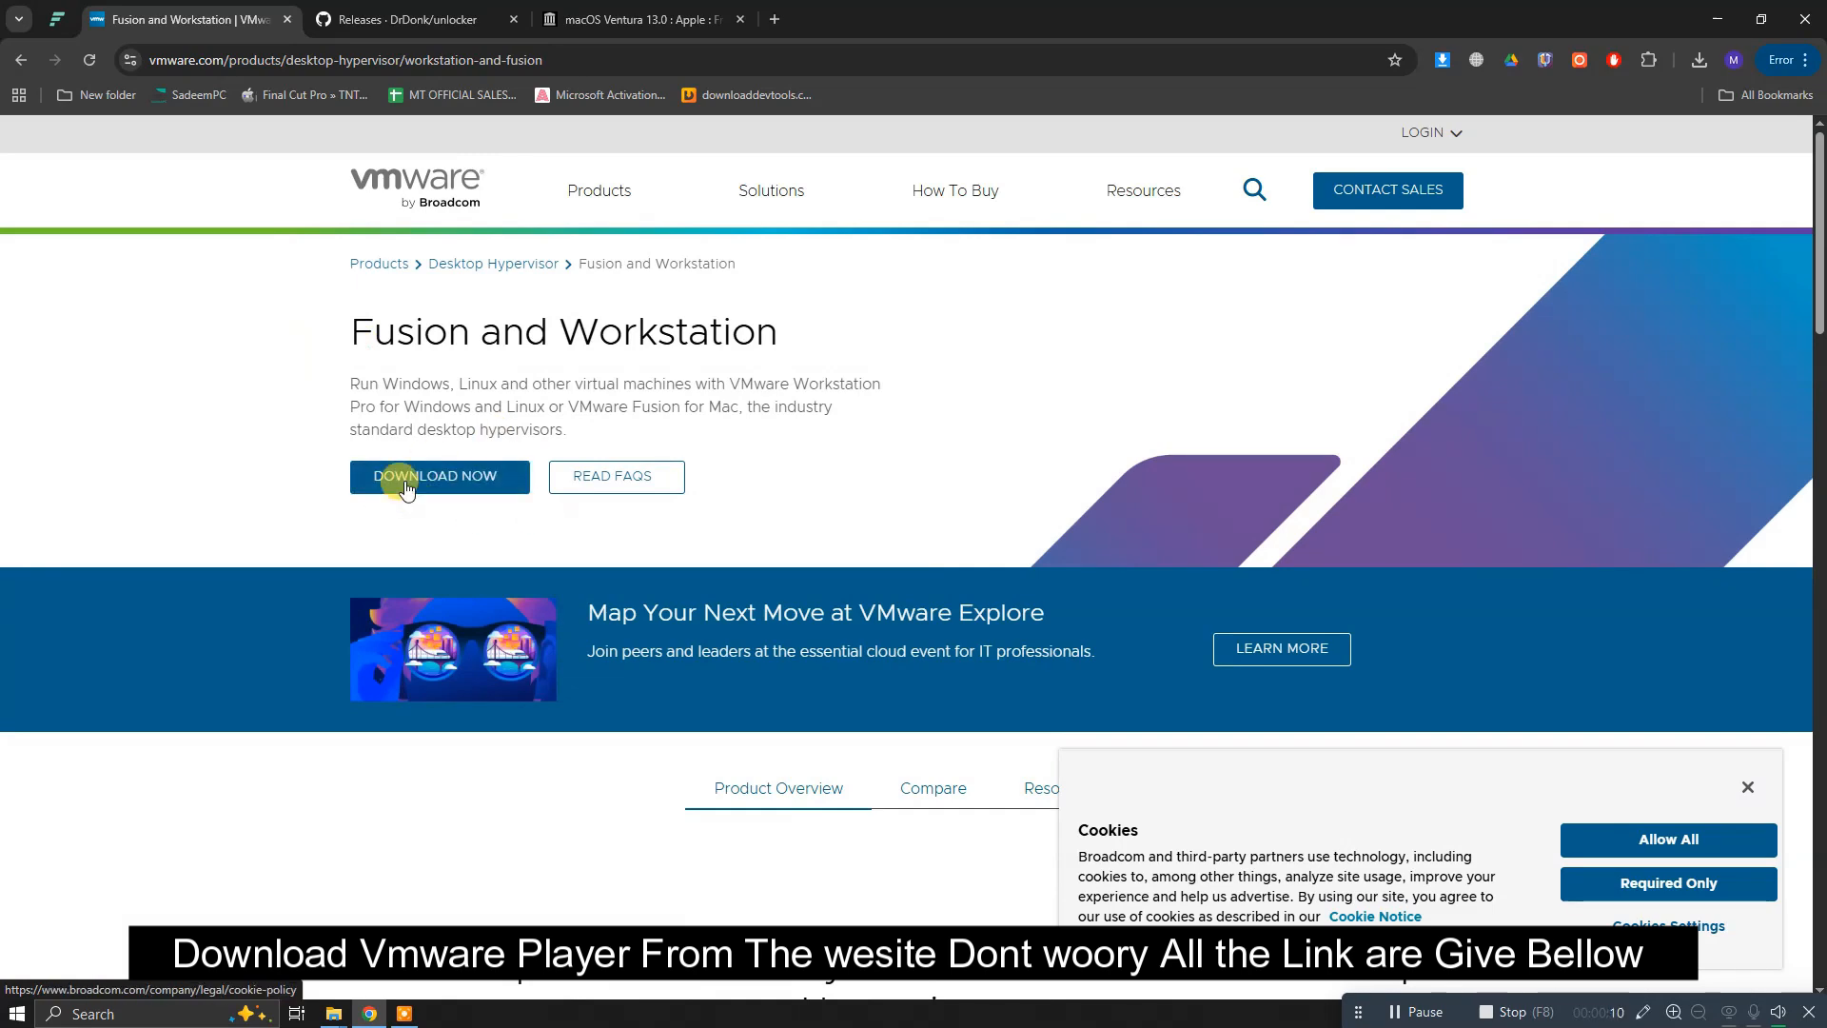
# Download the unlocker427 archive from the Unlocker 4.2.7 release on the DrDonk/unlocker GitHub page
pyautogui.click(373, 19)
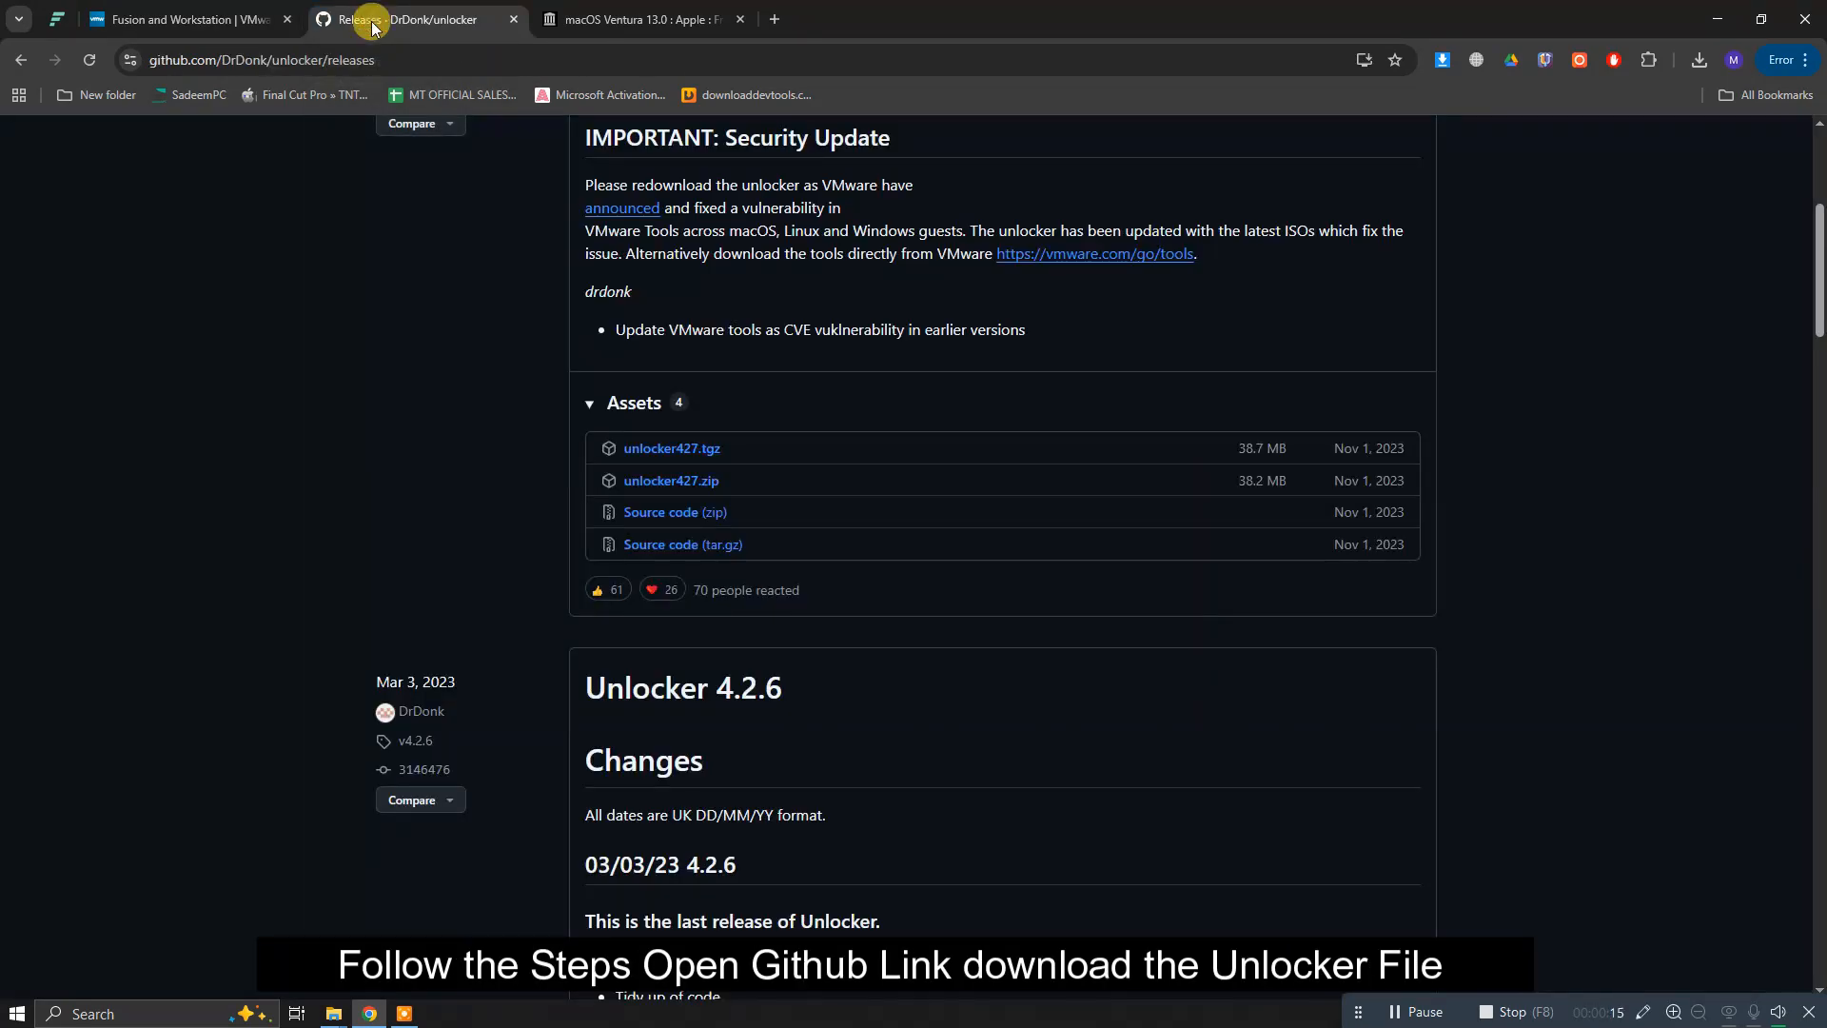
pyautogui.scroll(5, 471, 255)
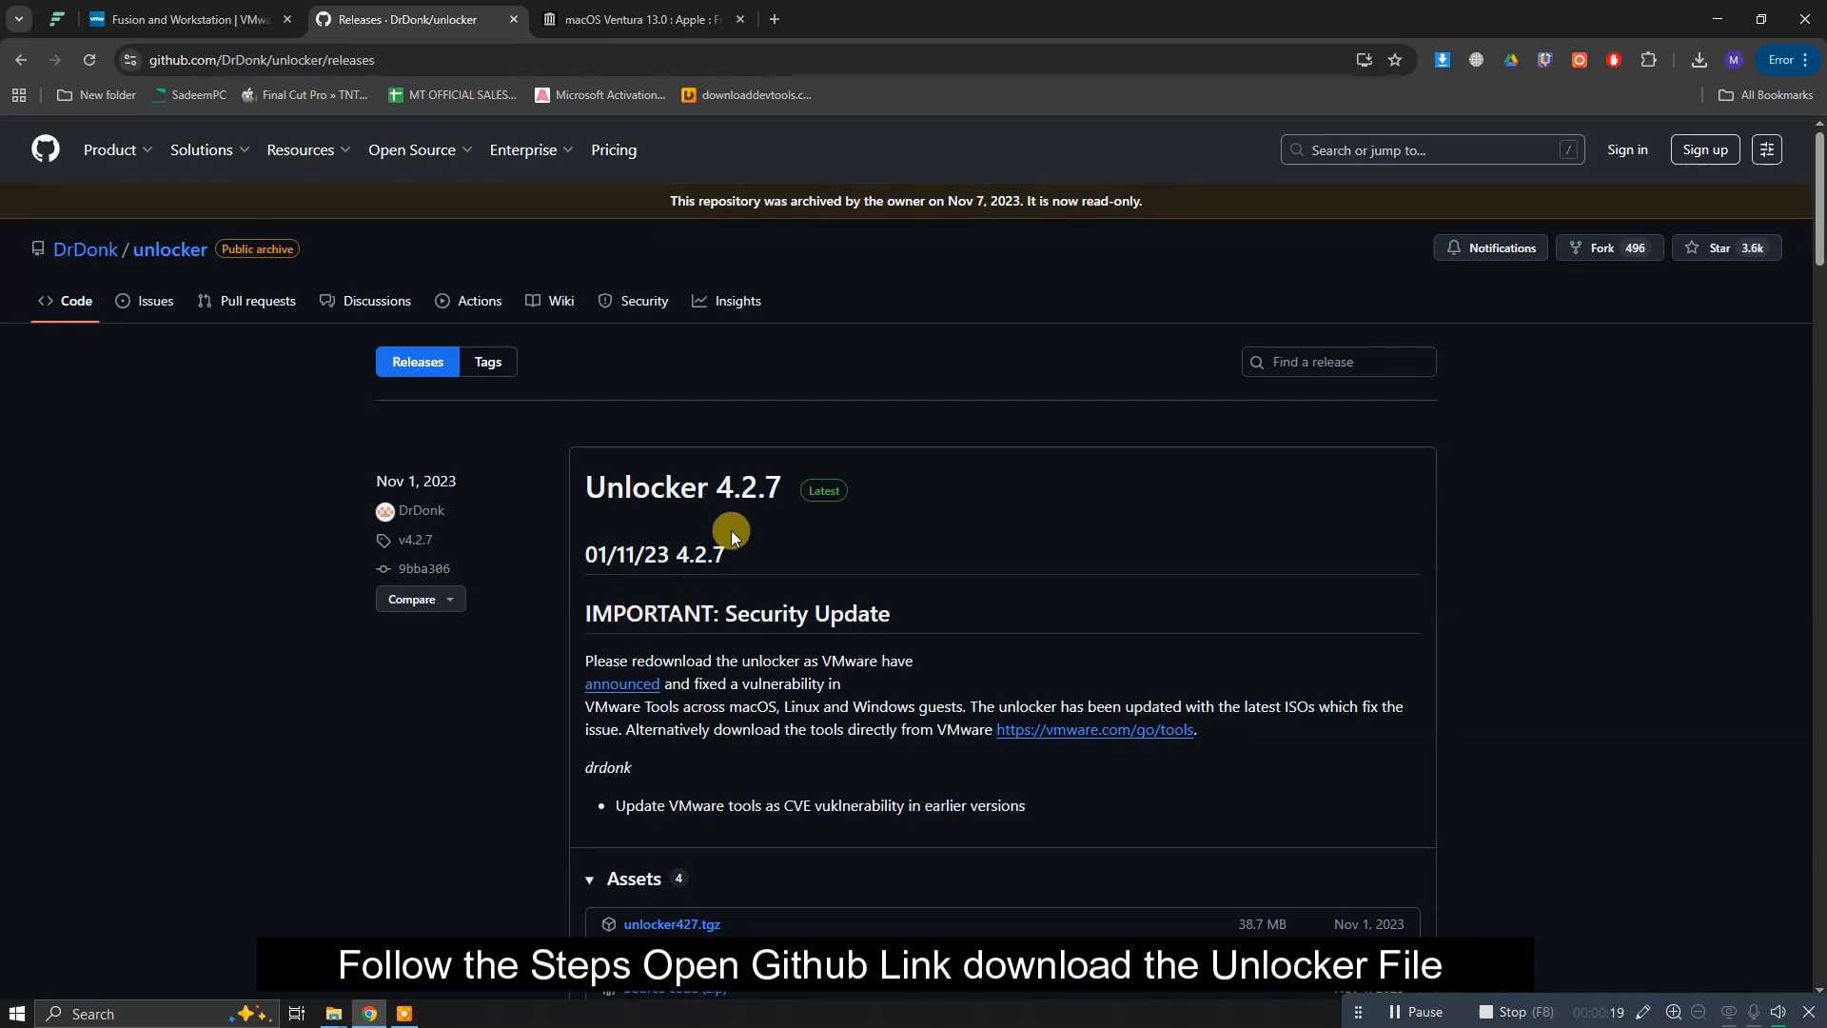
pyautogui.scroll(-5, 718, 554)
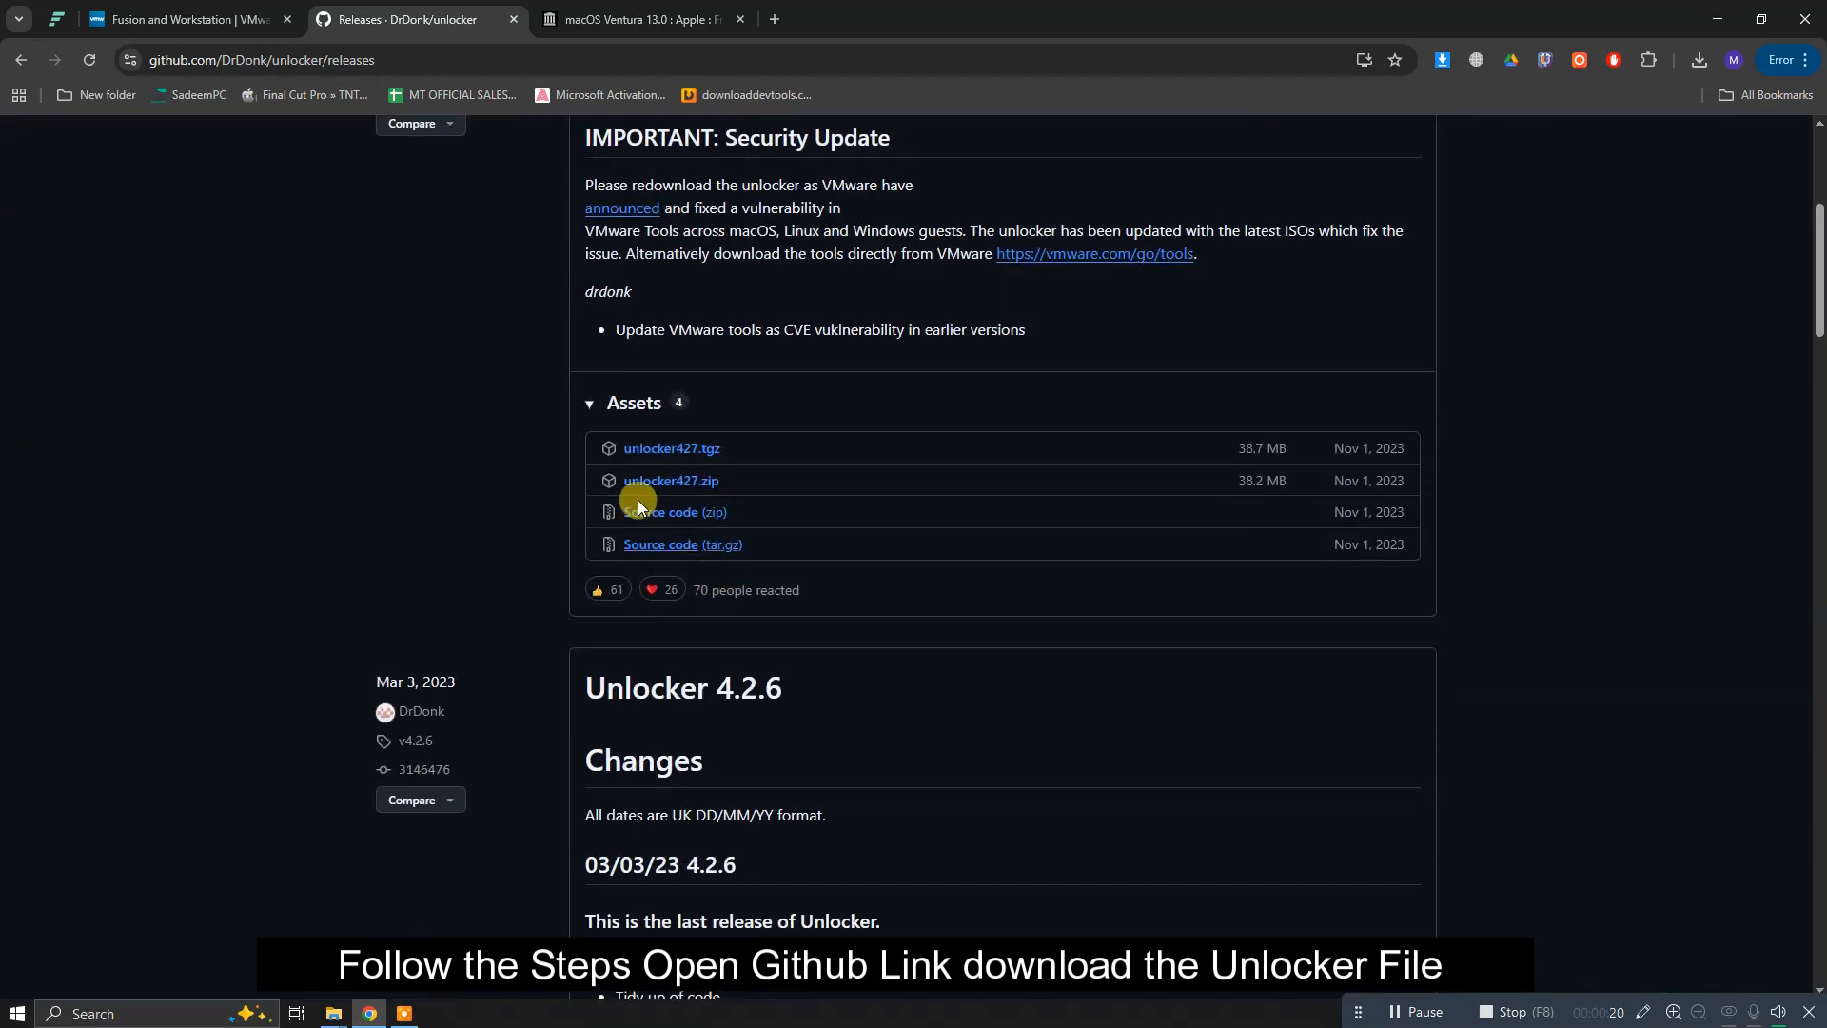
pyautogui.click(682, 455)
# Download the ISO image of macOS Ventura 13.0 from its Internet Archive page
pyautogui.click(600, 11)
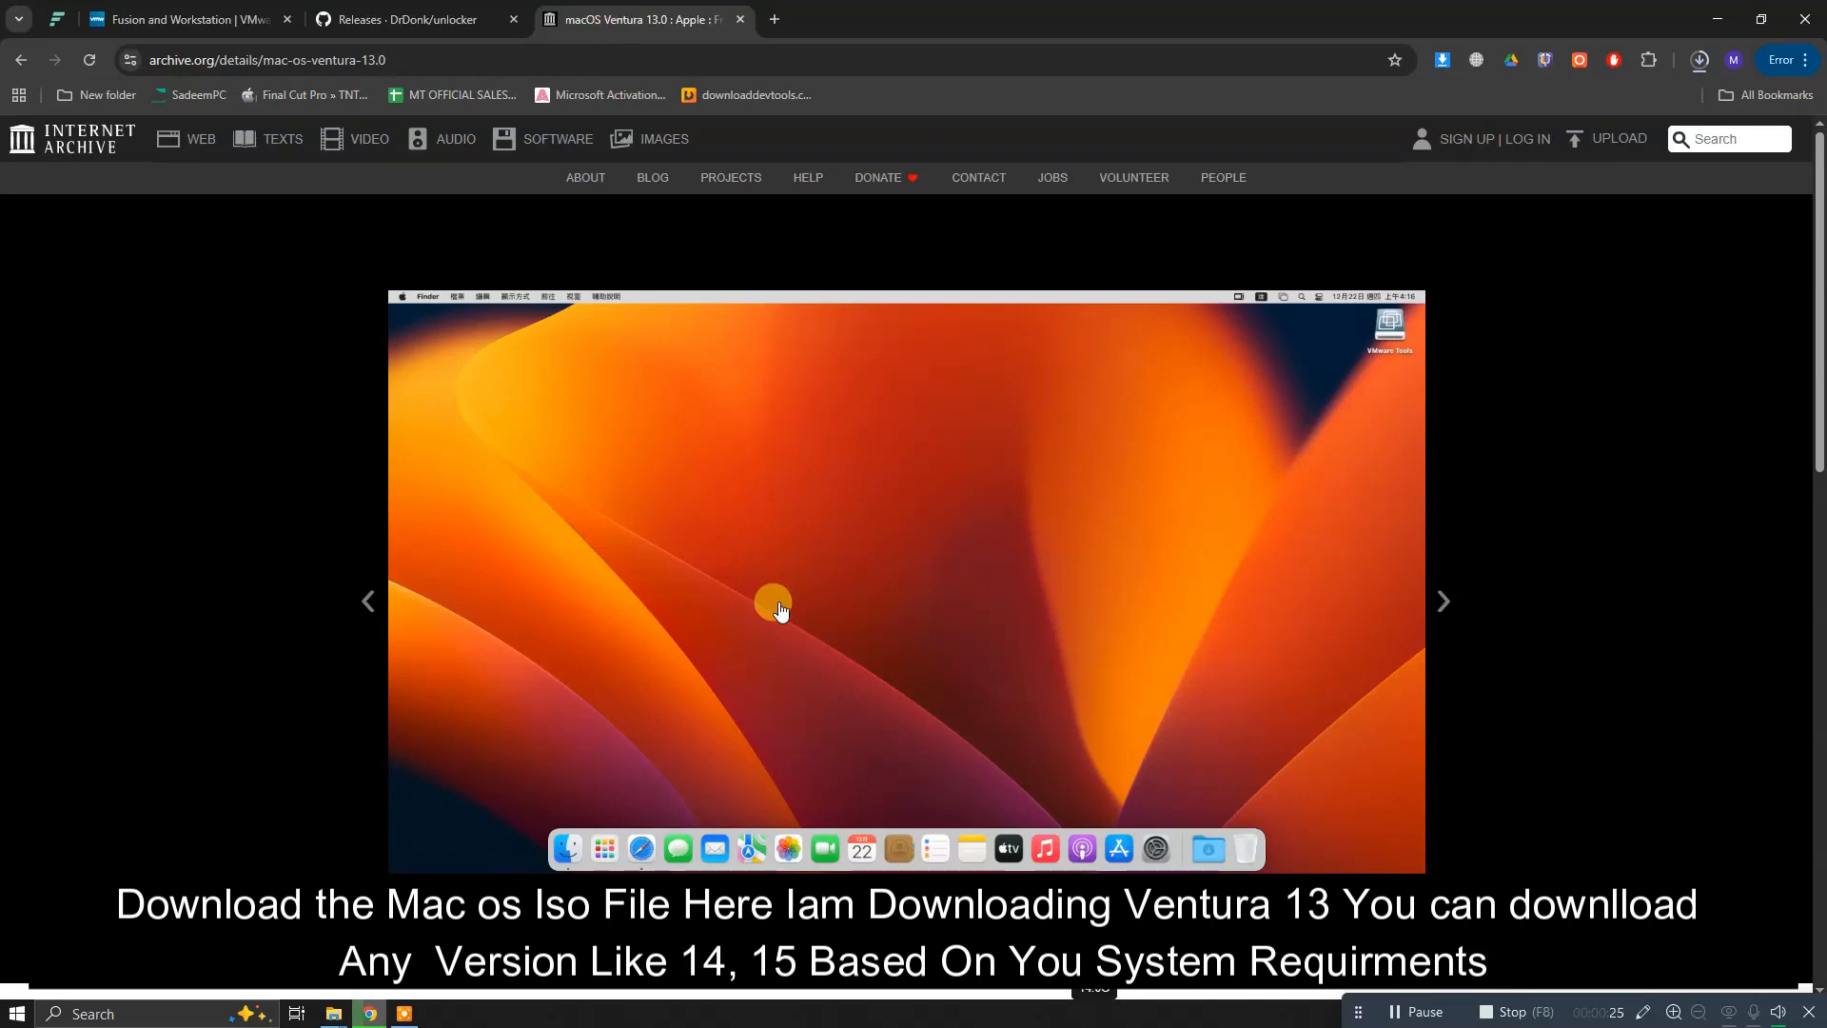
pyautogui.scroll(-5, 575, 450)
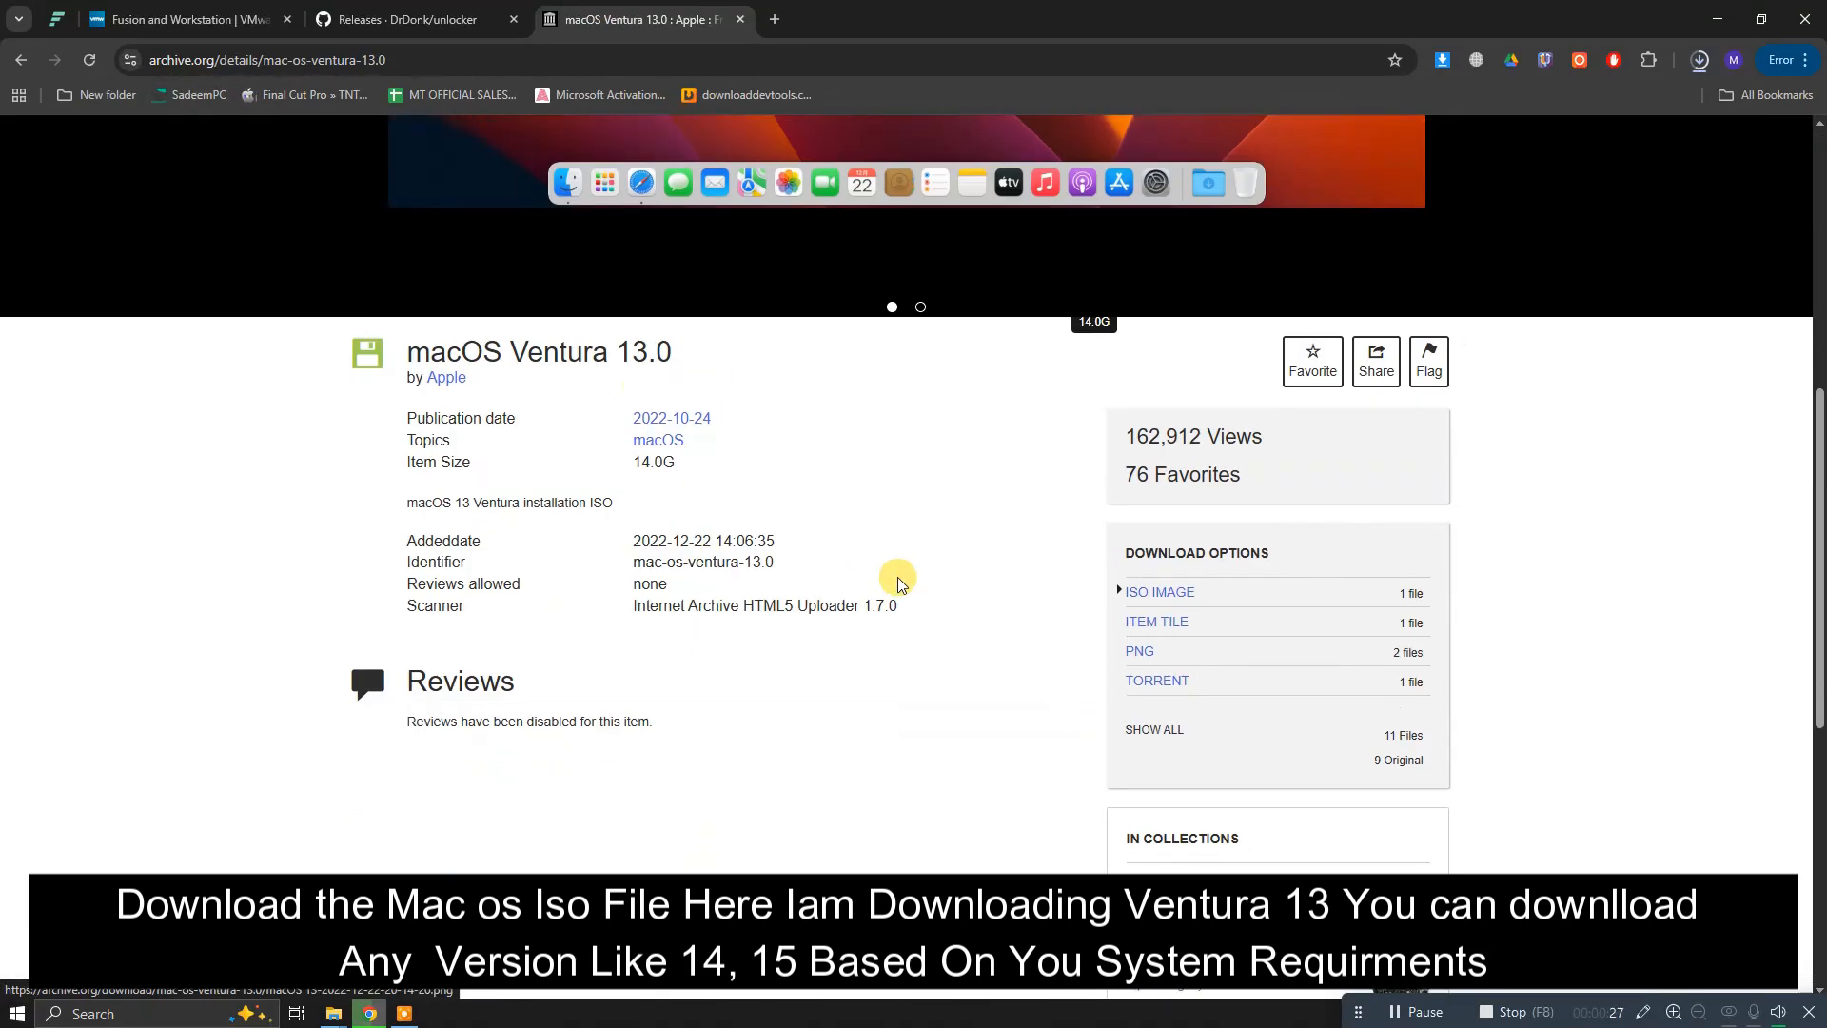
pyautogui.moveTo(409, 348); pyautogui.dragTo(716, 348)
pyautogui.click(758, 365)
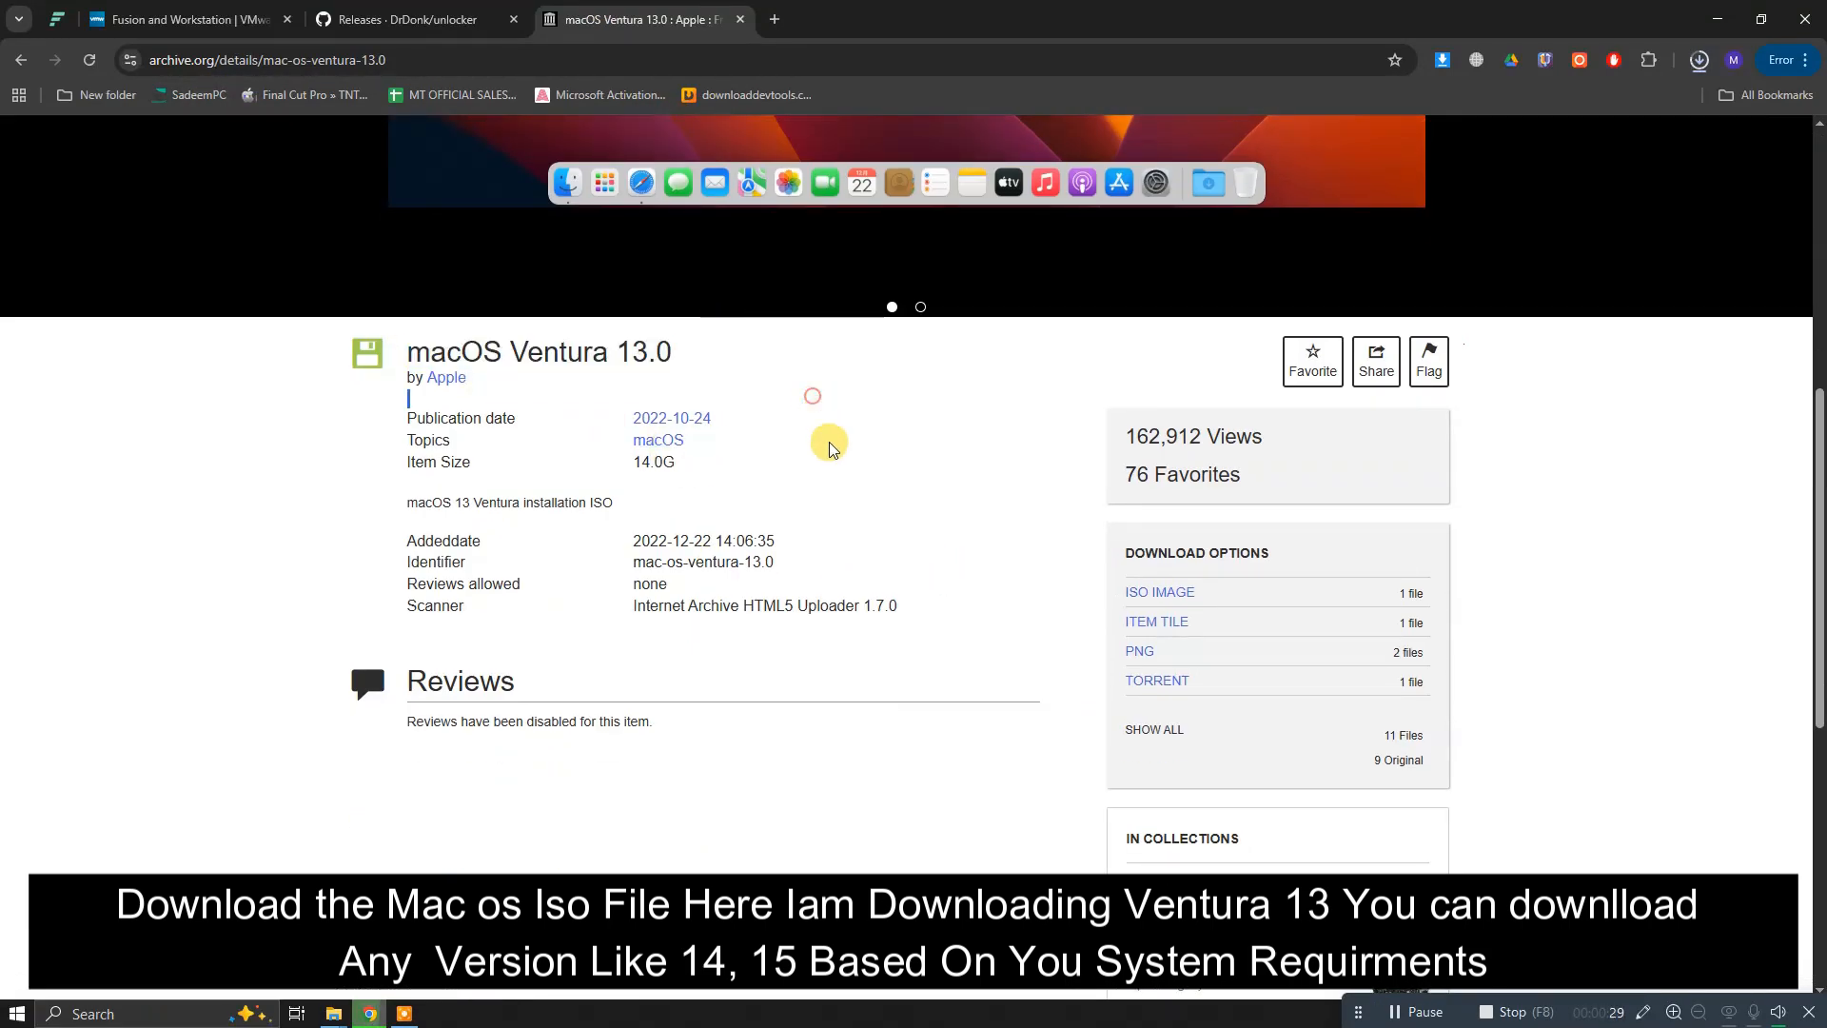
pyautogui.scroll(-3, 1109, 612)
pyautogui.scroll(3, 1178, 571)
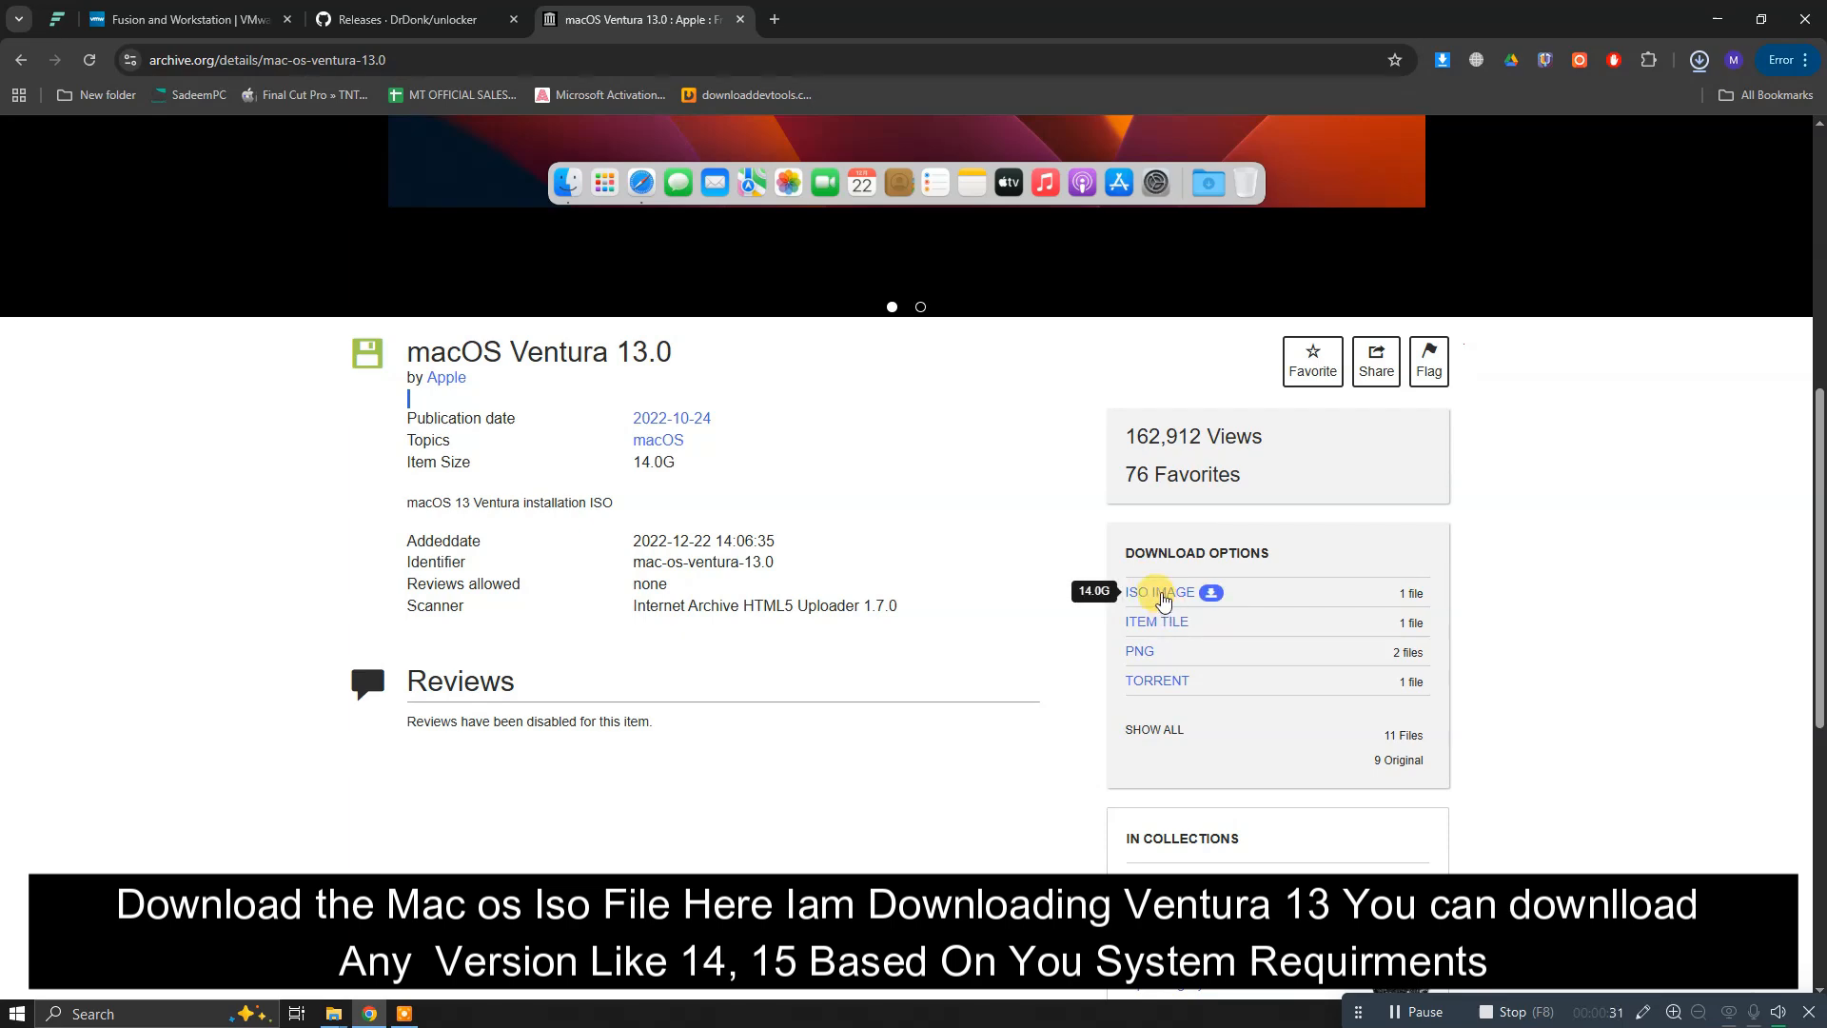
pyautogui.click(1167, 598)
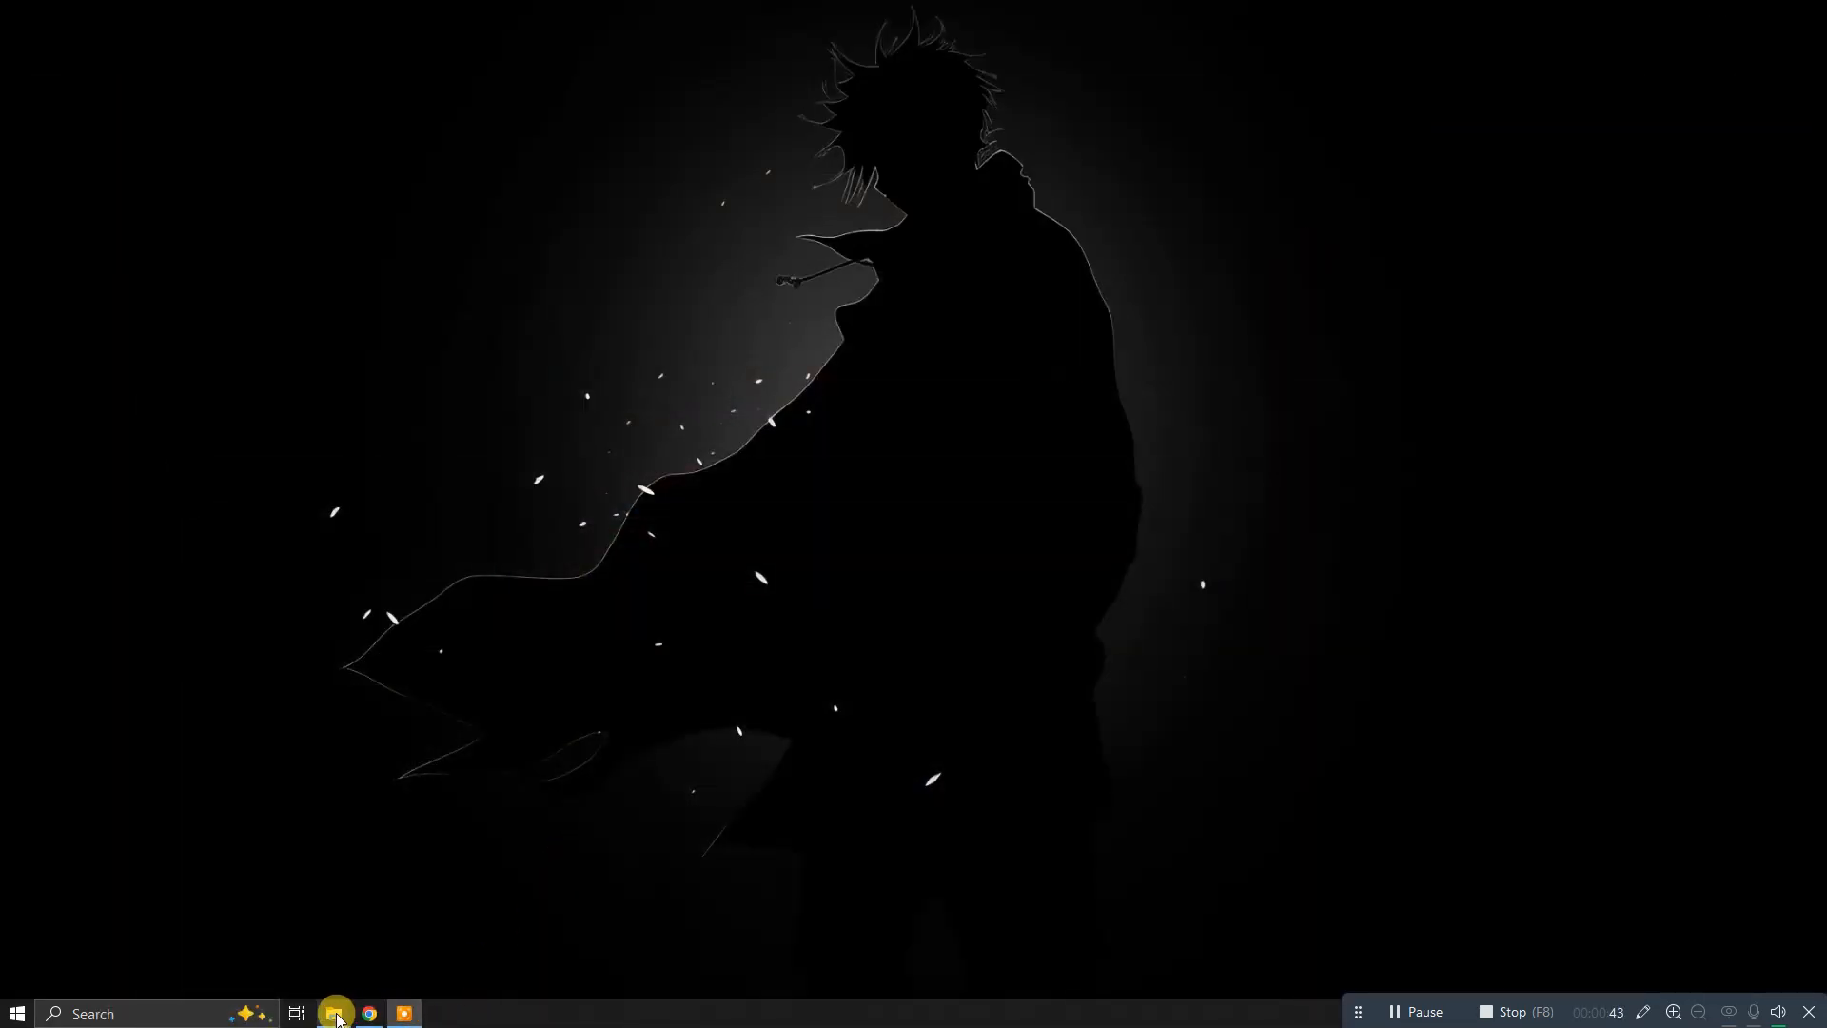
# In the D:\Vm folder, open the VMware Workstation 17 Pro 17.6.4 archive and launch the installer inside it
pyautogui.moveTo(337, 1018)
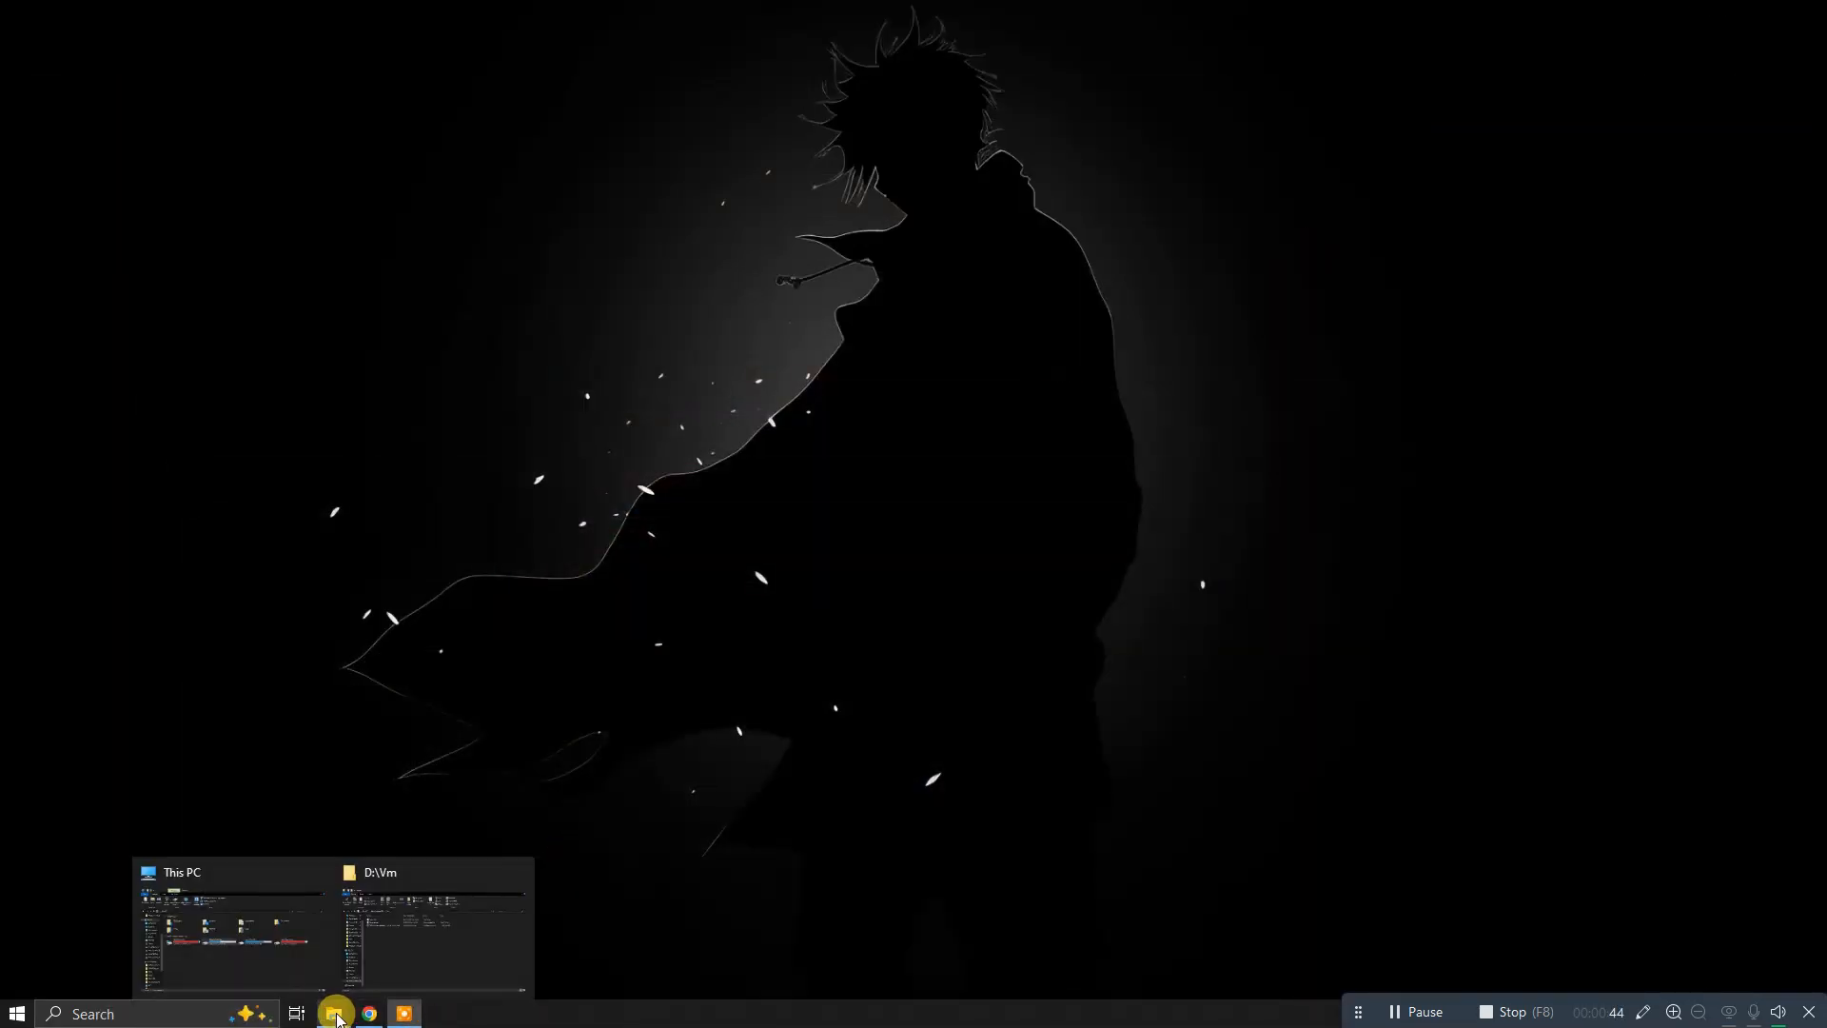
pyautogui.click(436, 928)
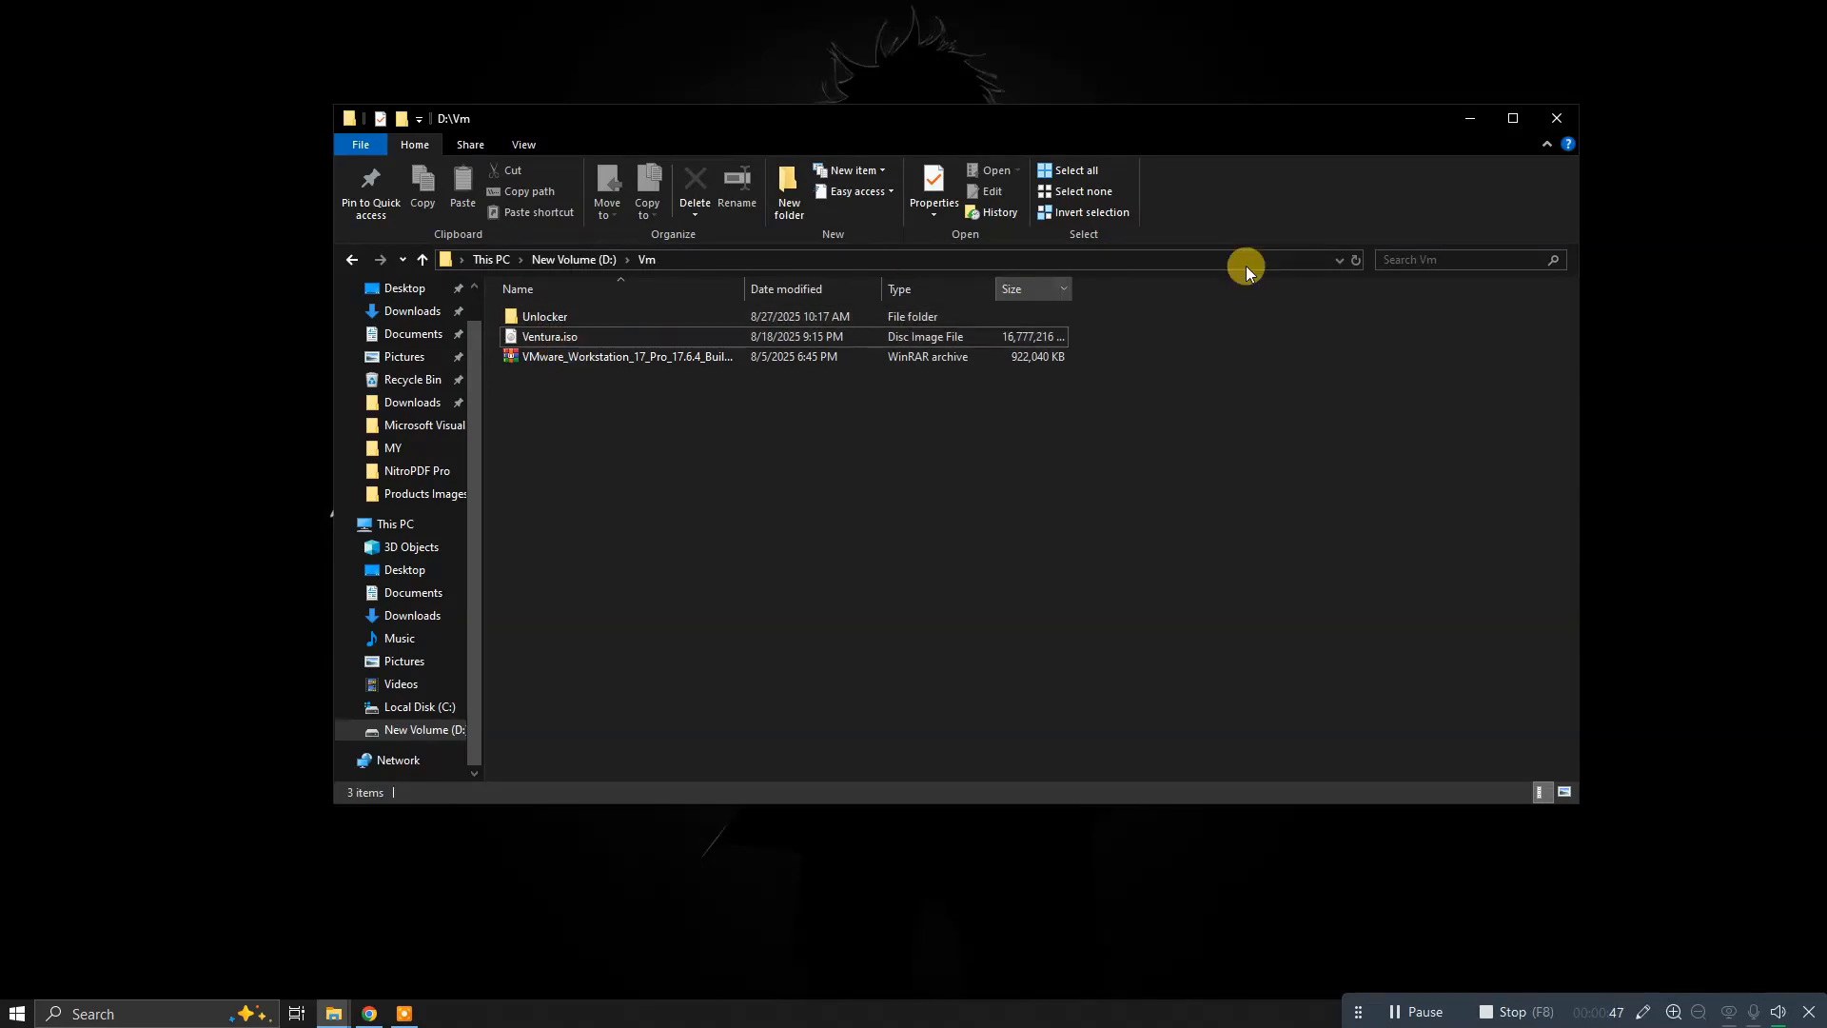
pyautogui.click(1513, 118)
pyautogui.doubleClick(197, 246)
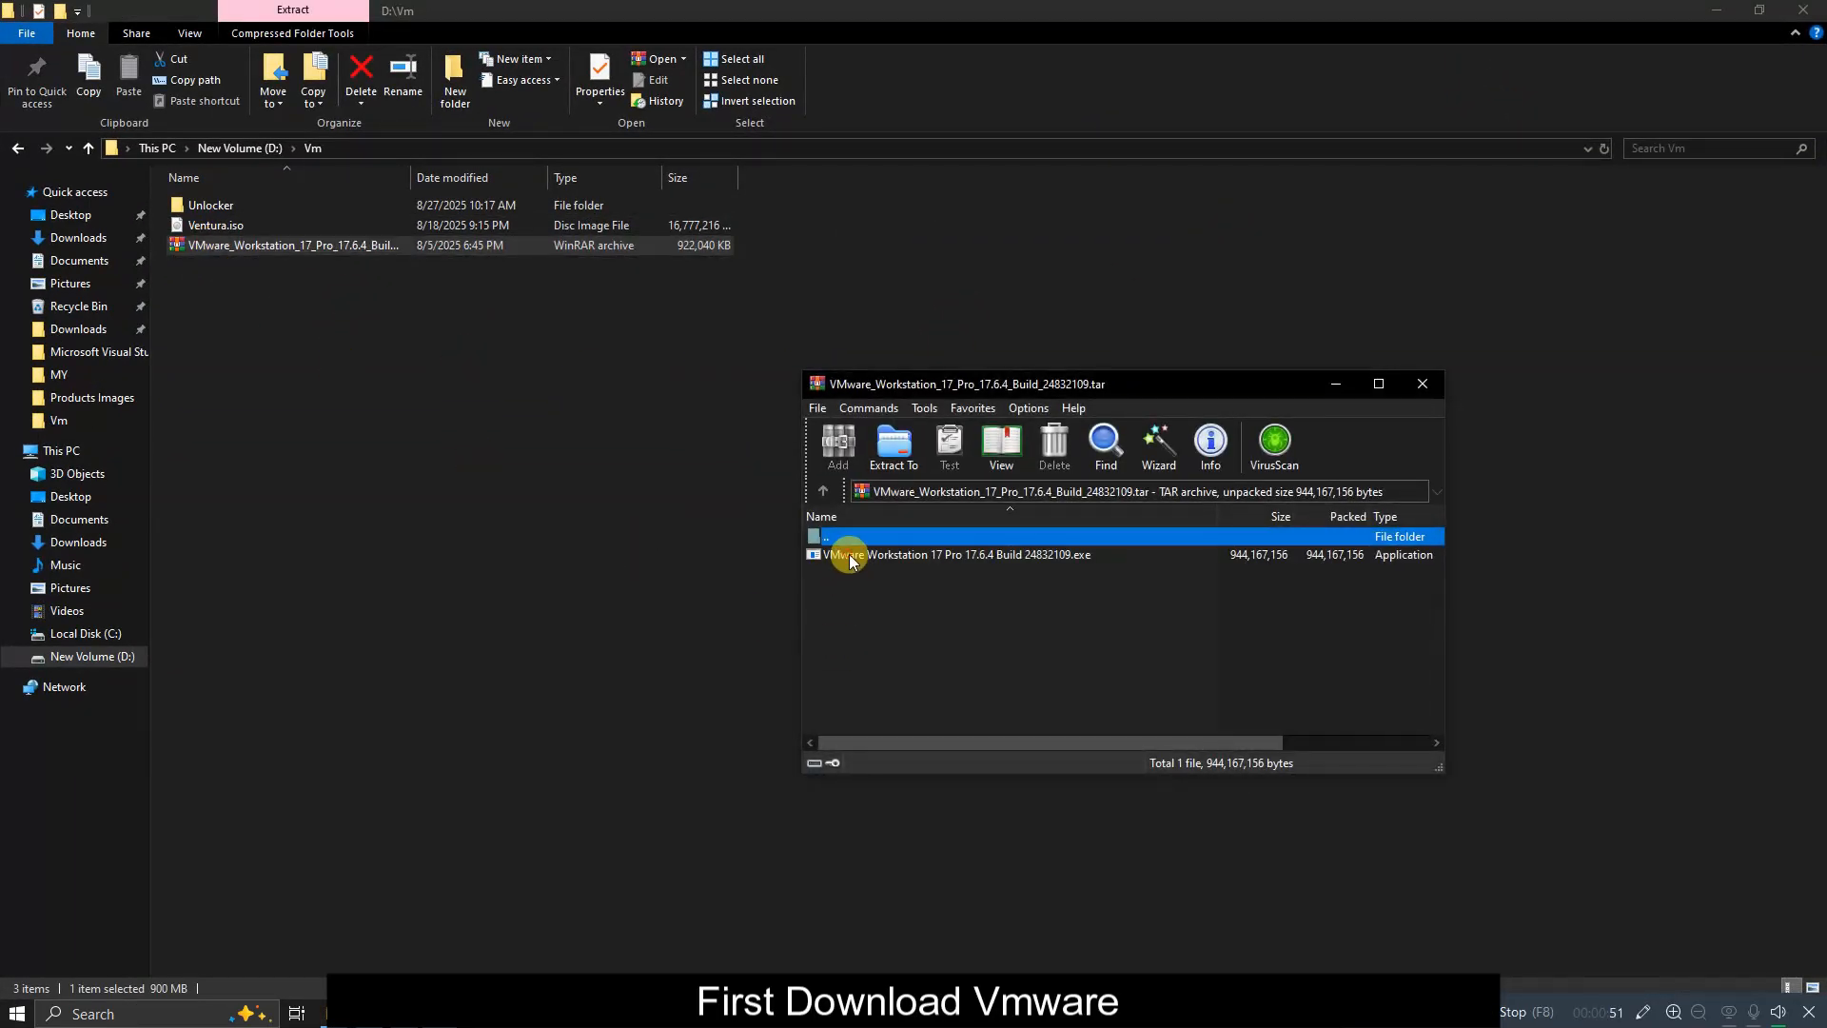
pyautogui.click(1024, 555)
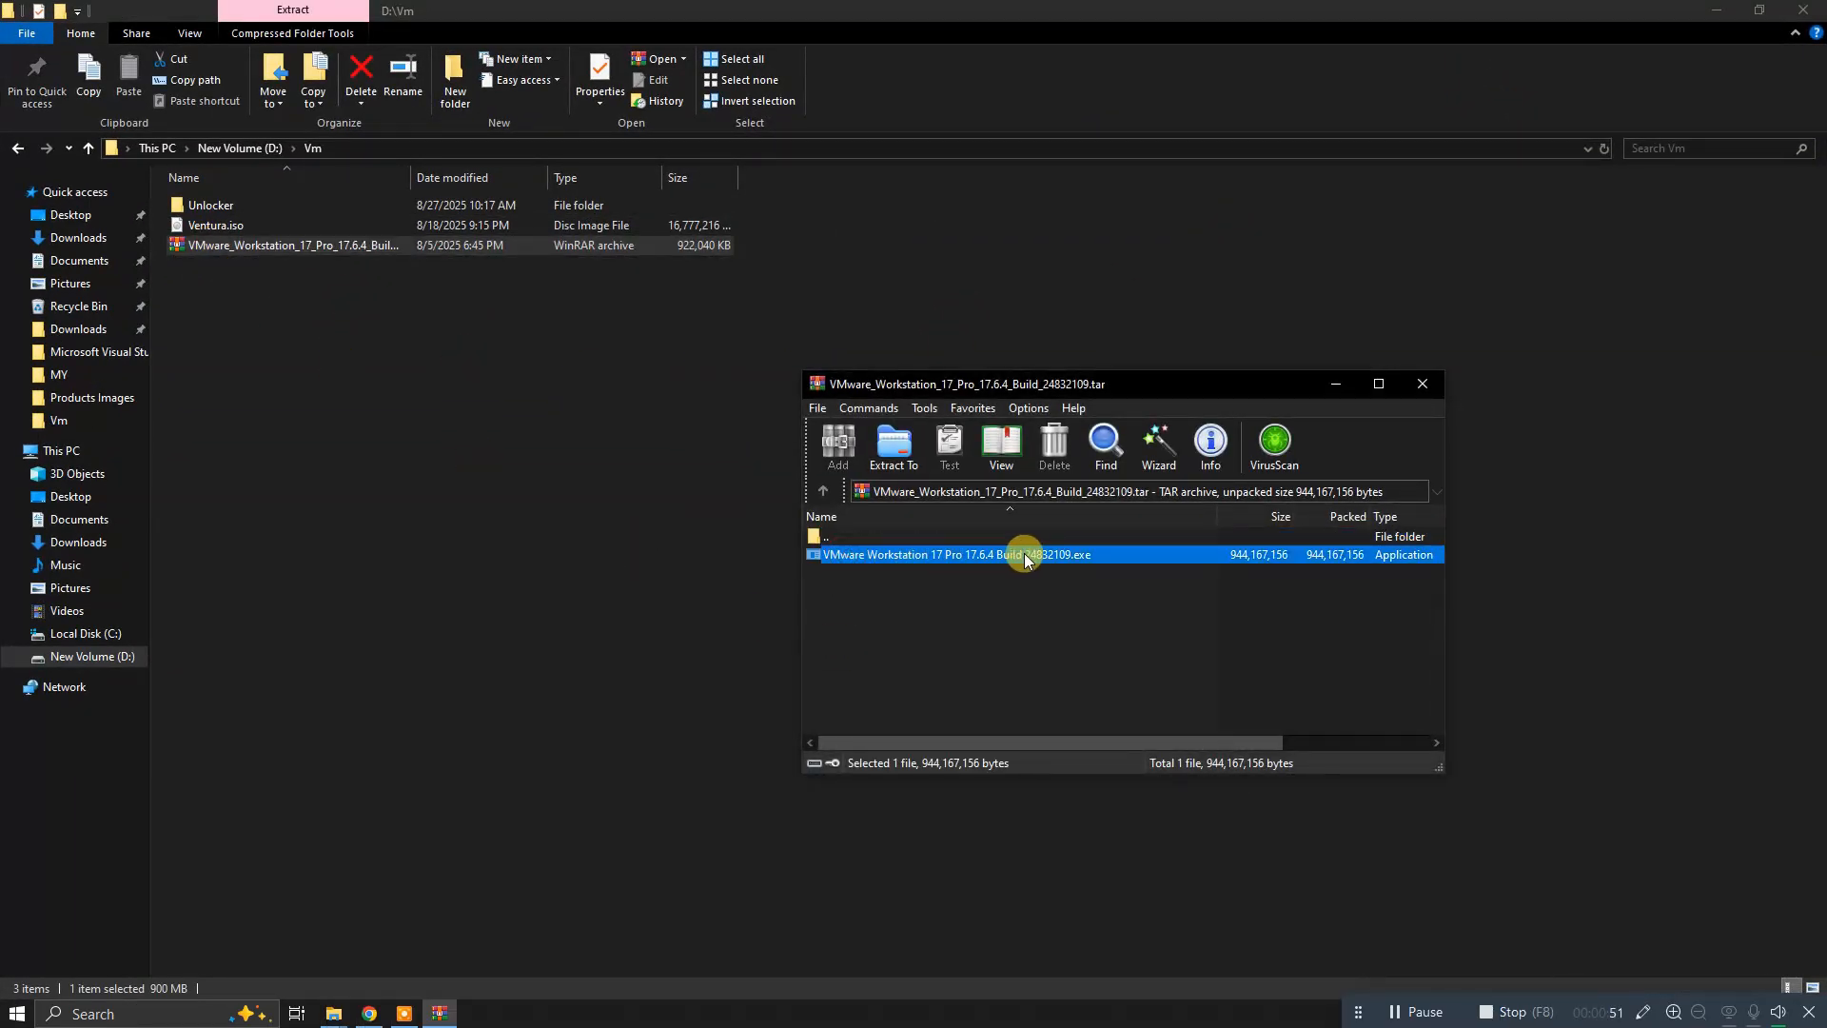
pyautogui.doubleClick(973, 554)
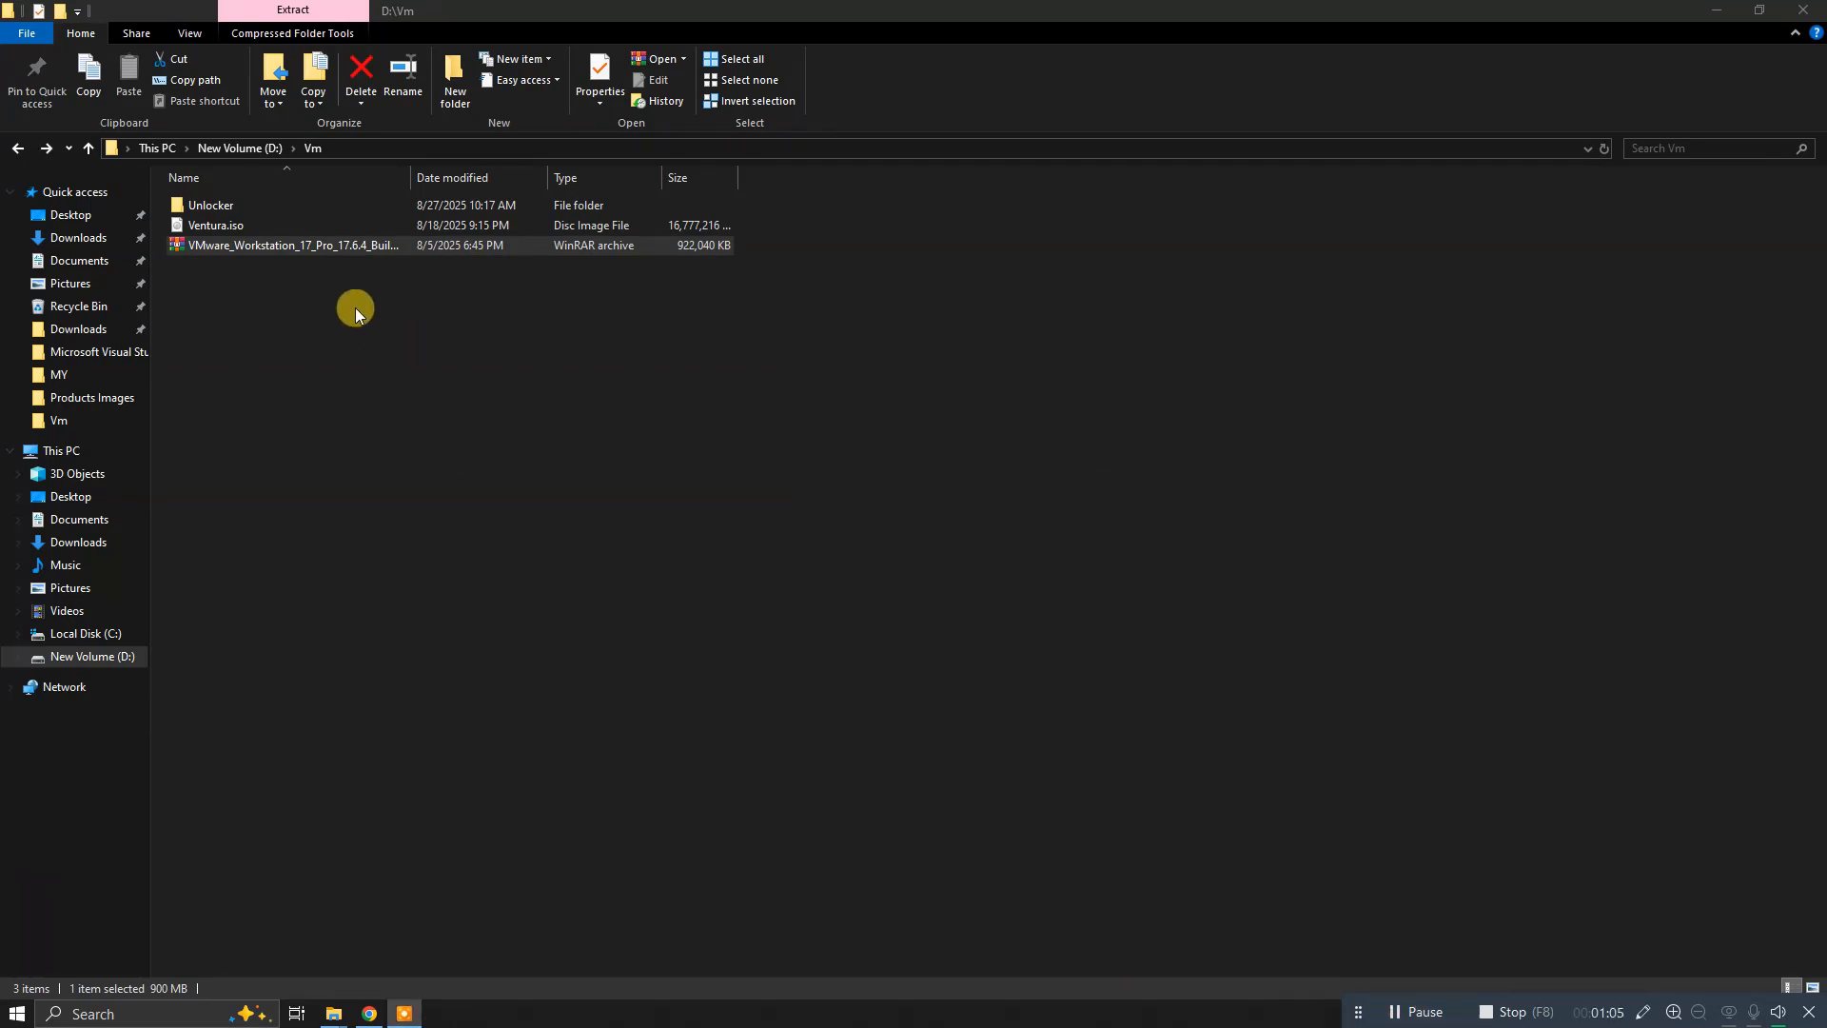
# Run unlock.exe from the windows subfolder of the Unlocker folder
pyautogui.click(235, 203)
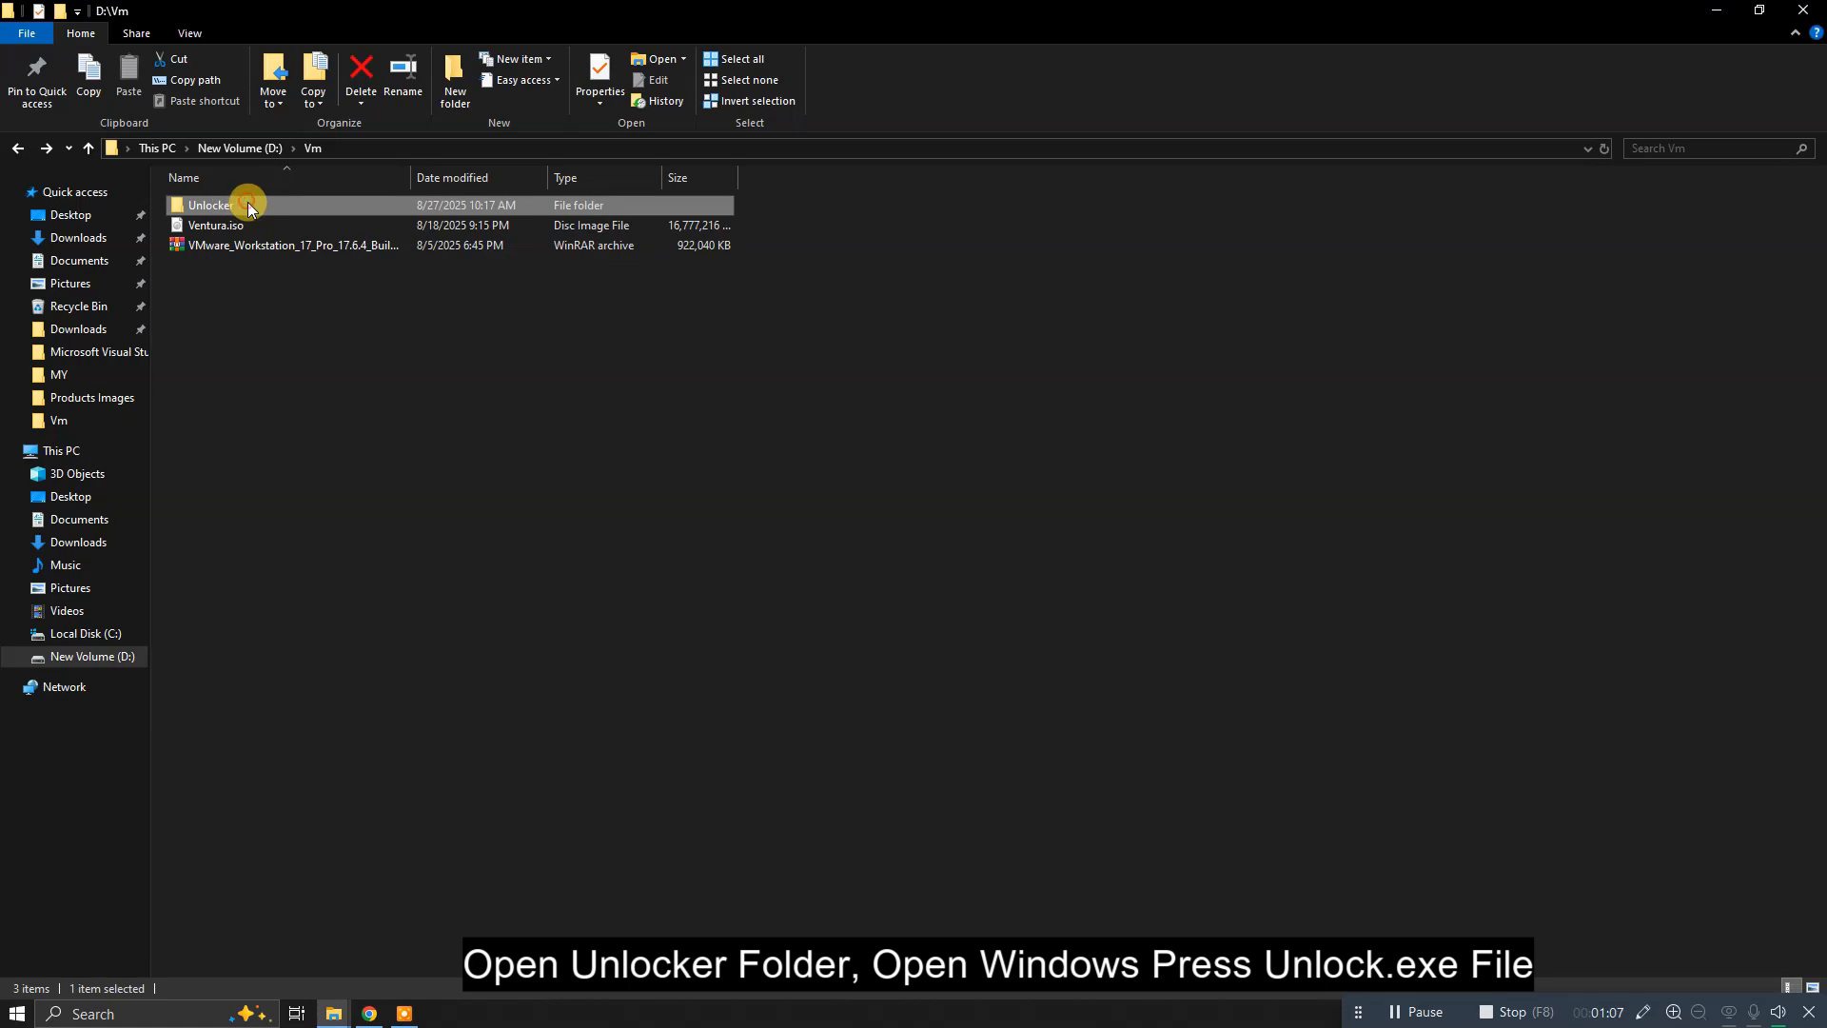
pyautogui.doubleClick(247, 202)
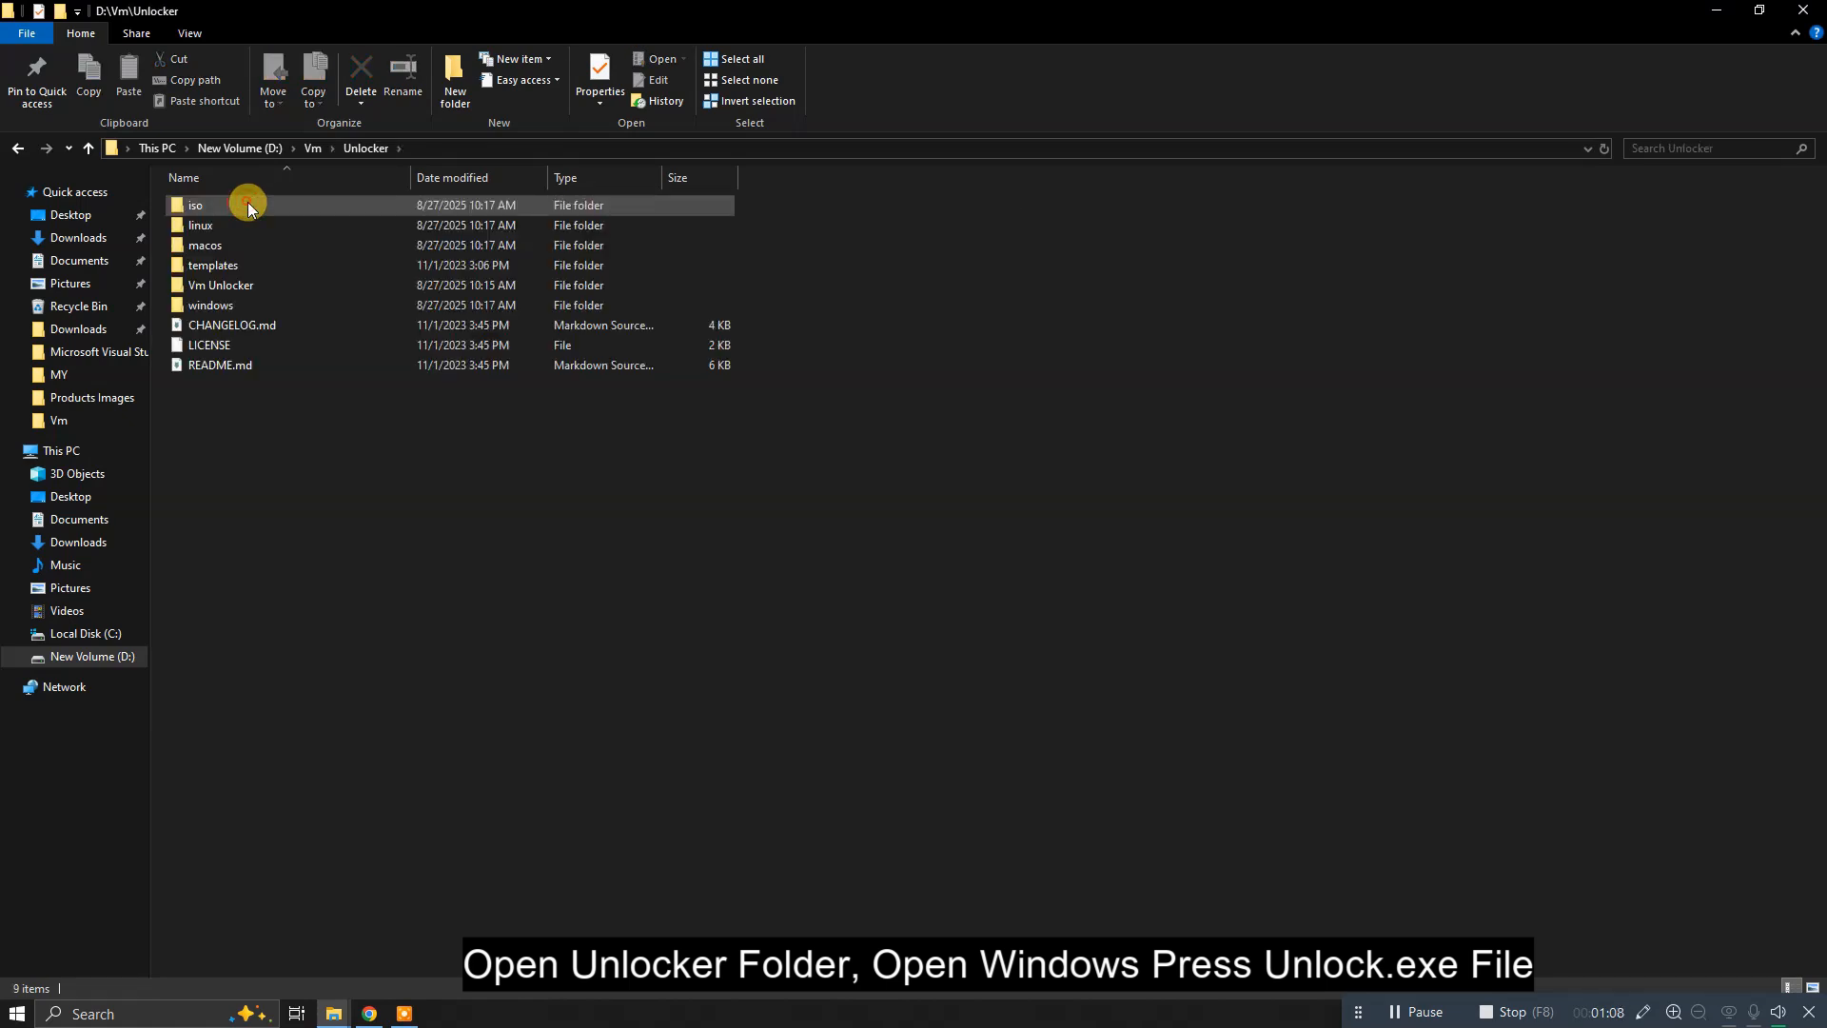
pyautogui.doubleClick(230, 302)
pyautogui.click(237, 366)
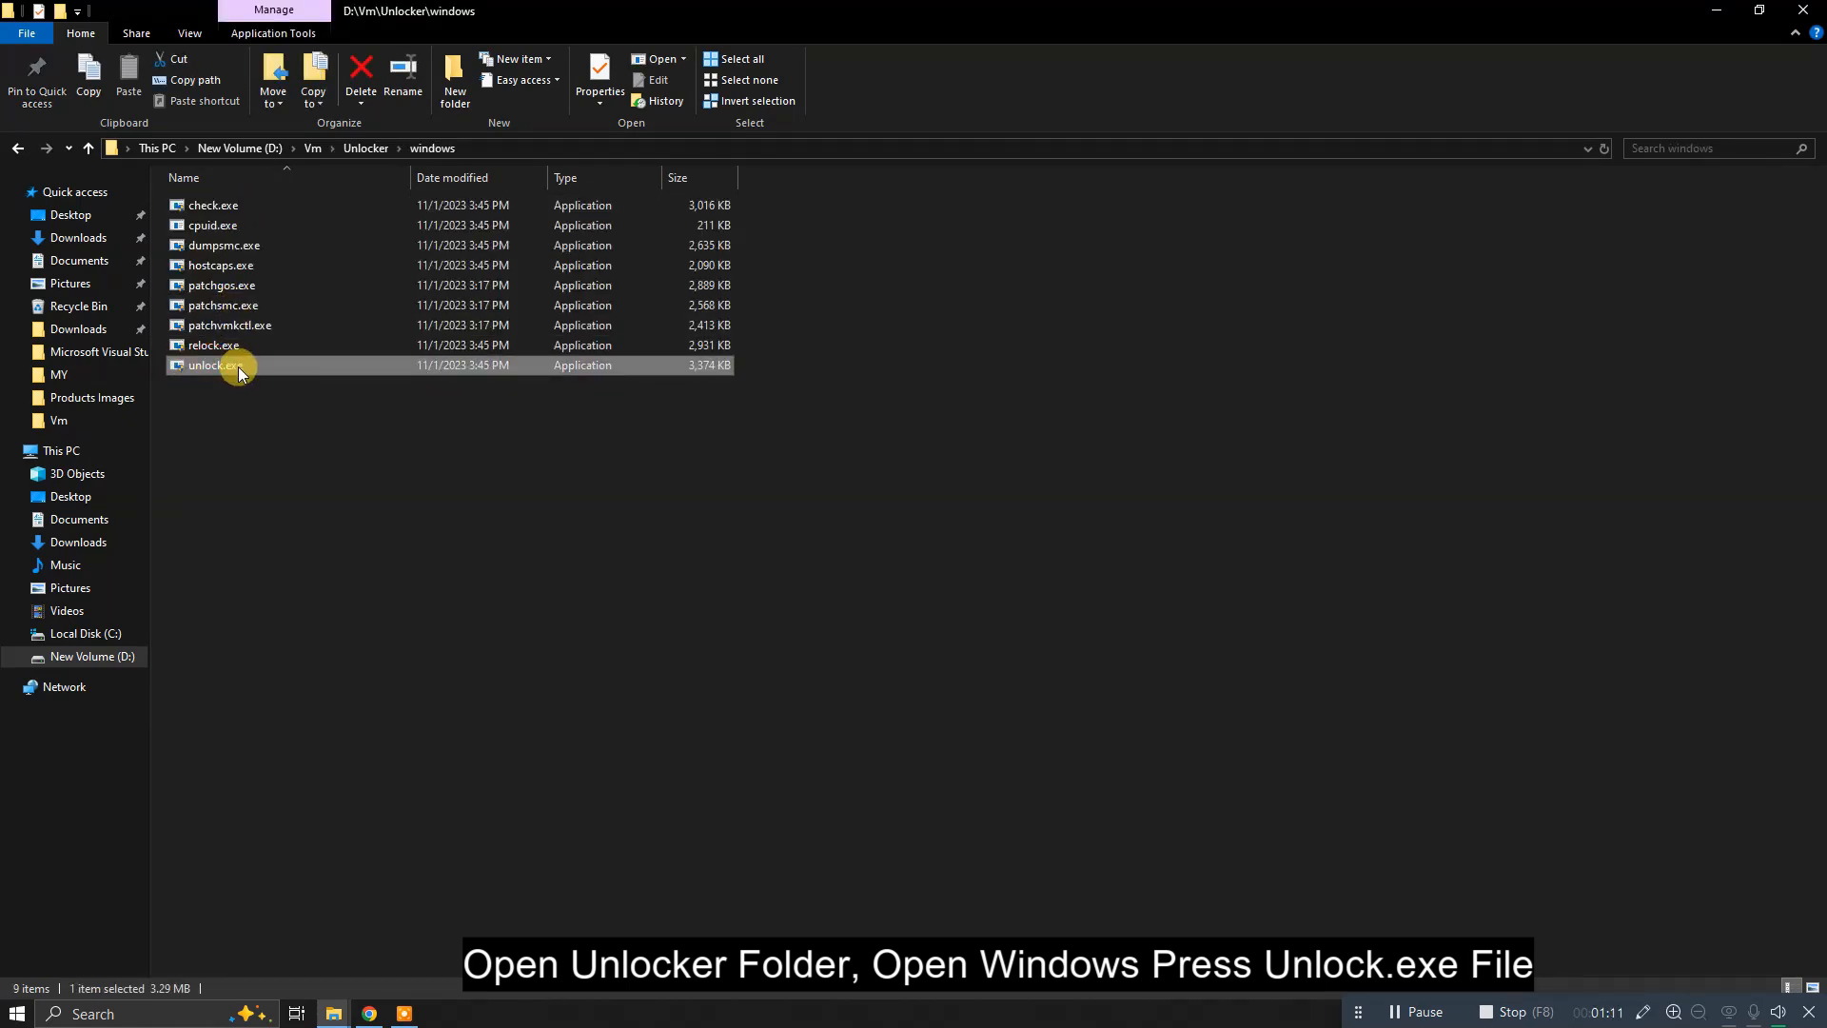
pyautogui.doubleClick(212, 367)
pyautogui.click(825, 699)
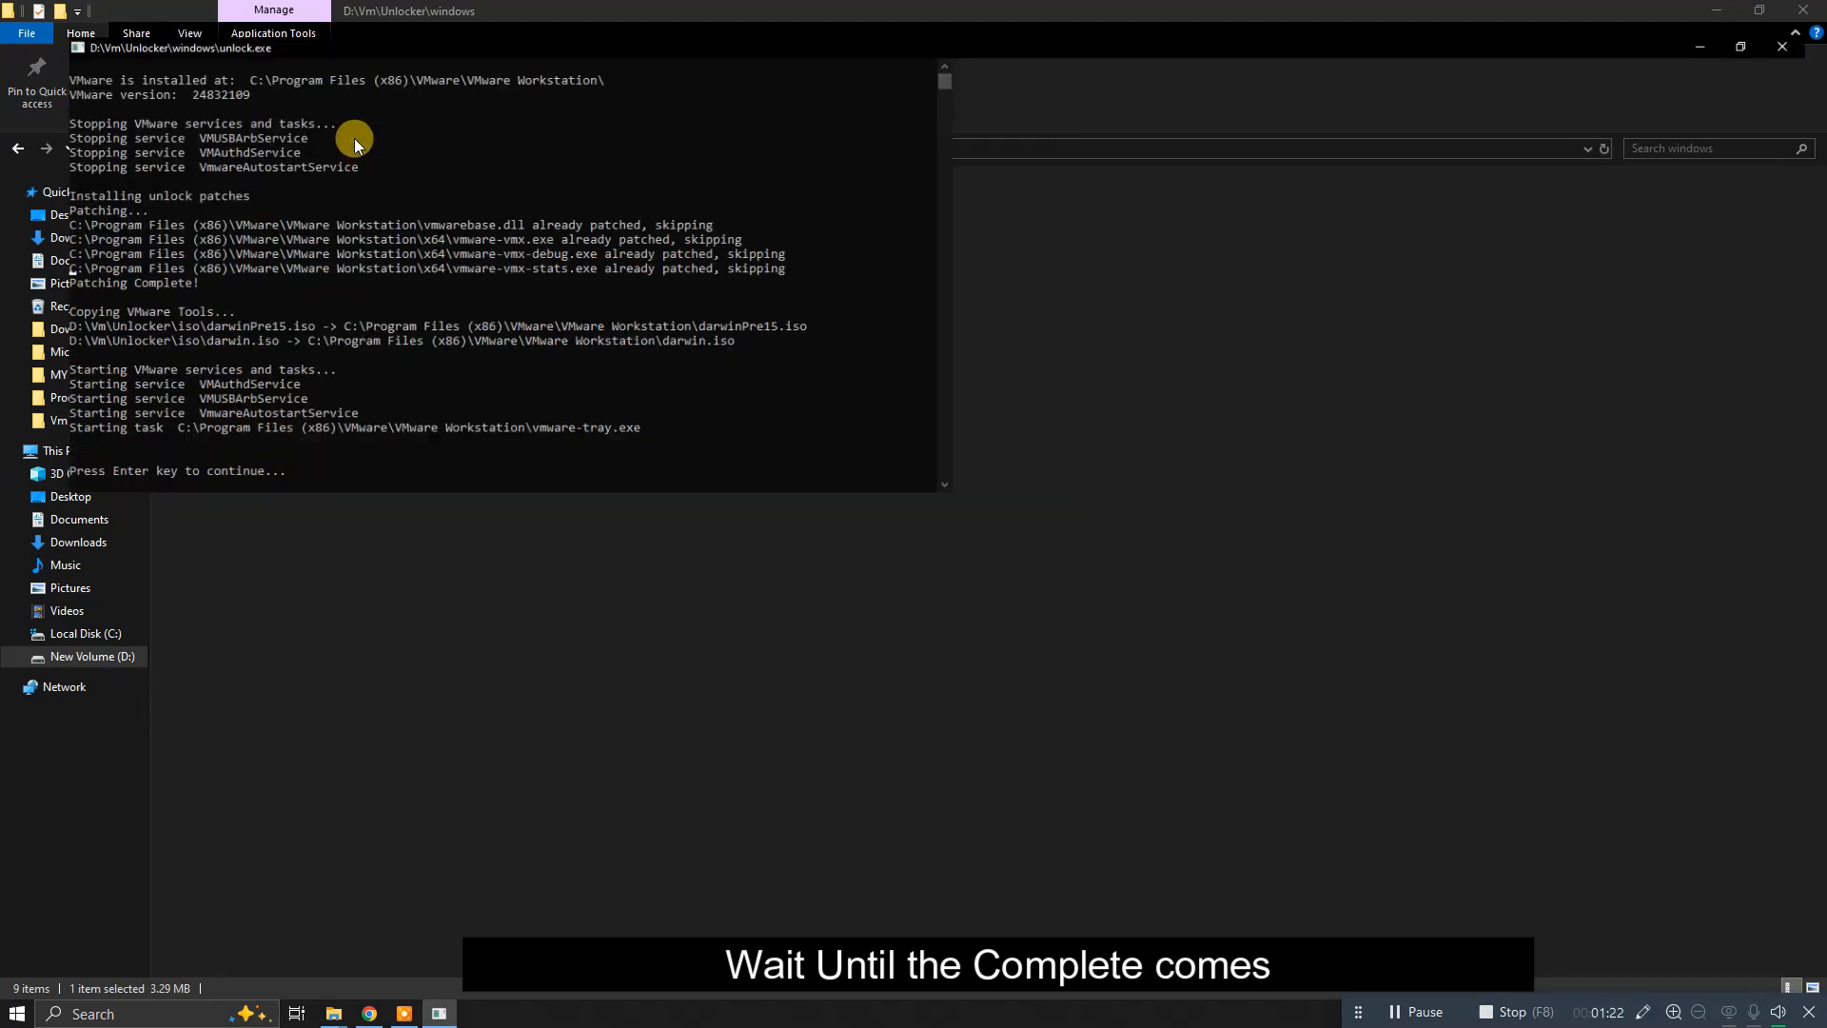
# Check the patching status in the unlock.exe console output and close the console window
pyautogui.doubleClick(354, 139)
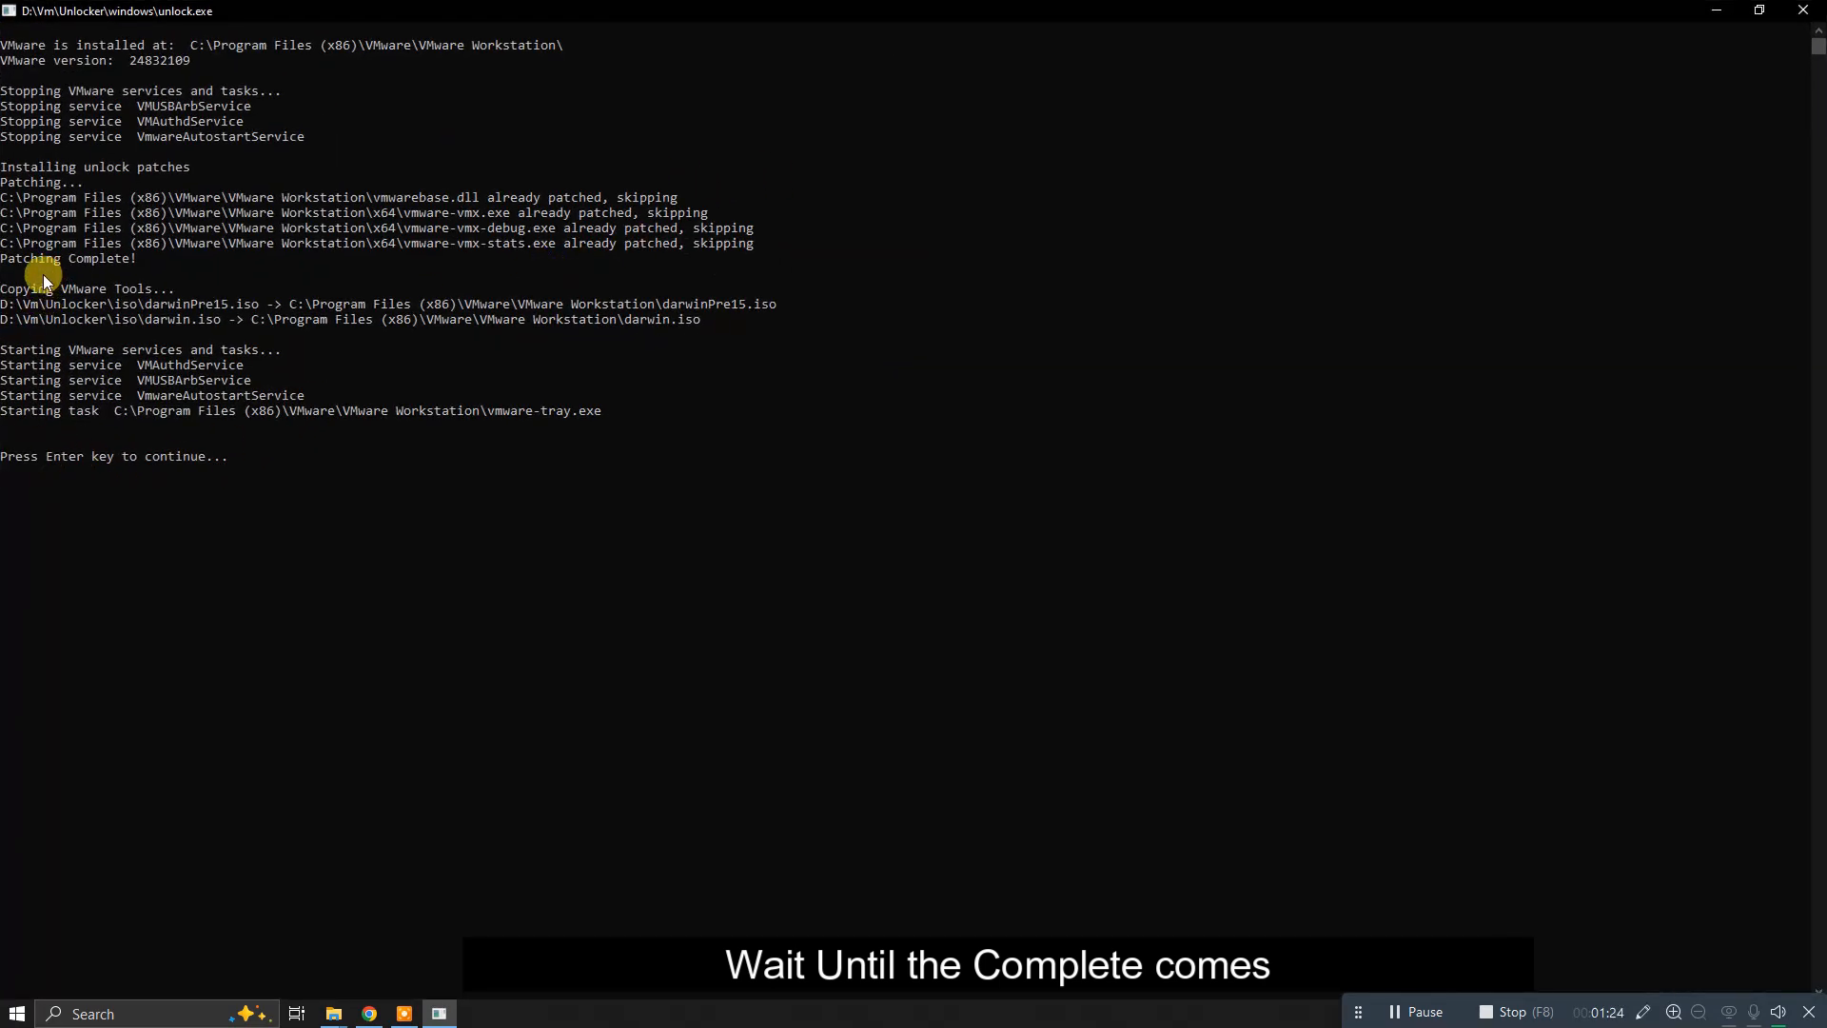
pyautogui.moveTo(2, 257); pyautogui.dragTo(151, 255)
pyautogui.doubleClick(539, 19)
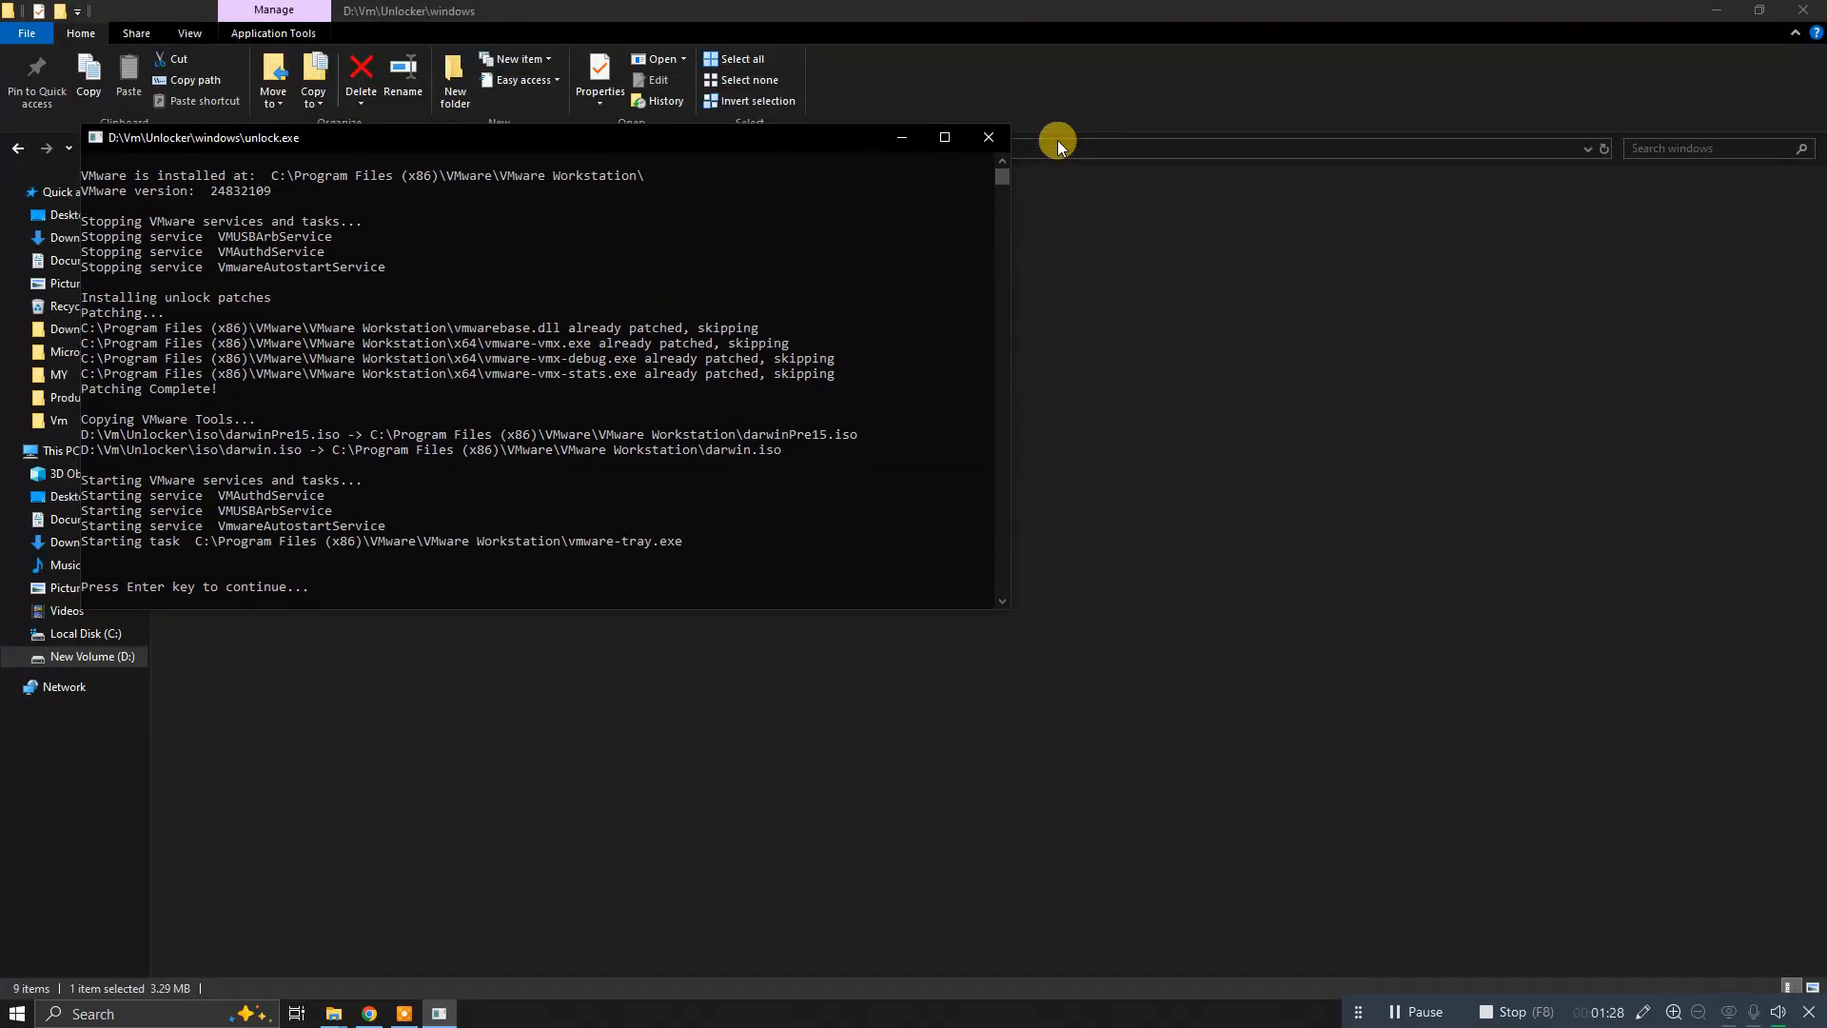
pyautogui.click(983, 140)
# Find and launch VMware Workstation 17 Player
pyautogui.click(14, 1014)
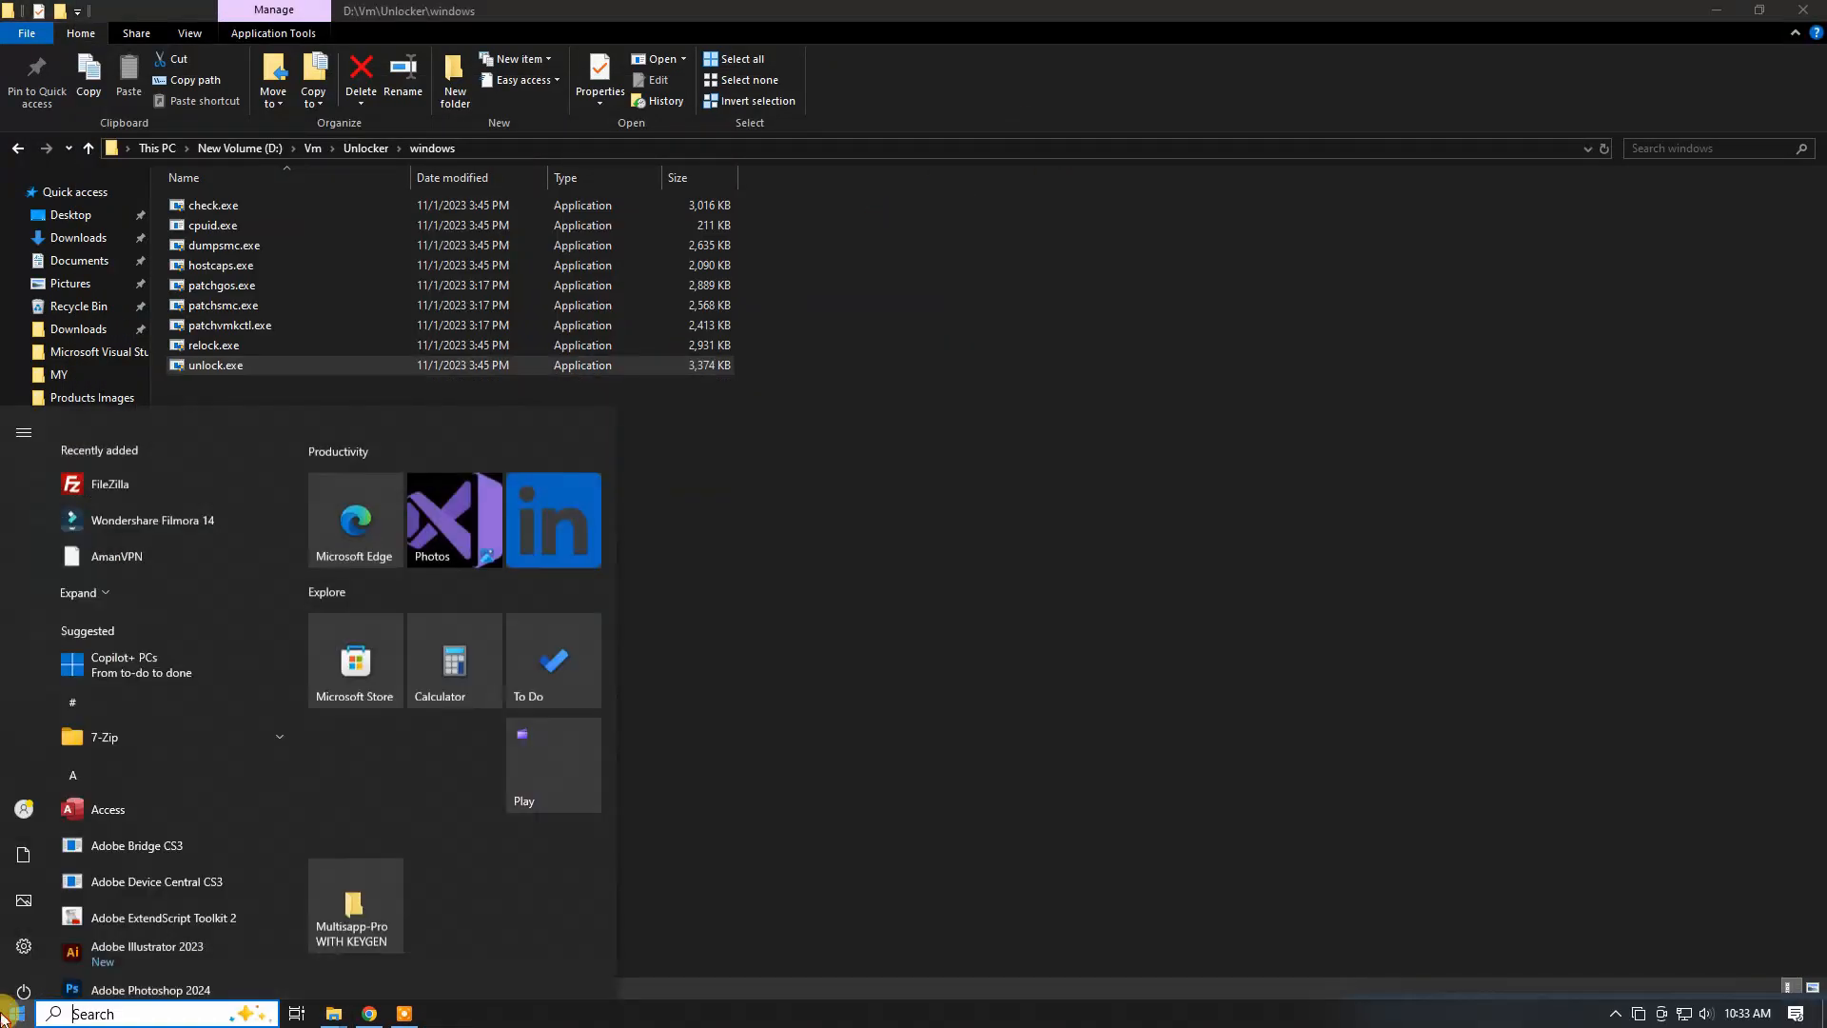
pyautogui.write('v')
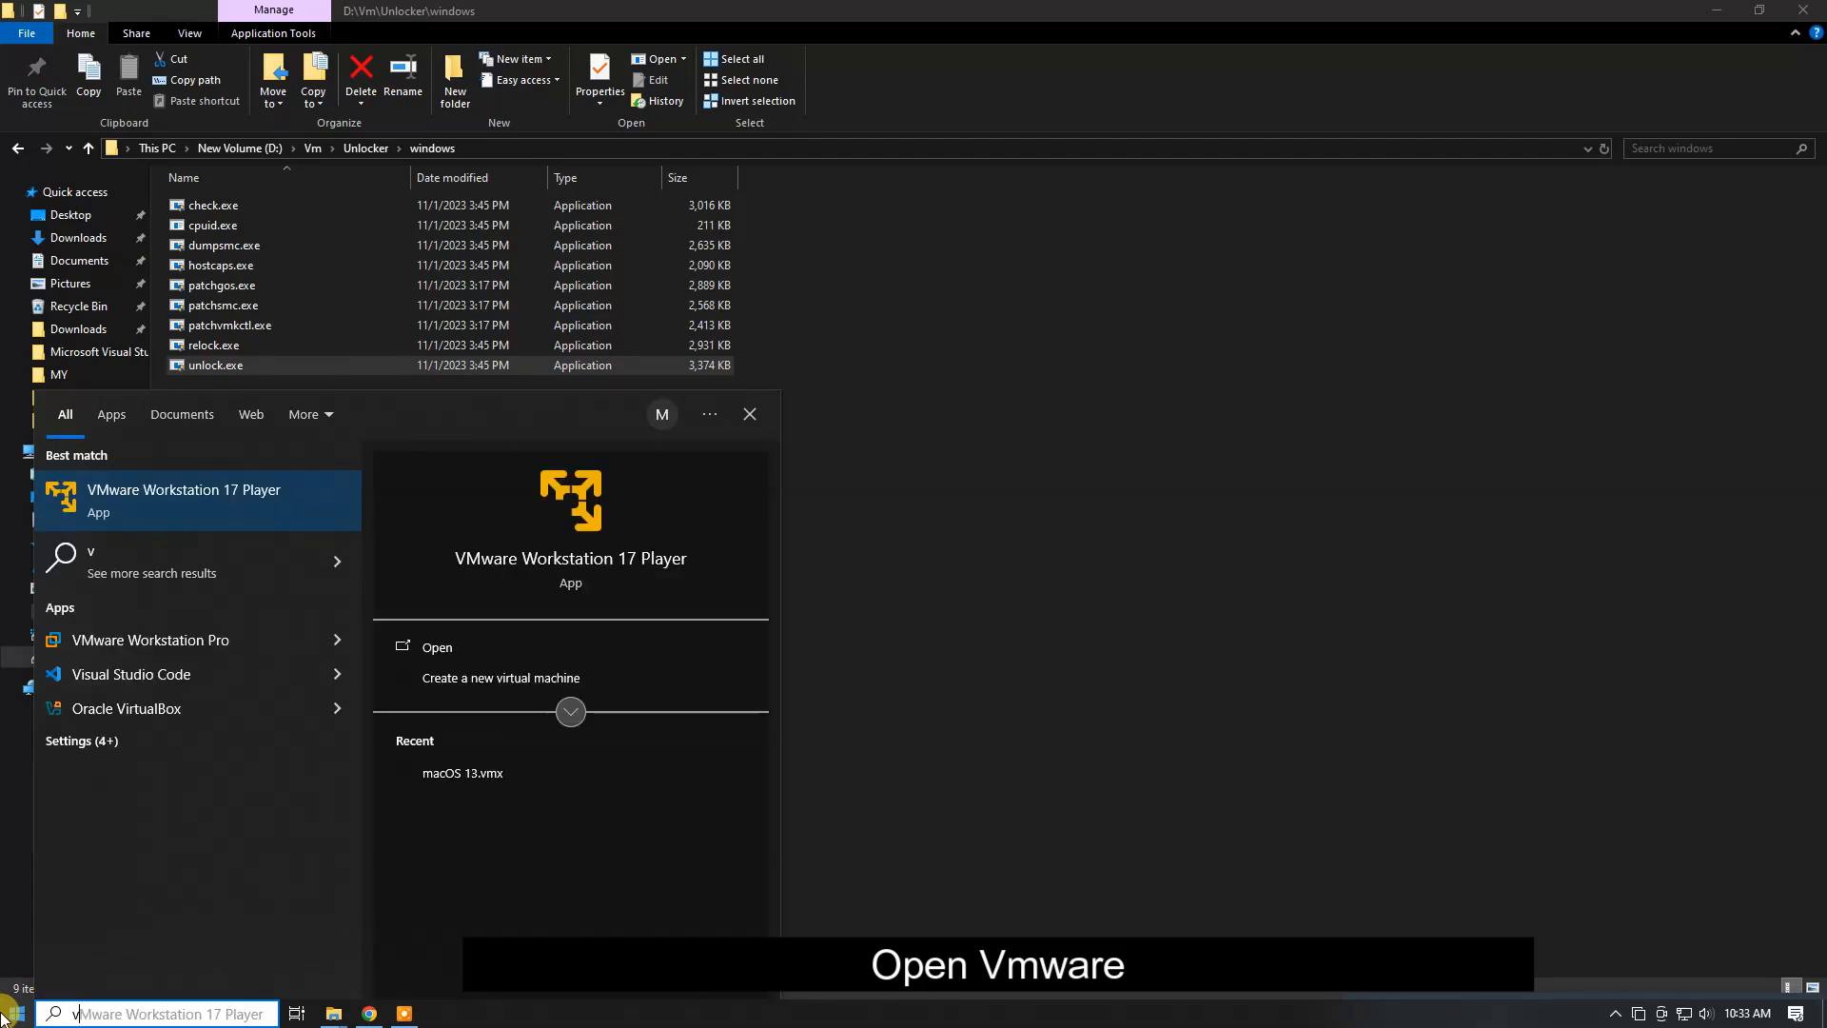
pyautogui.press('Return')
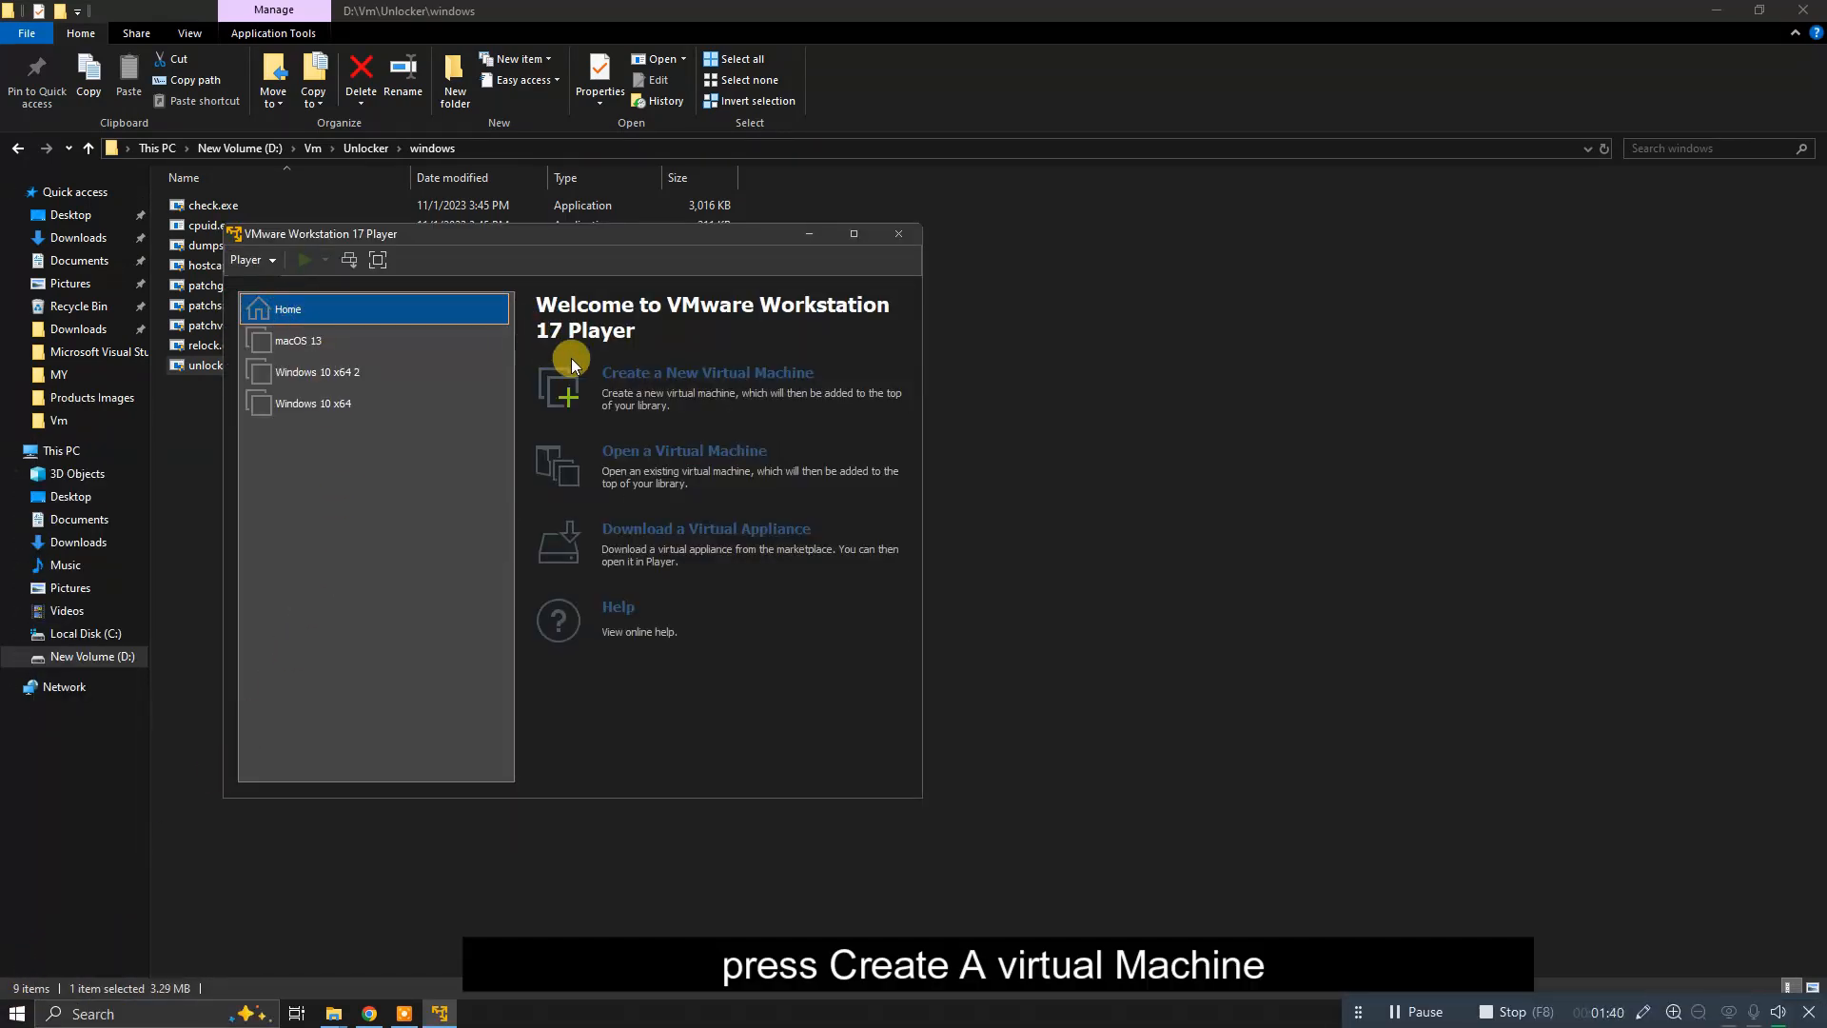
# Start a new virtual machine that installs from the disc image file D:\Vm\Ventura.iso
pyautogui.click(638, 379)
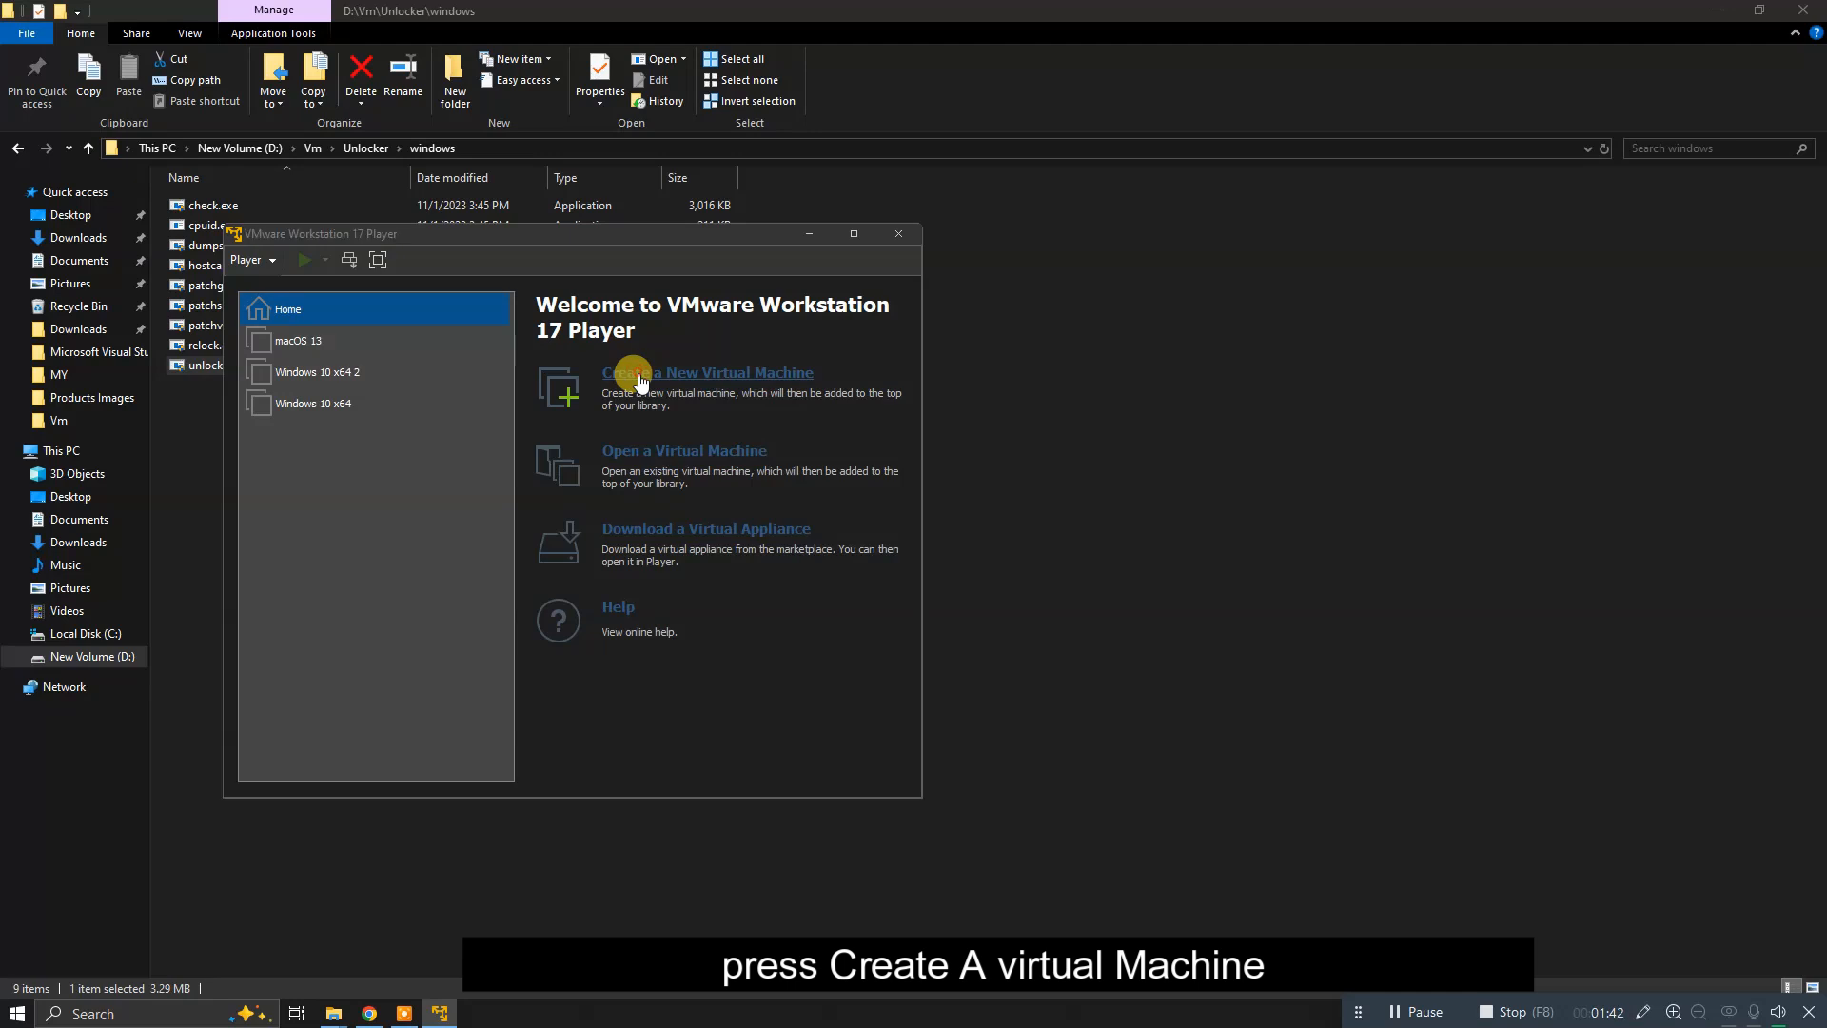
pyautogui.click(729, 535)
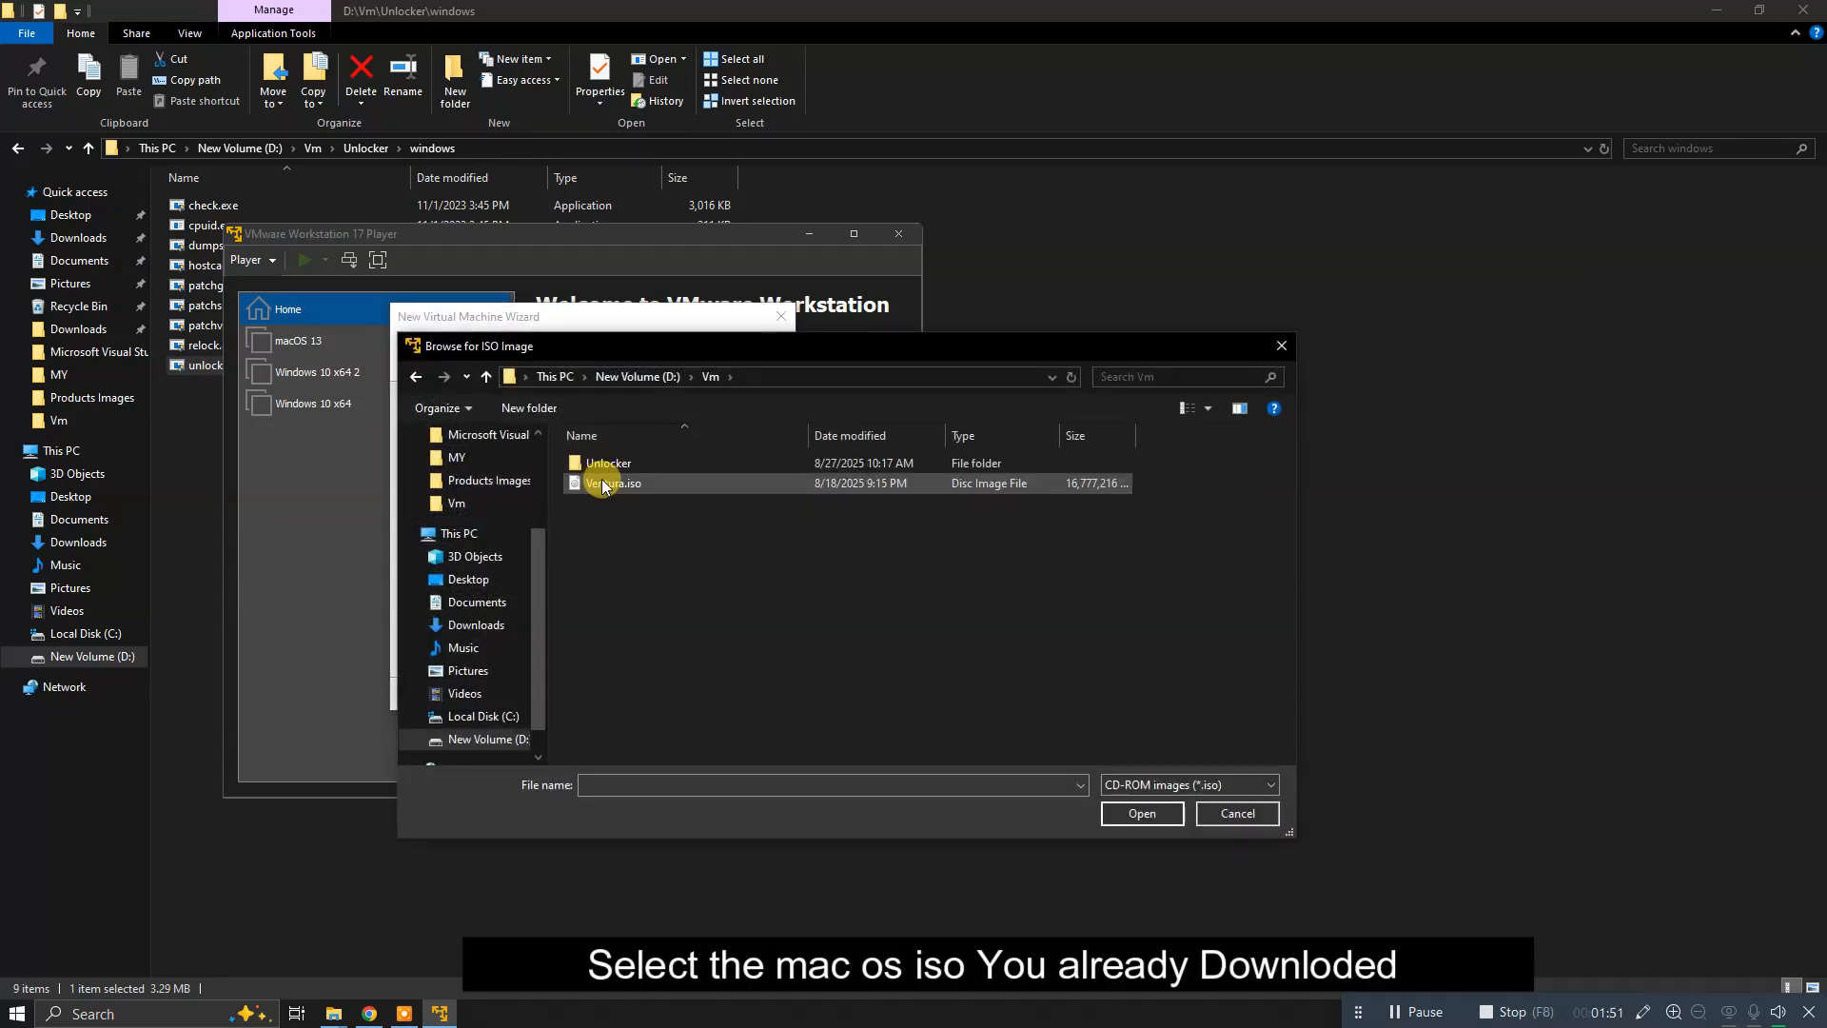
pyautogui.click(682, 489)
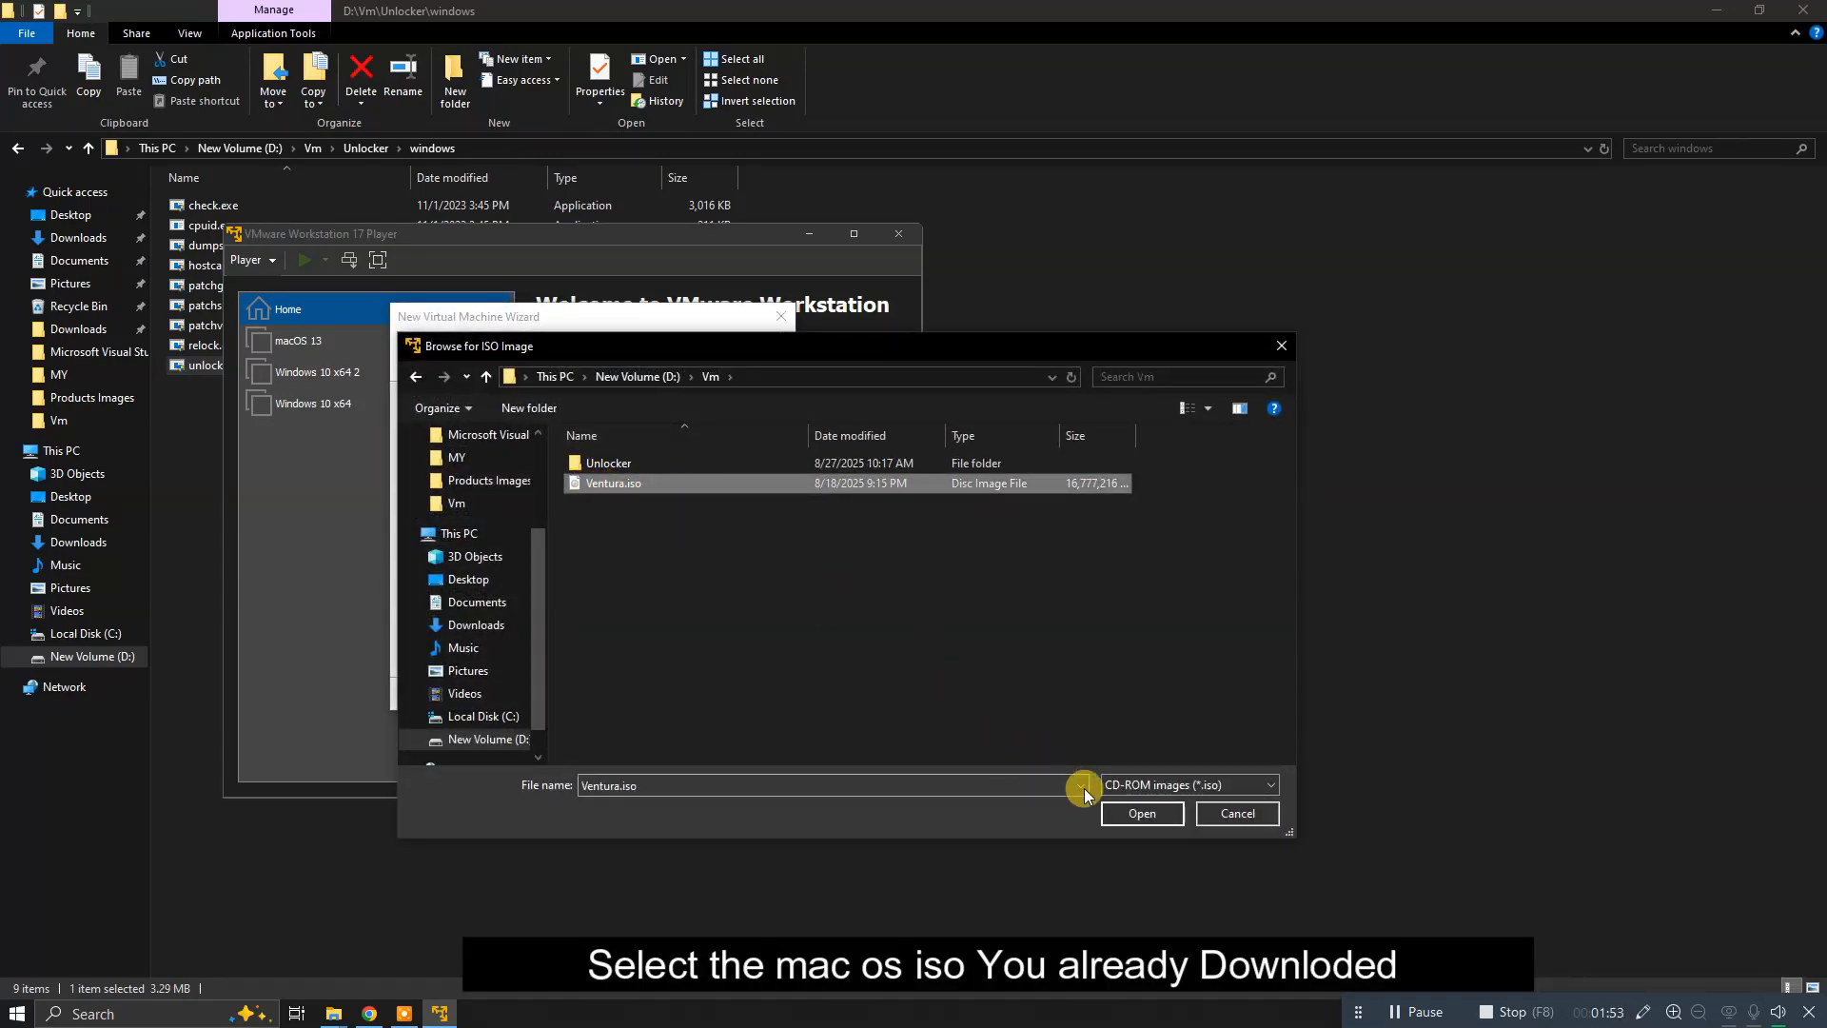
pyautogui.click(1133, 811)
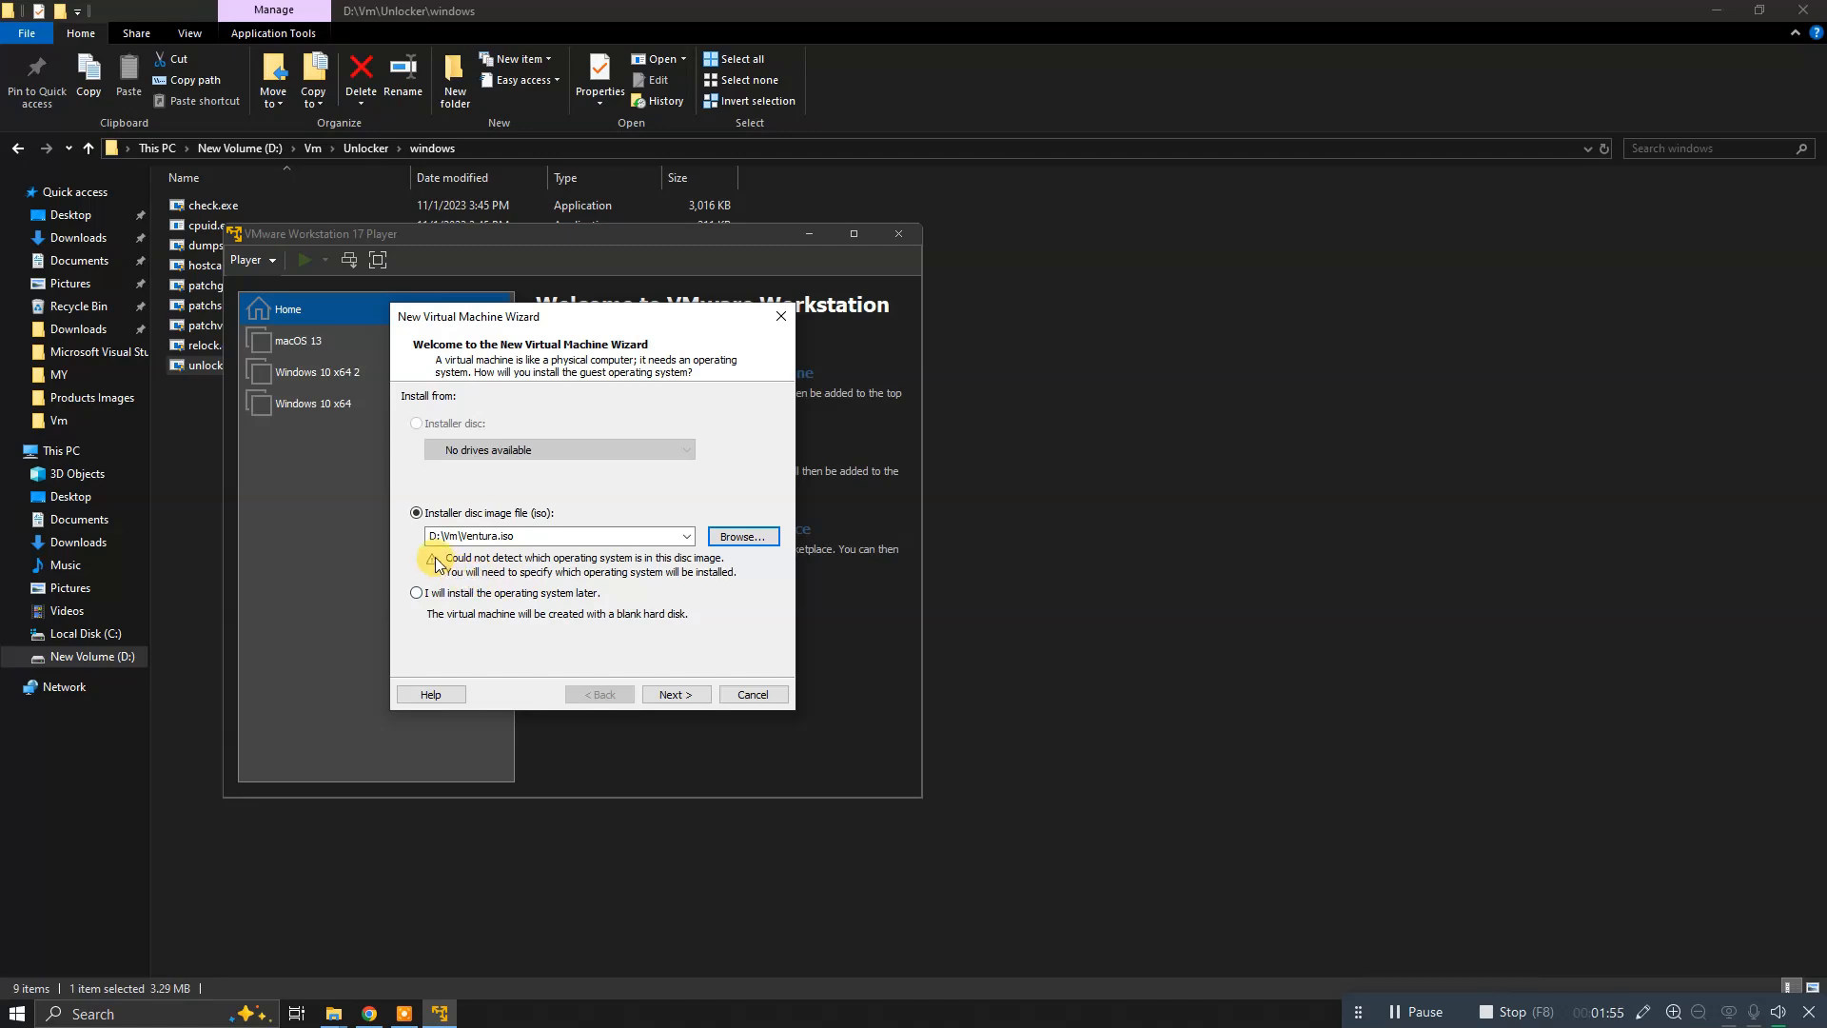
pyautogui.click(690, 700)
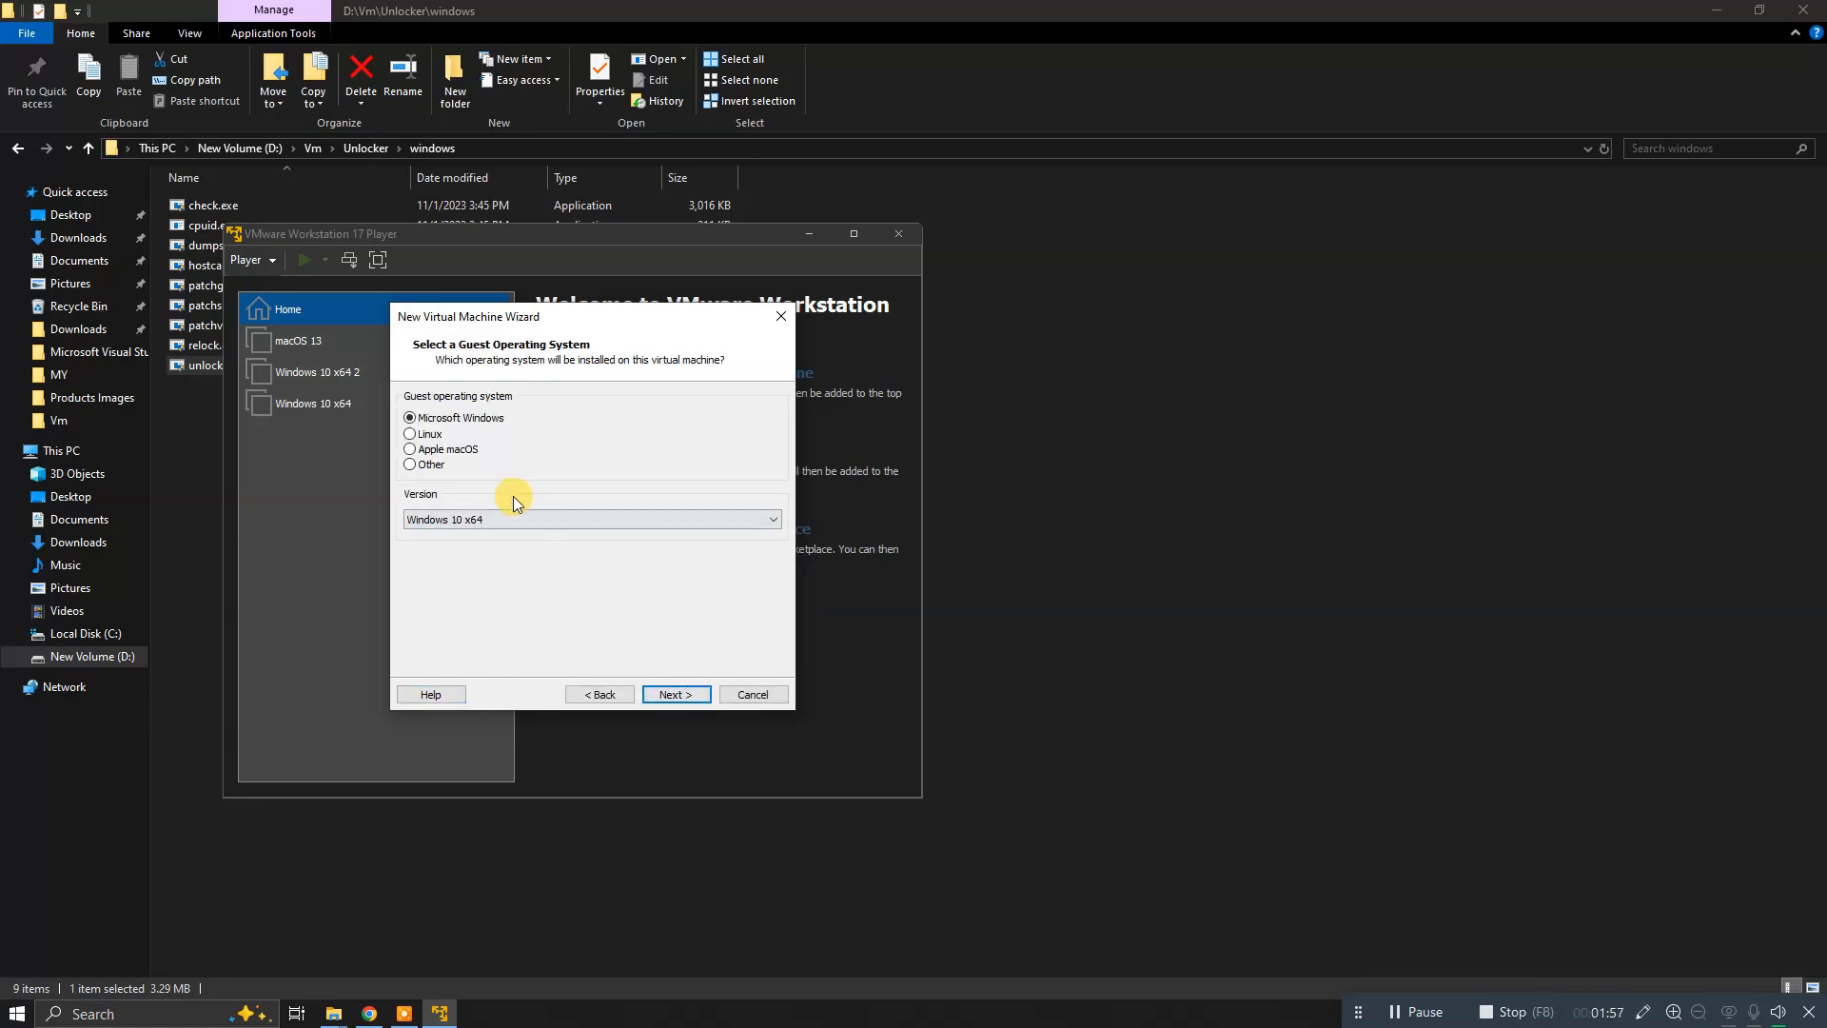
# Set the guest system to Apple macOS, version macOS 13, and accept the name macOS 13 (2) with location D:\Vm\New folder
pyautogui.click(409, 449)
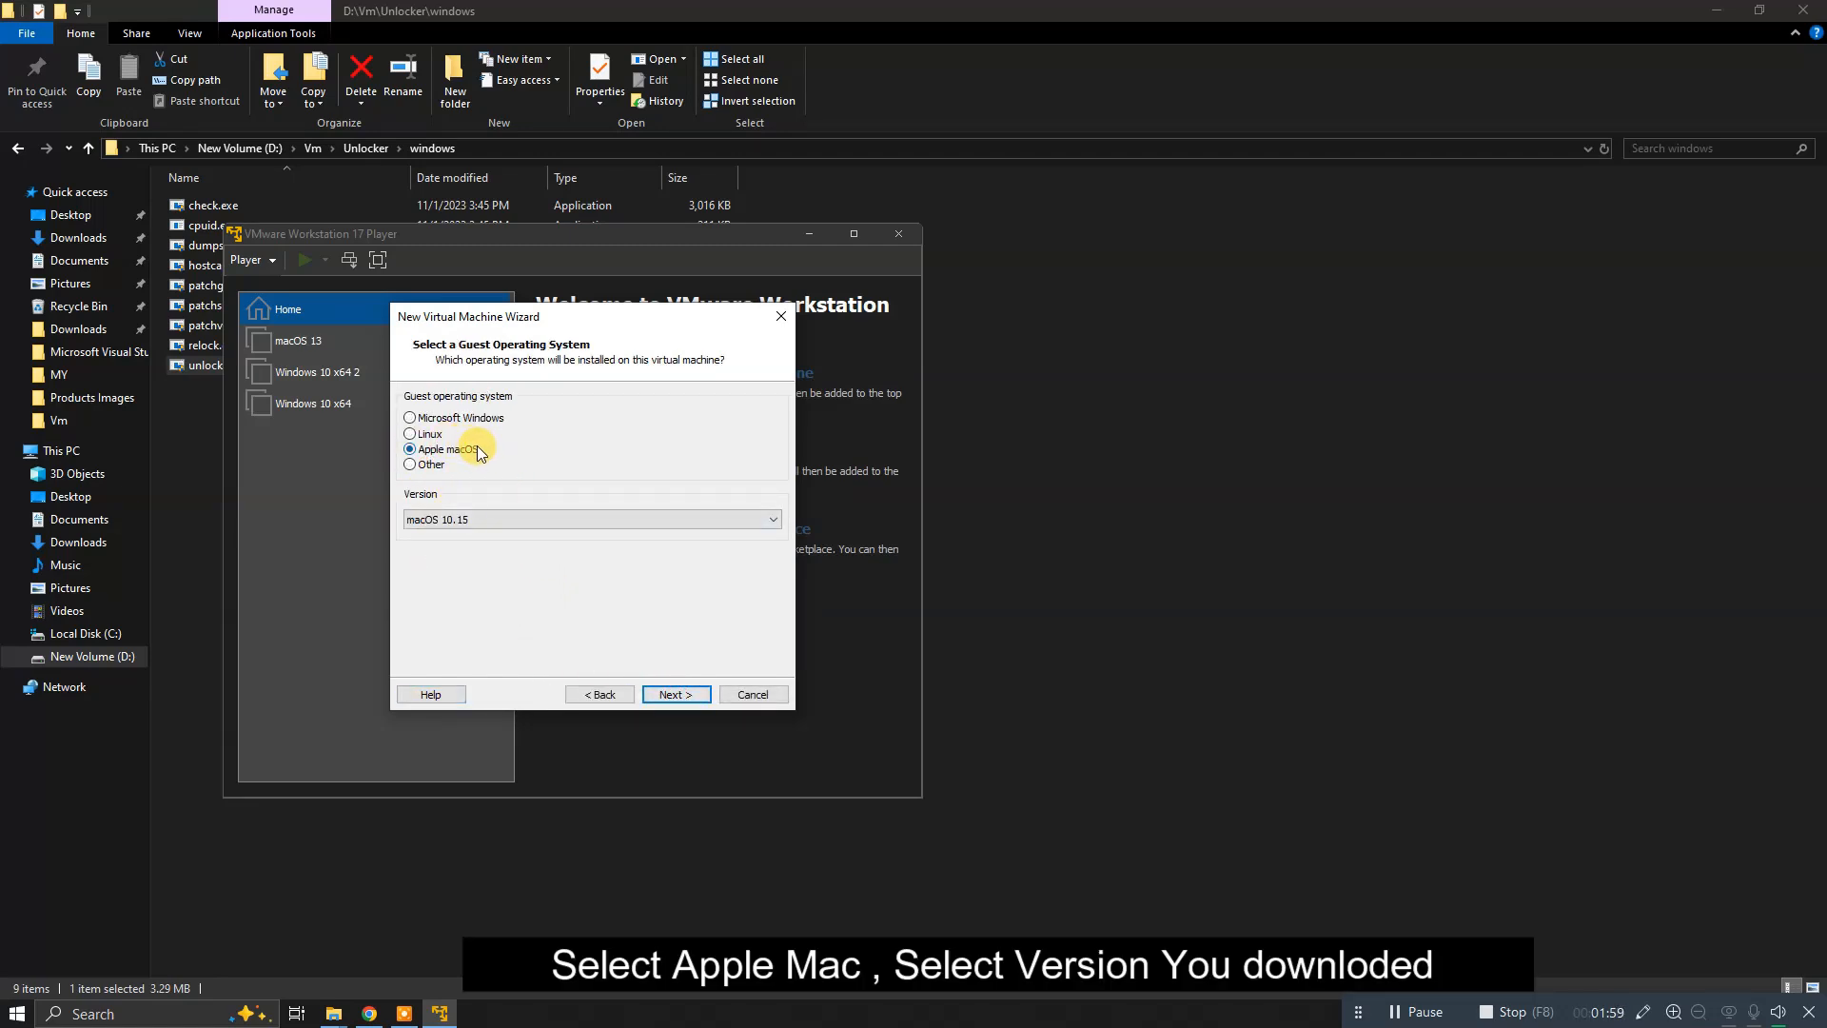
pyautogui.click(497, 519)
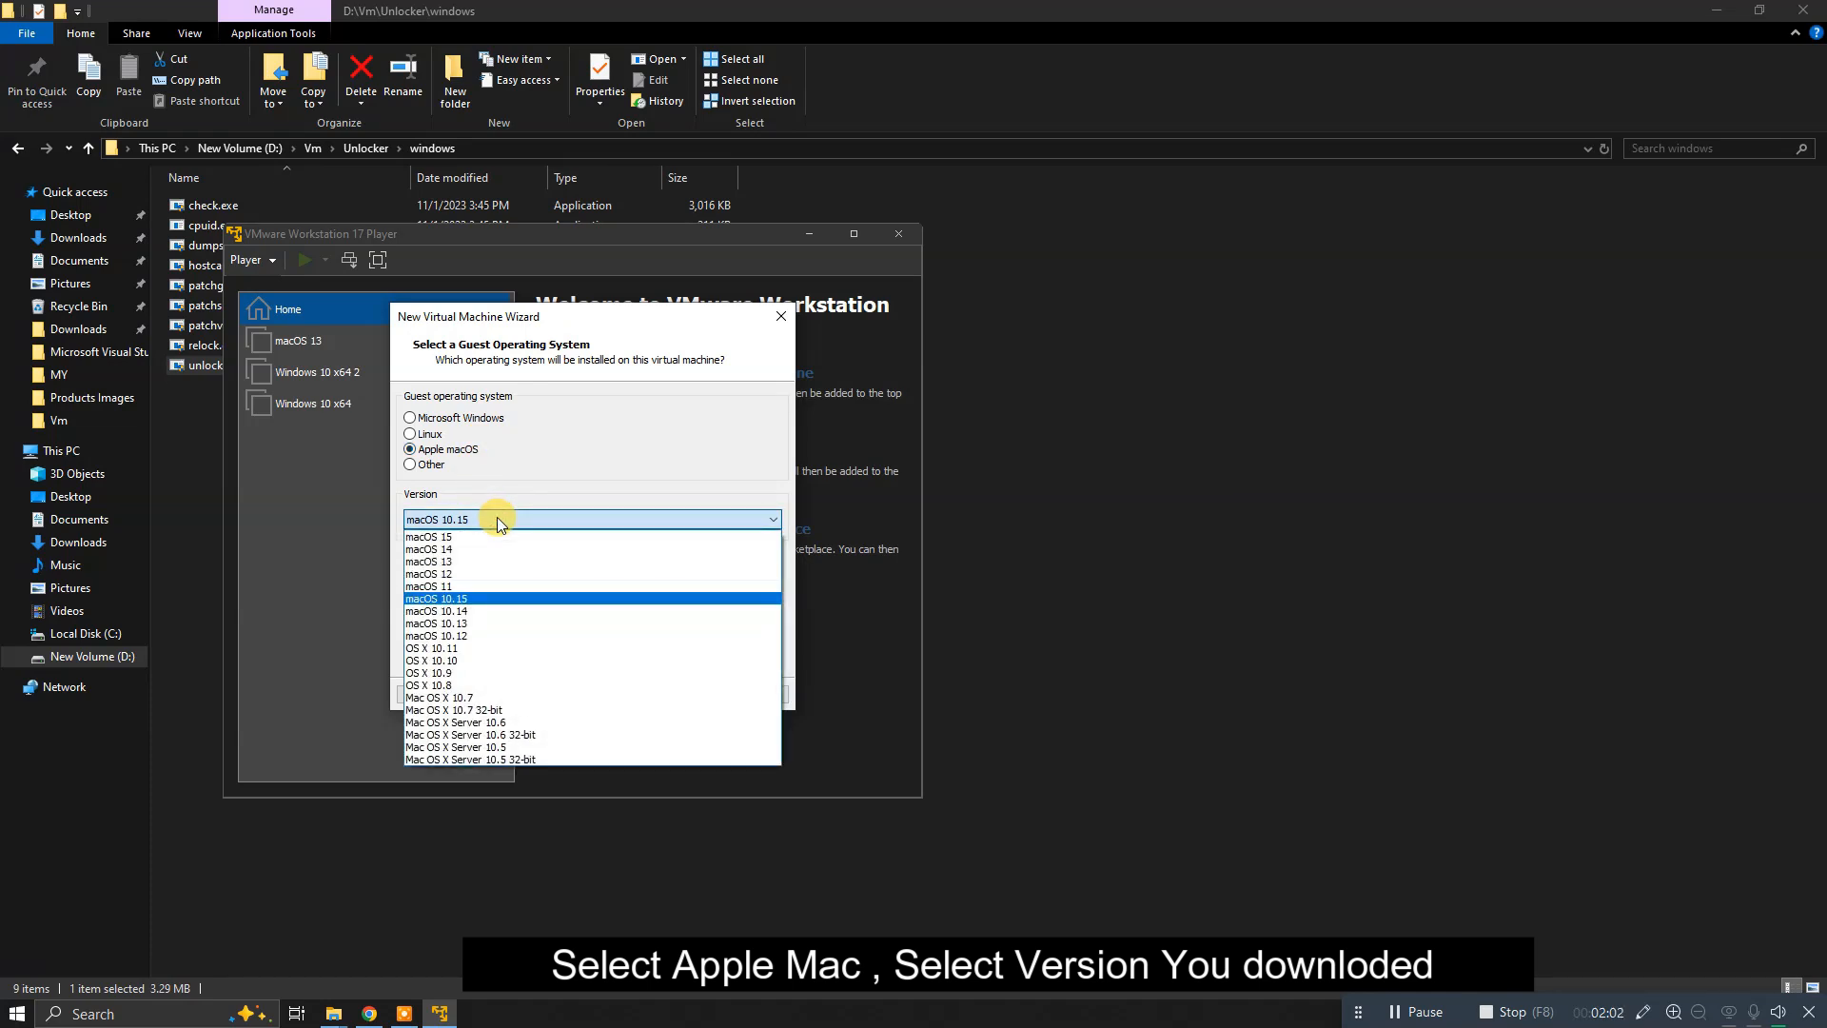
pyautogui.click(453, 561)
pyautogui.click(668, 697)
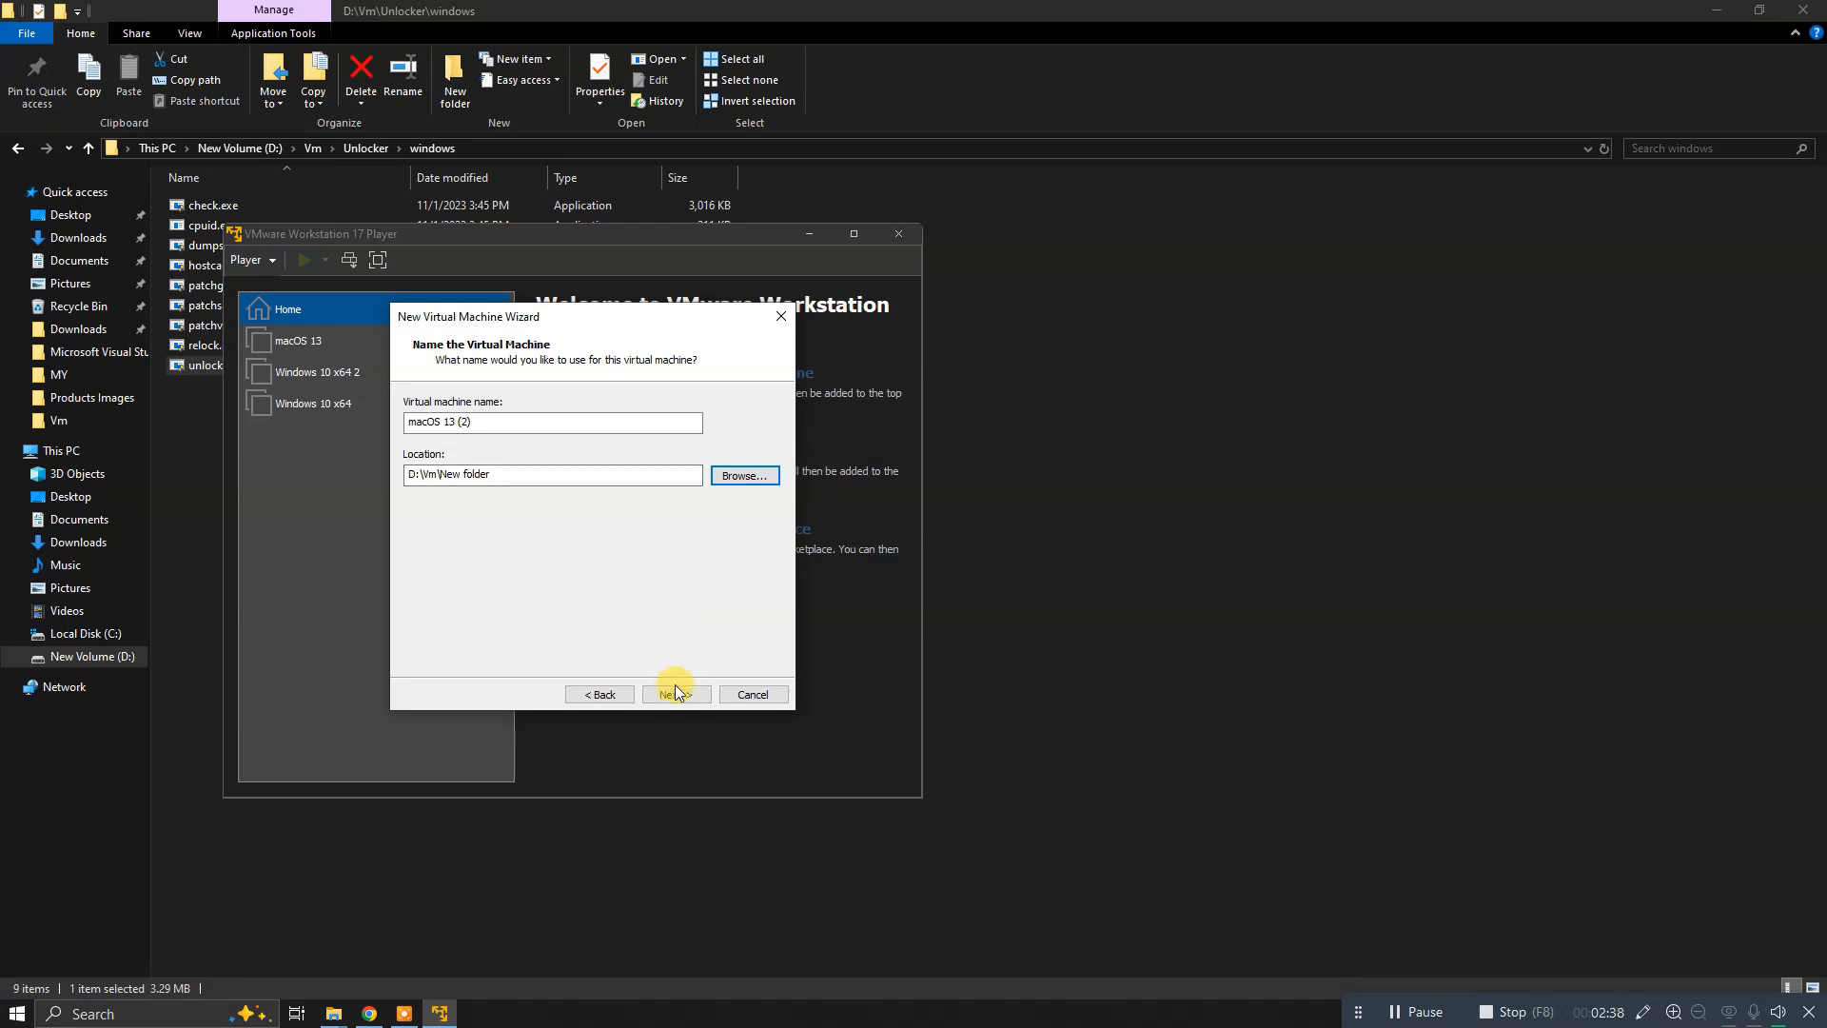
pyautogui.click(673, 696)
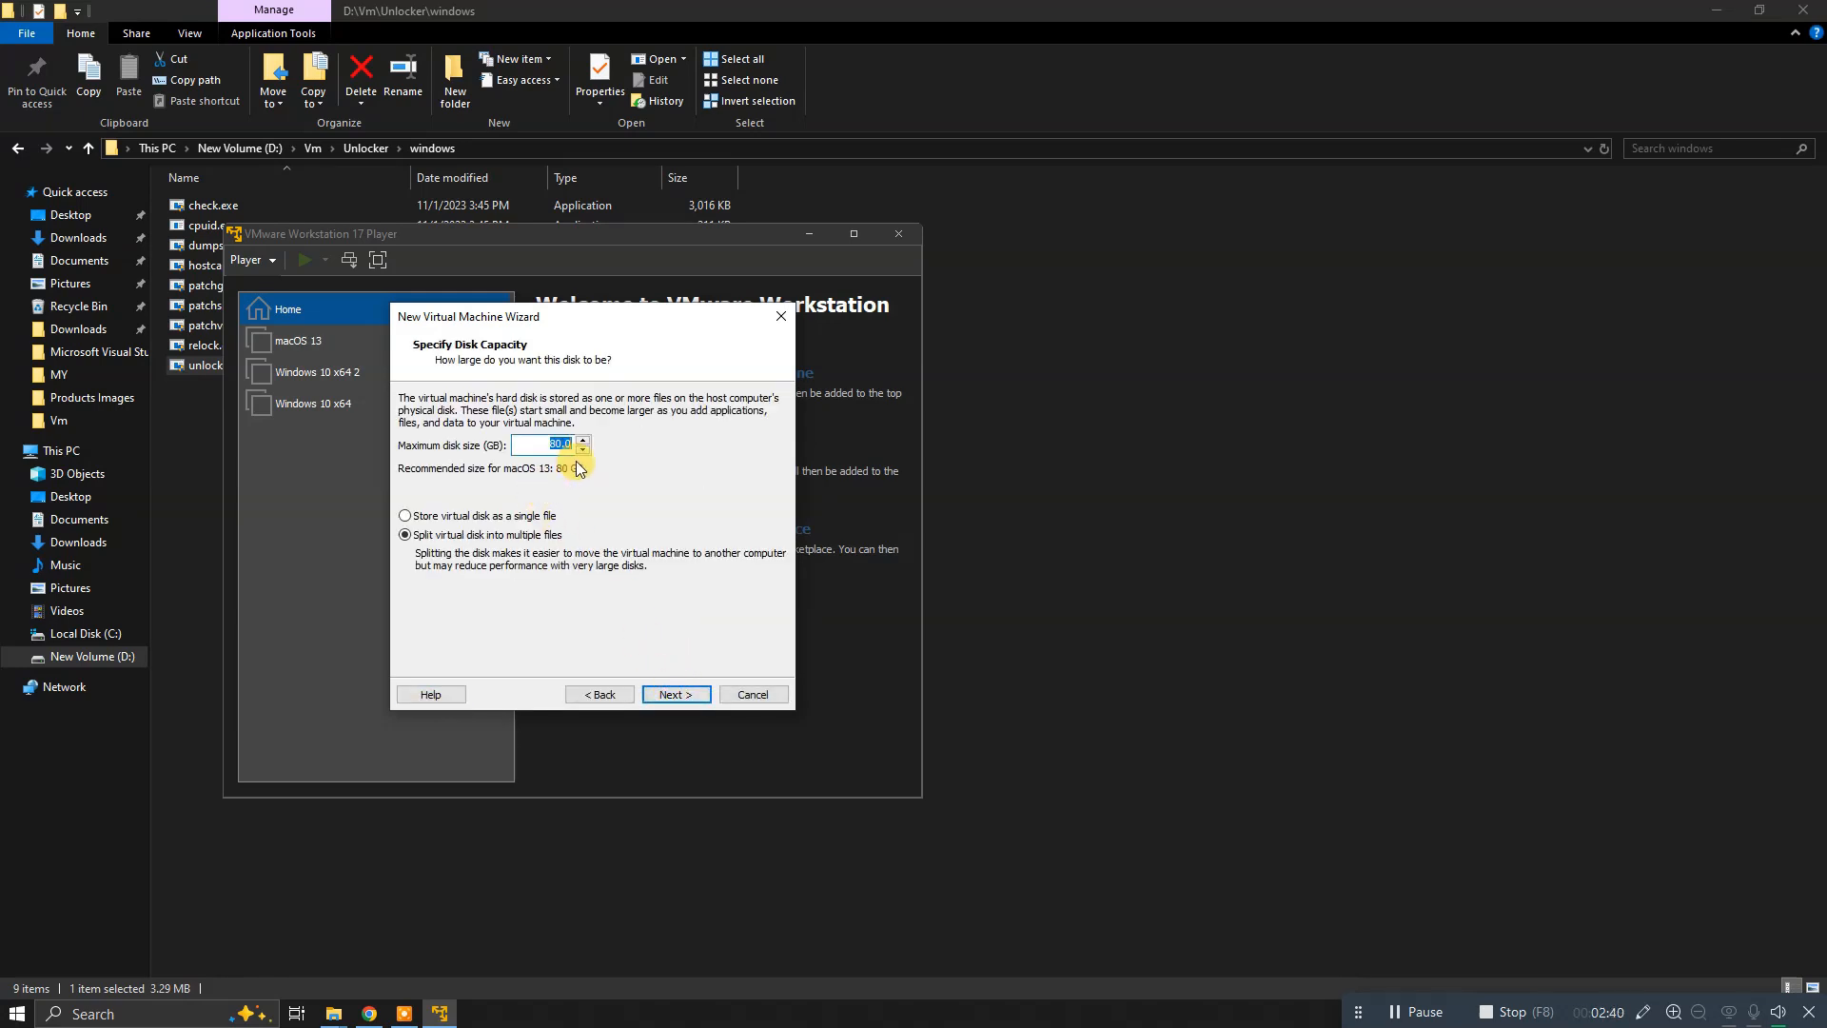
# Keep an 80 GB virtual disk split into multiple files and finish creating the virtual machine
pyautogui.doubleClick(561, 445)
pyautogui.click(604, 513)
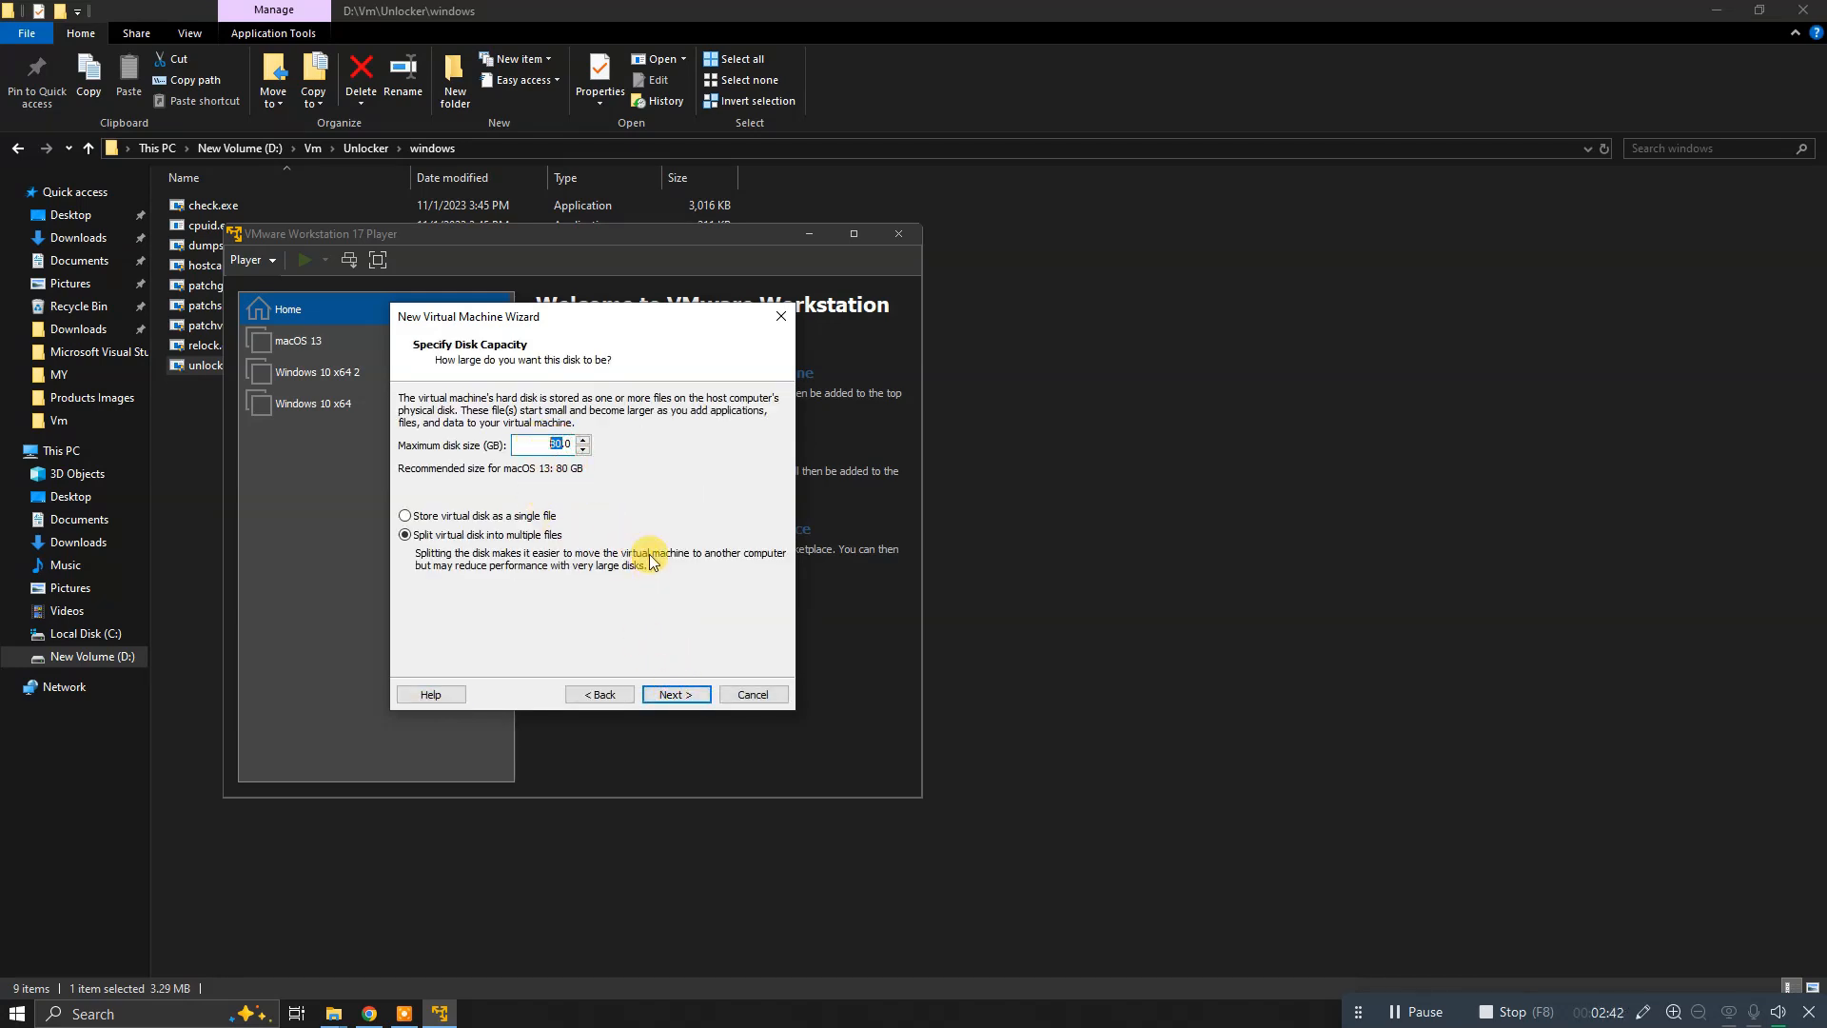
pyautogui.click(408, 536)
pyautogui.click(664, 693)
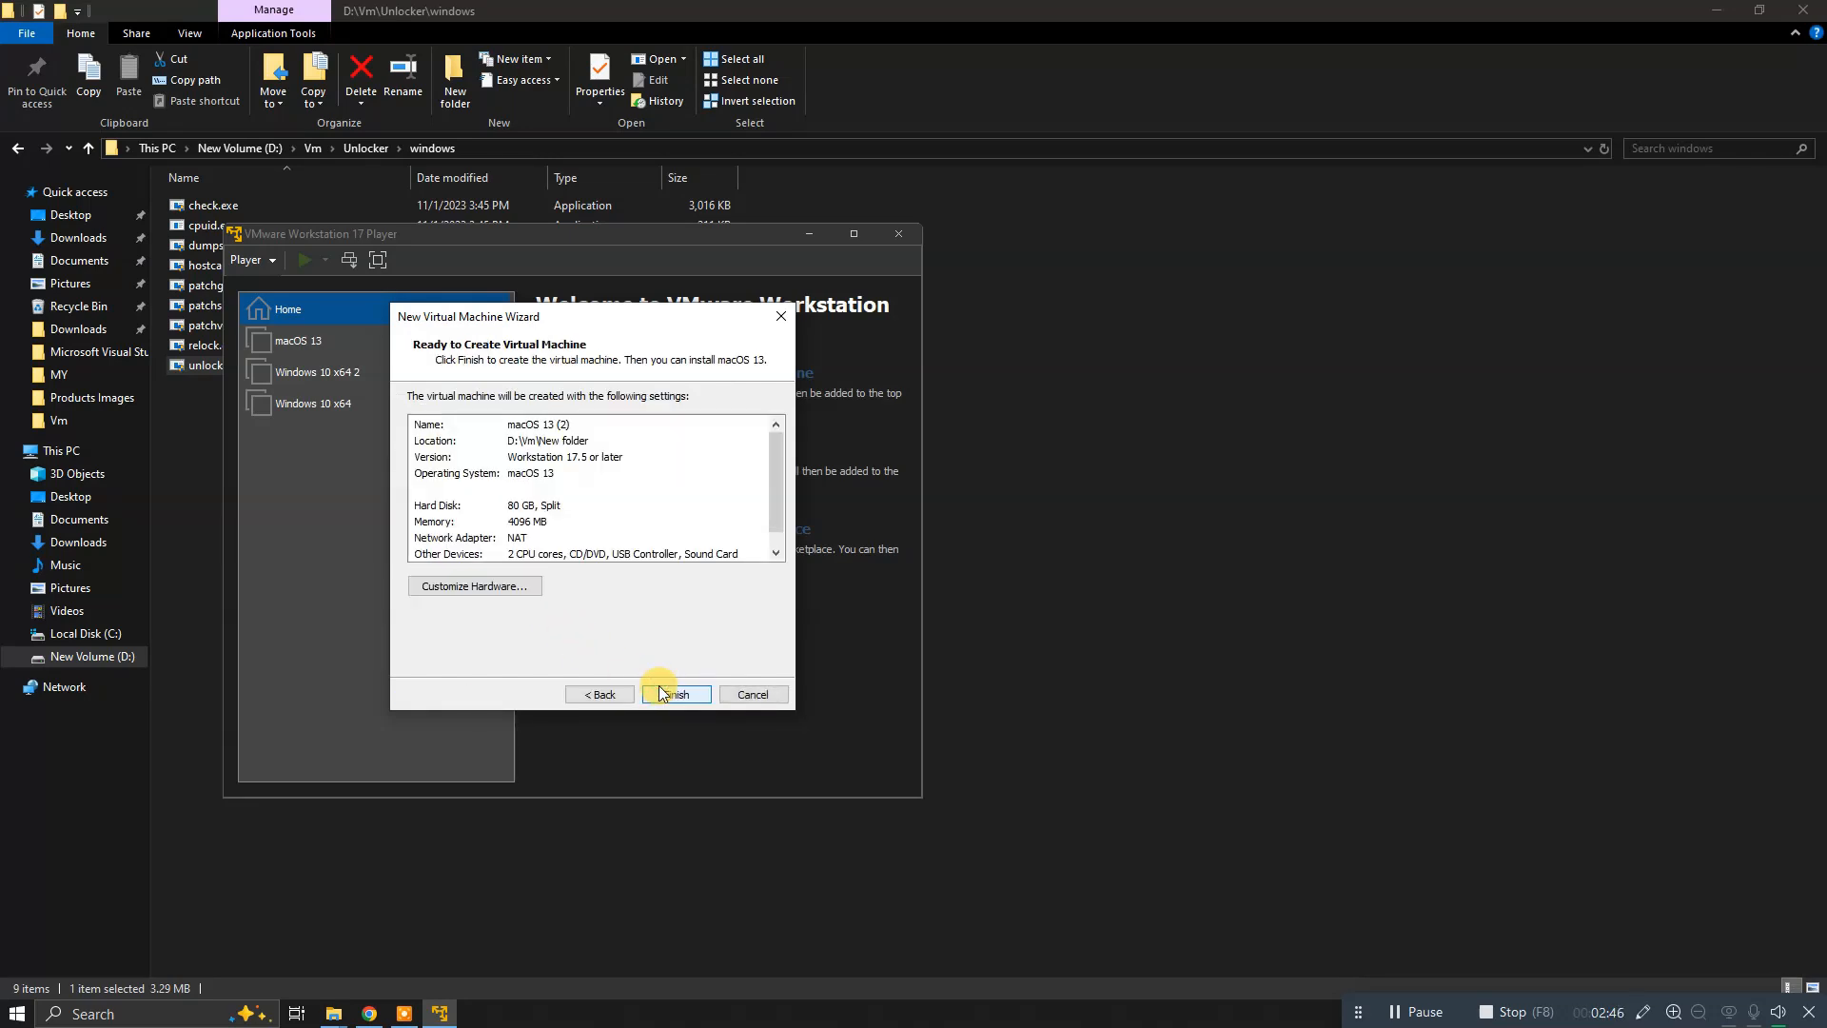
pyautogui.click(666, 693)
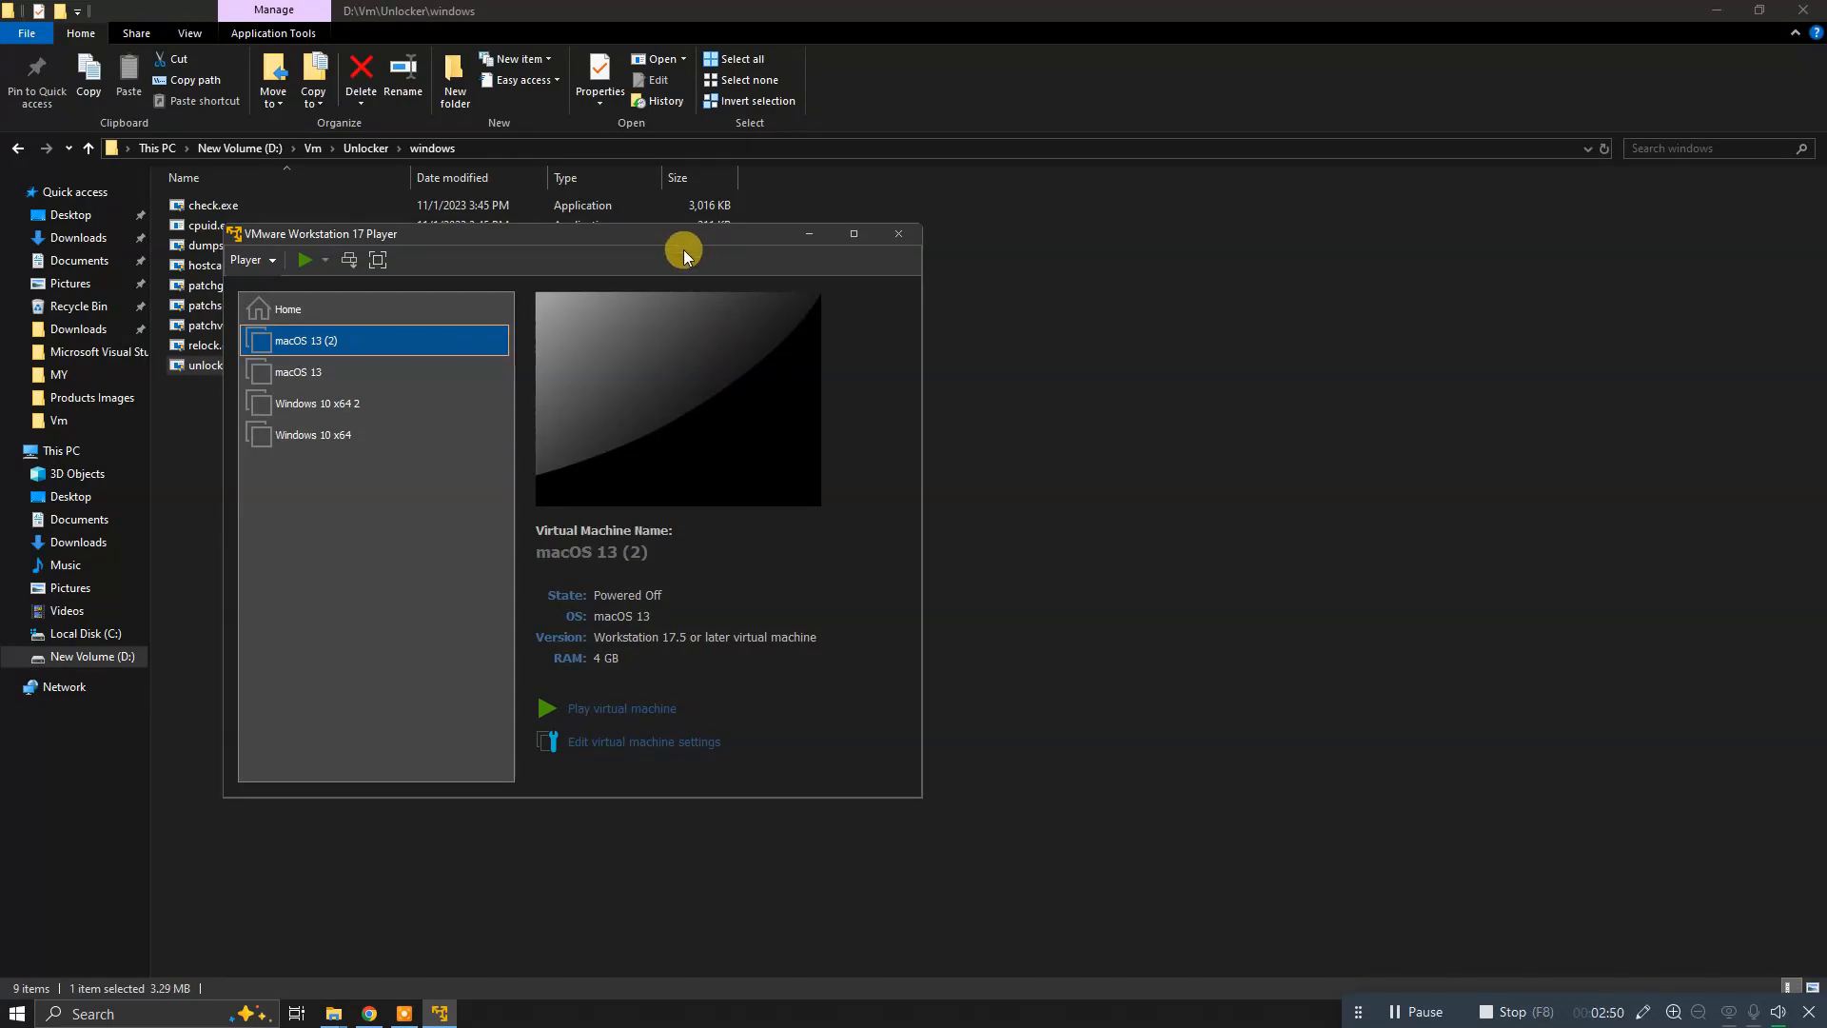
pyautogui.moveTo(657, 238); pyautogui.dragTo(1103, 227)
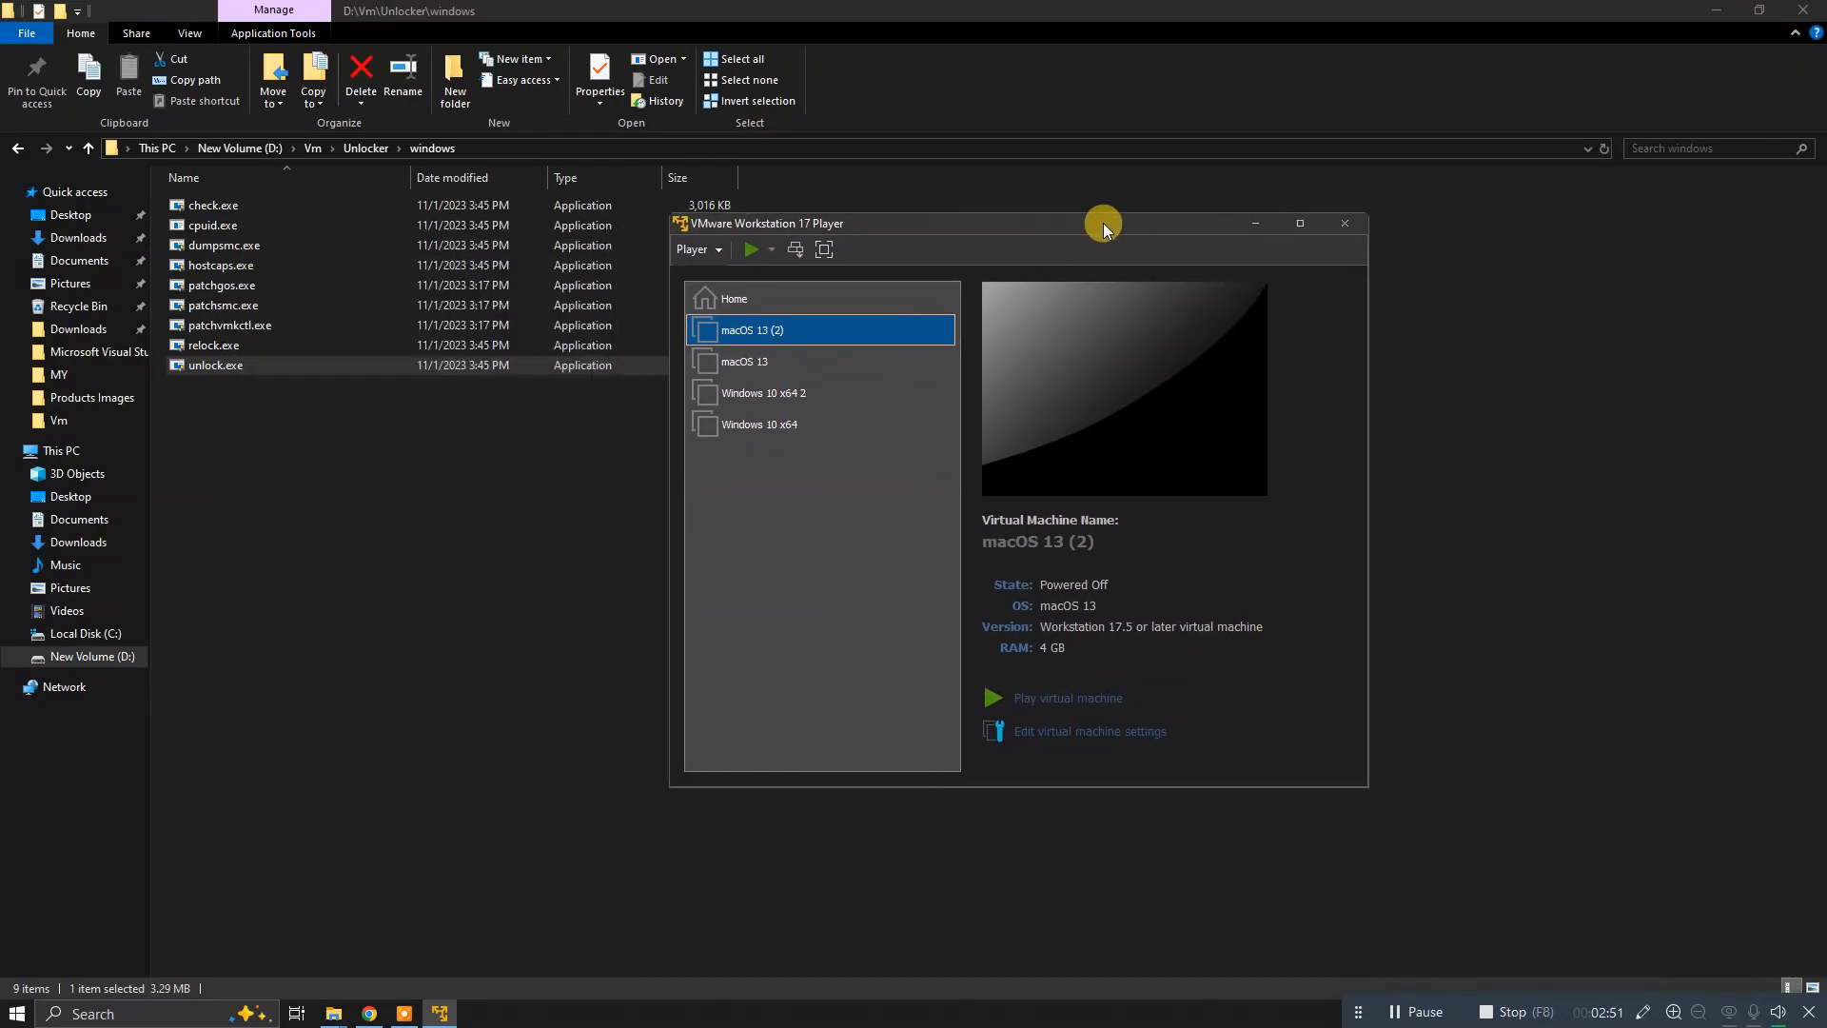
# Set the memory of the macOS 13 (2) virtual machine to 8000 MB and save its settings
pyautogui.click(1046, 729)
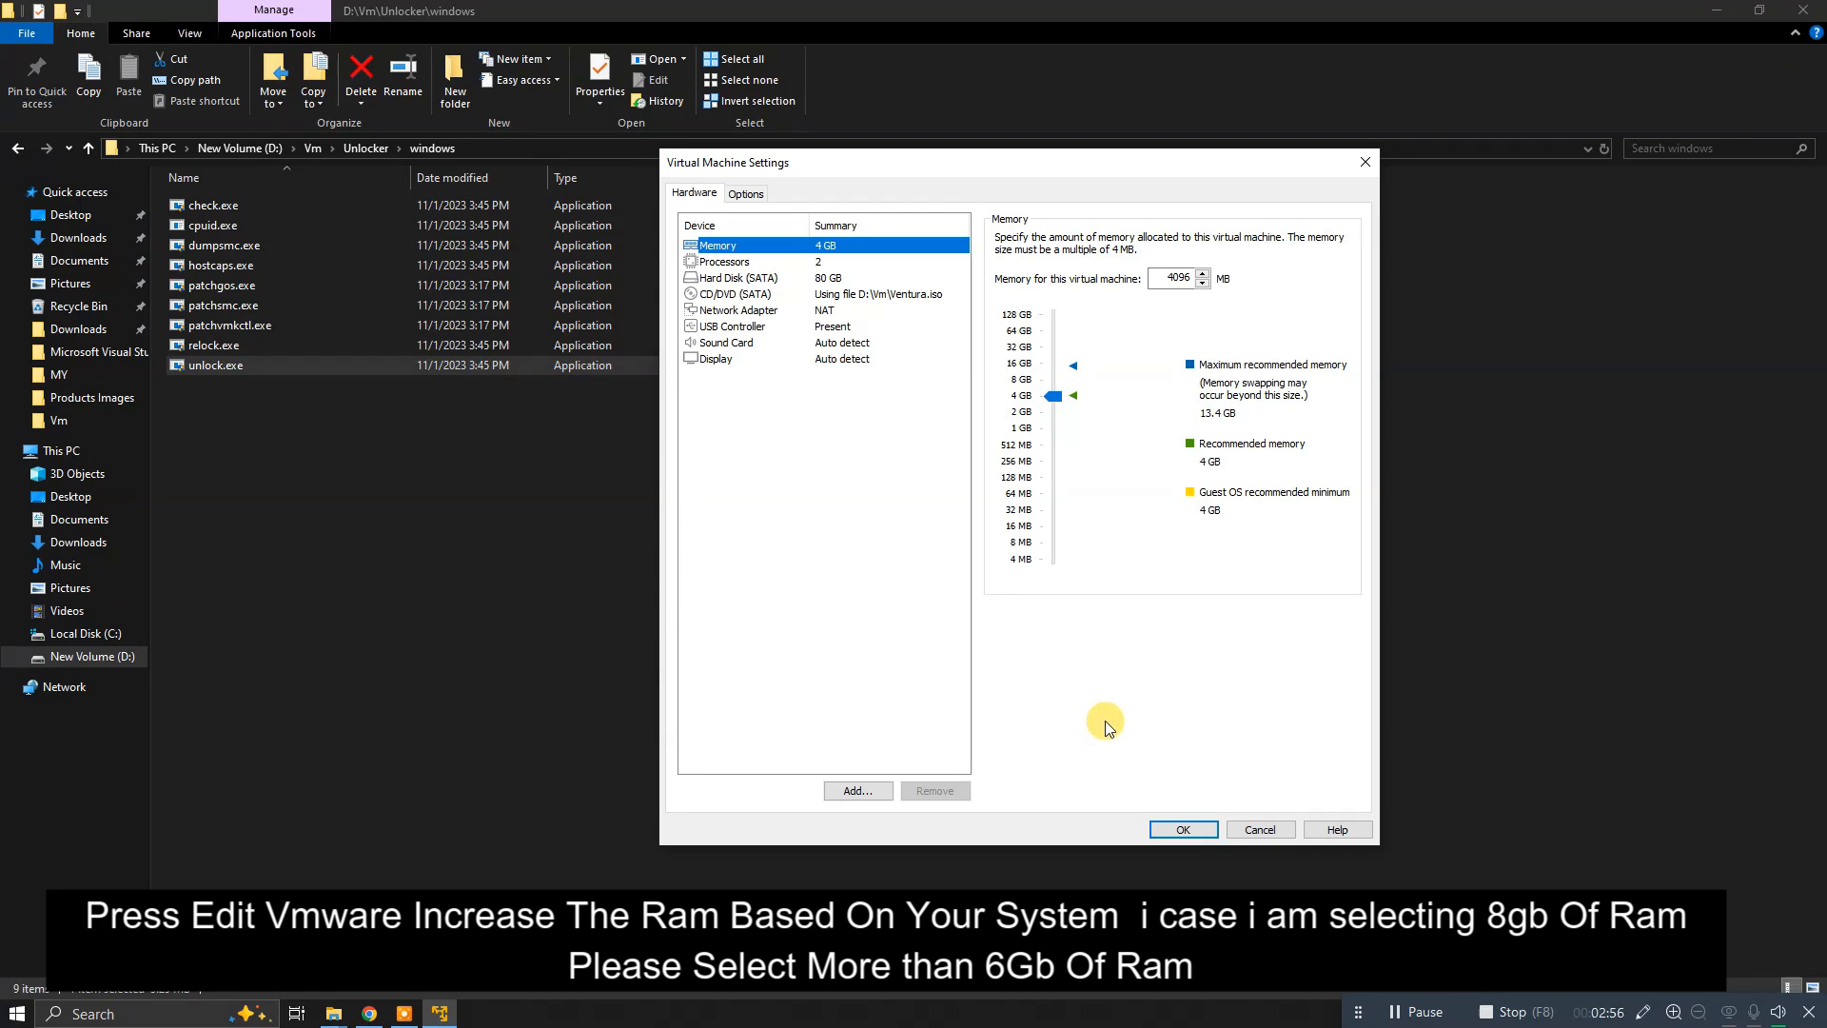
pyautogui.doubleClick(1175, 277)
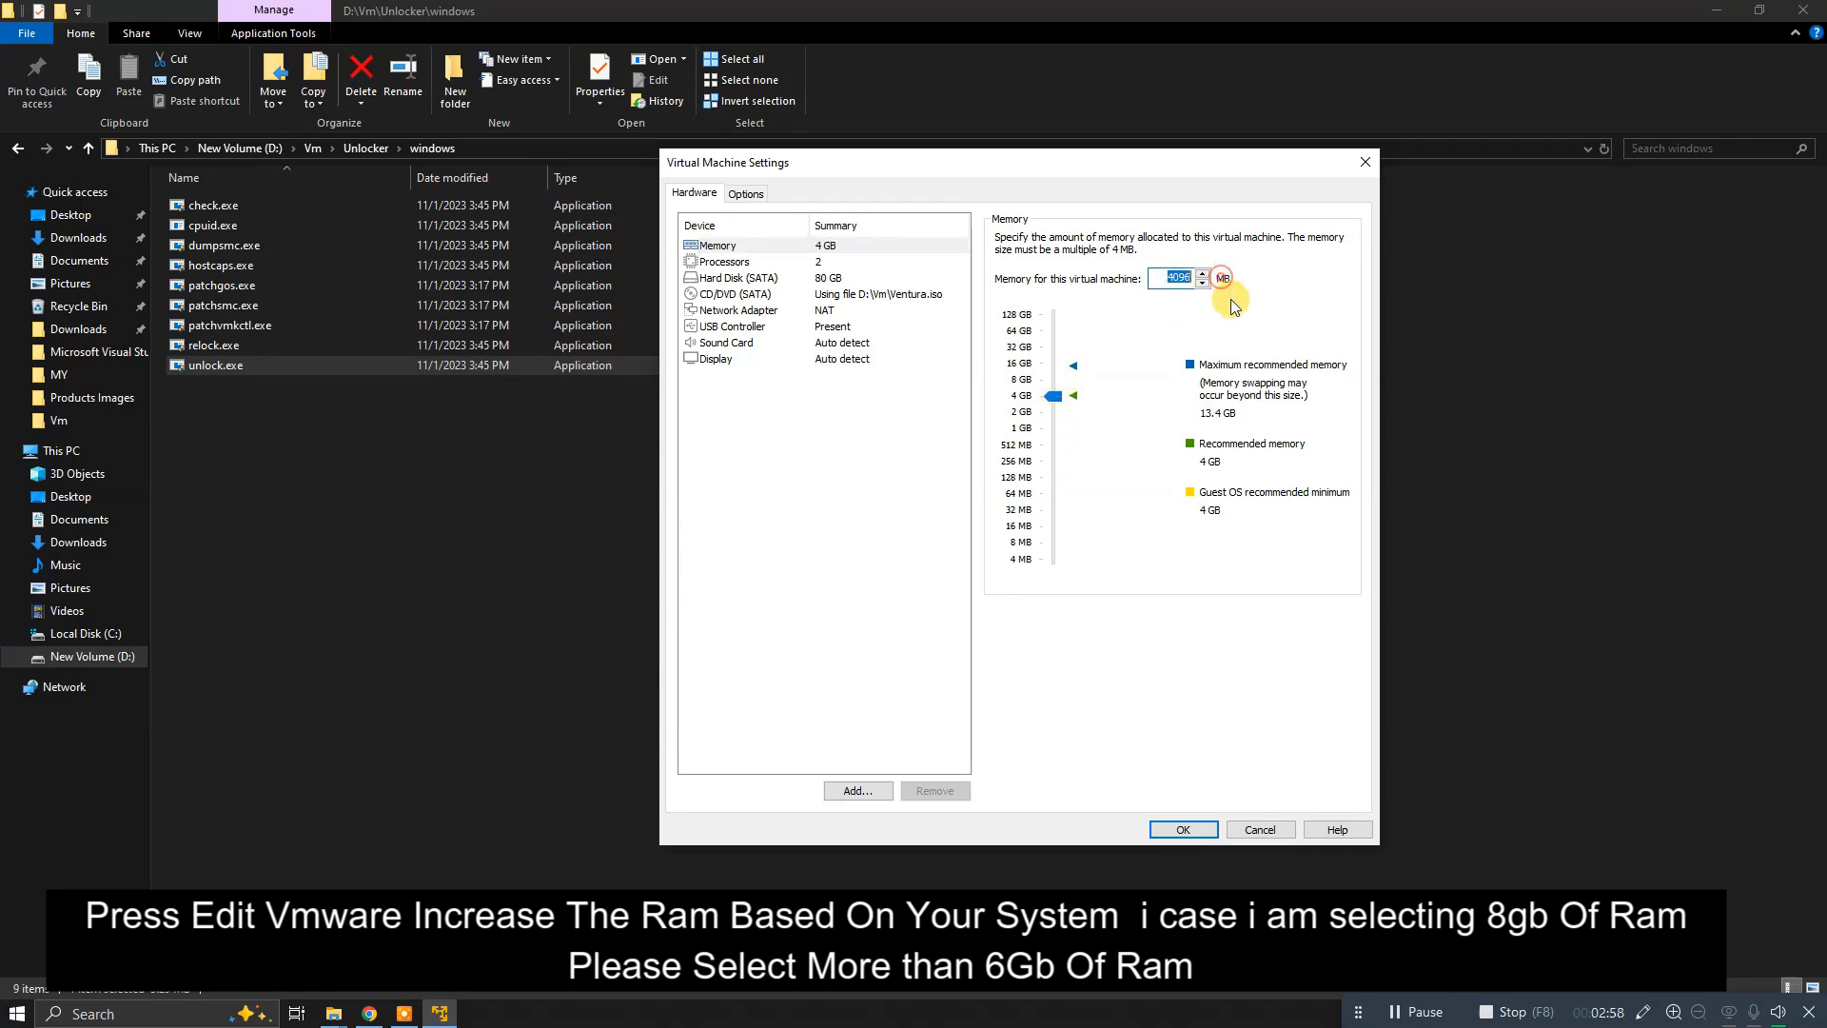
pyautogui.write('8000')
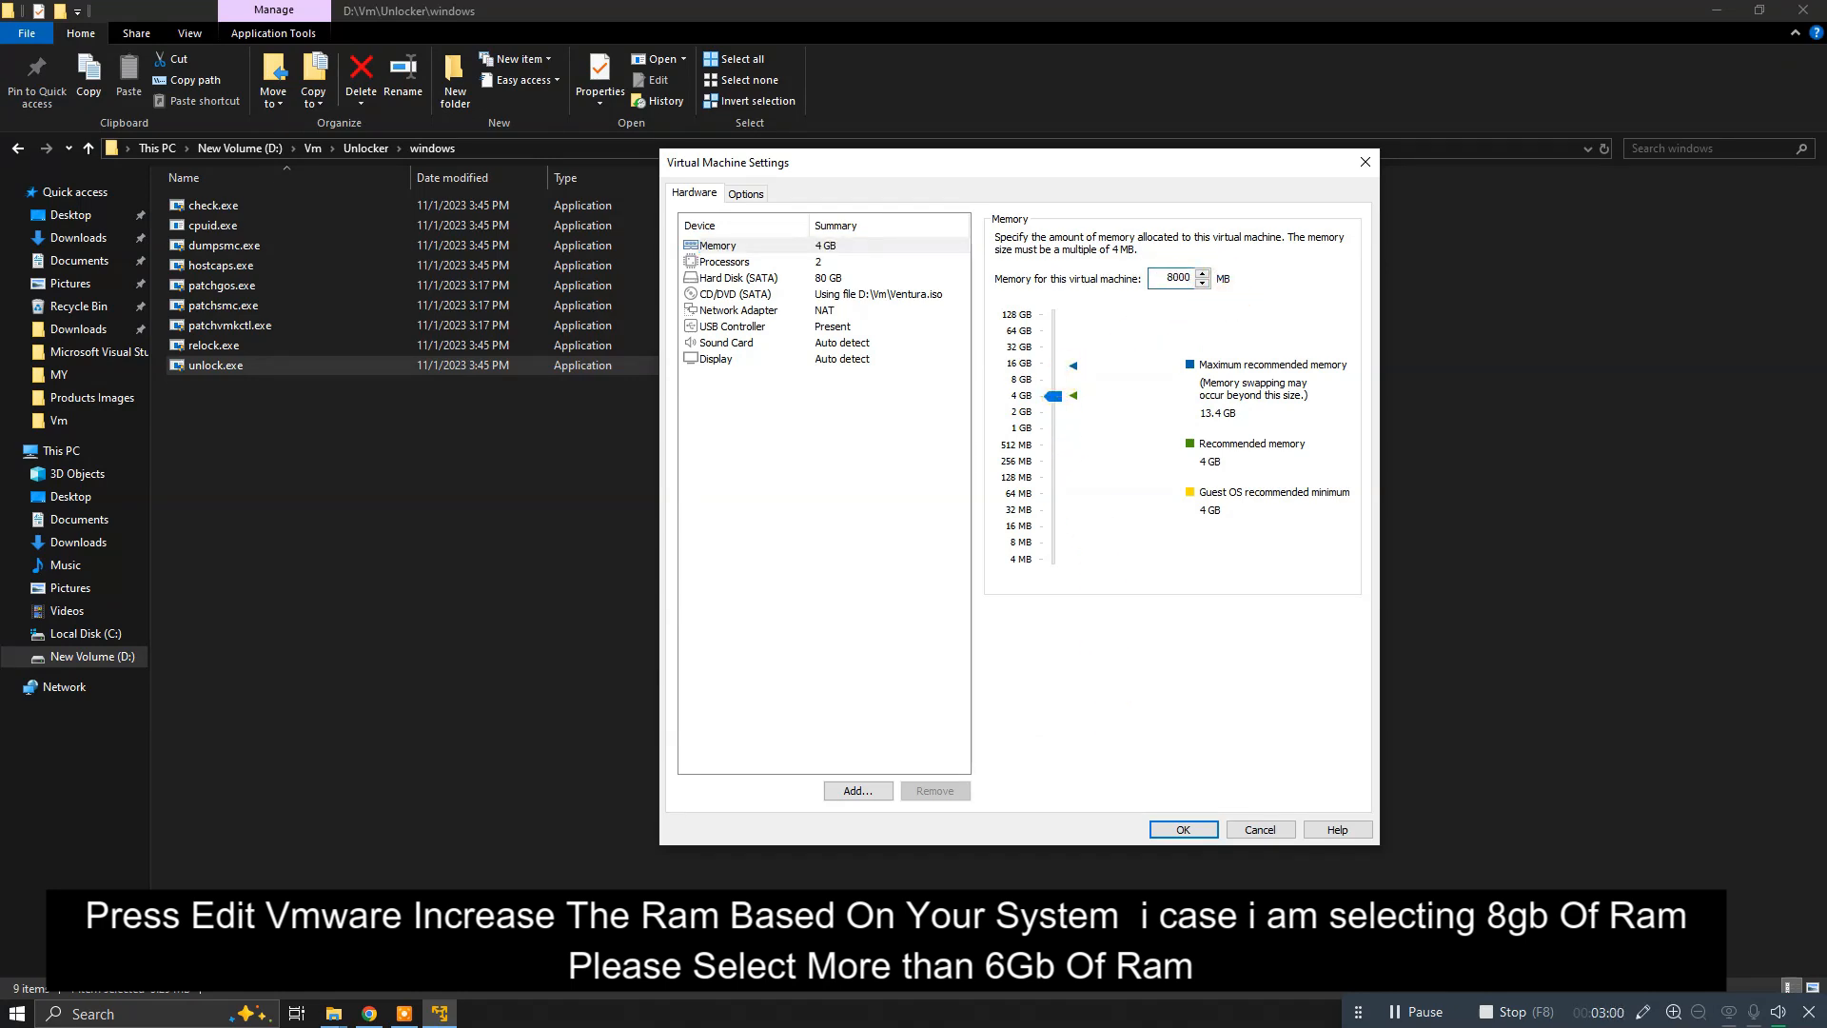
pyautogui.click(1183, 824)
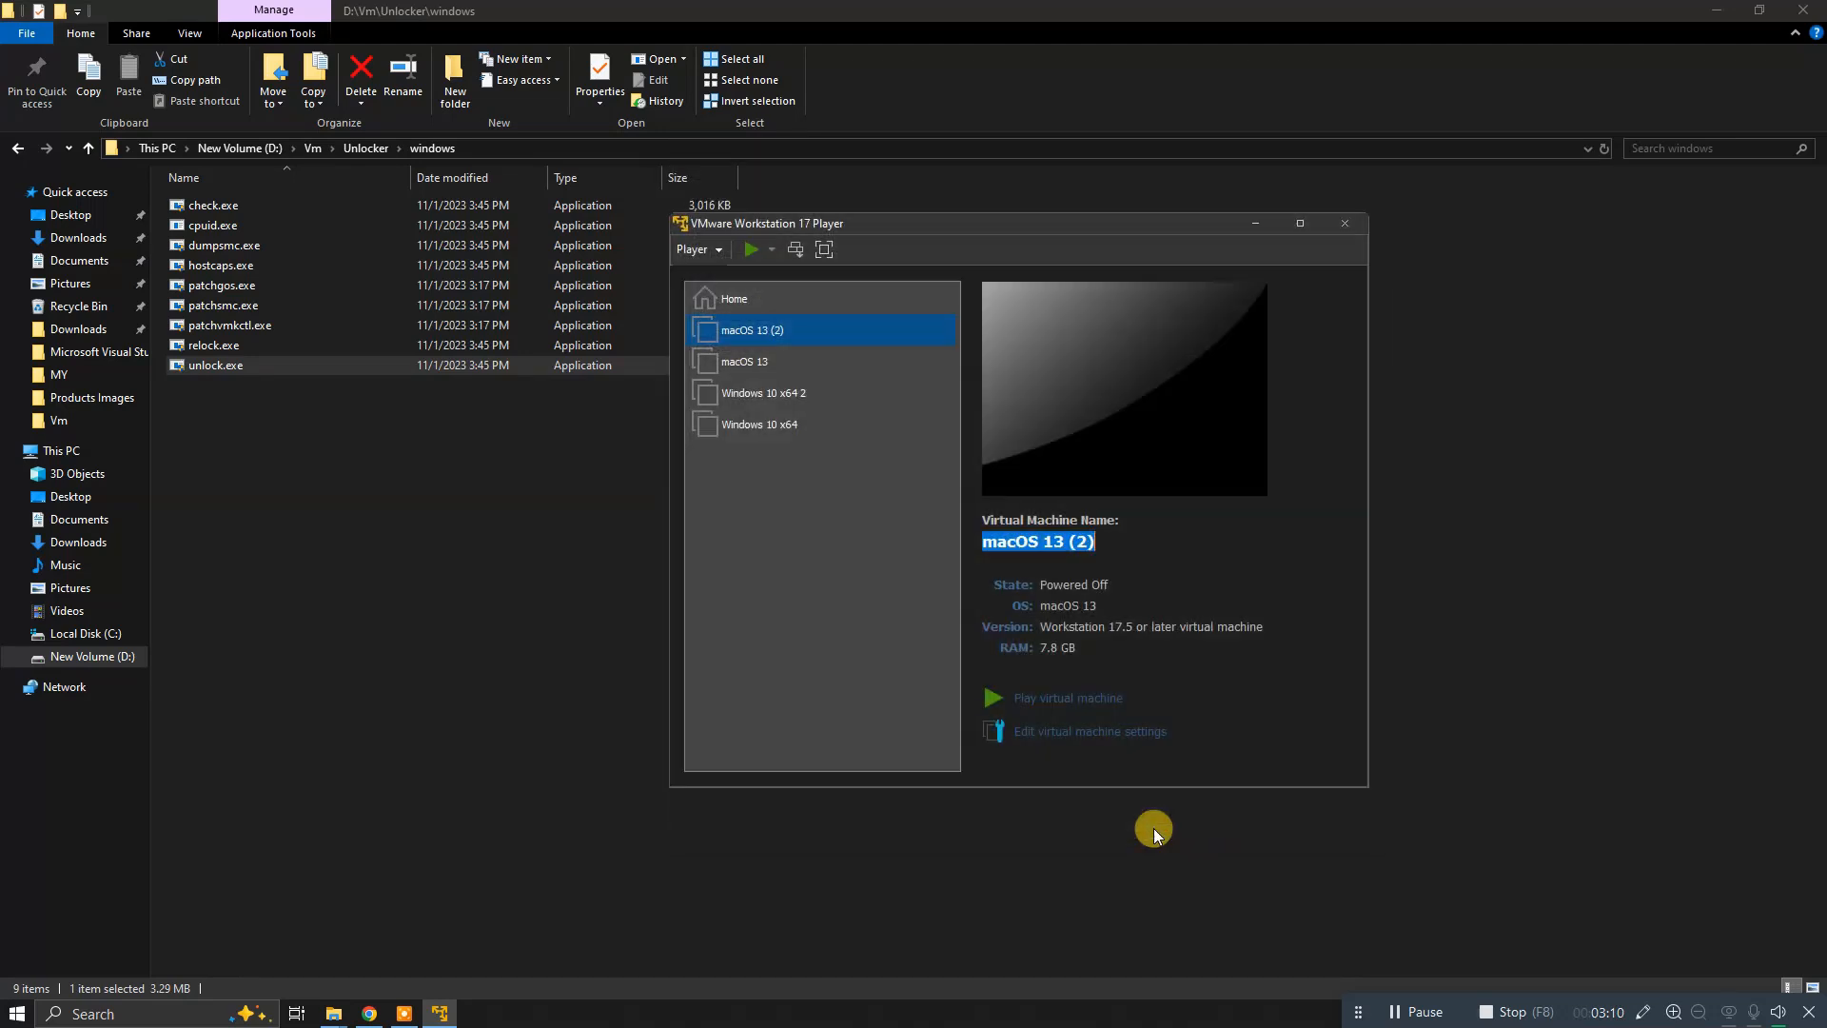
# Start the macOS 13 (2) virtual machine and accept English as the installer language
pyautogui.click(1048, 702)
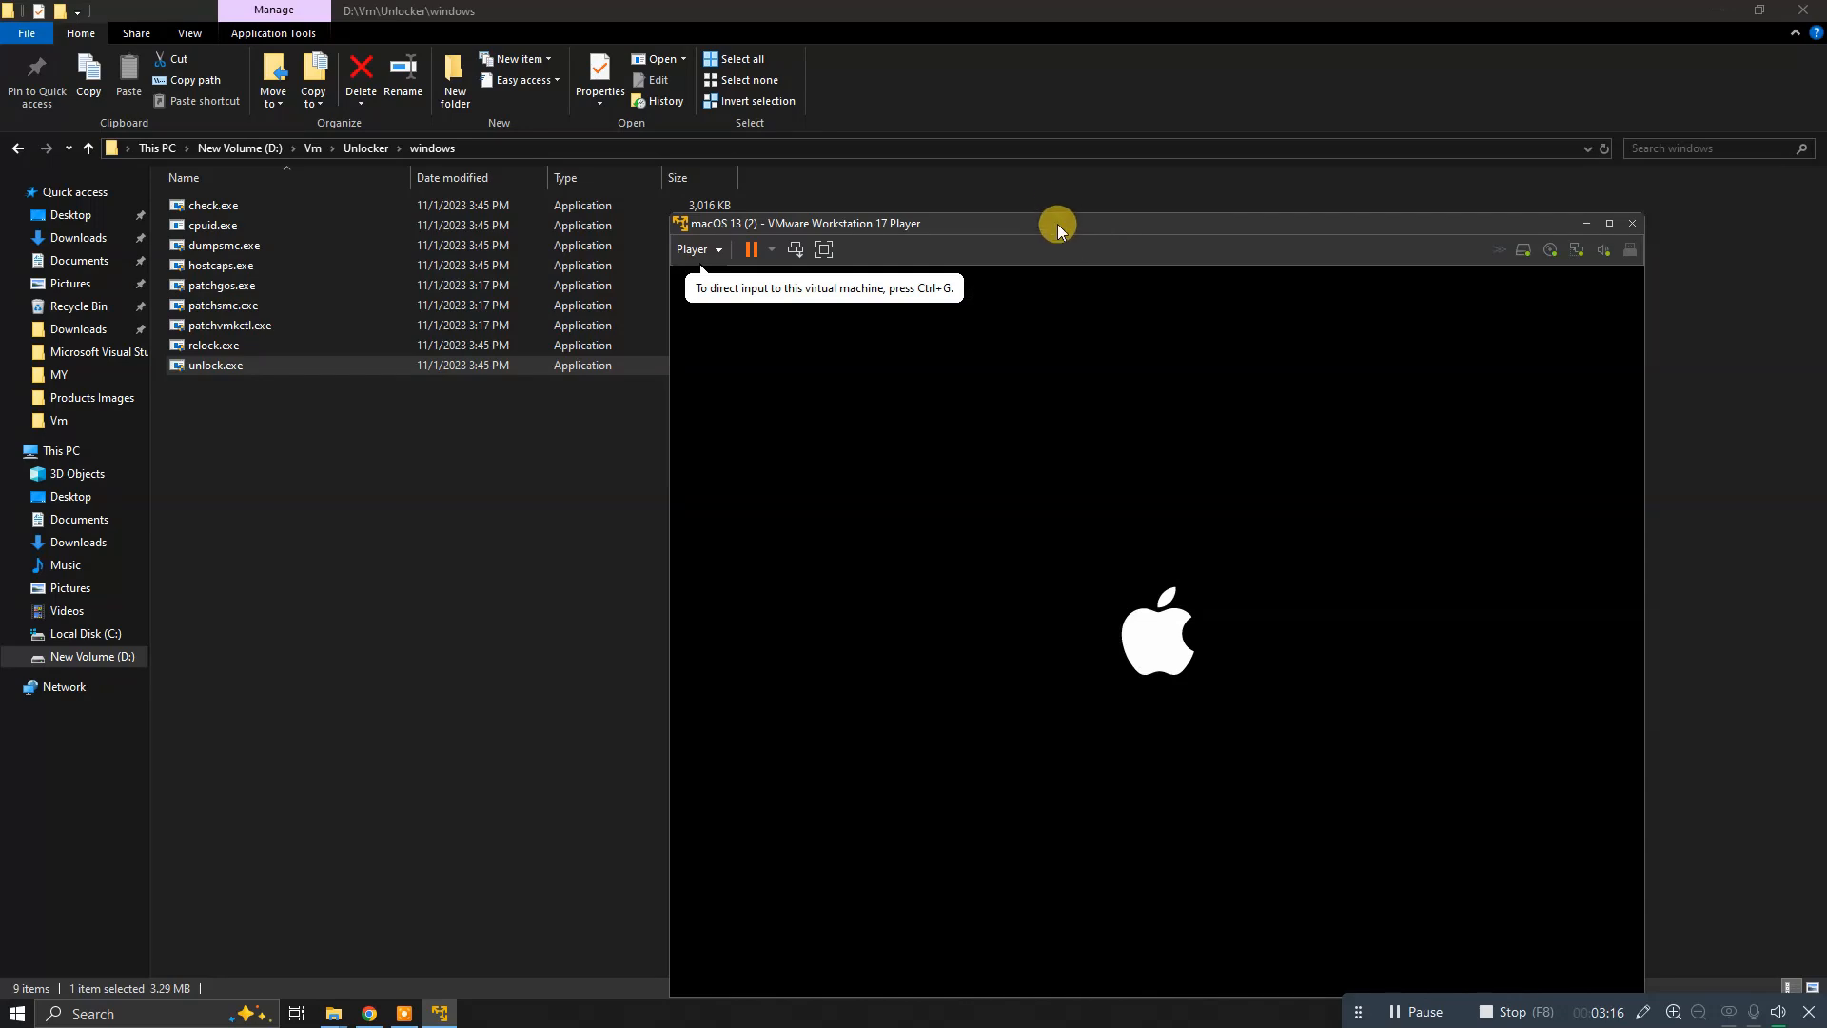
pyautogui.moveTo(1058, 224); pyautogui.dragTo(963, 123)
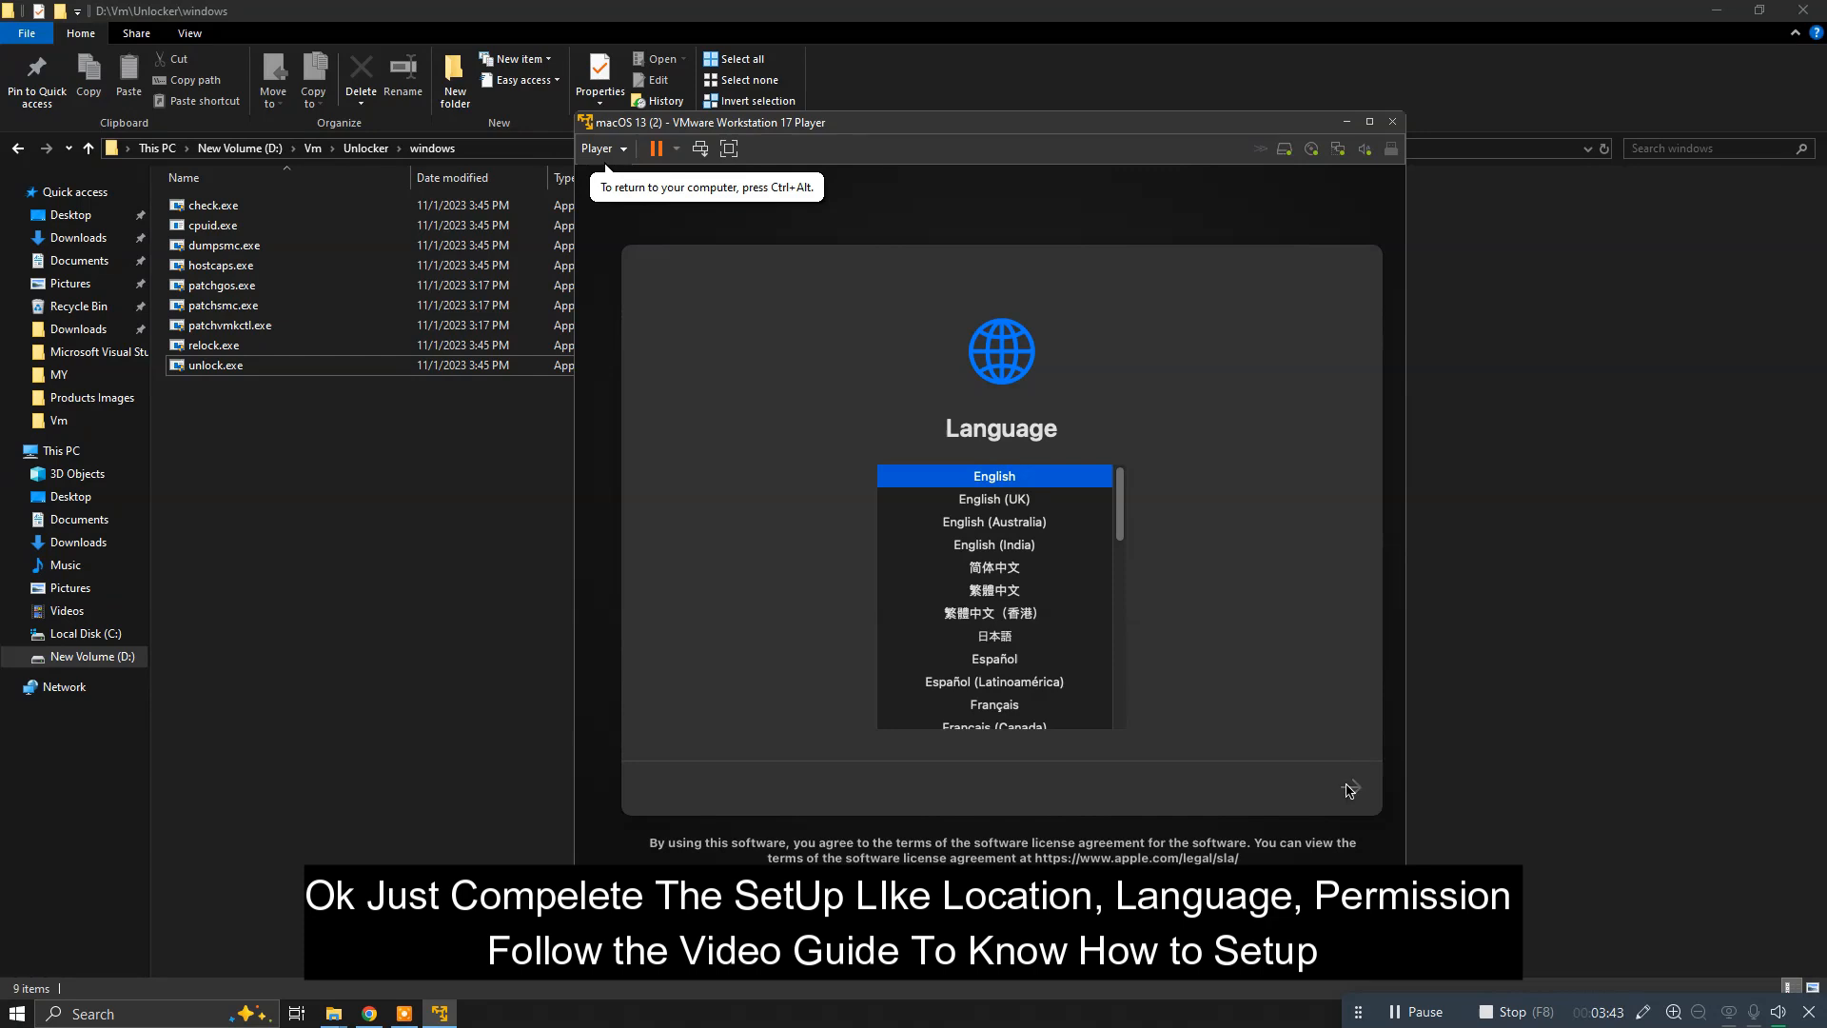
pyautogui.click(1352, 789)
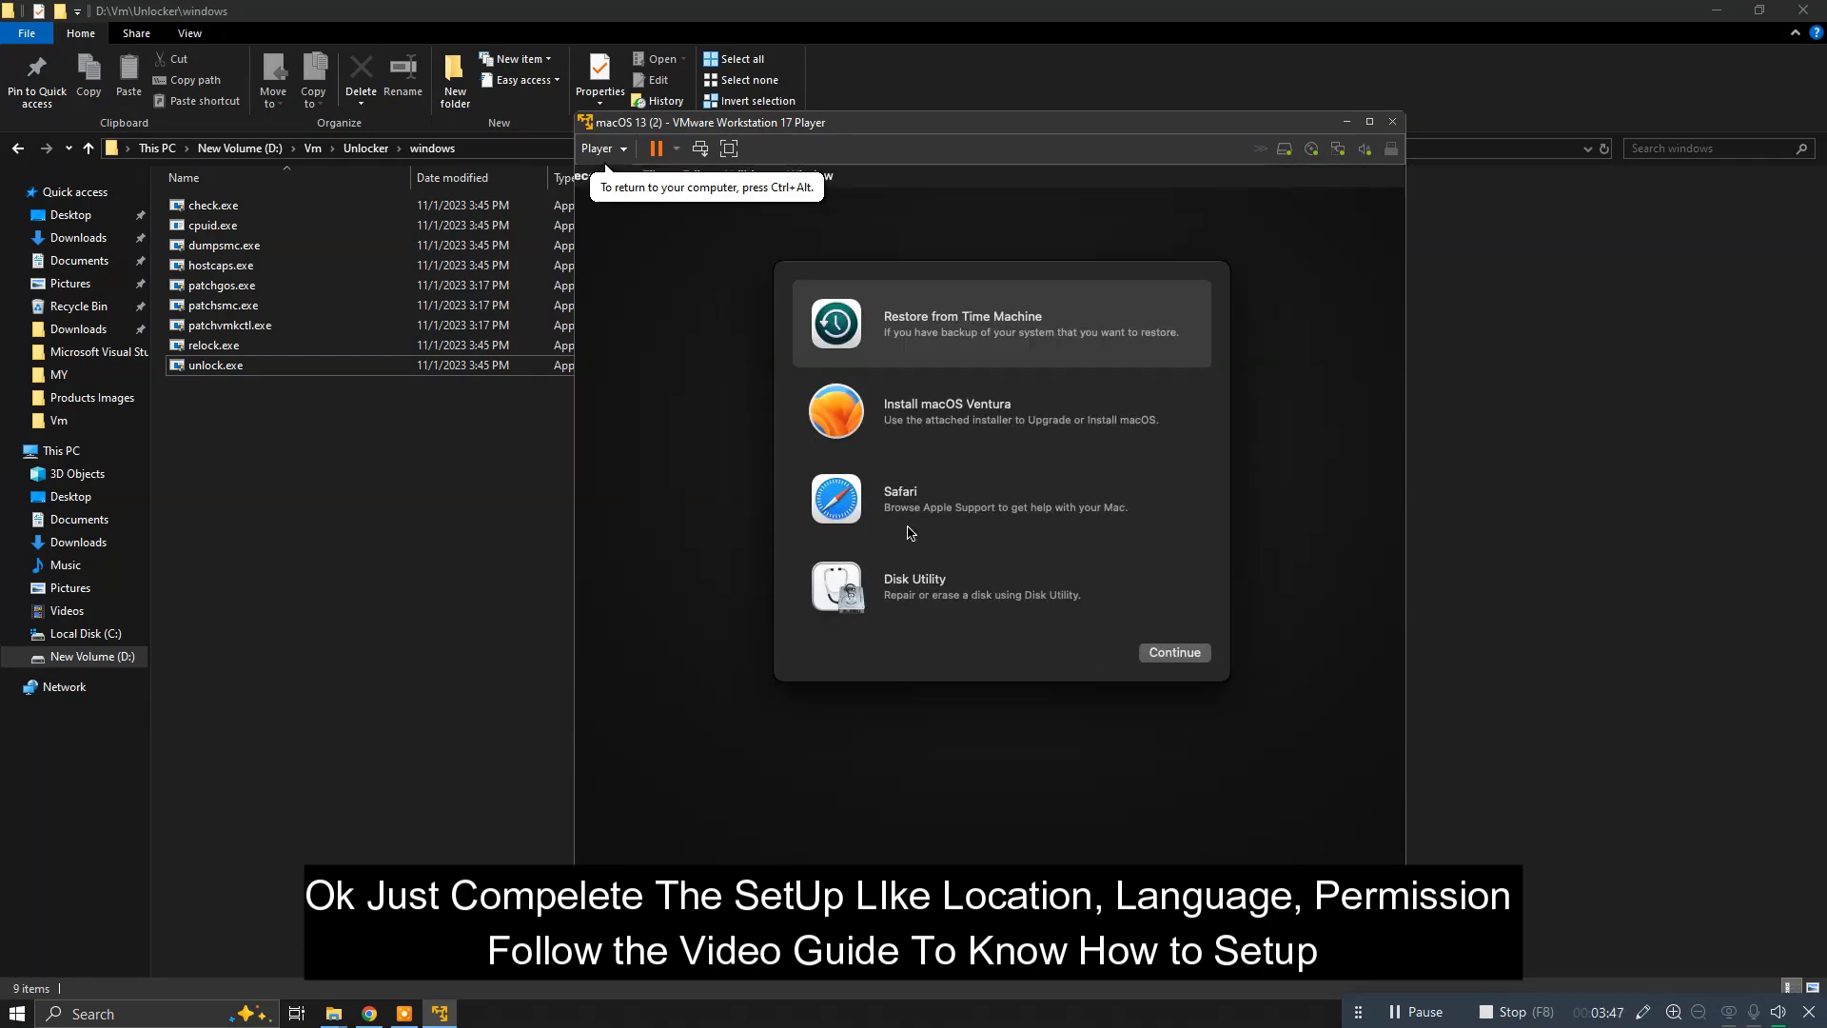
# Erase the VMware Virtual SATA Hard Drive Media in Disk Utility, naming it mac 13 with APFS format and GUID Partition Map
pyautogui.click(898, 600)
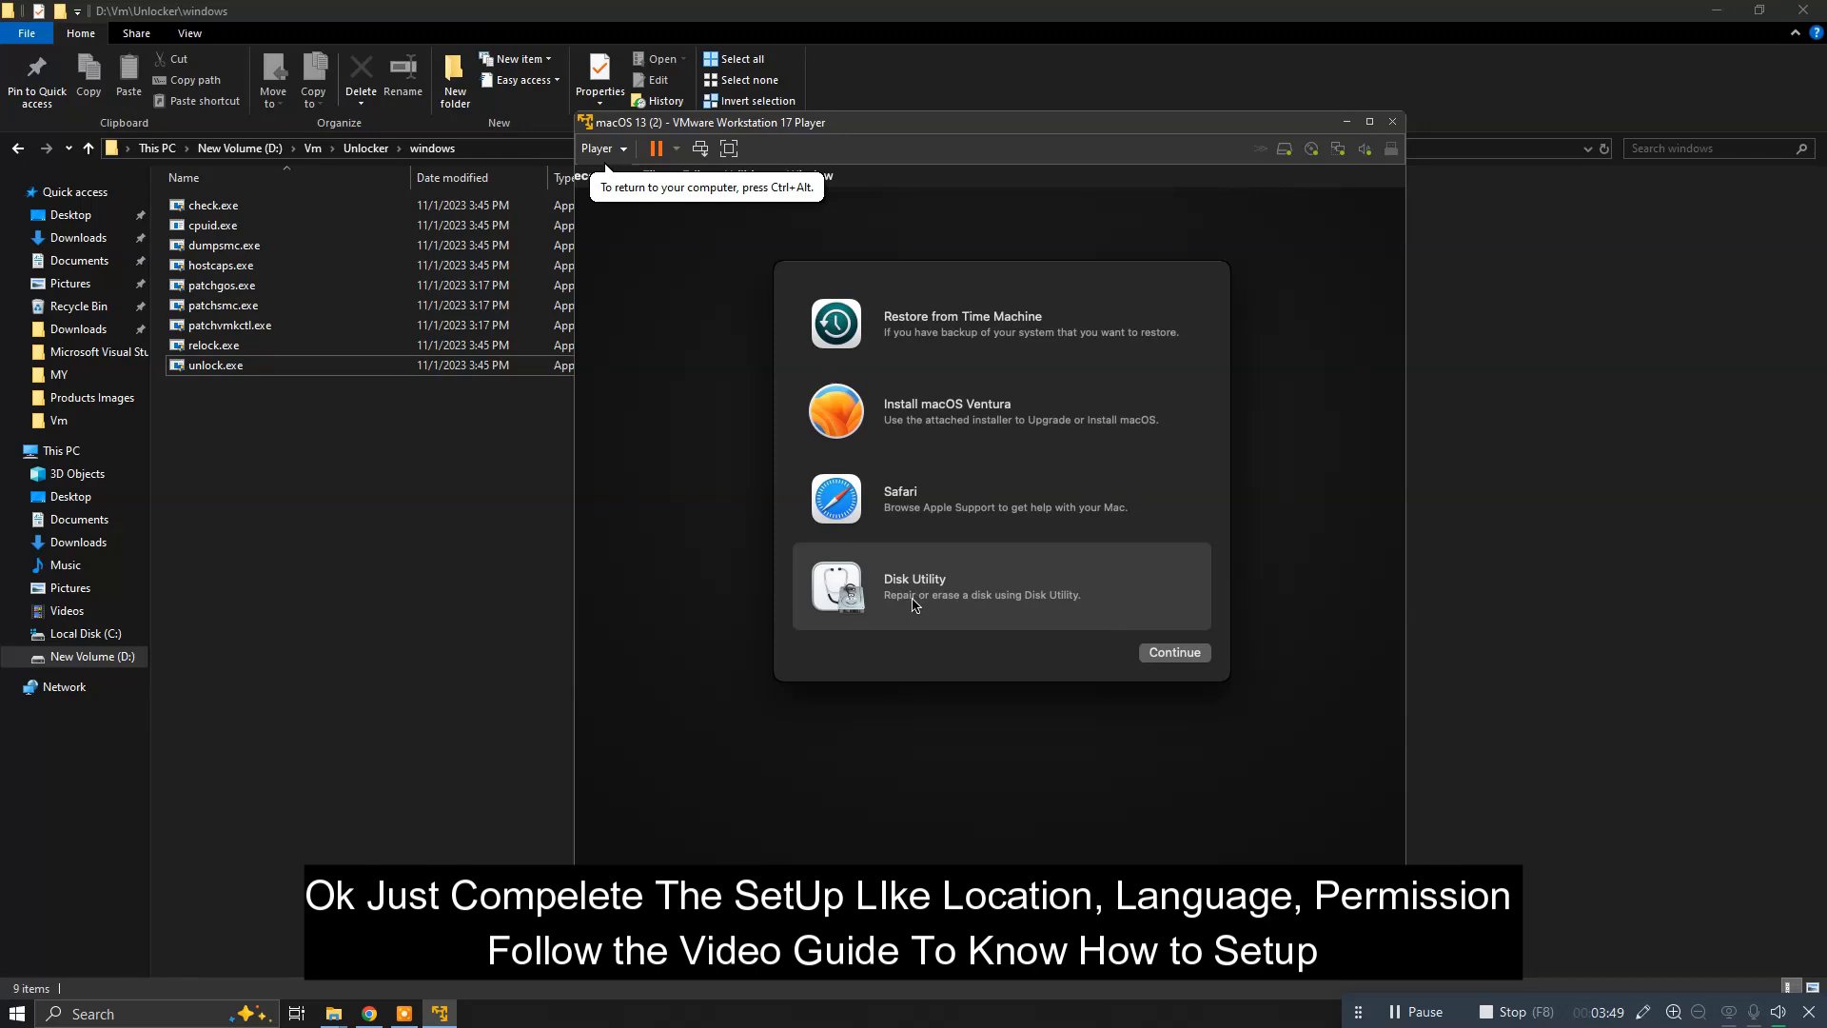
pyautogui.click(1176, 653)
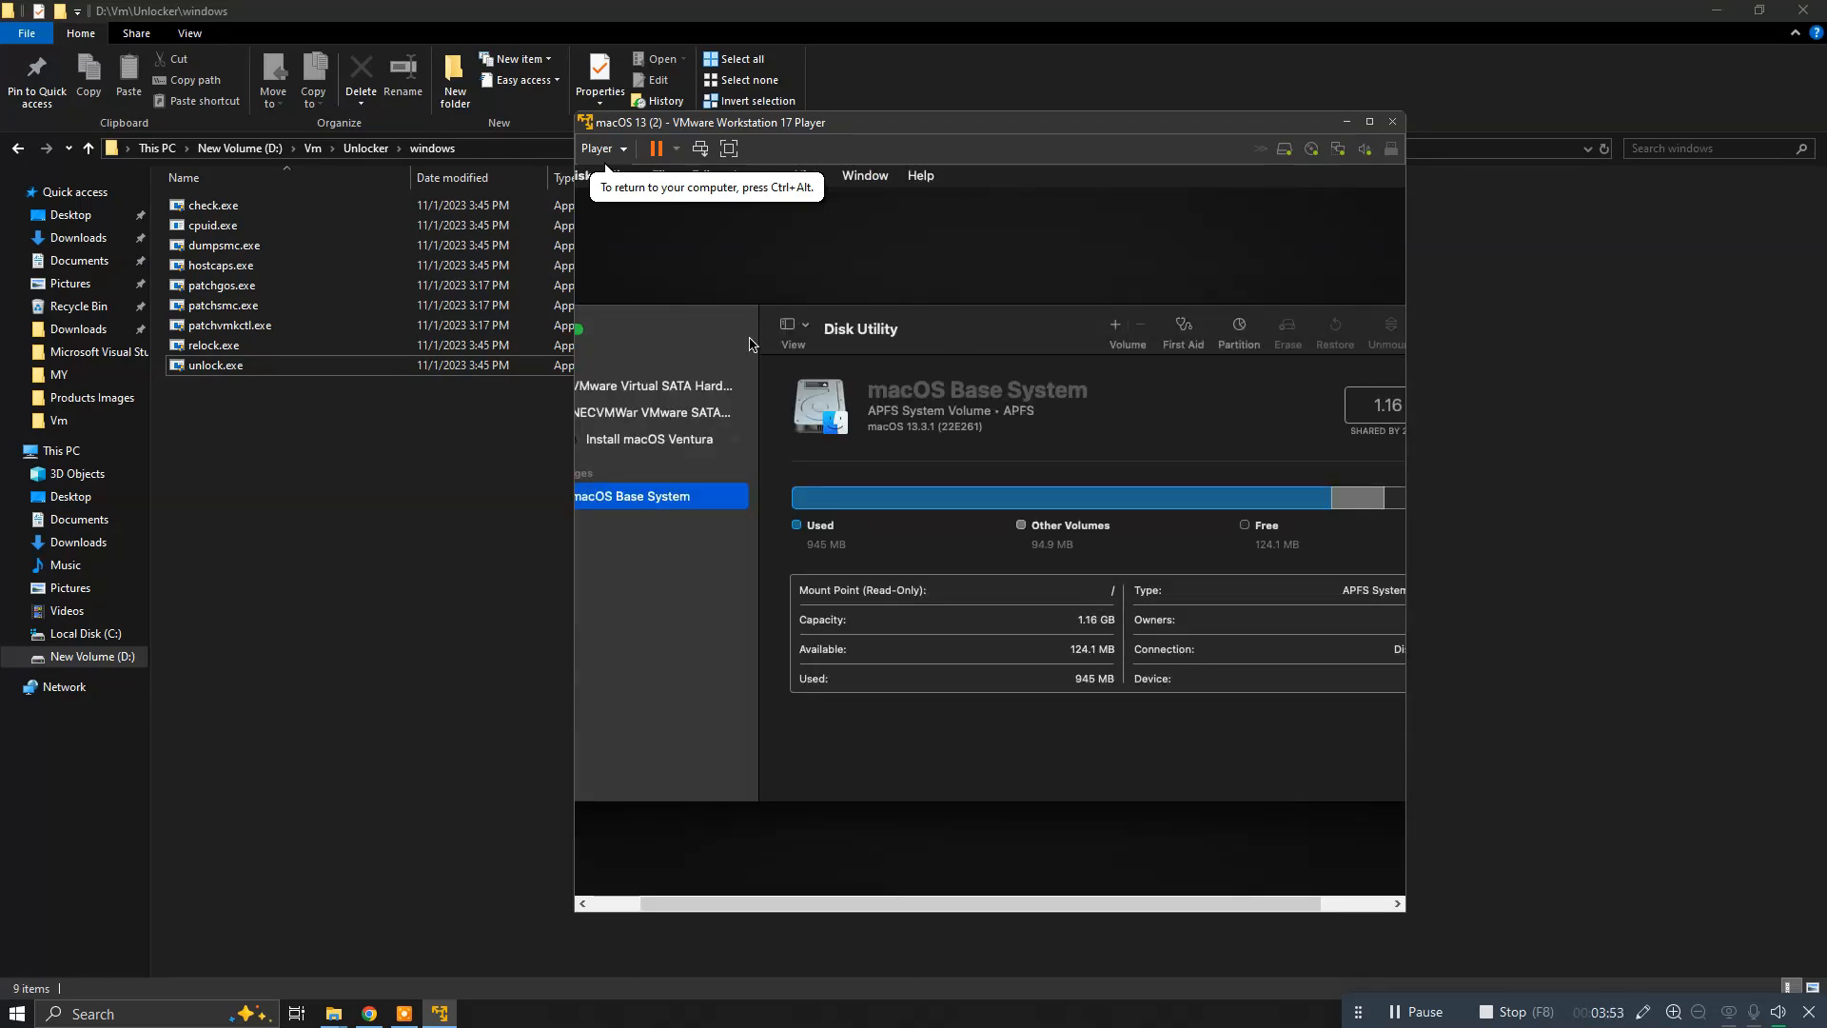
pyautogui.moveTo(830, 901); pyautogui.dragTo(779, 904)
pyautogui.click(709, 386)
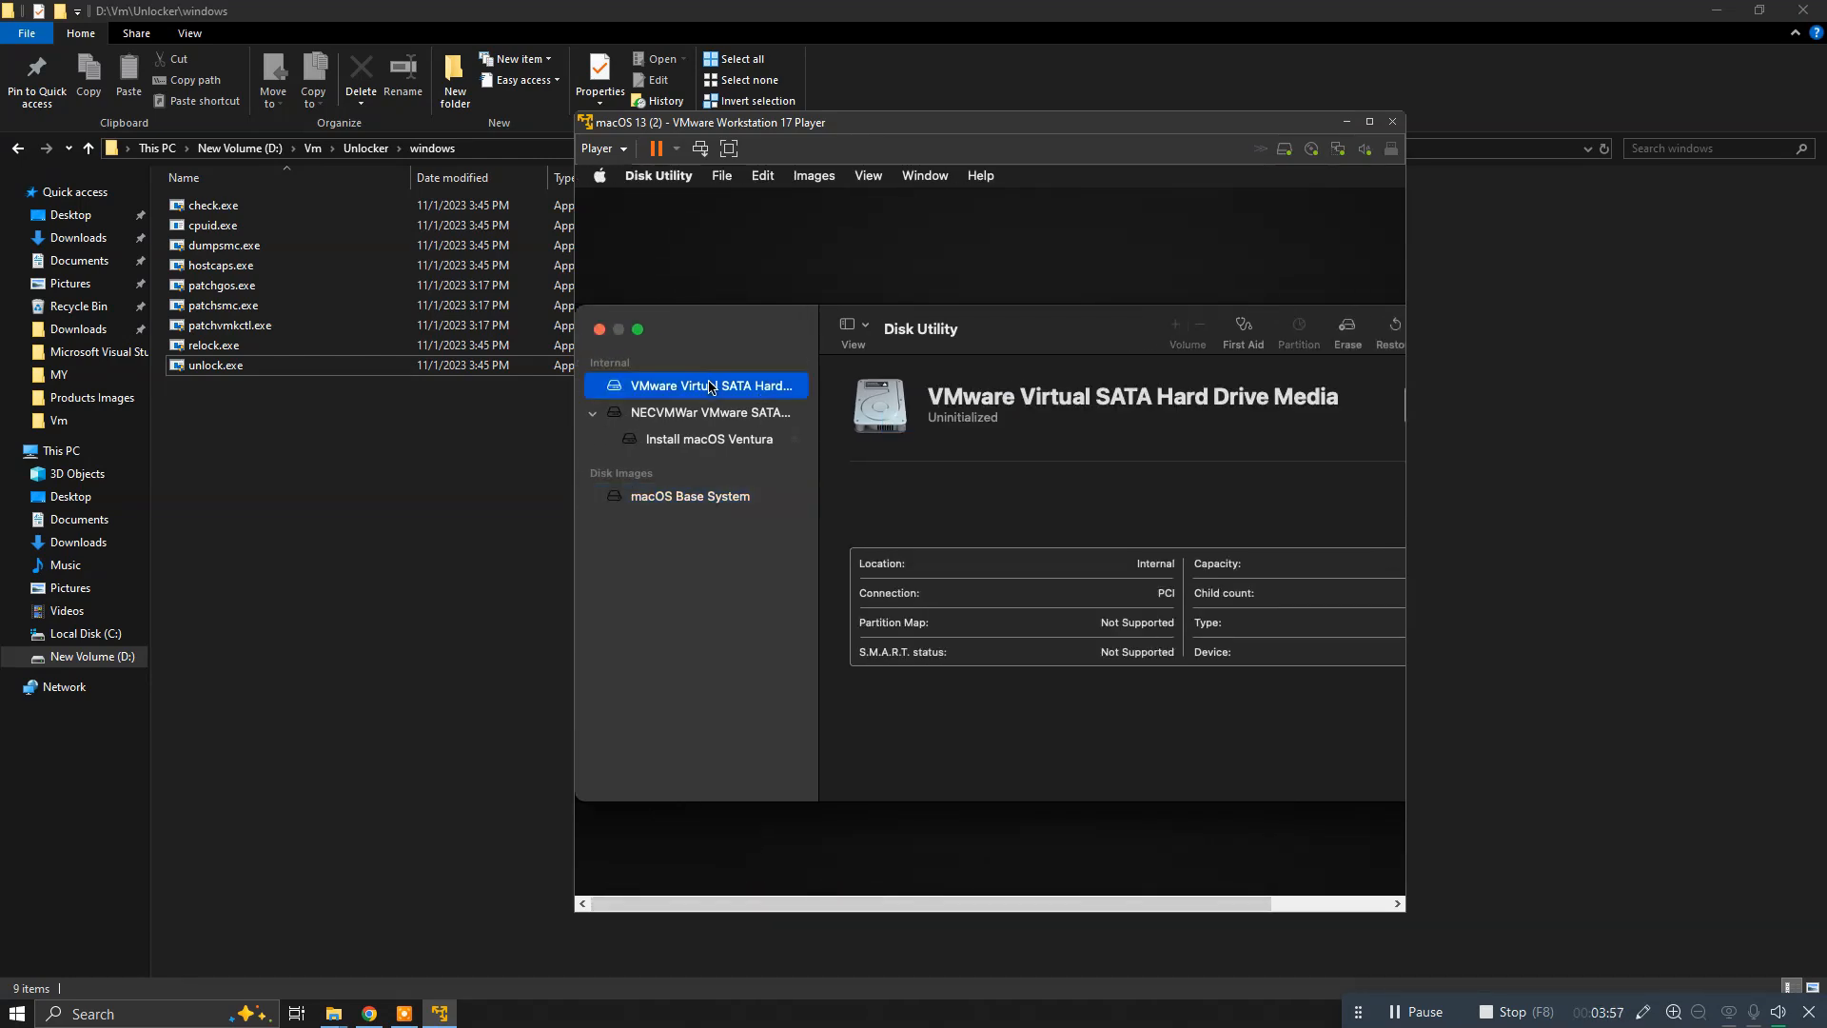
pyautogui.moveTo(928, 900); pyautogui.dragTo(1050, 909)
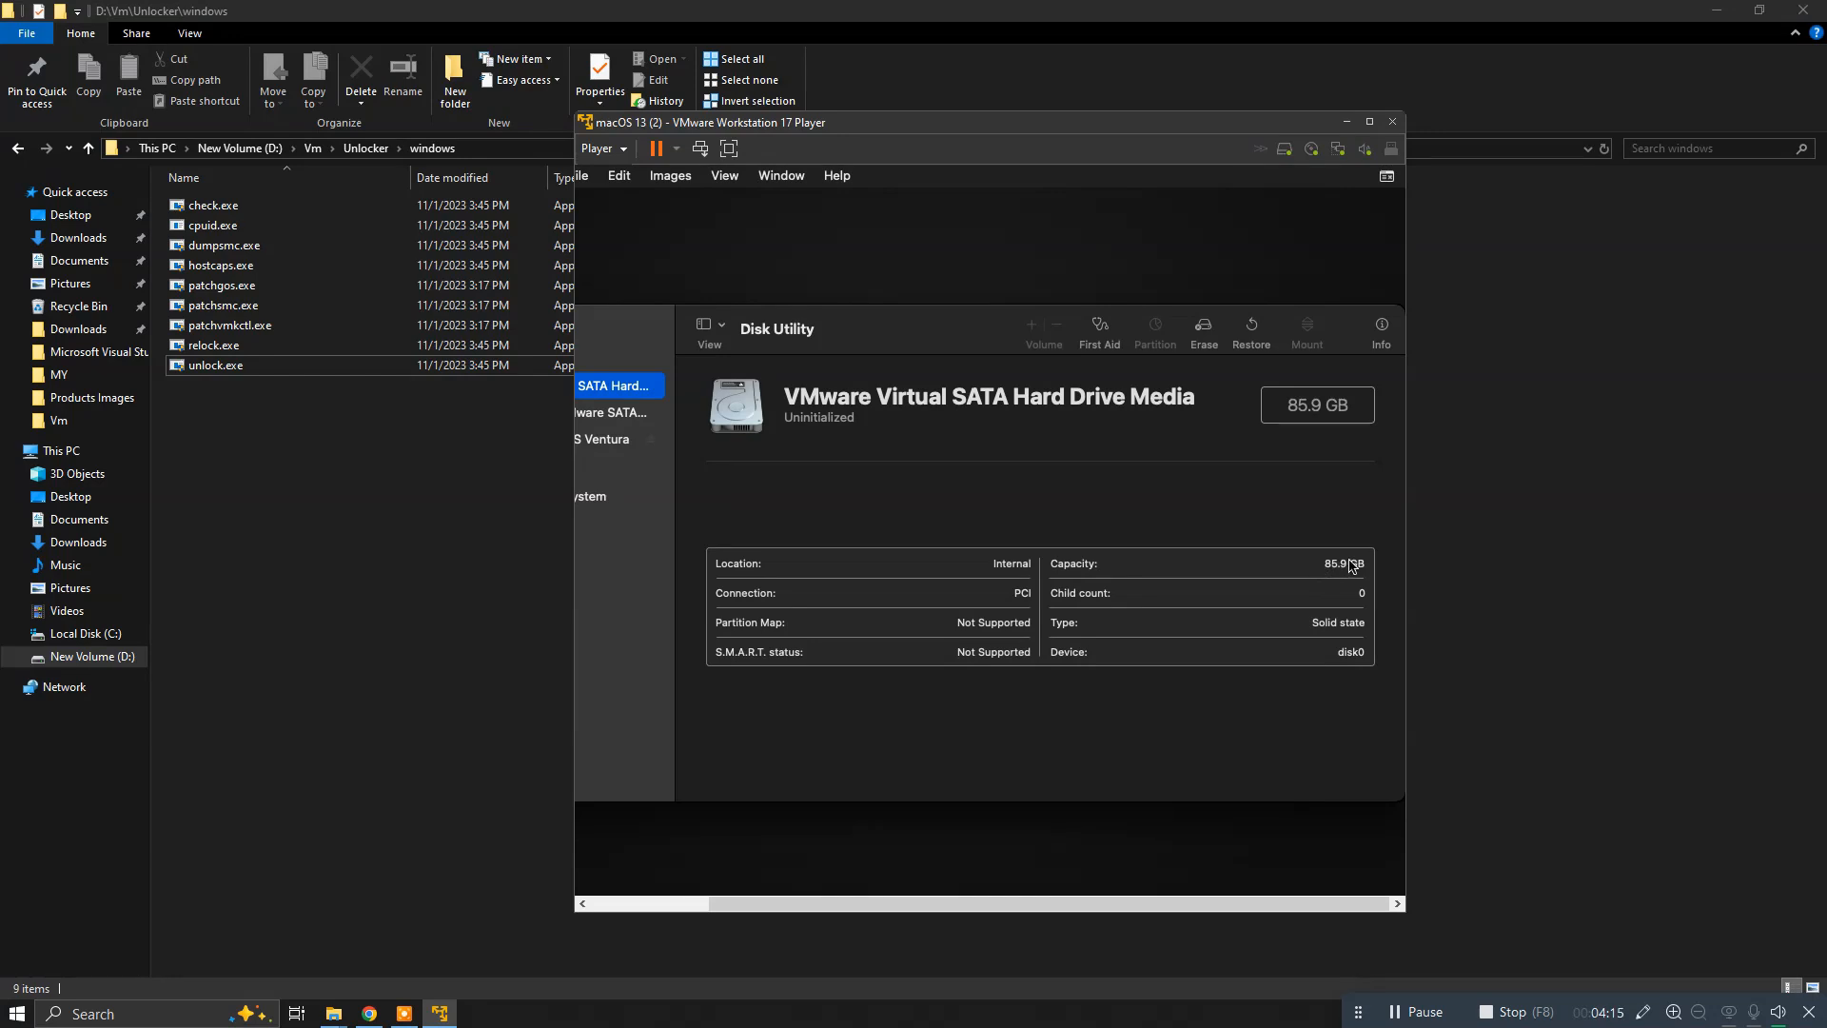
pyautogui.click(1203, 328)
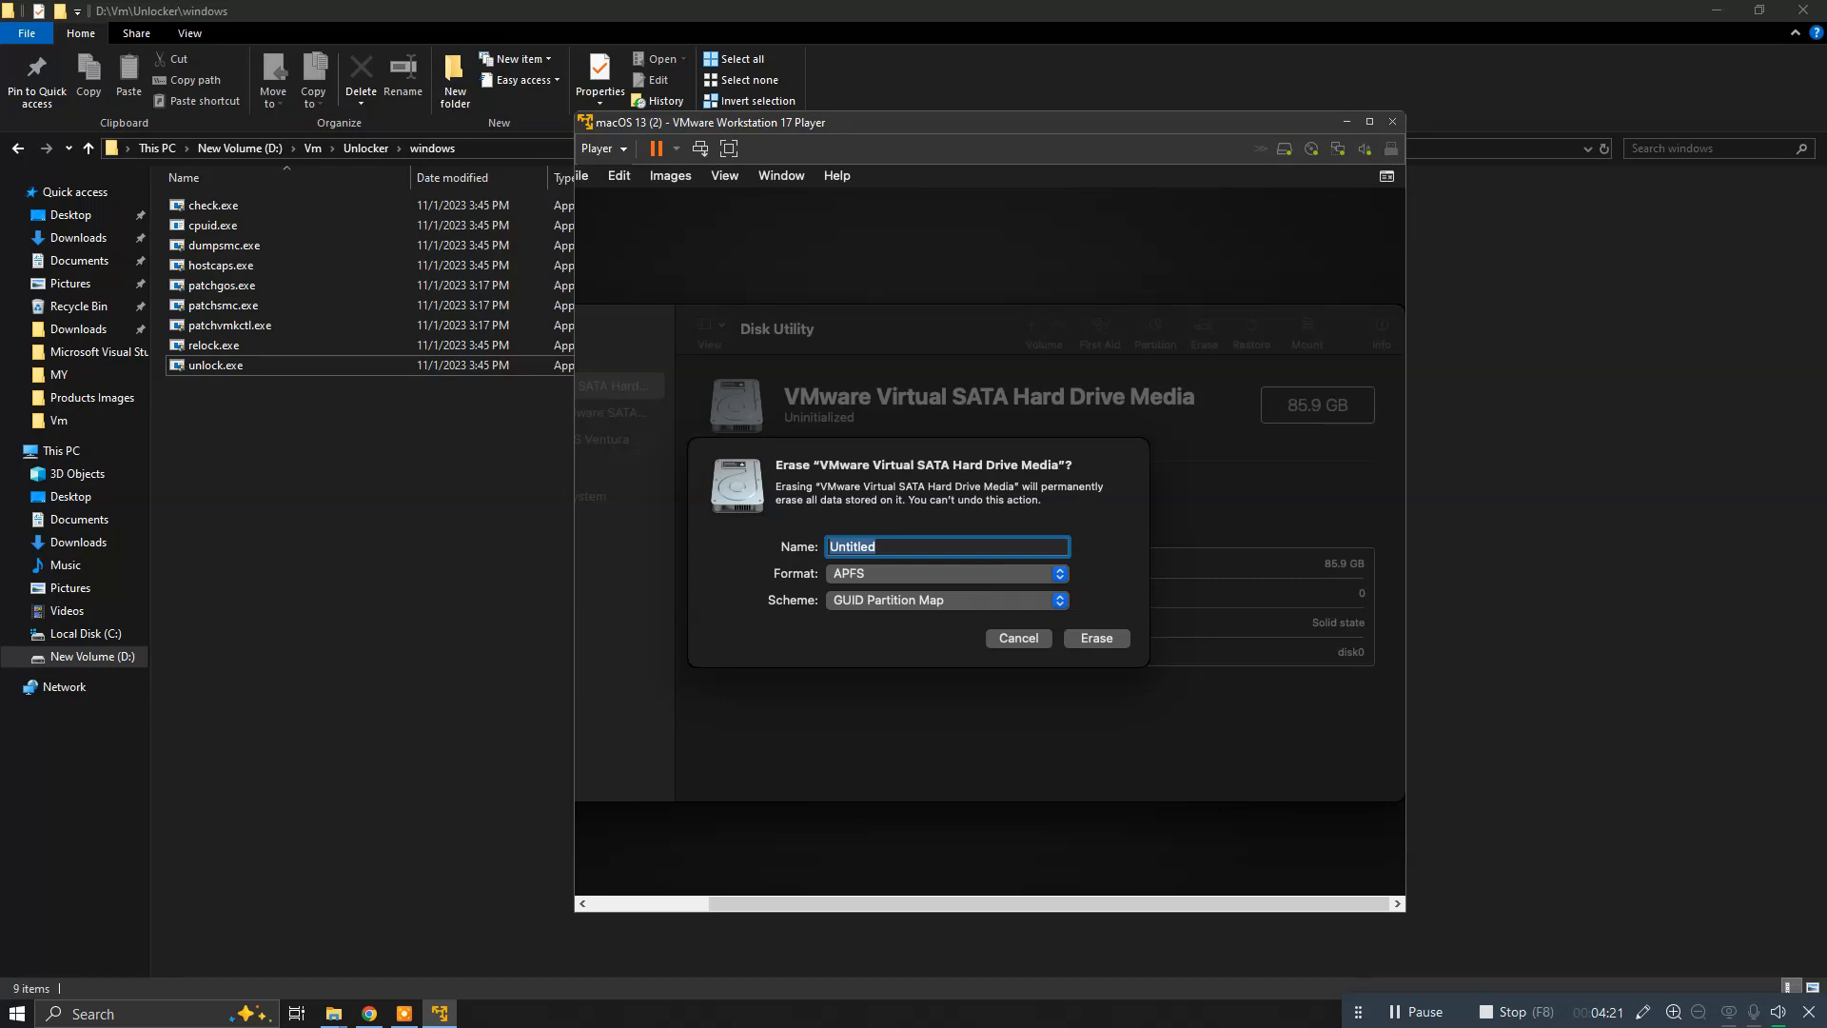
pyautogui.write('mac 13')
pyautogui.click(1094, 638)
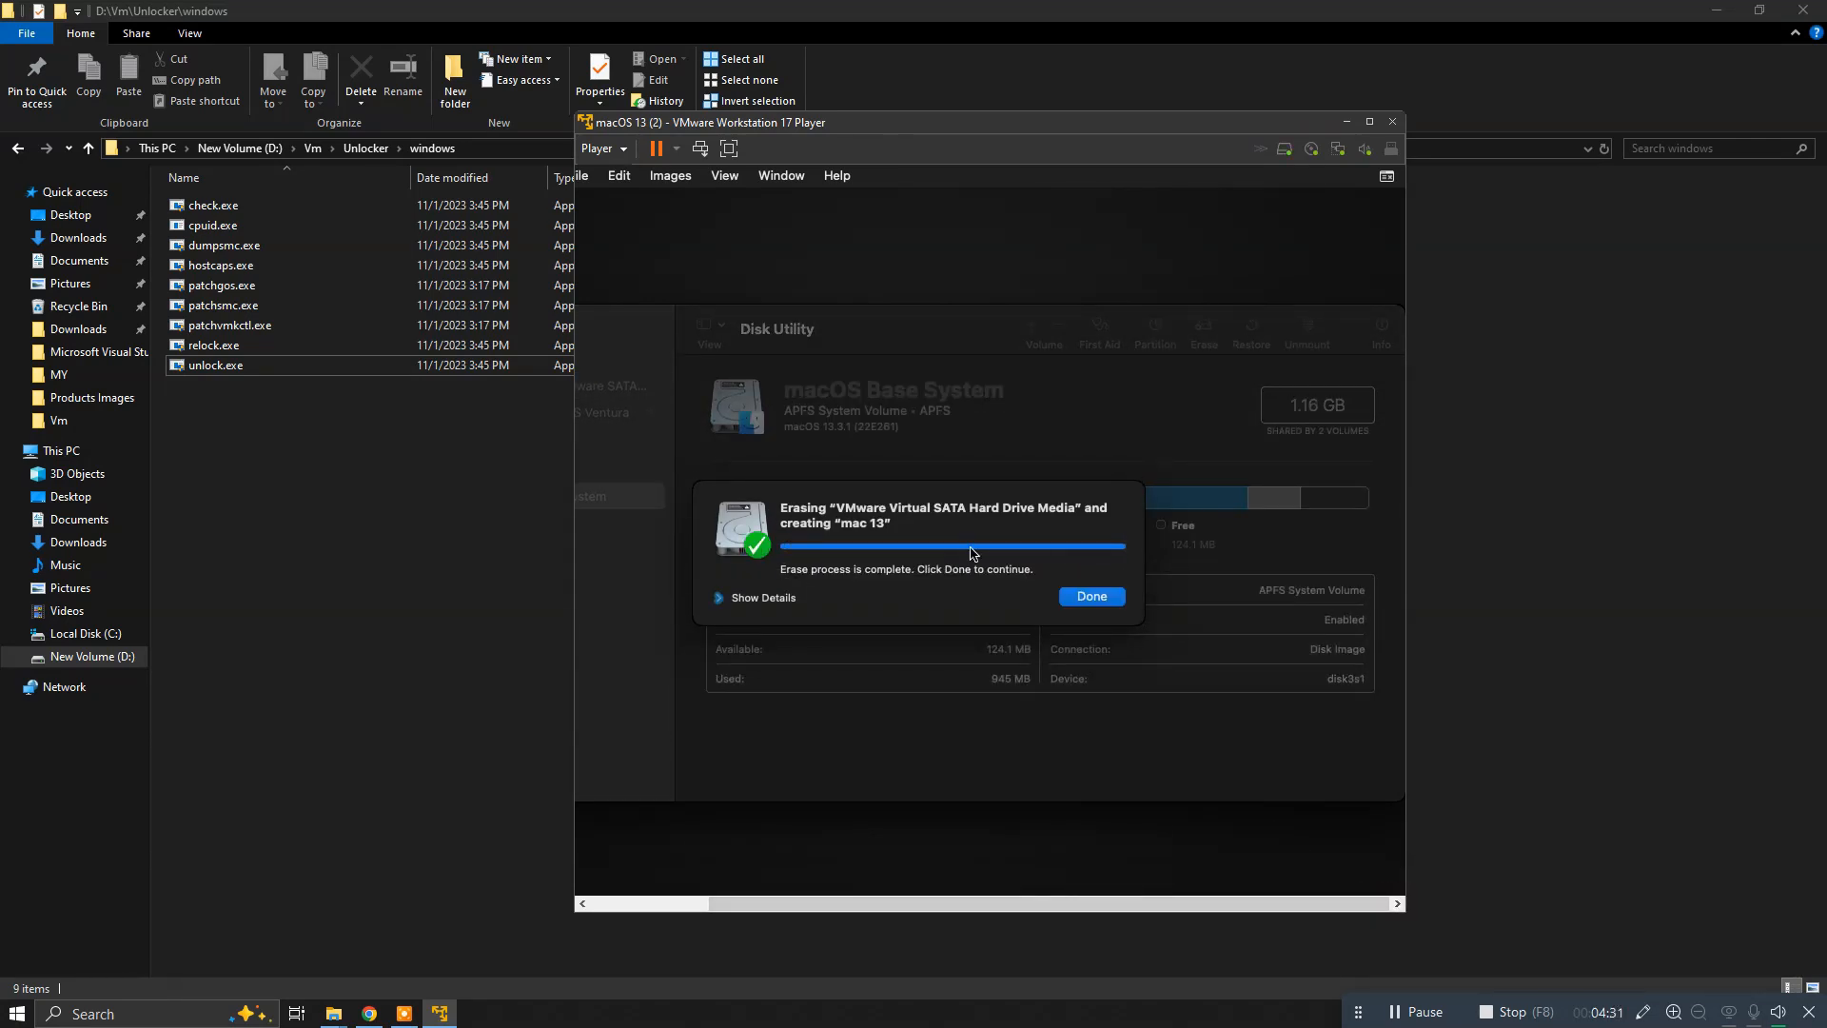
pyautogui.click(1090, 597)
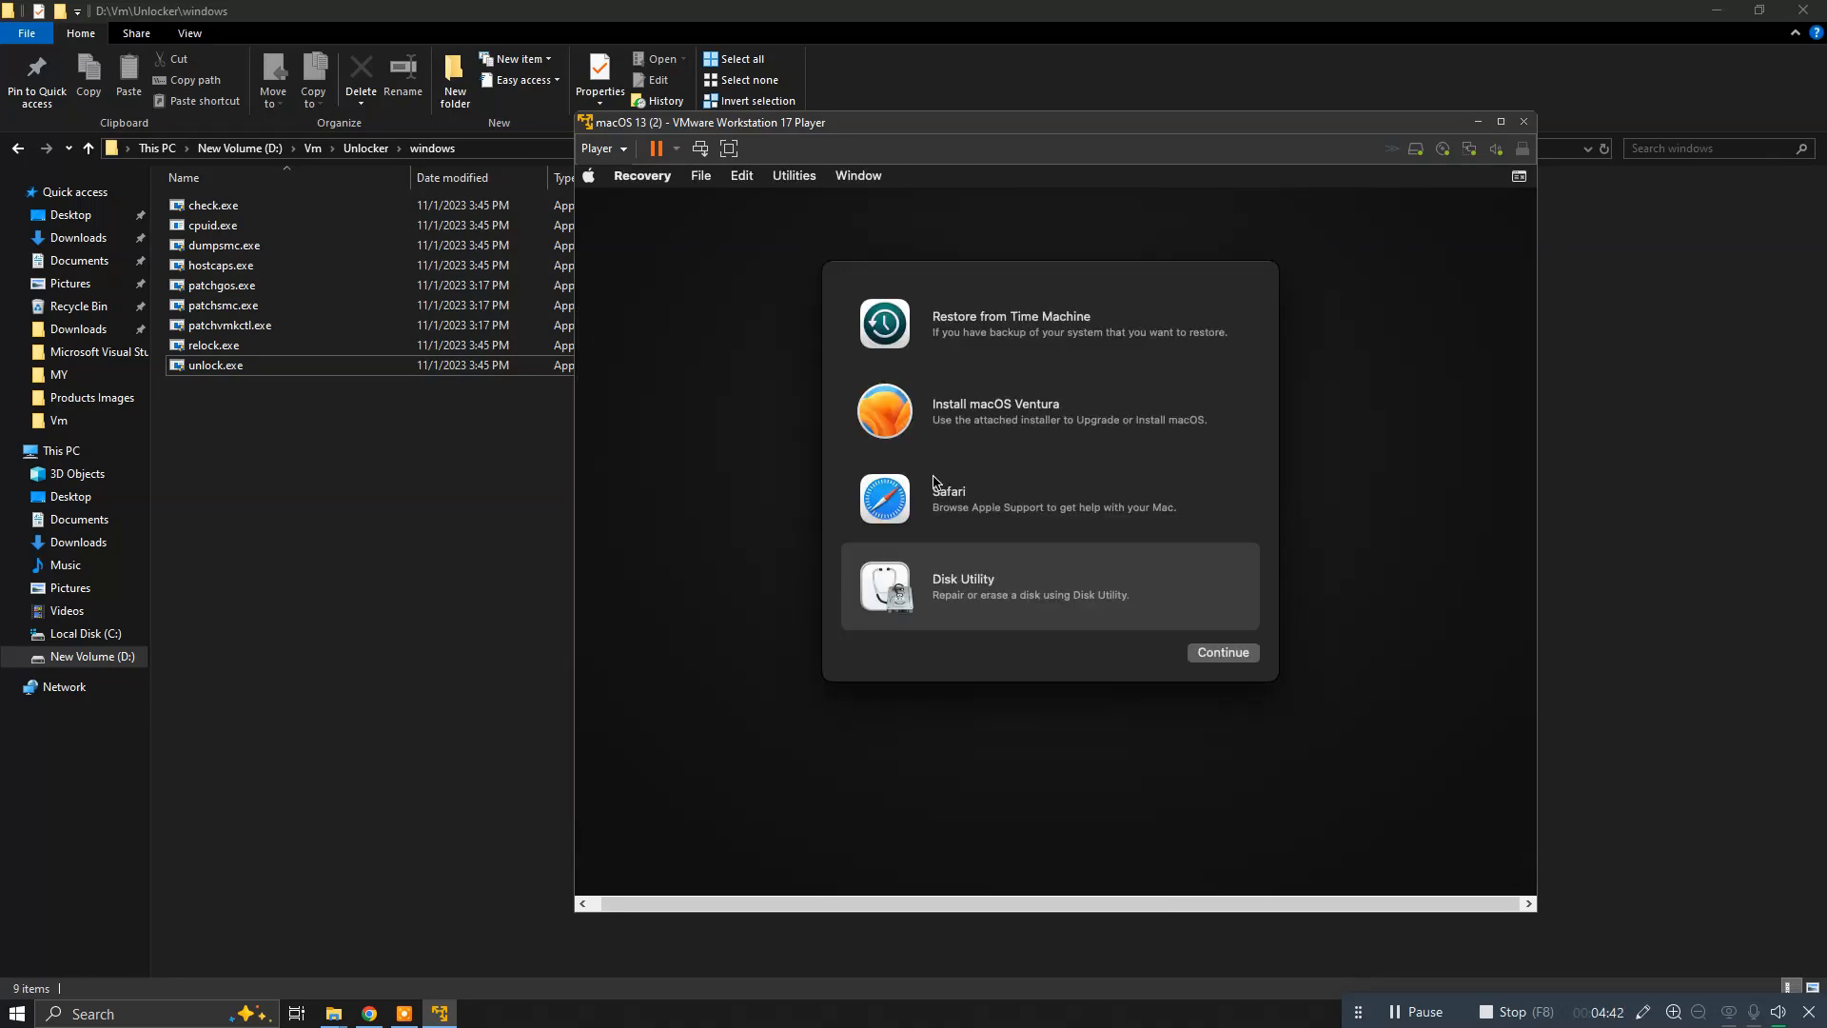
# Start the macOS Ventura installation, agree to the license terms and choose the mac 13 disk as its target
pyautogui.doubleClick(1009, 395)
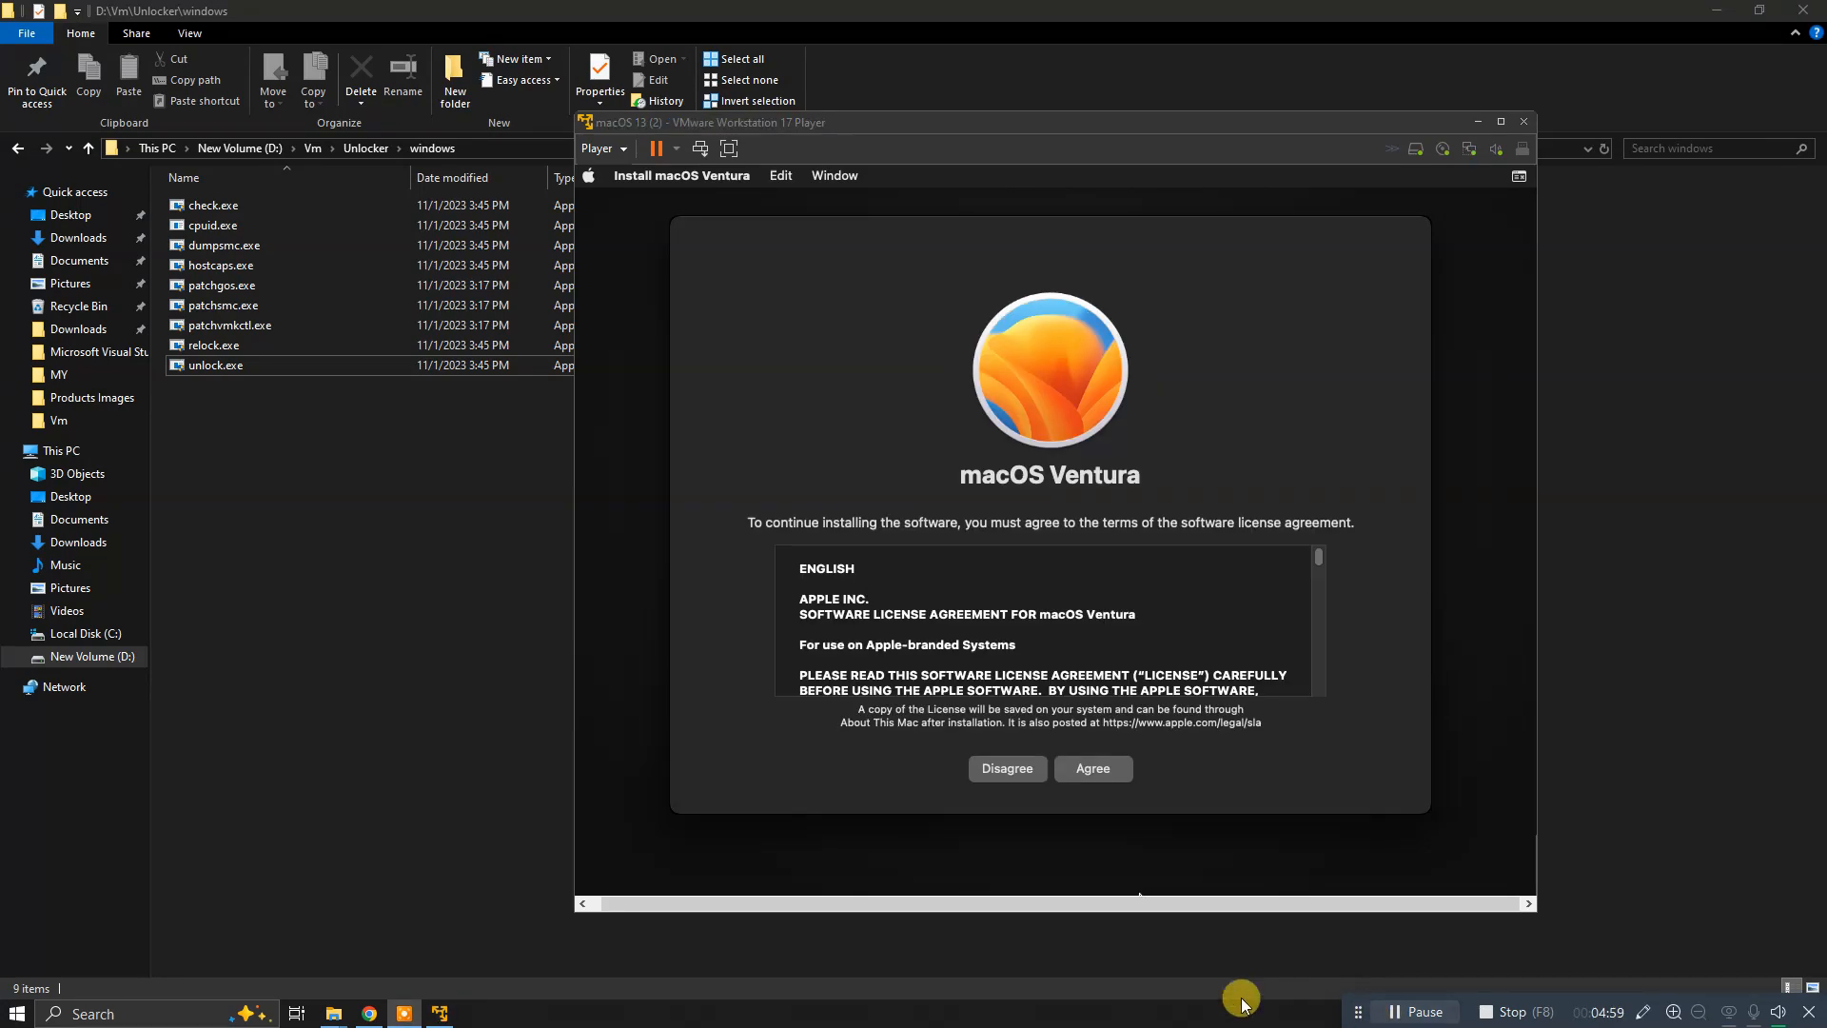
pyautogui.click(1094, 769)
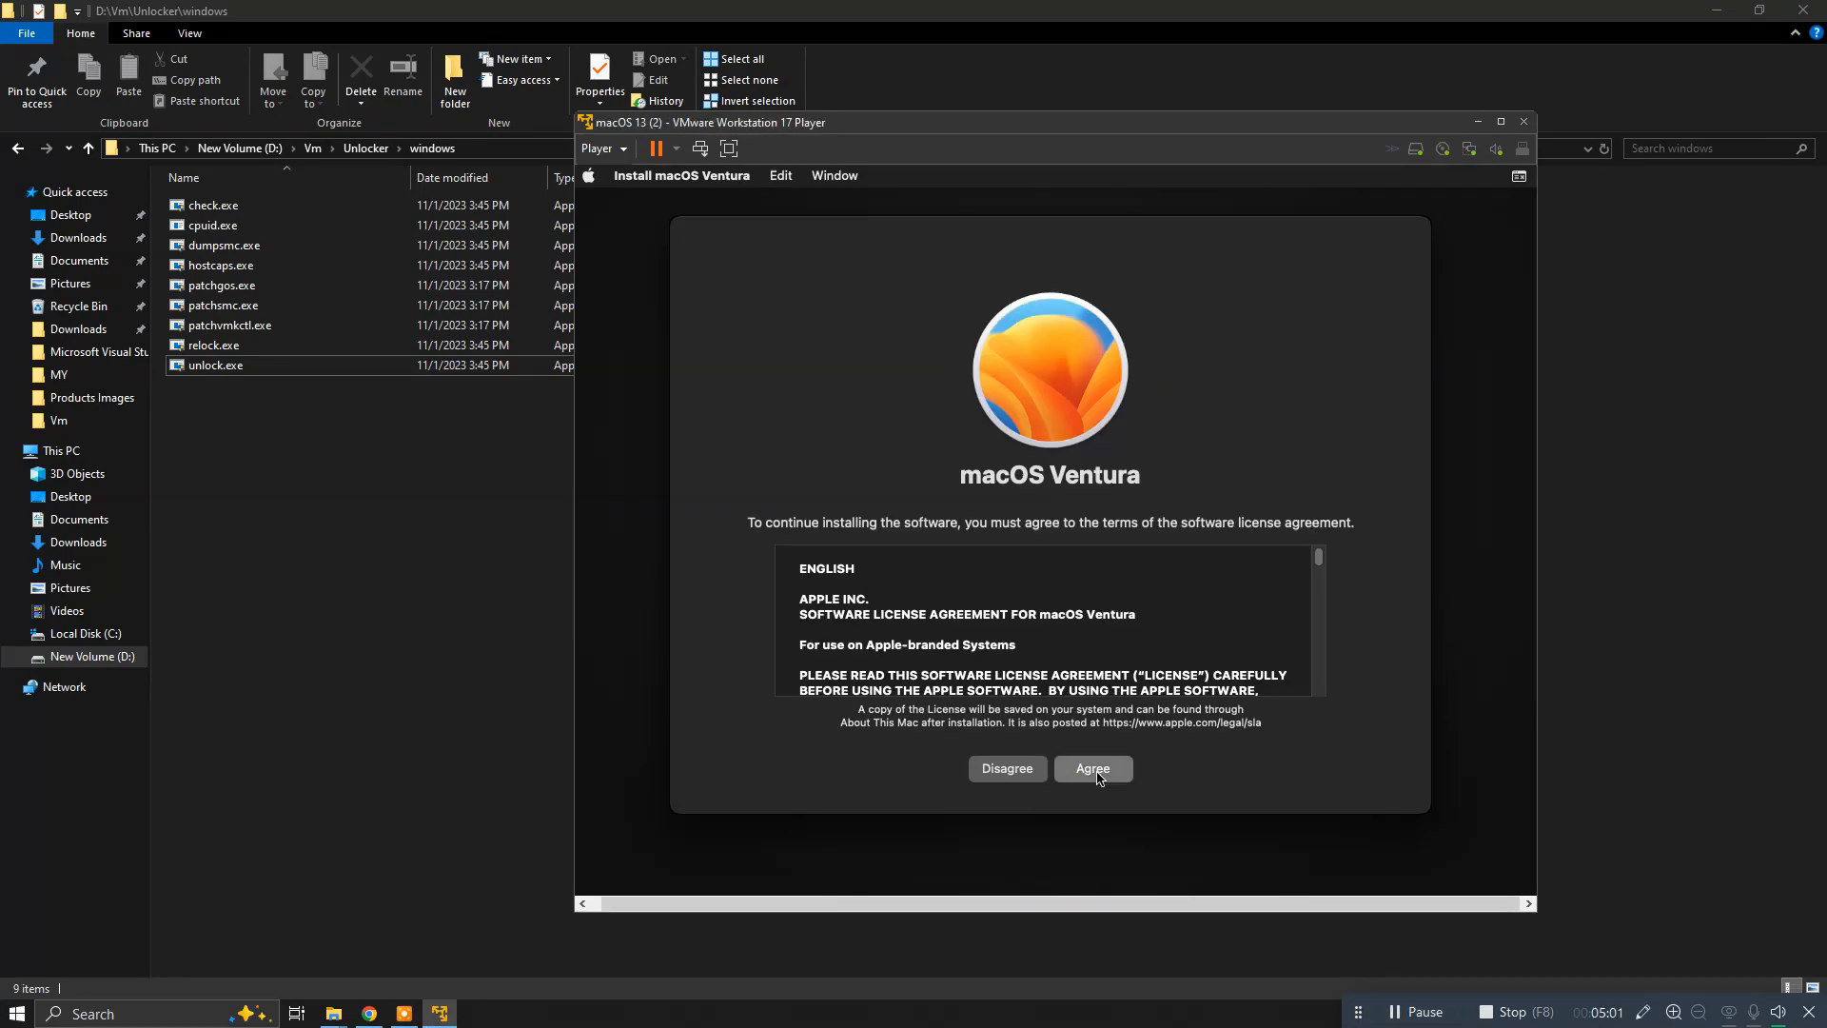
pyautogui.click(1095, 588)
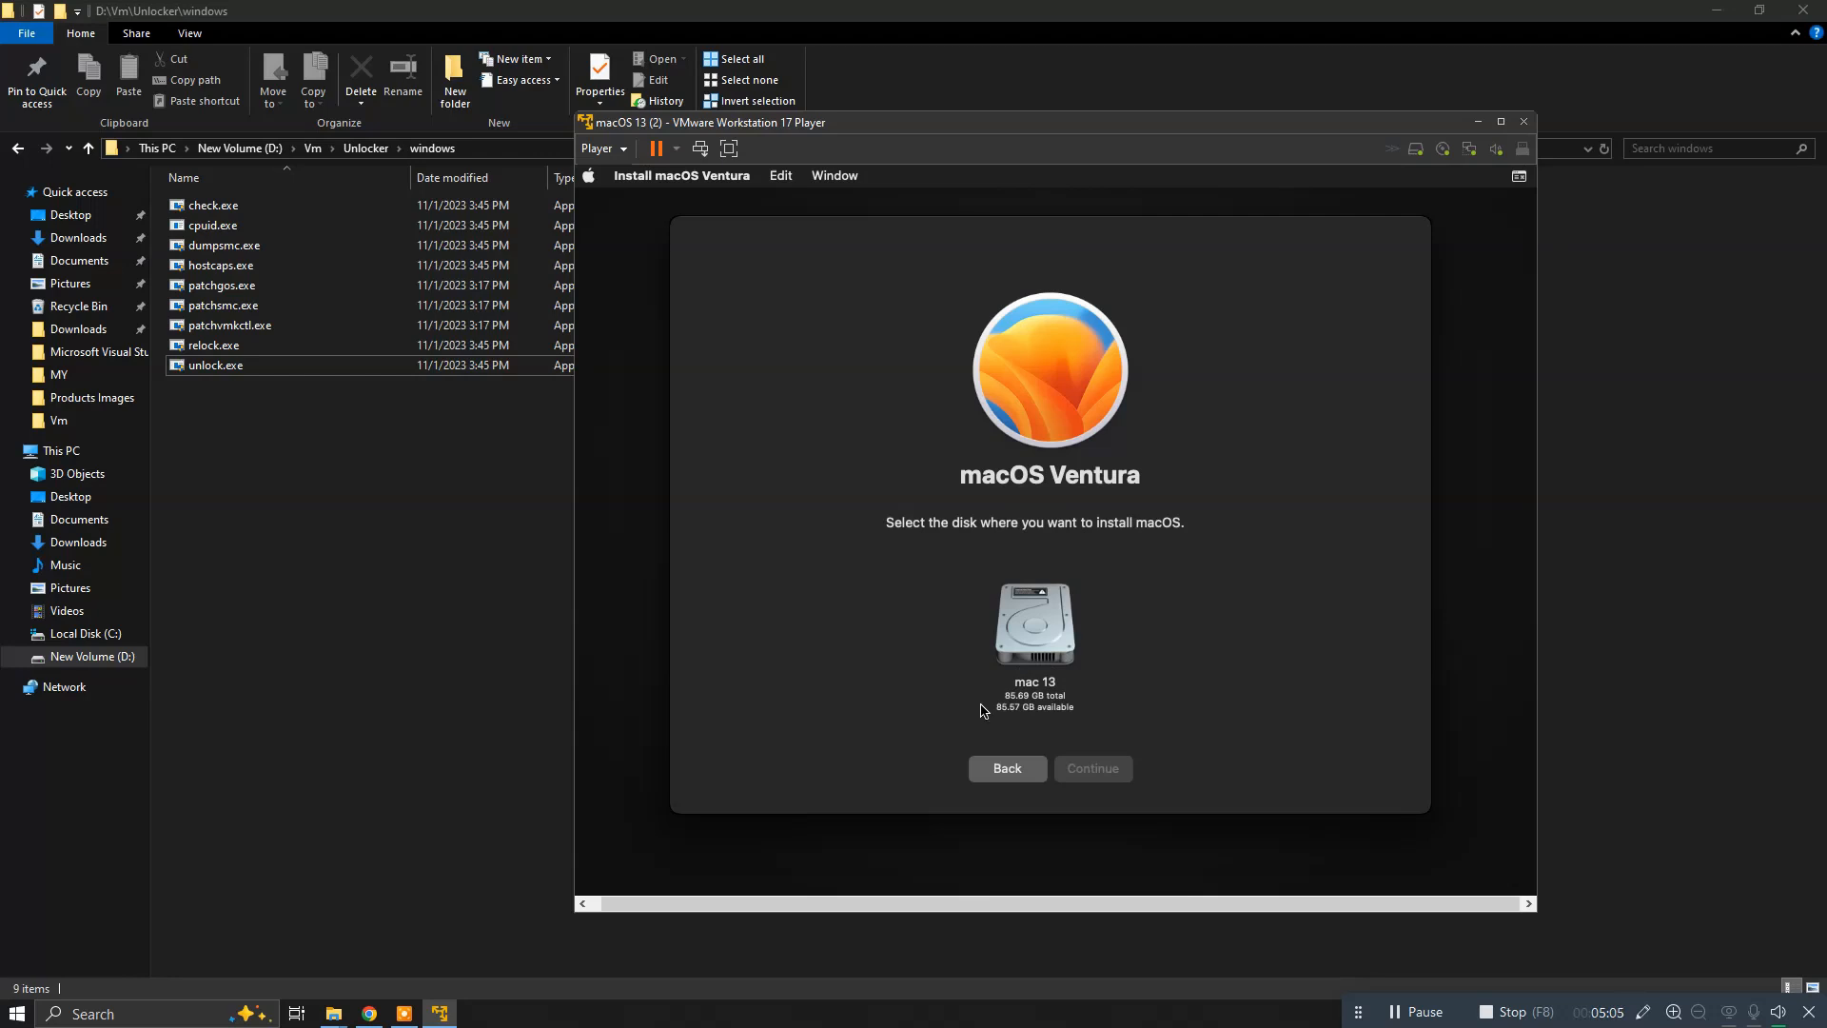
pyautogui.click(1040, 639)
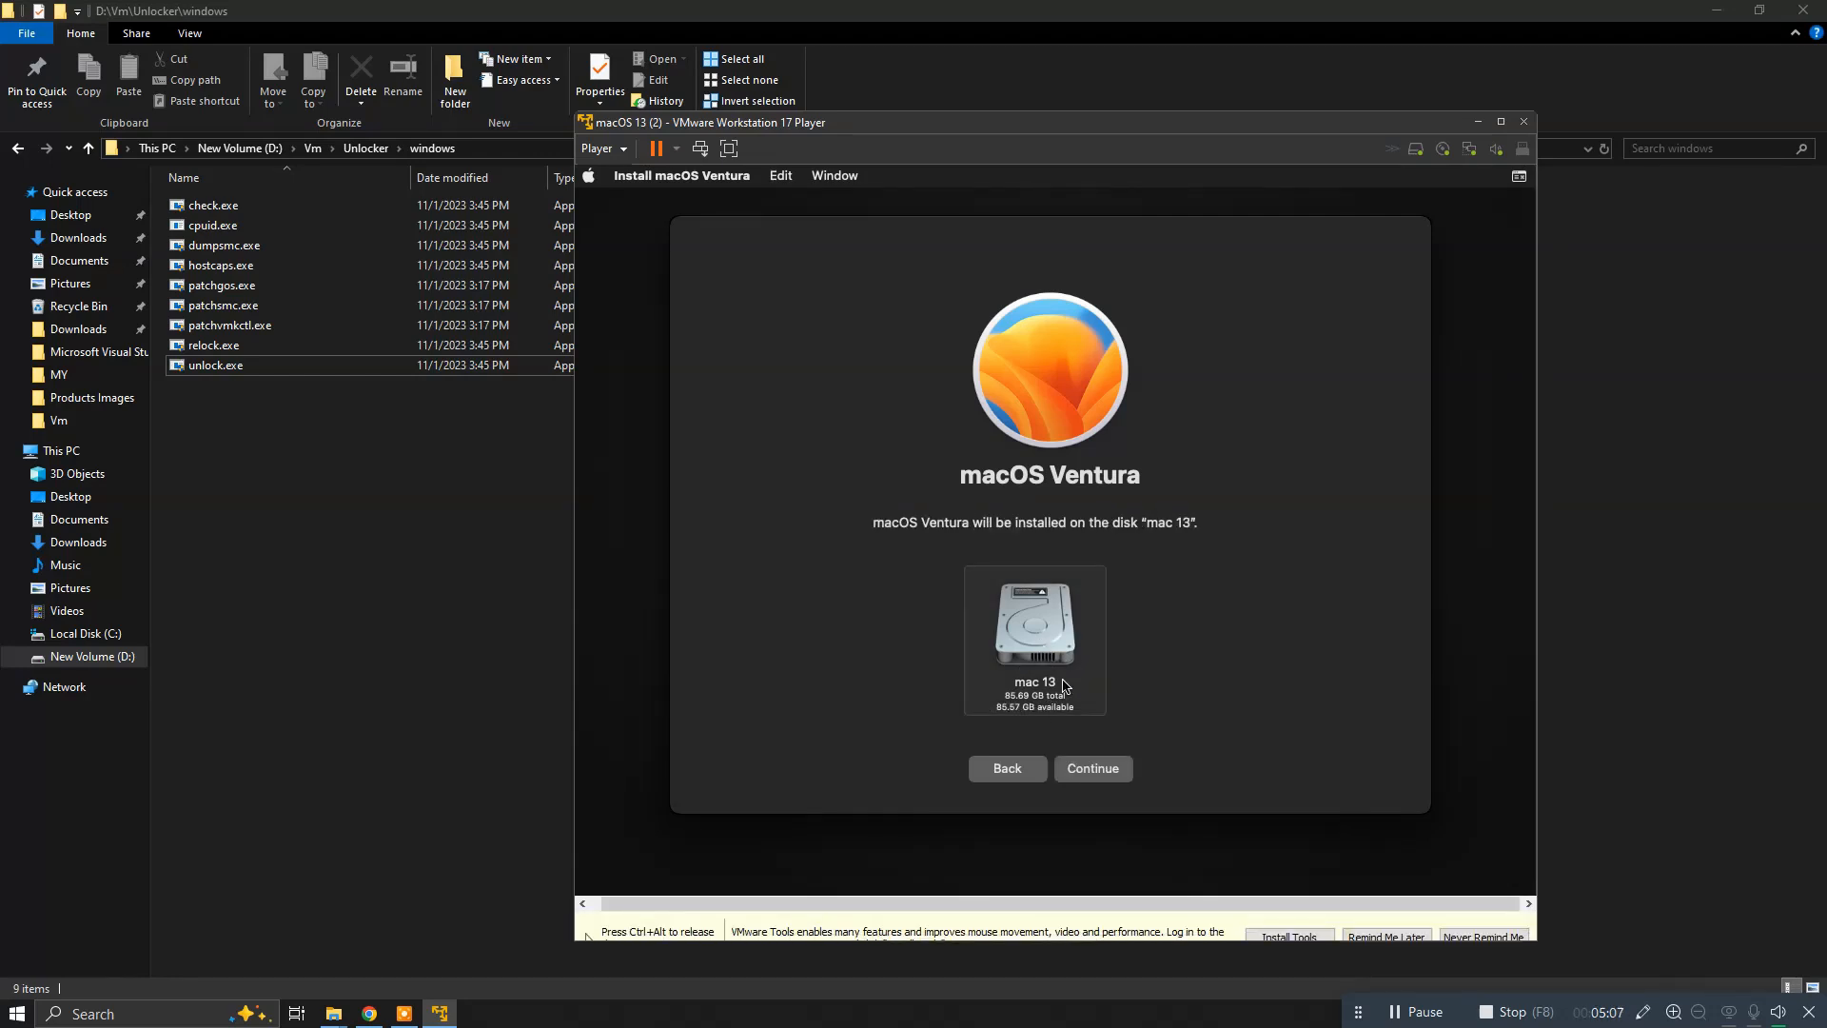
pyautogui.click(1109, 771)
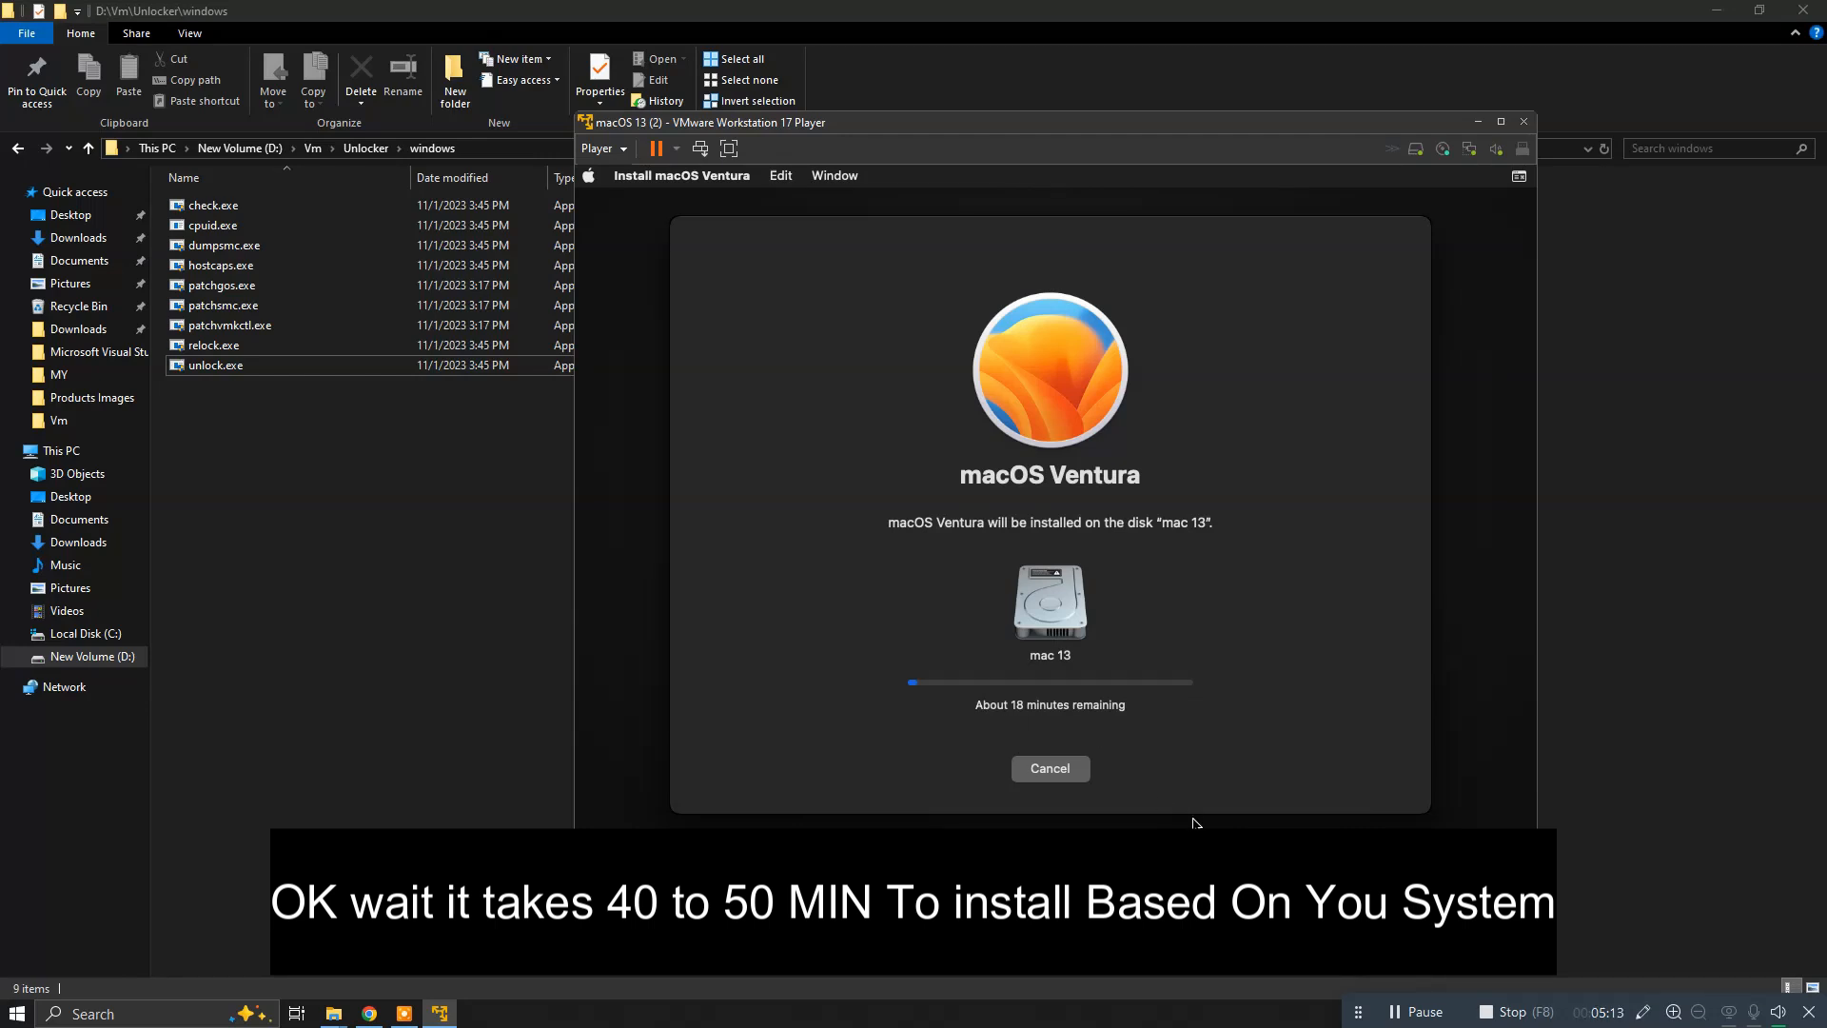
pyautogui.click(1404, 1011)
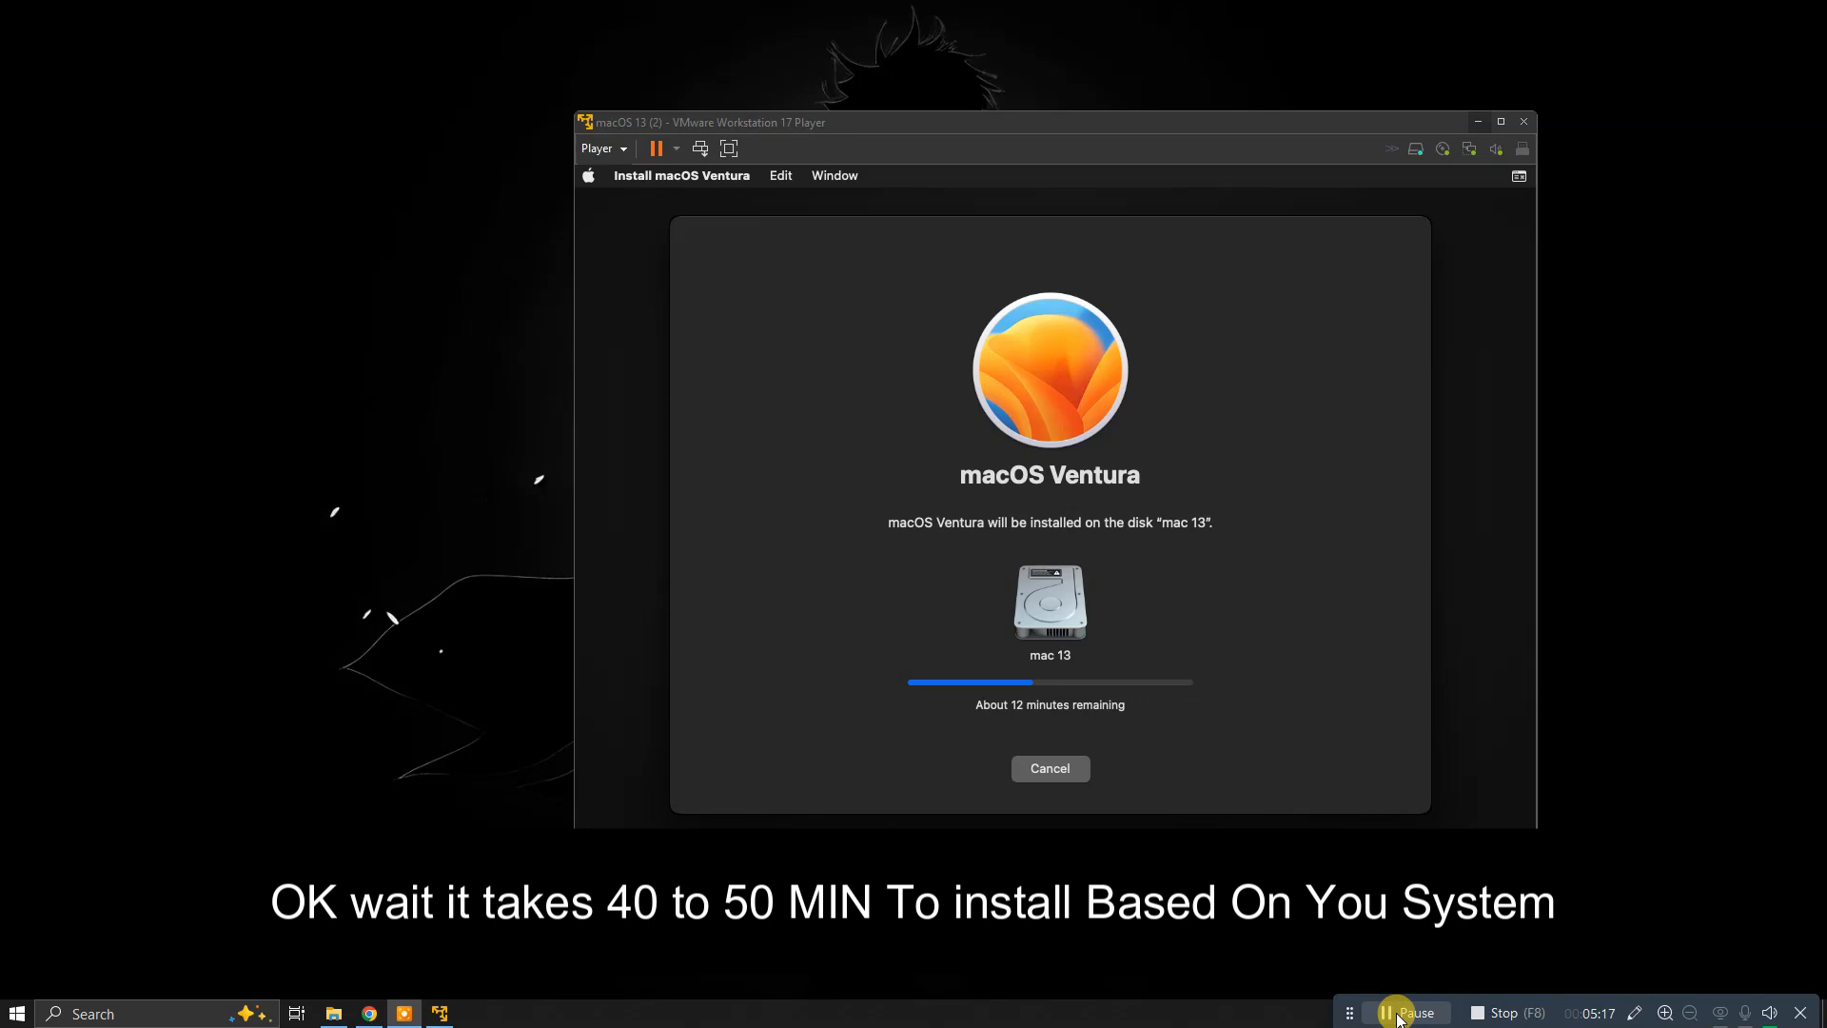
pyautogui.click(1399, 1014)
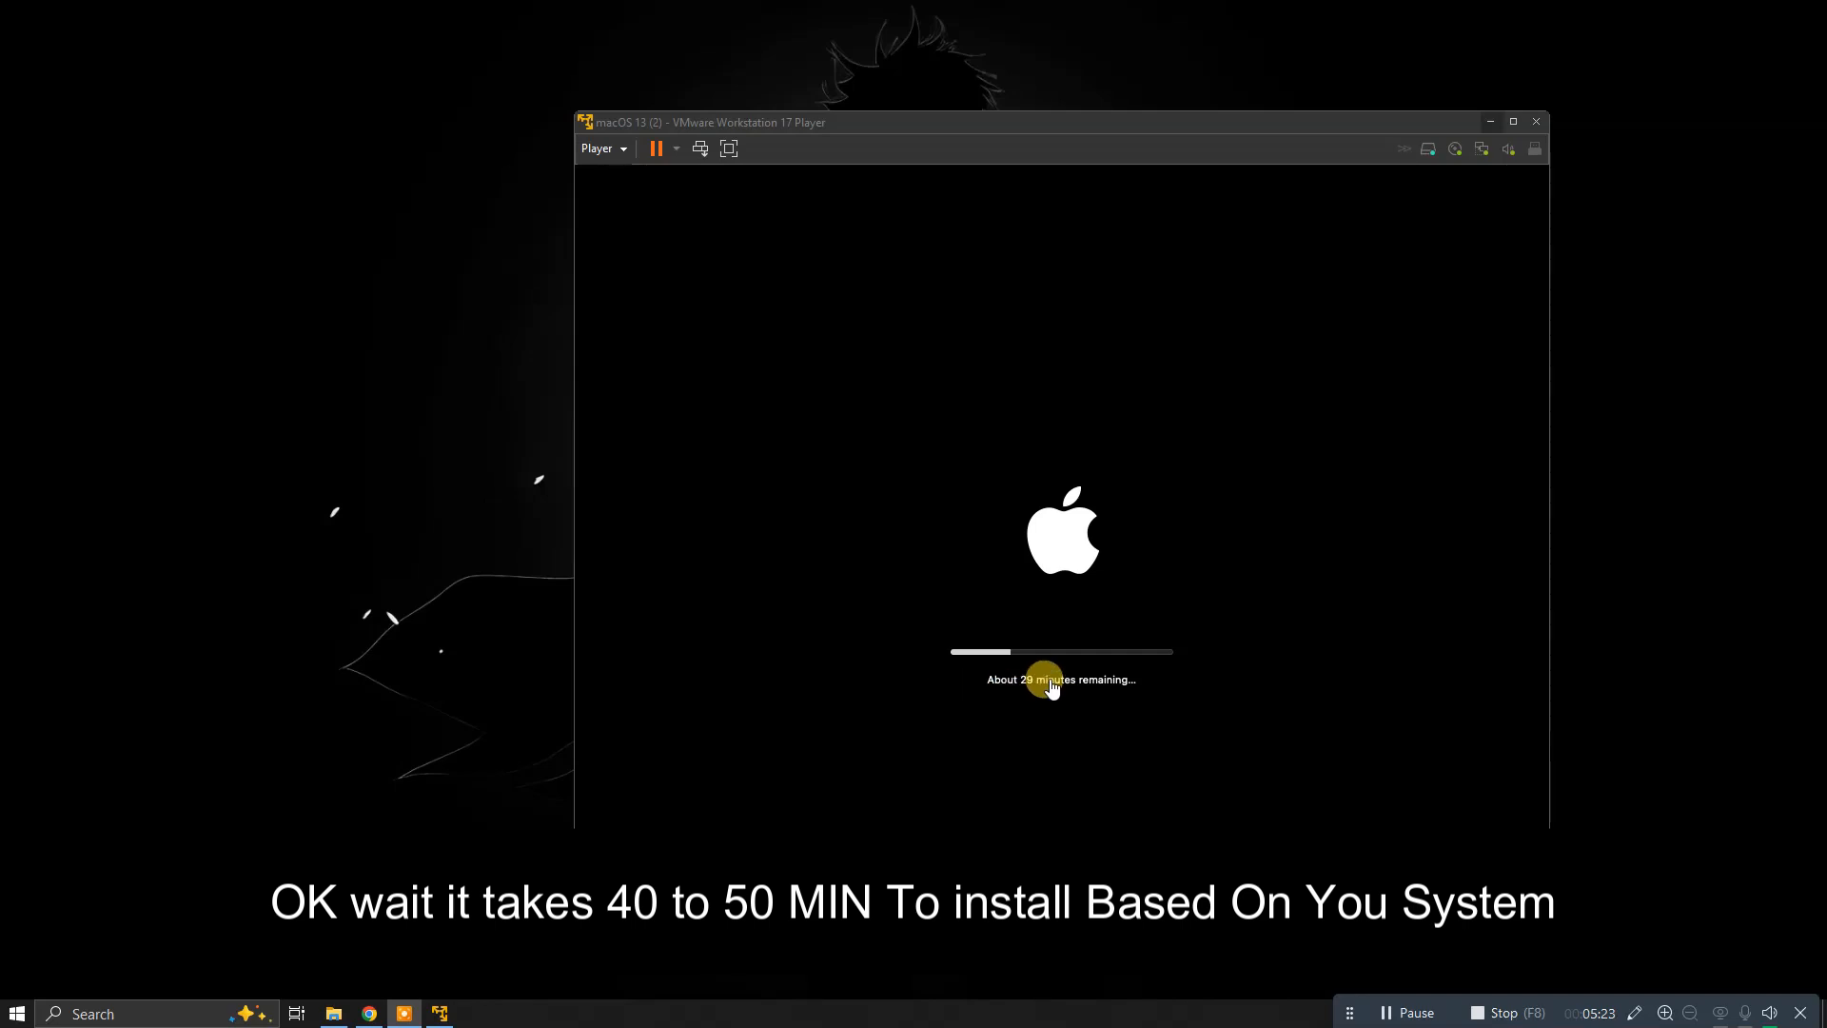
pyautogui.click(1413, 1011)
pyautogui.click(1388, 1014)
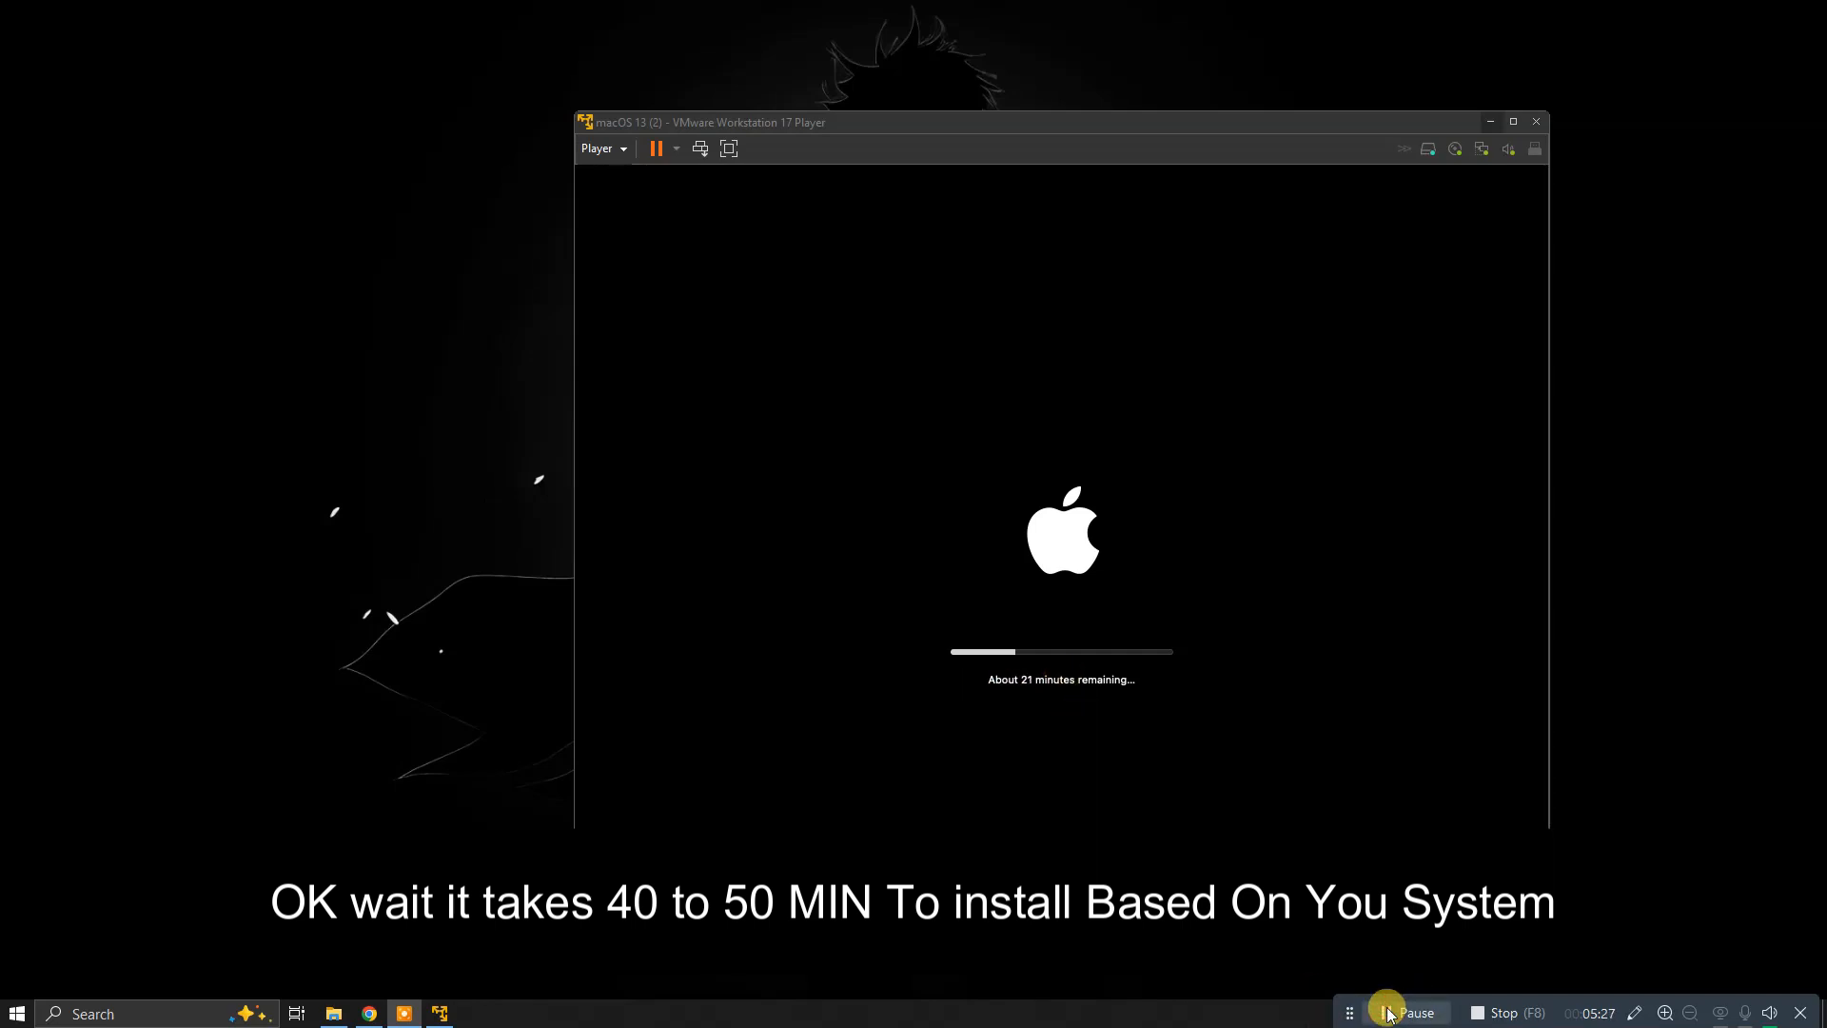
pyautogui.click(1391, 1014)
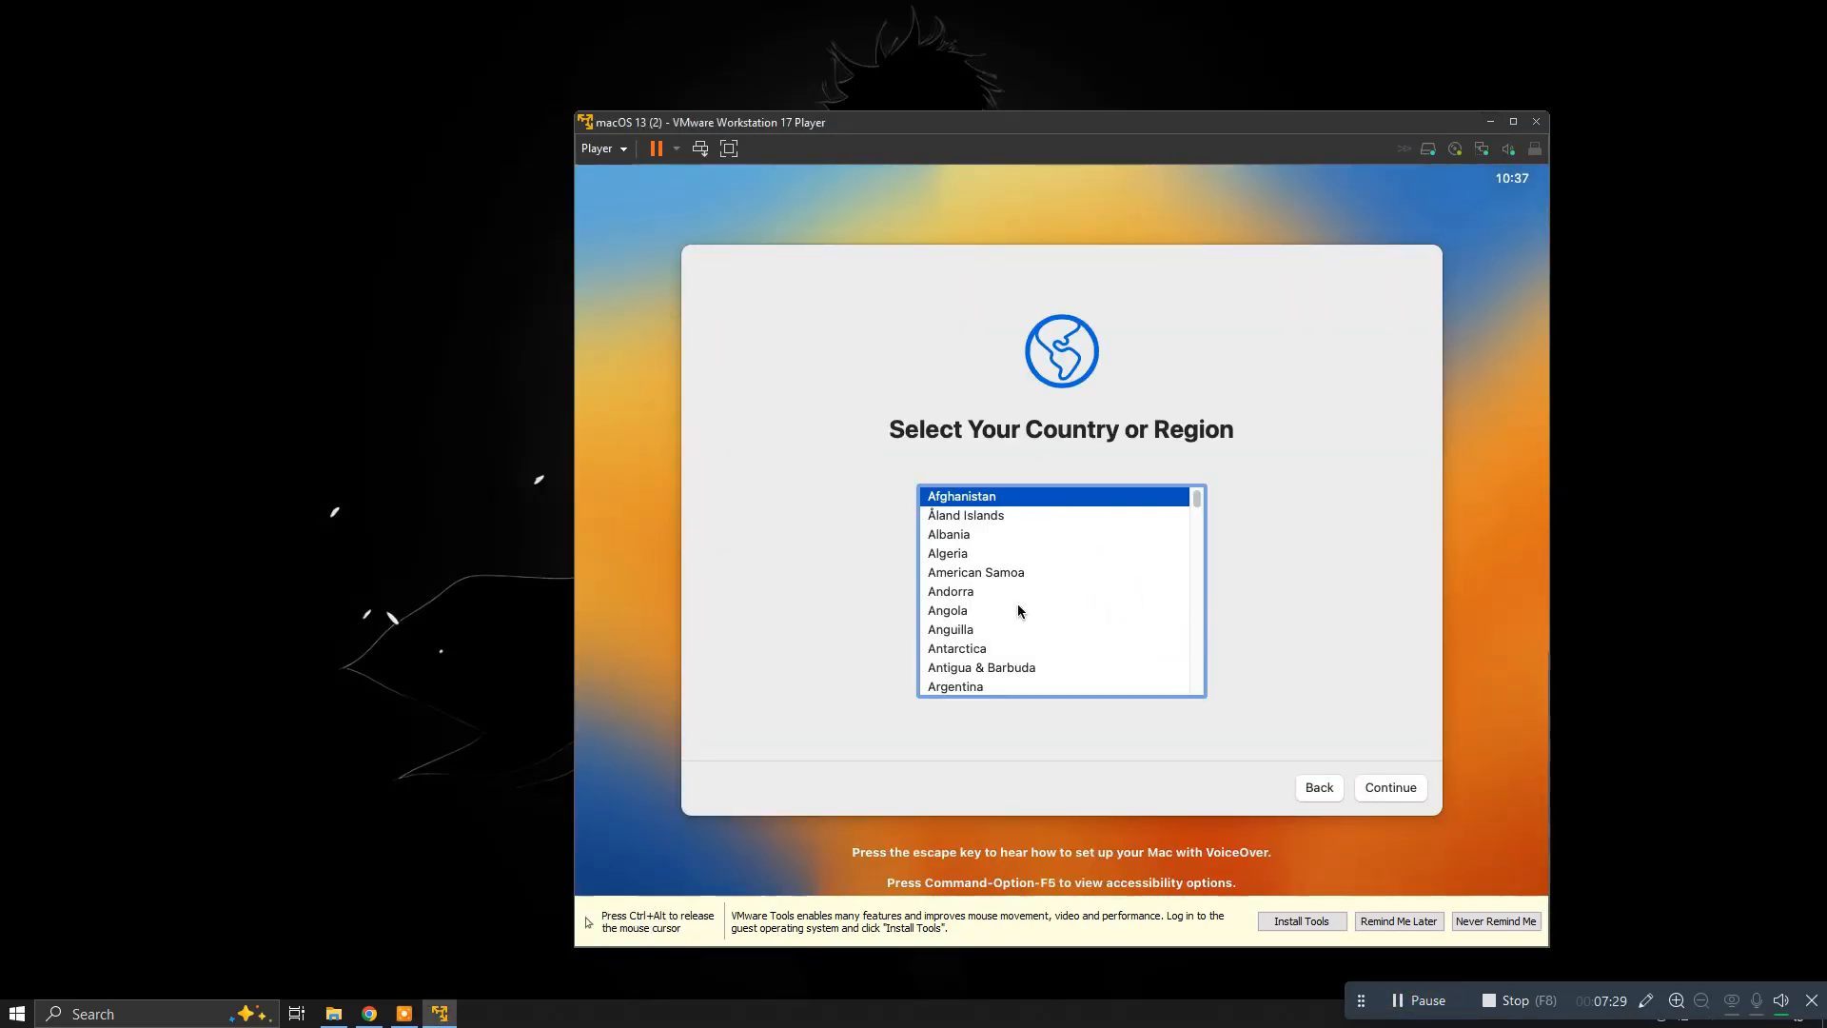
# Set the country or region to Bangladesh and accept the suggested written and spoken languages
pyautogui.scroll(-3, 1018, 605)
pyautogui.scroll(-5, 1009, 603)
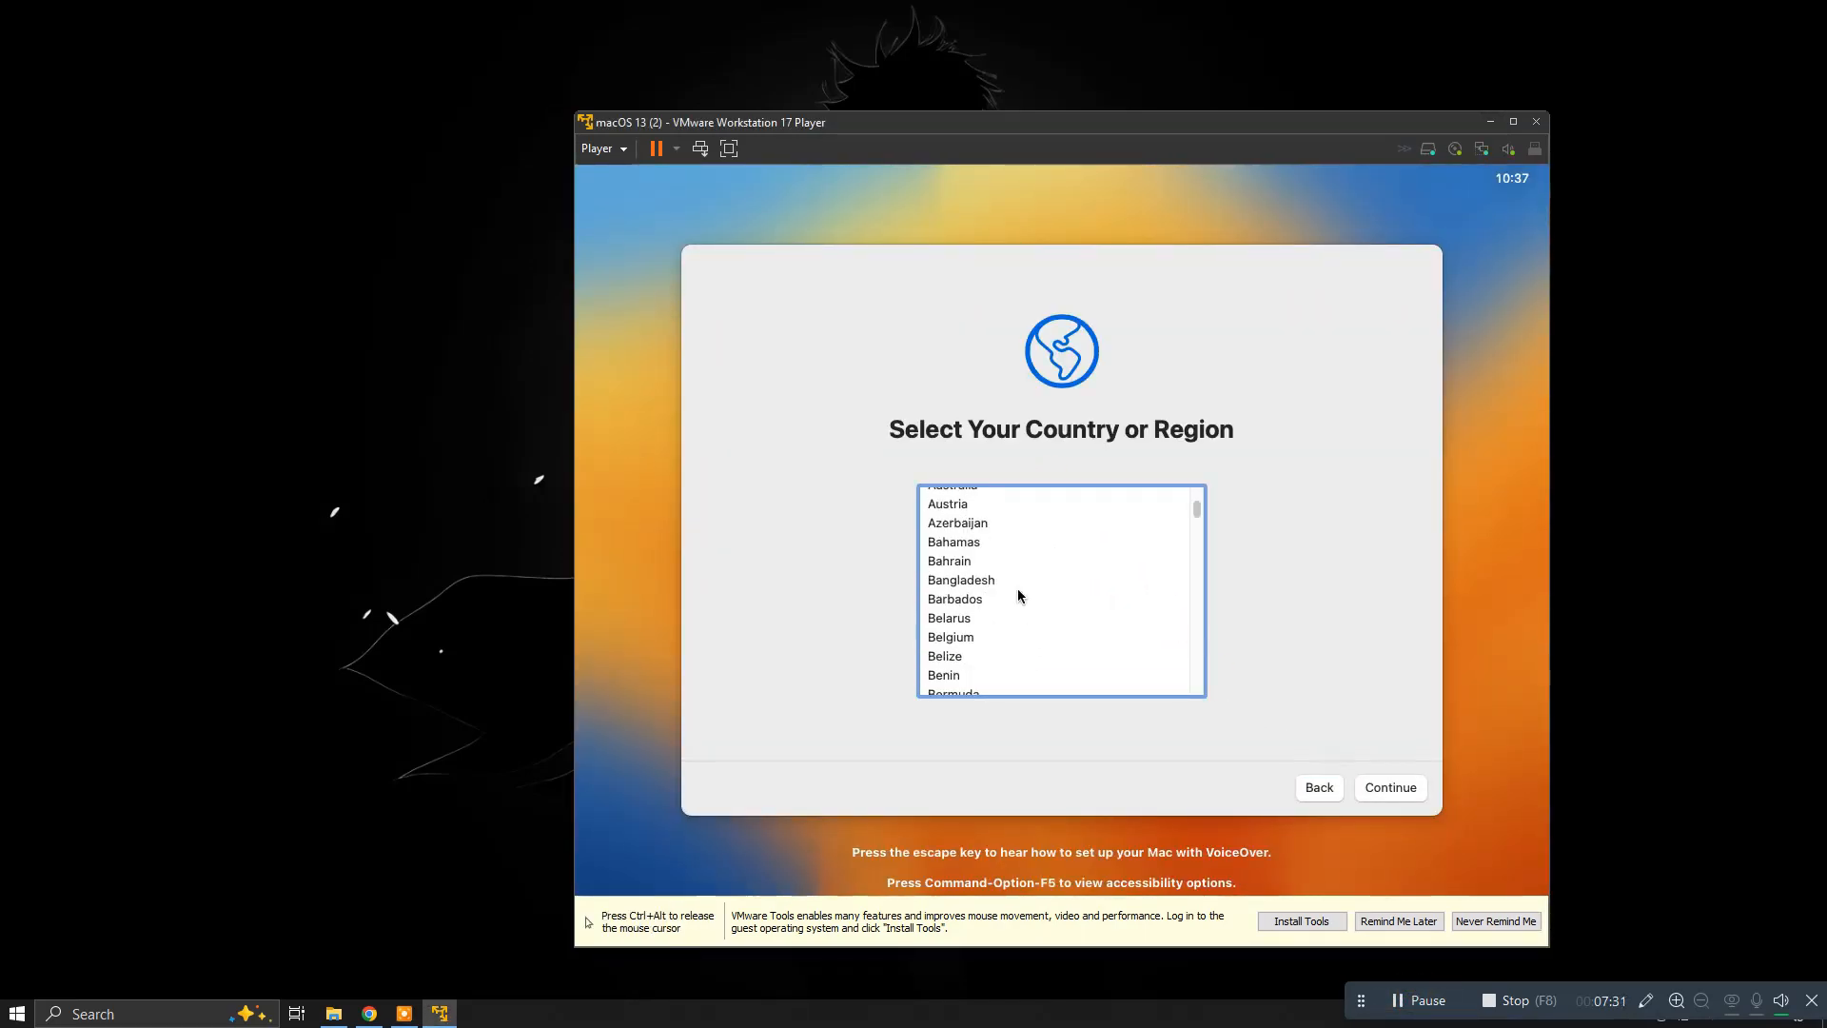
pyautogui.click(1018, 585)
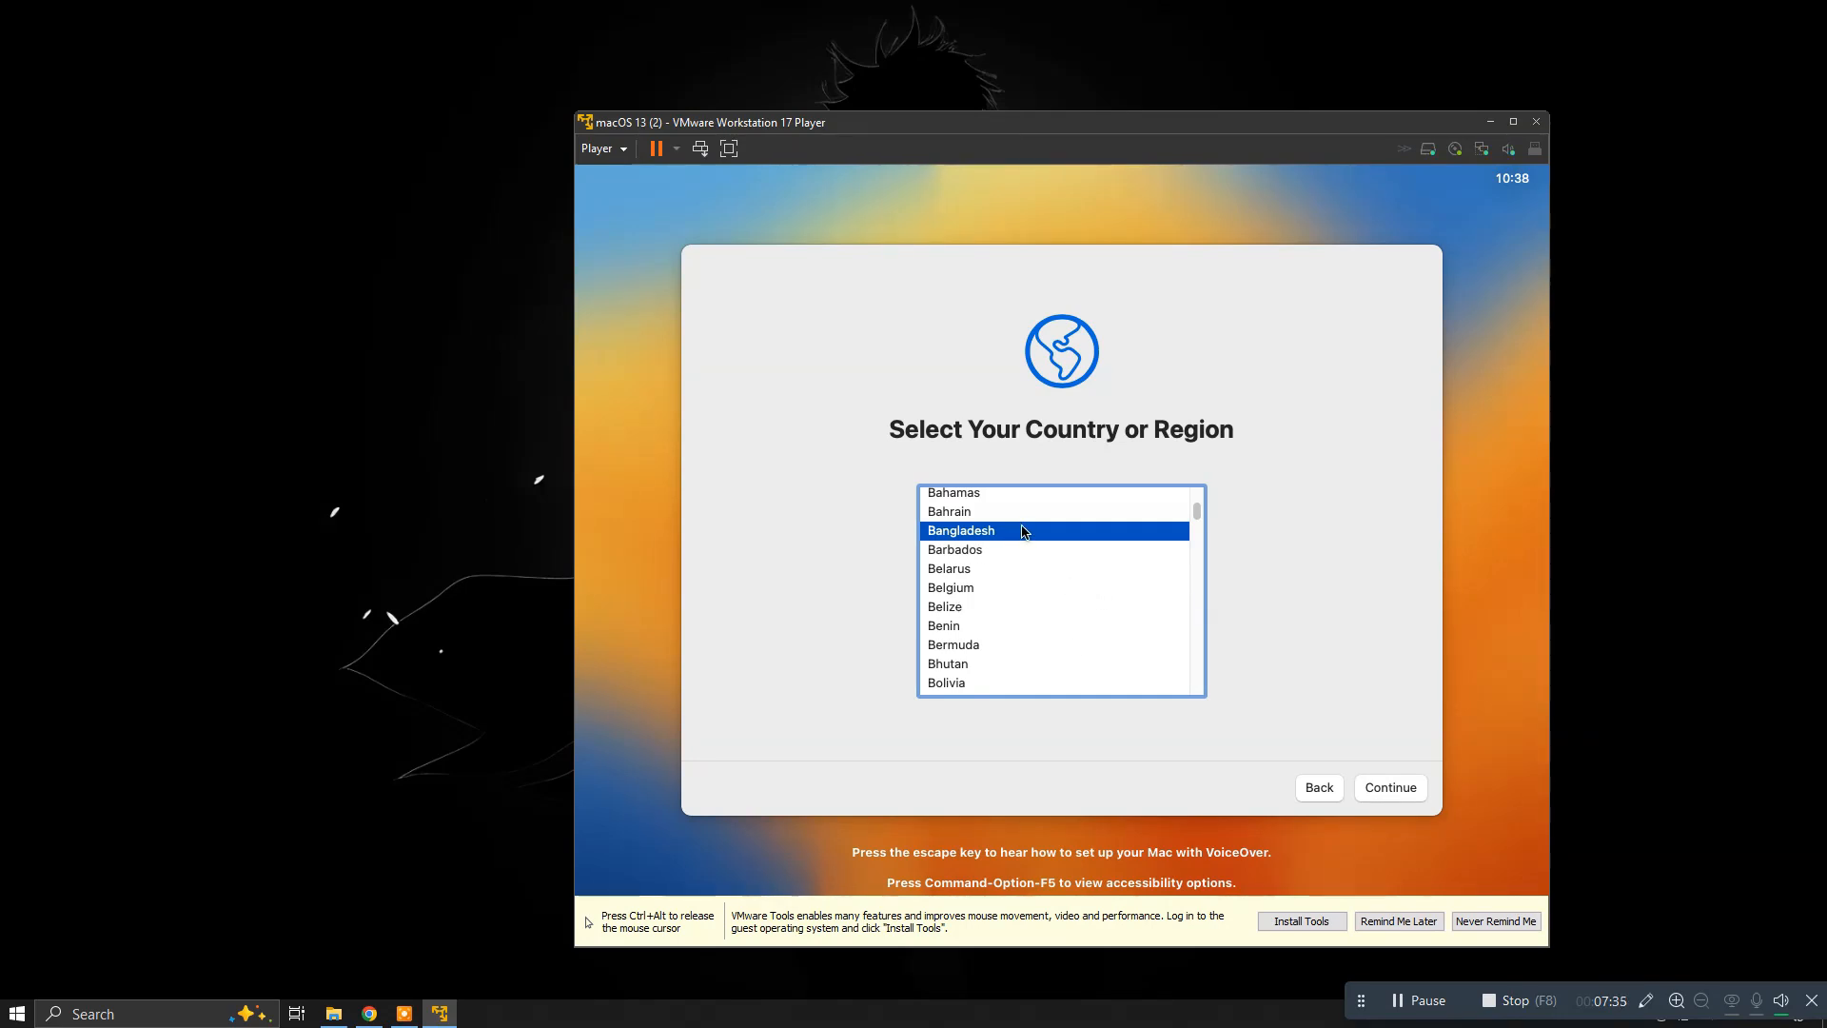
pyautogui.click(1390, 790)
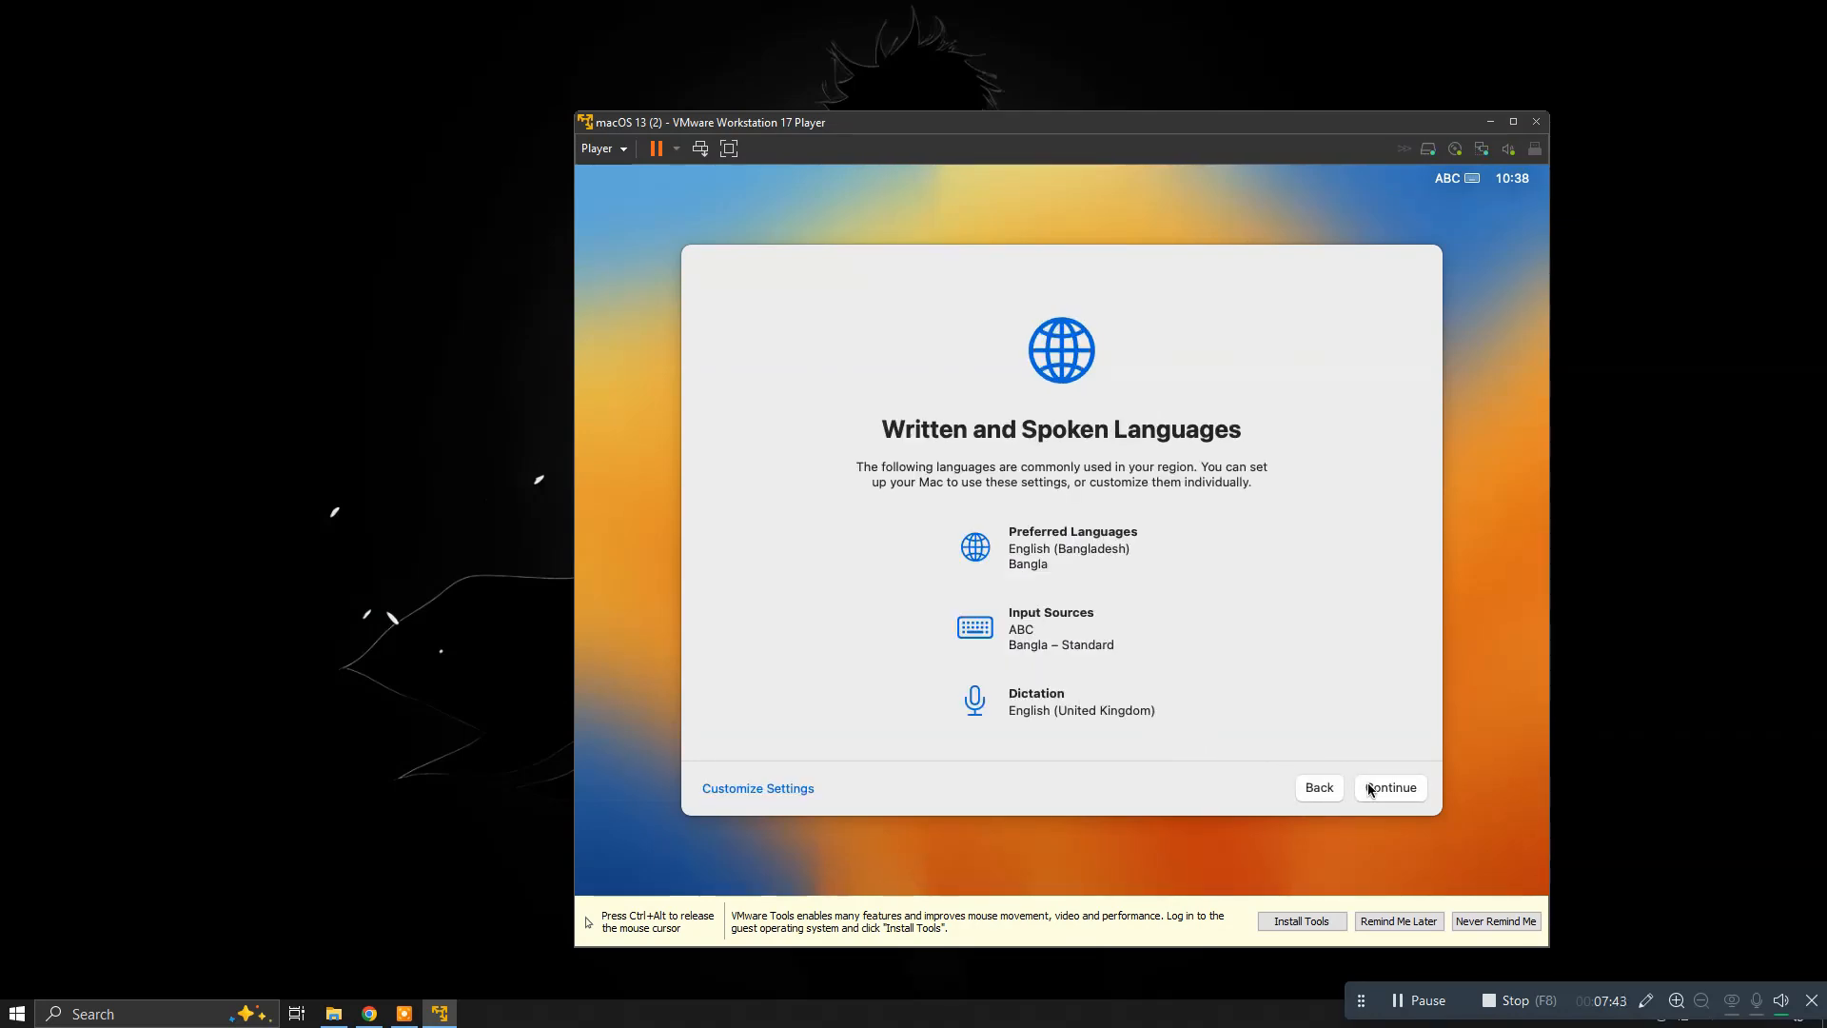
pyautogui.click(1367, 785)
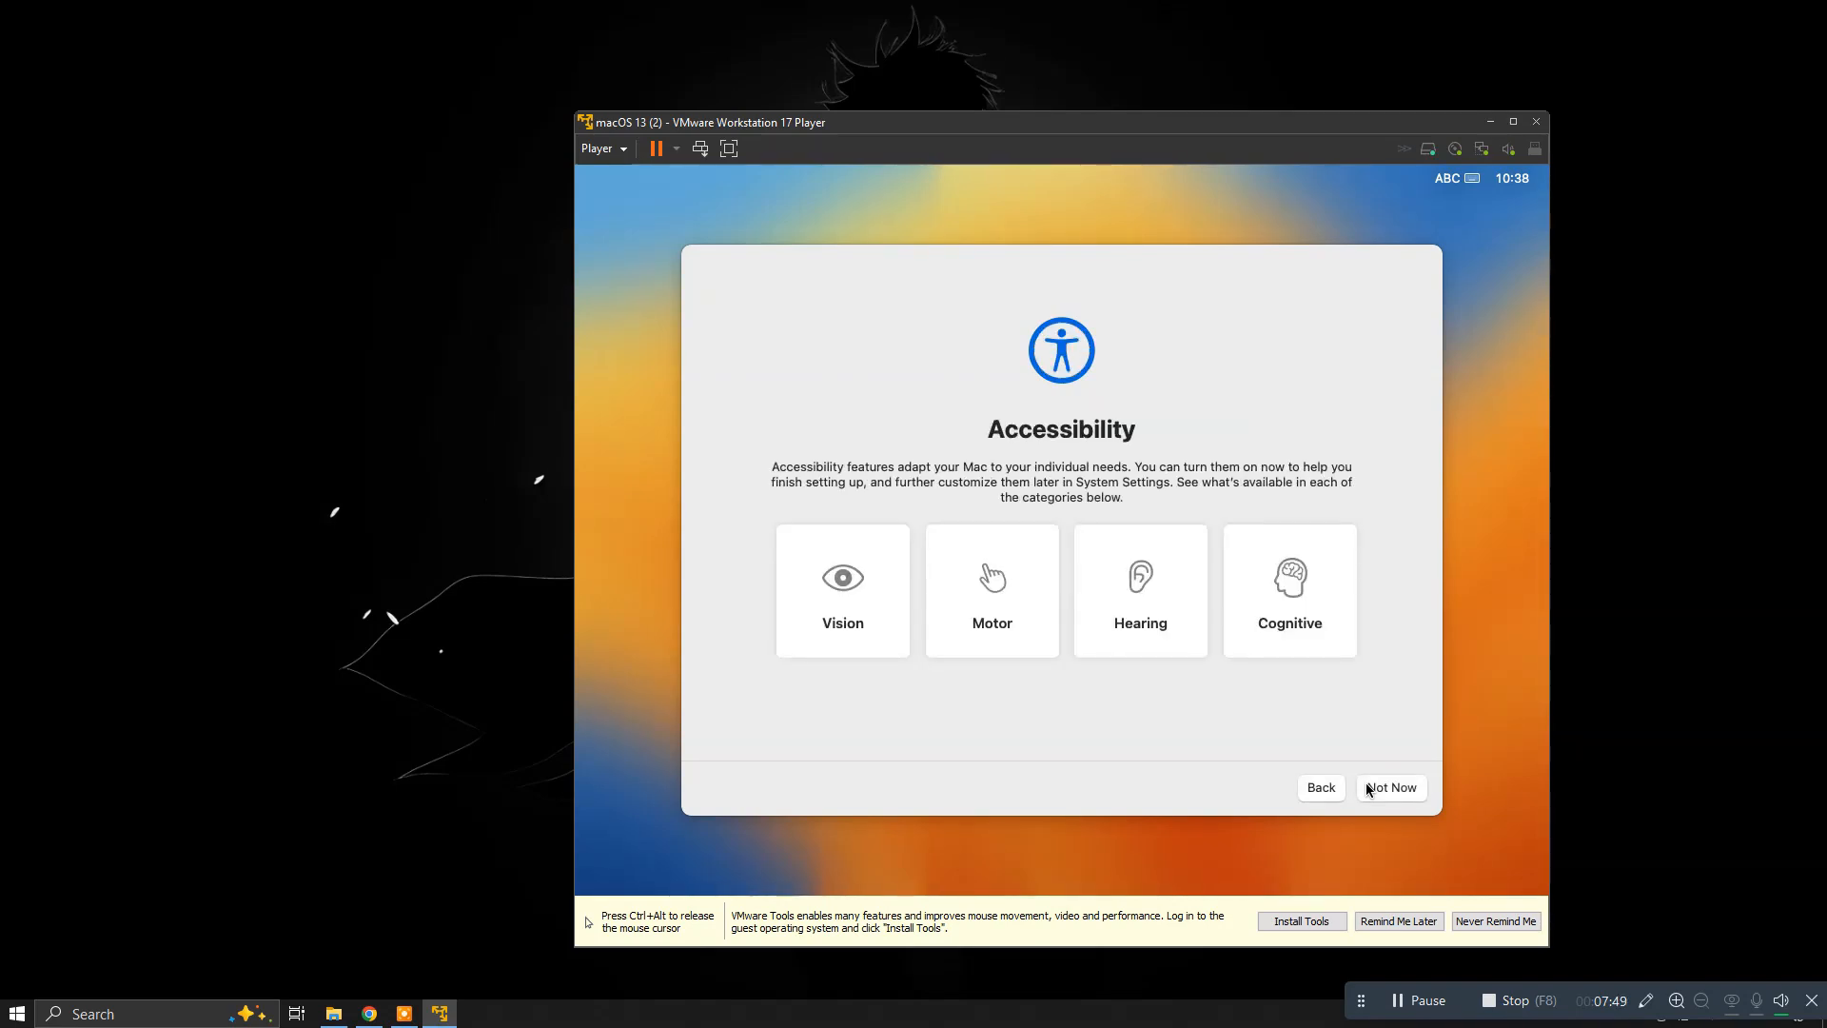
# Skip the accessibility options, information transfer and Apple ID sign-in, continuing past the Data & Privacy page
pyautogui.click(1368, 788)
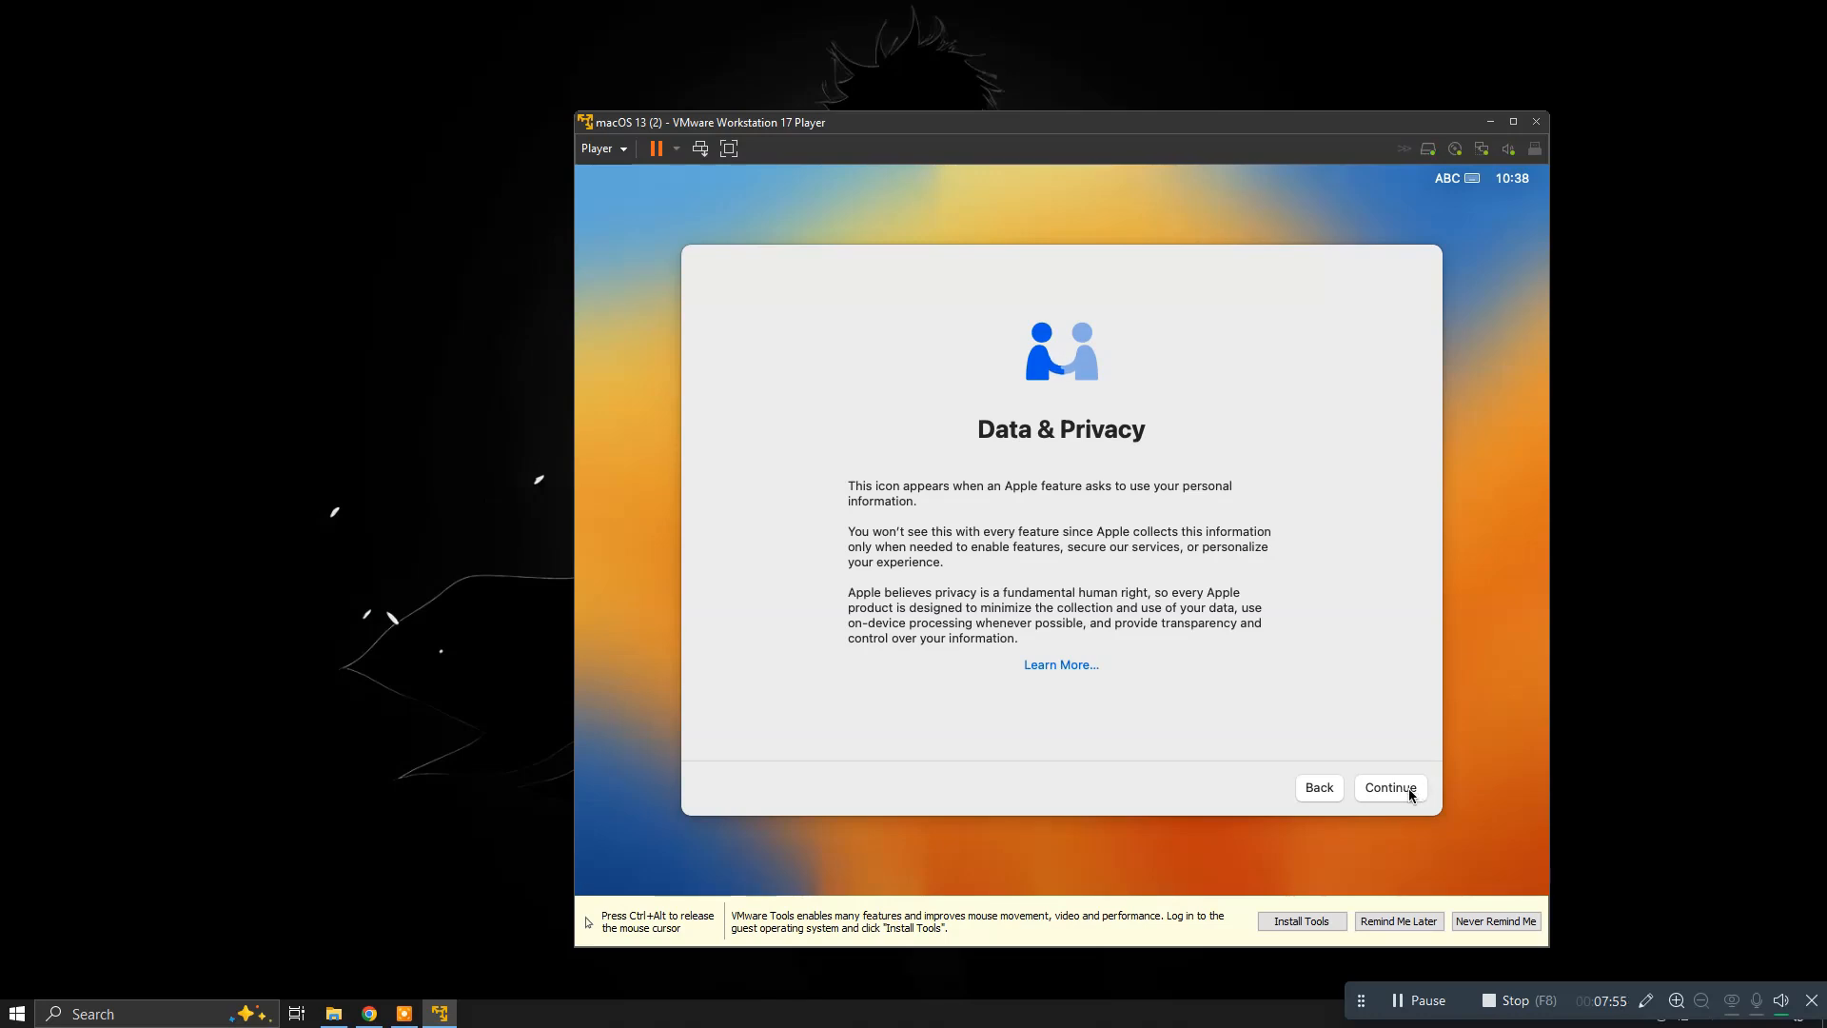
pyautogui.click(1408, 789)
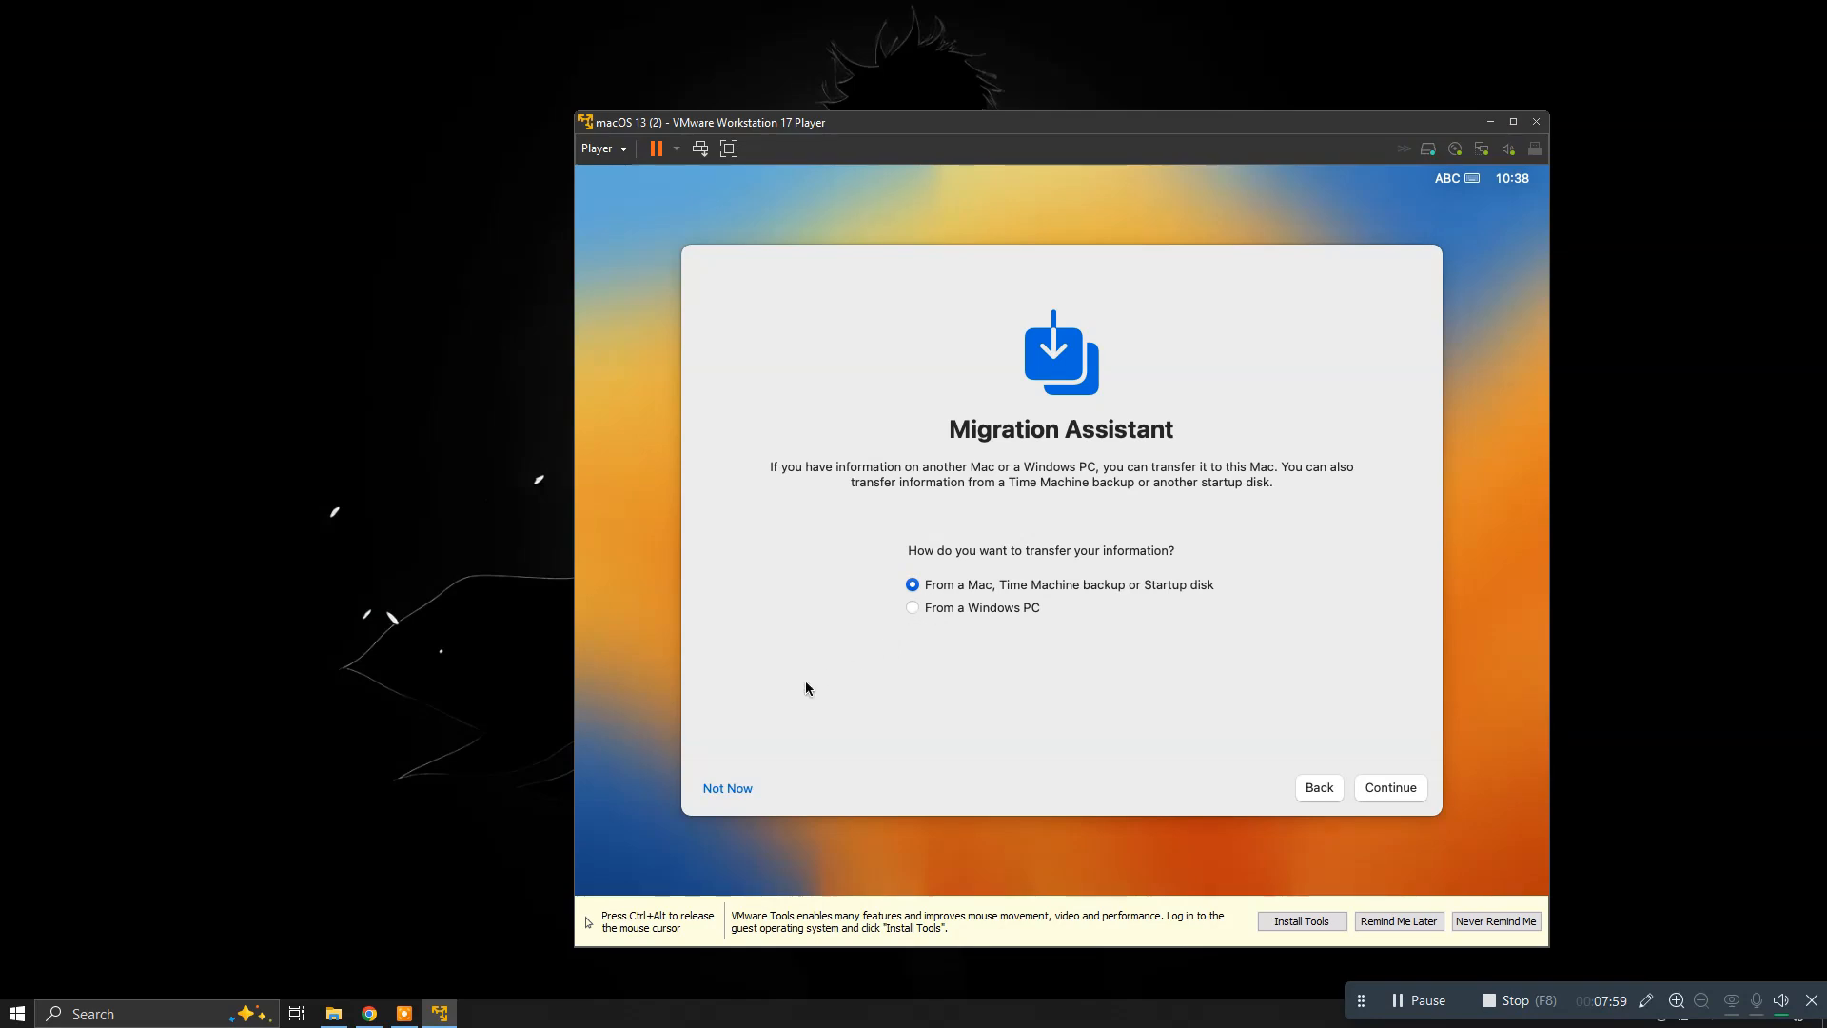
pyautogui.click(730, 794)
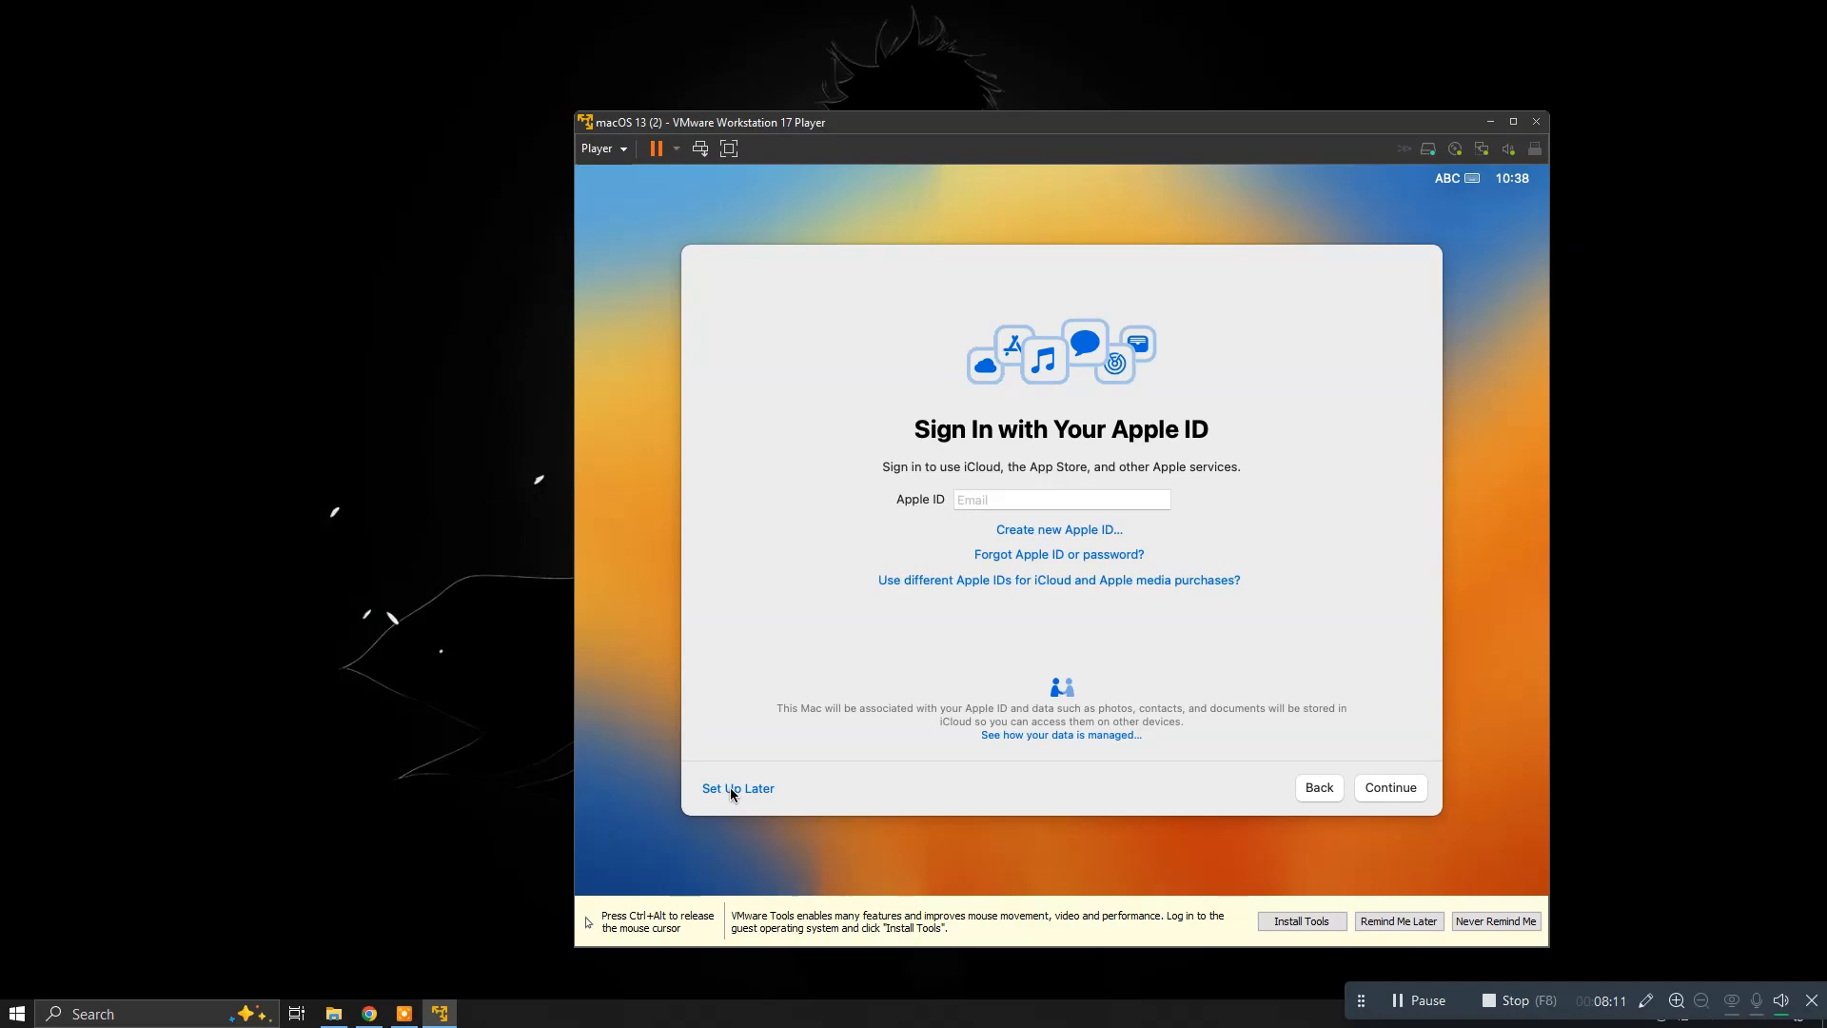
pyautogui.click(730, 790)
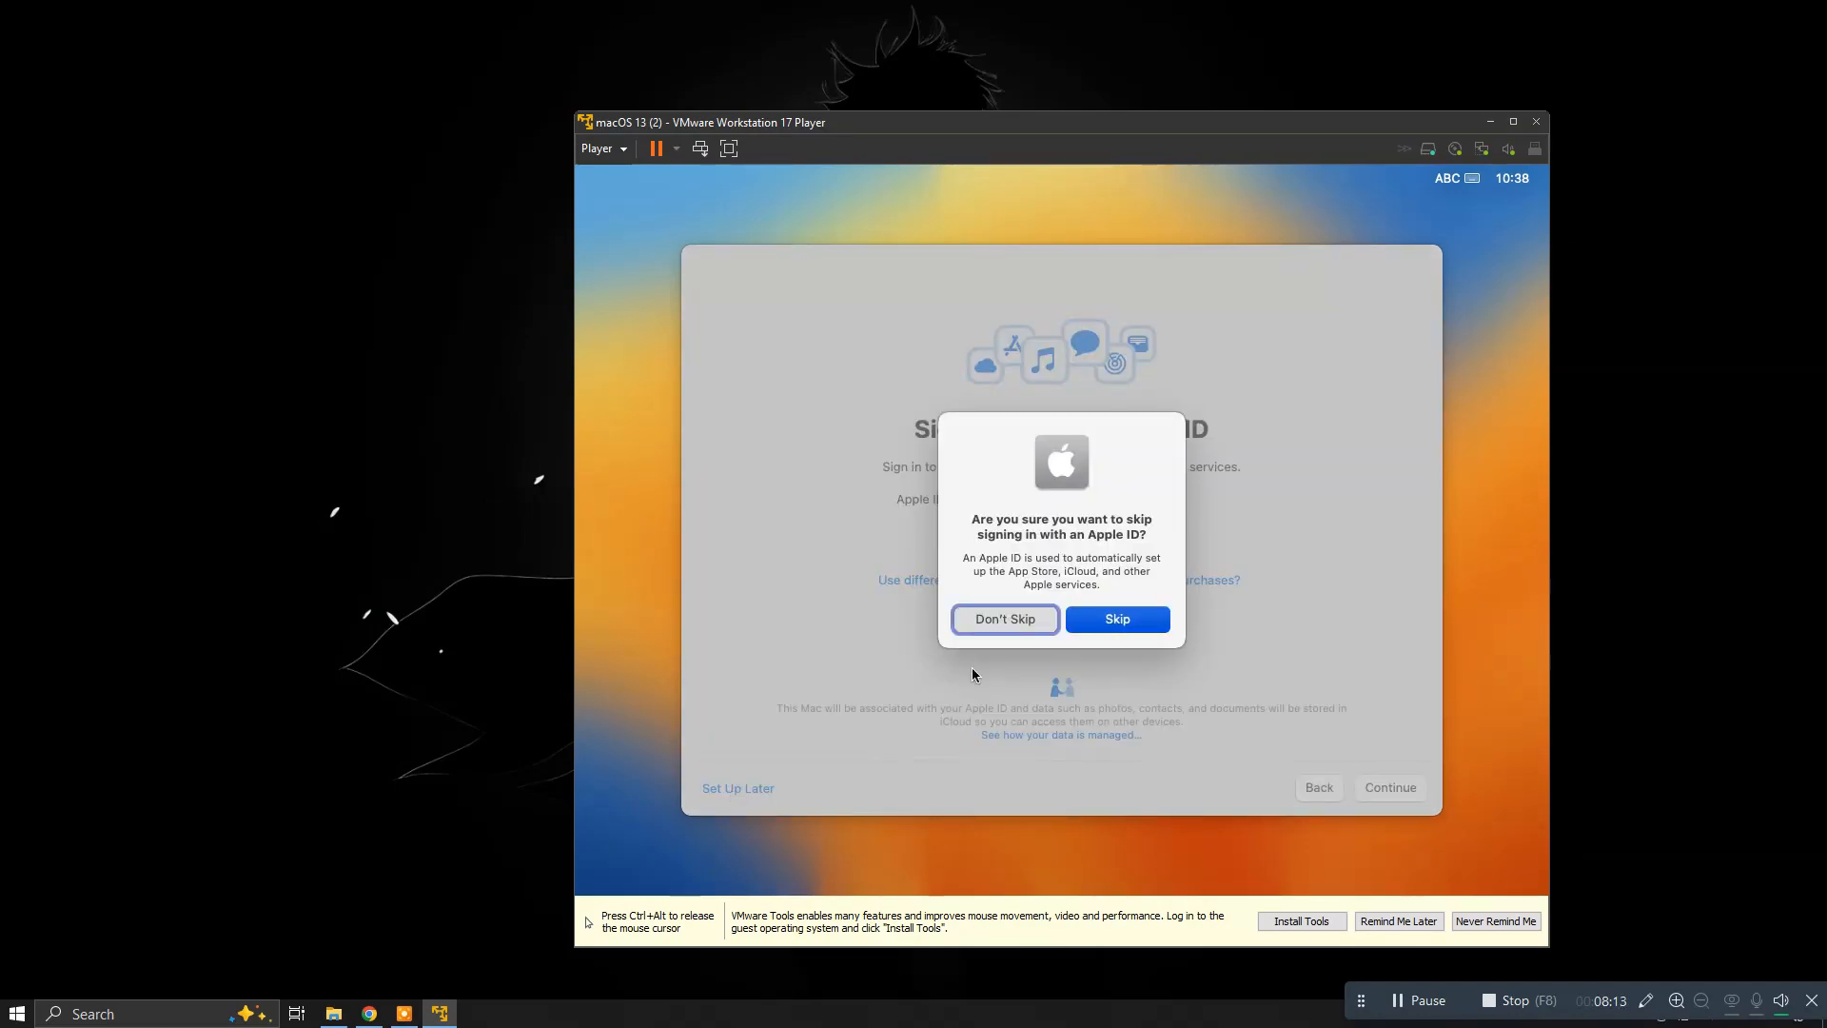
pyautogui.click(1094, 627)
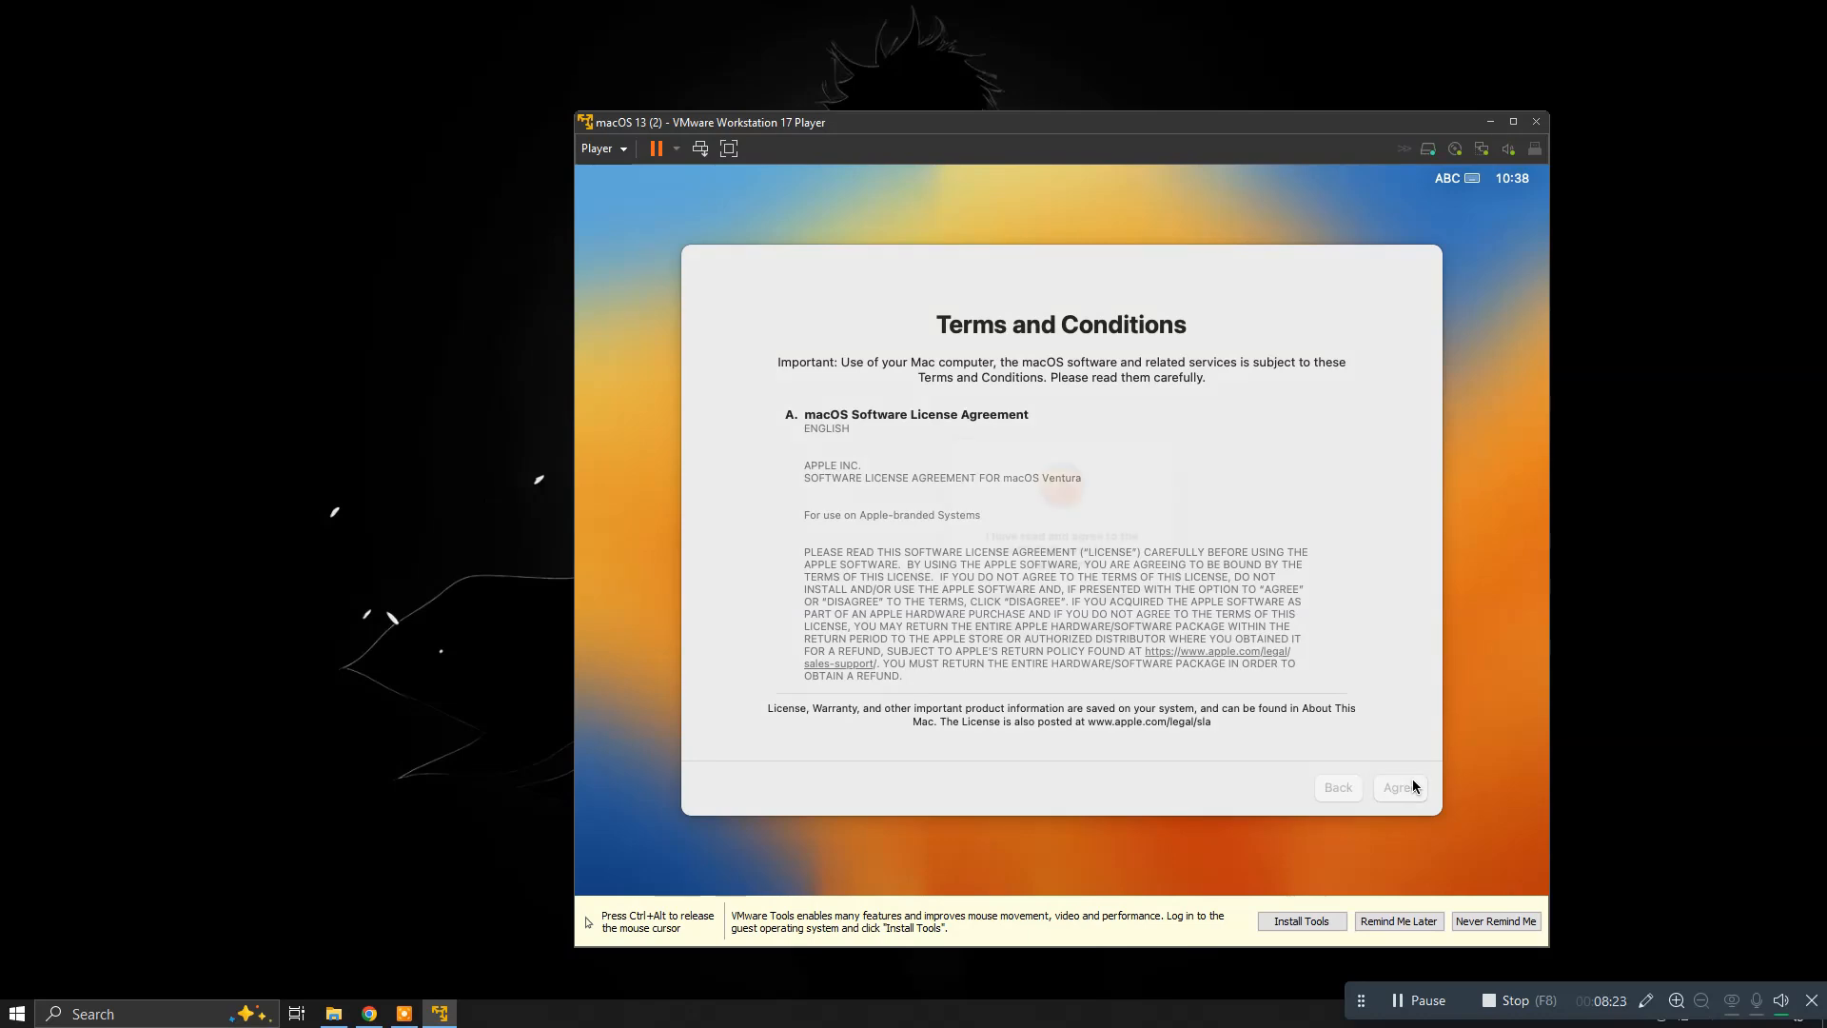
# Agree to the macOS Software License Agreement and create the computer account from the filled-in account details
pyautogui.click(1413, 786)
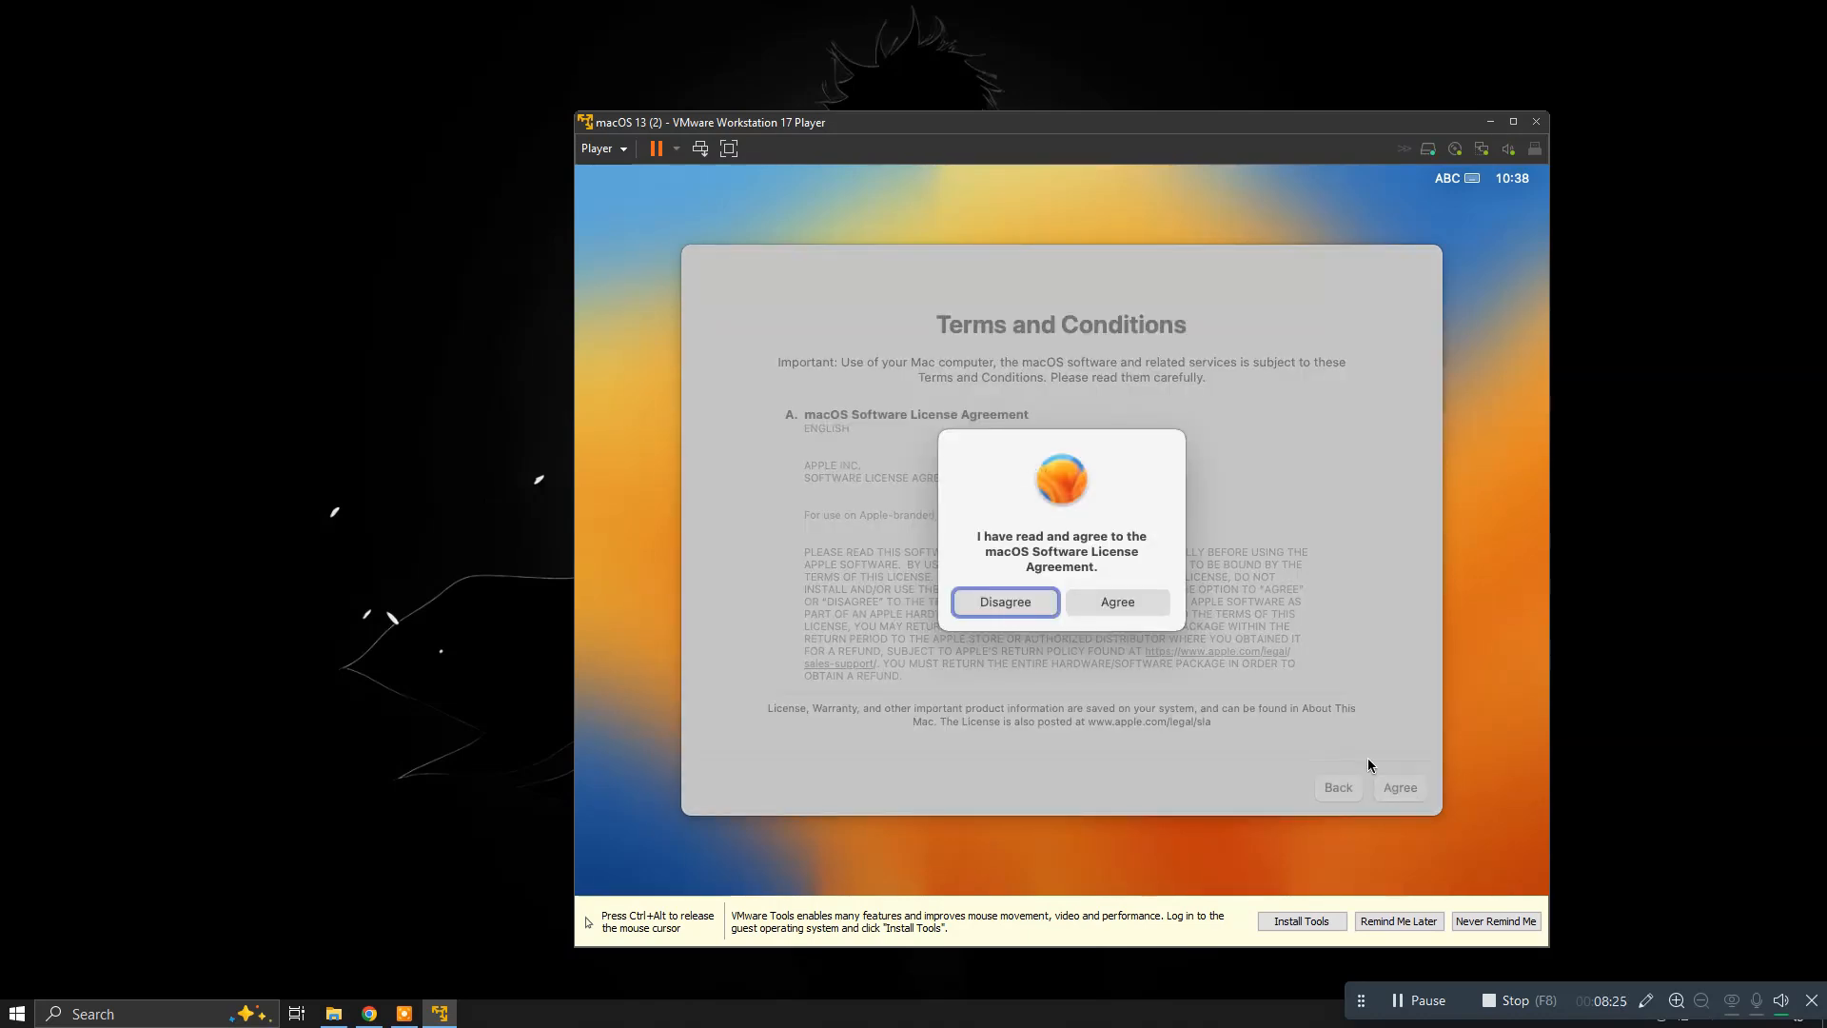
pyautogui.click(1131, 603)
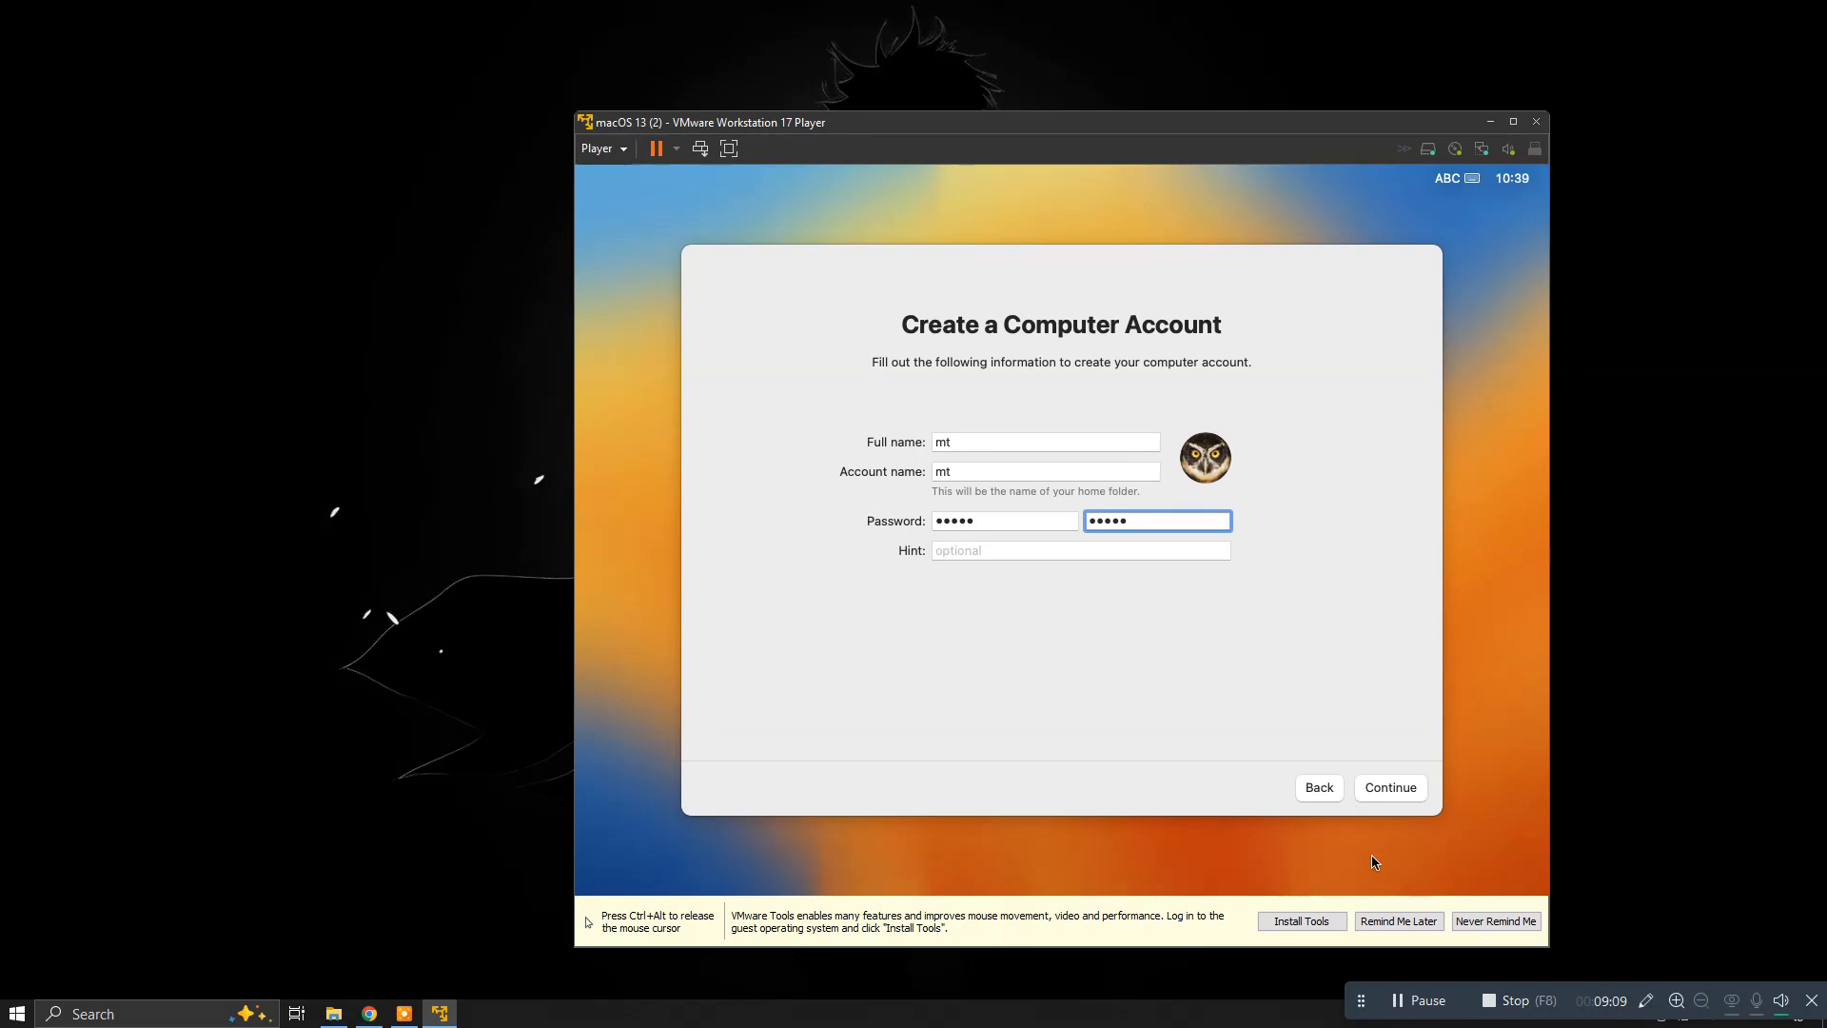
pyautogui.click(1403, 790)
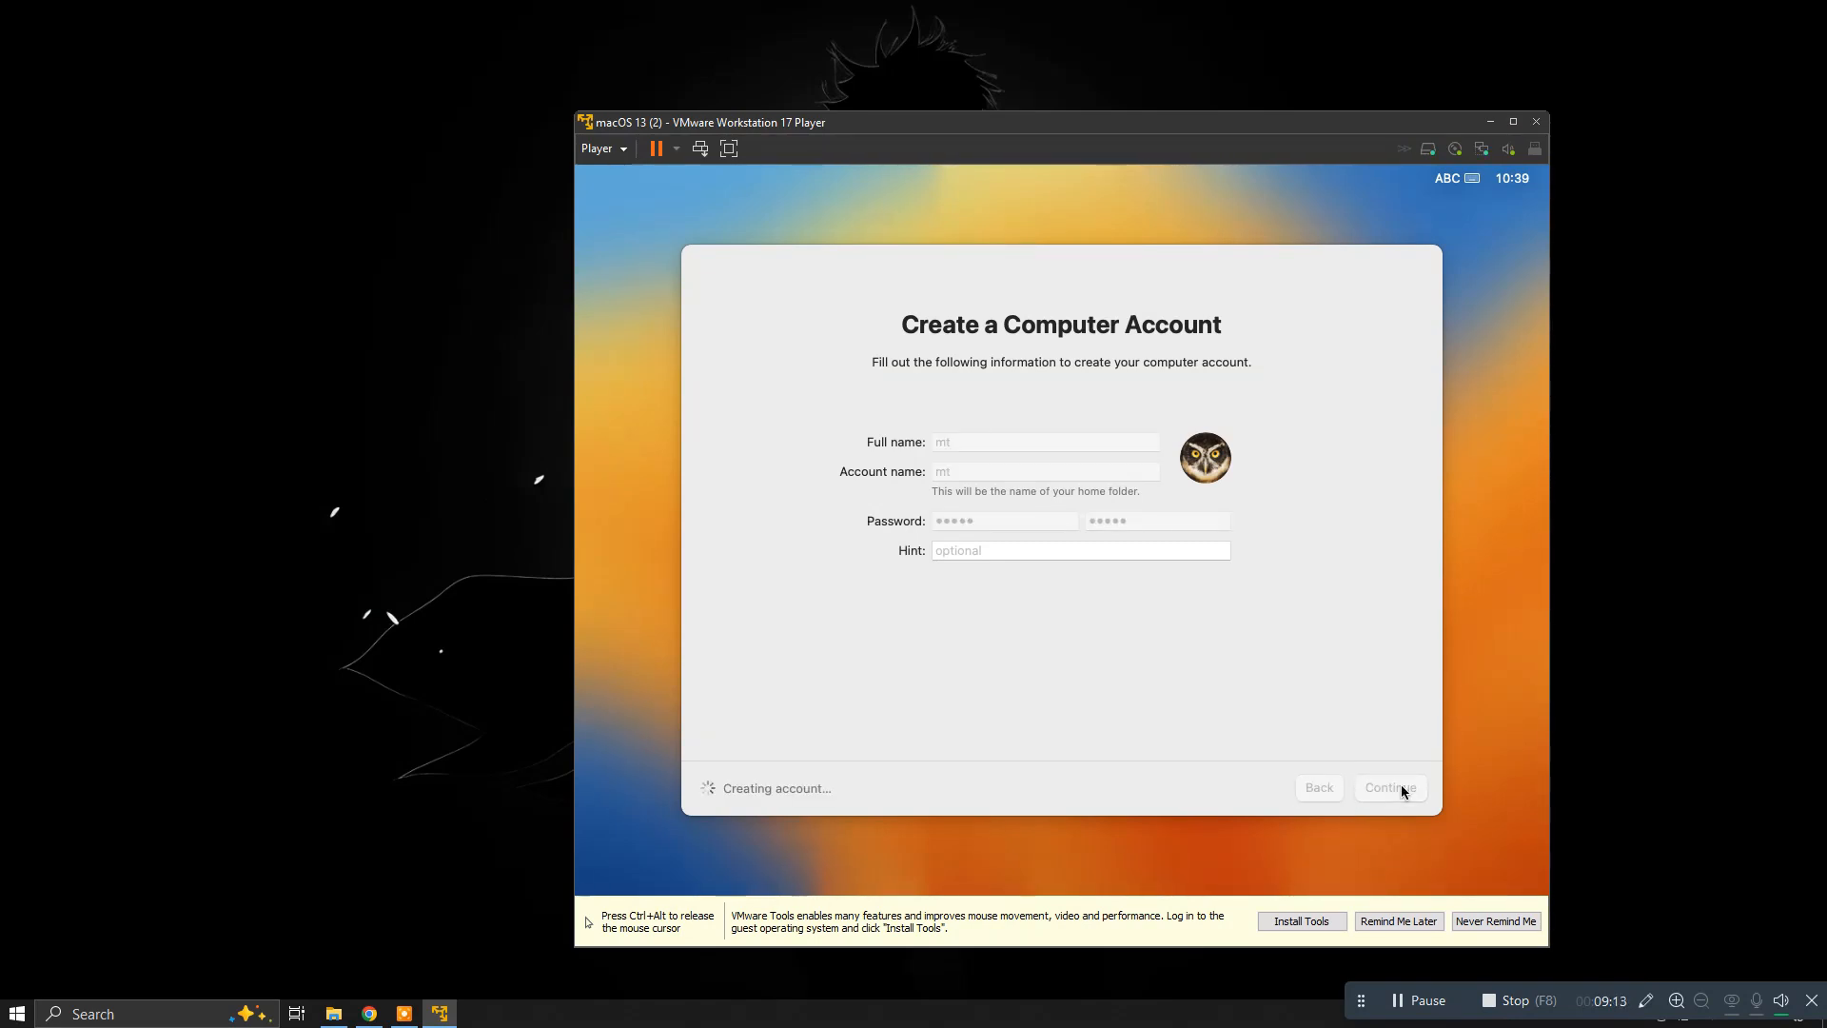
# Decline Location Services and set the time zone to Myanmar Time with Mandalay - Myanmar (Burma) as the closest city
pyautogui.hotkey('ctrl', 'alt')
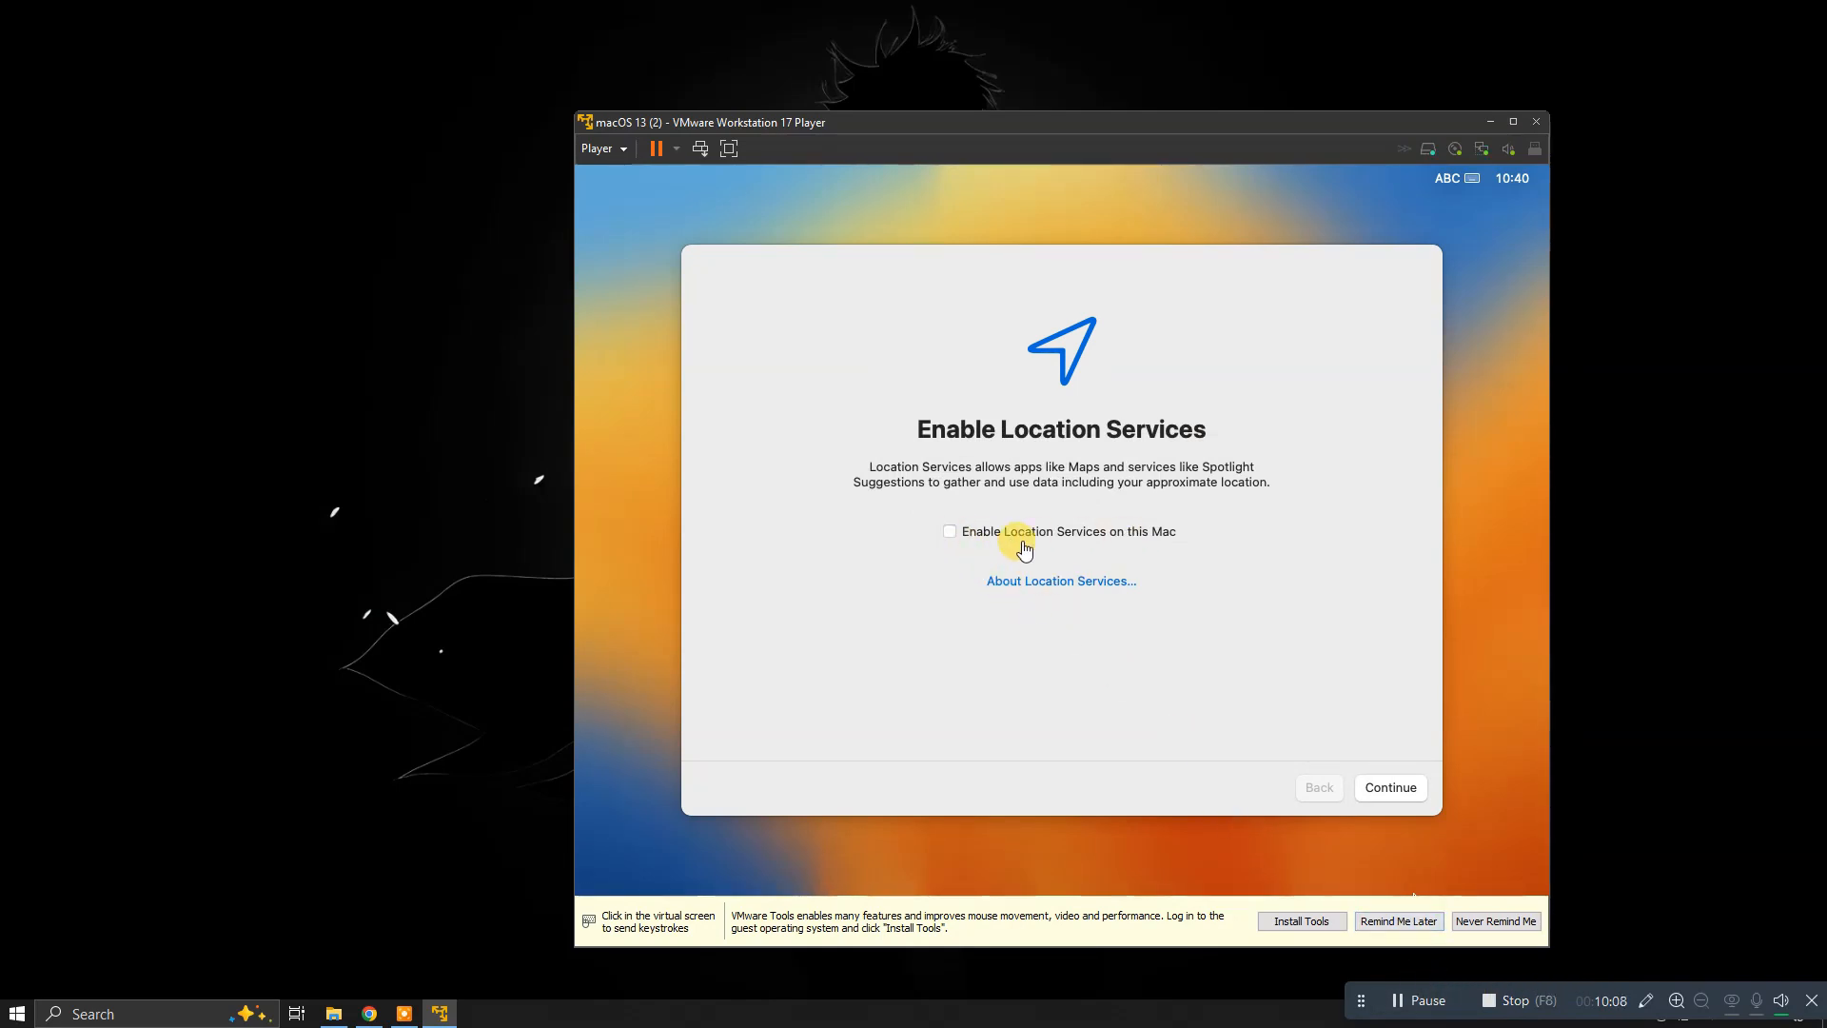
pyautogui.click(1357, 764)
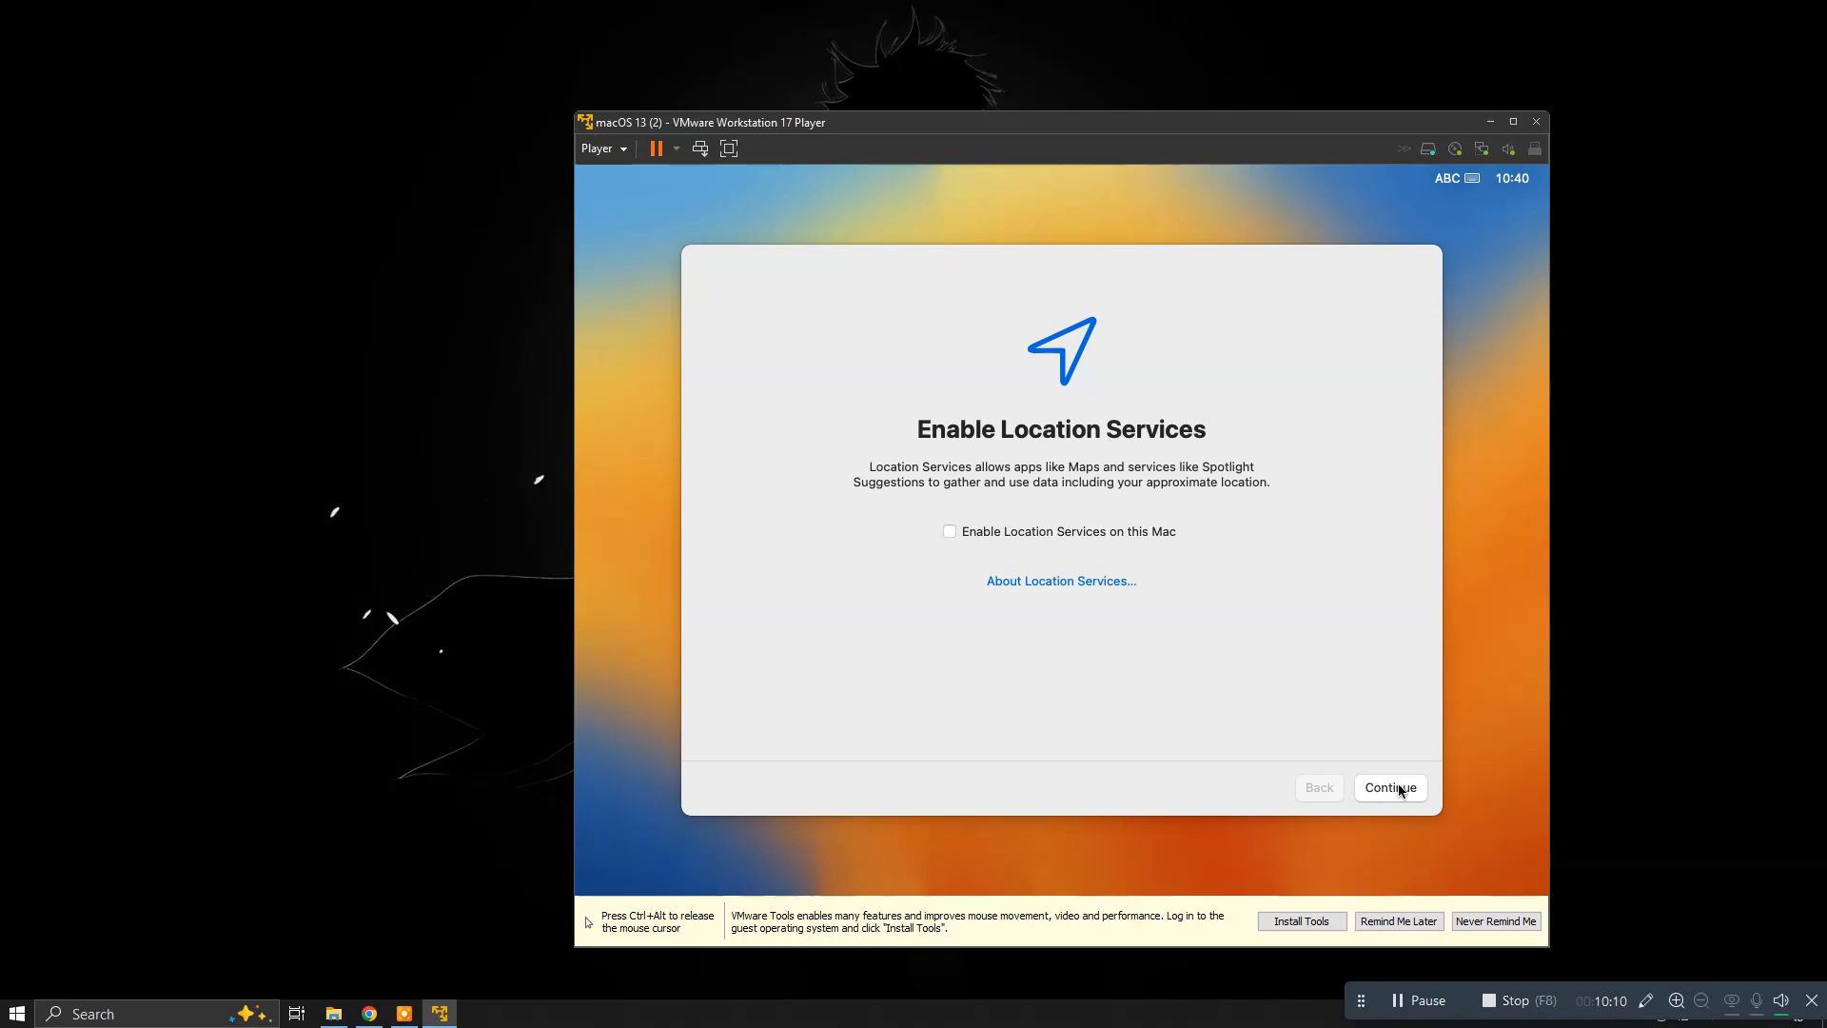
pyautogui.click(1399, 789)
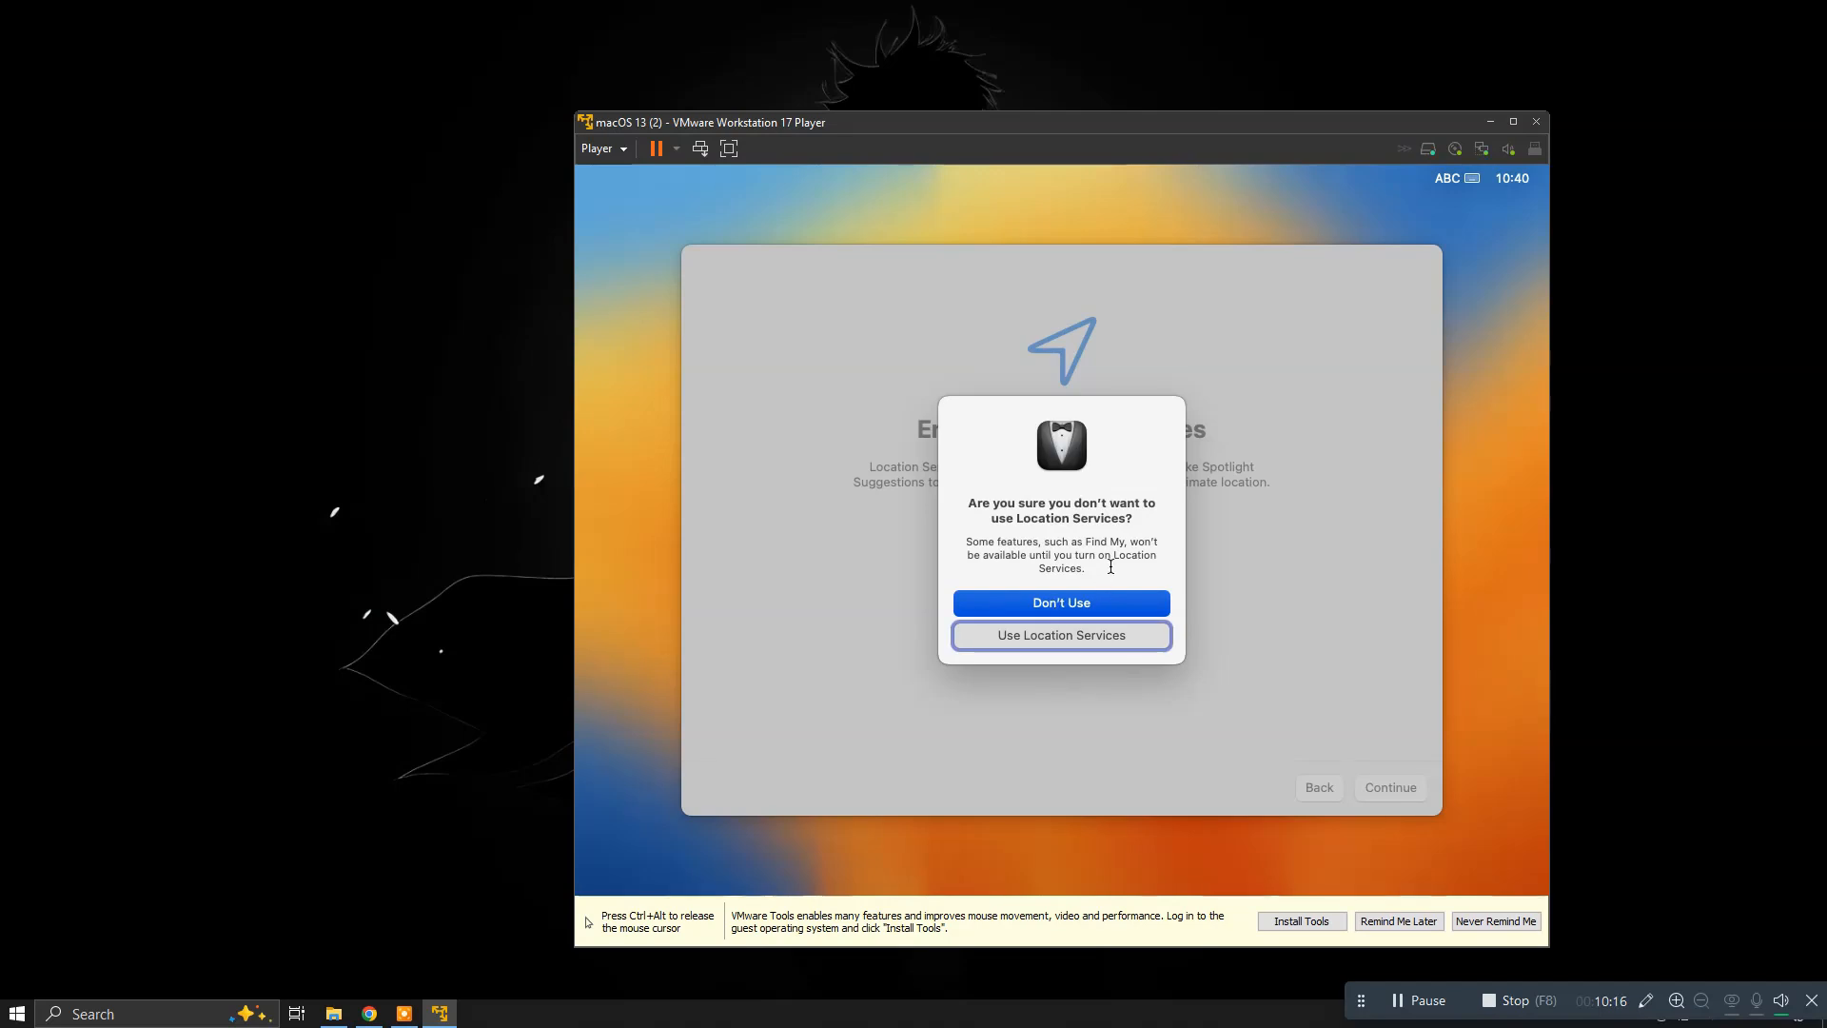
pyautogui.click(1069, 602)
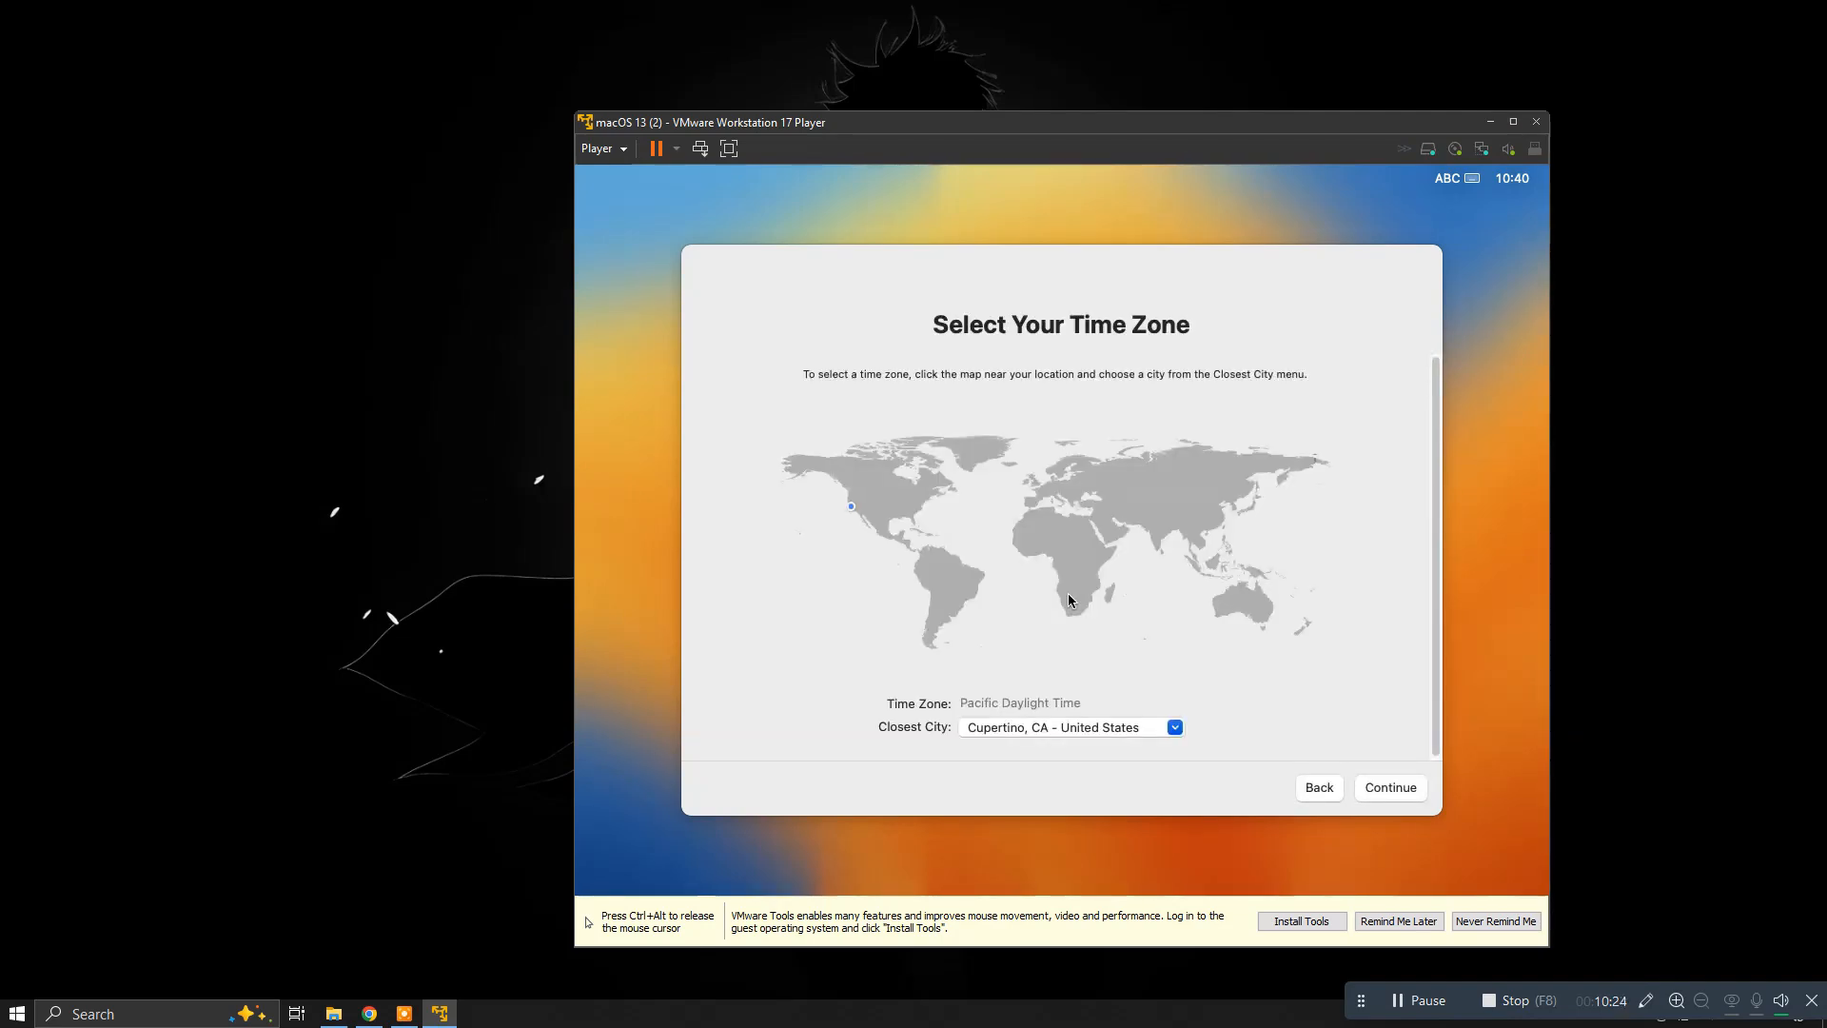
pyautogui.click(1186, 531)
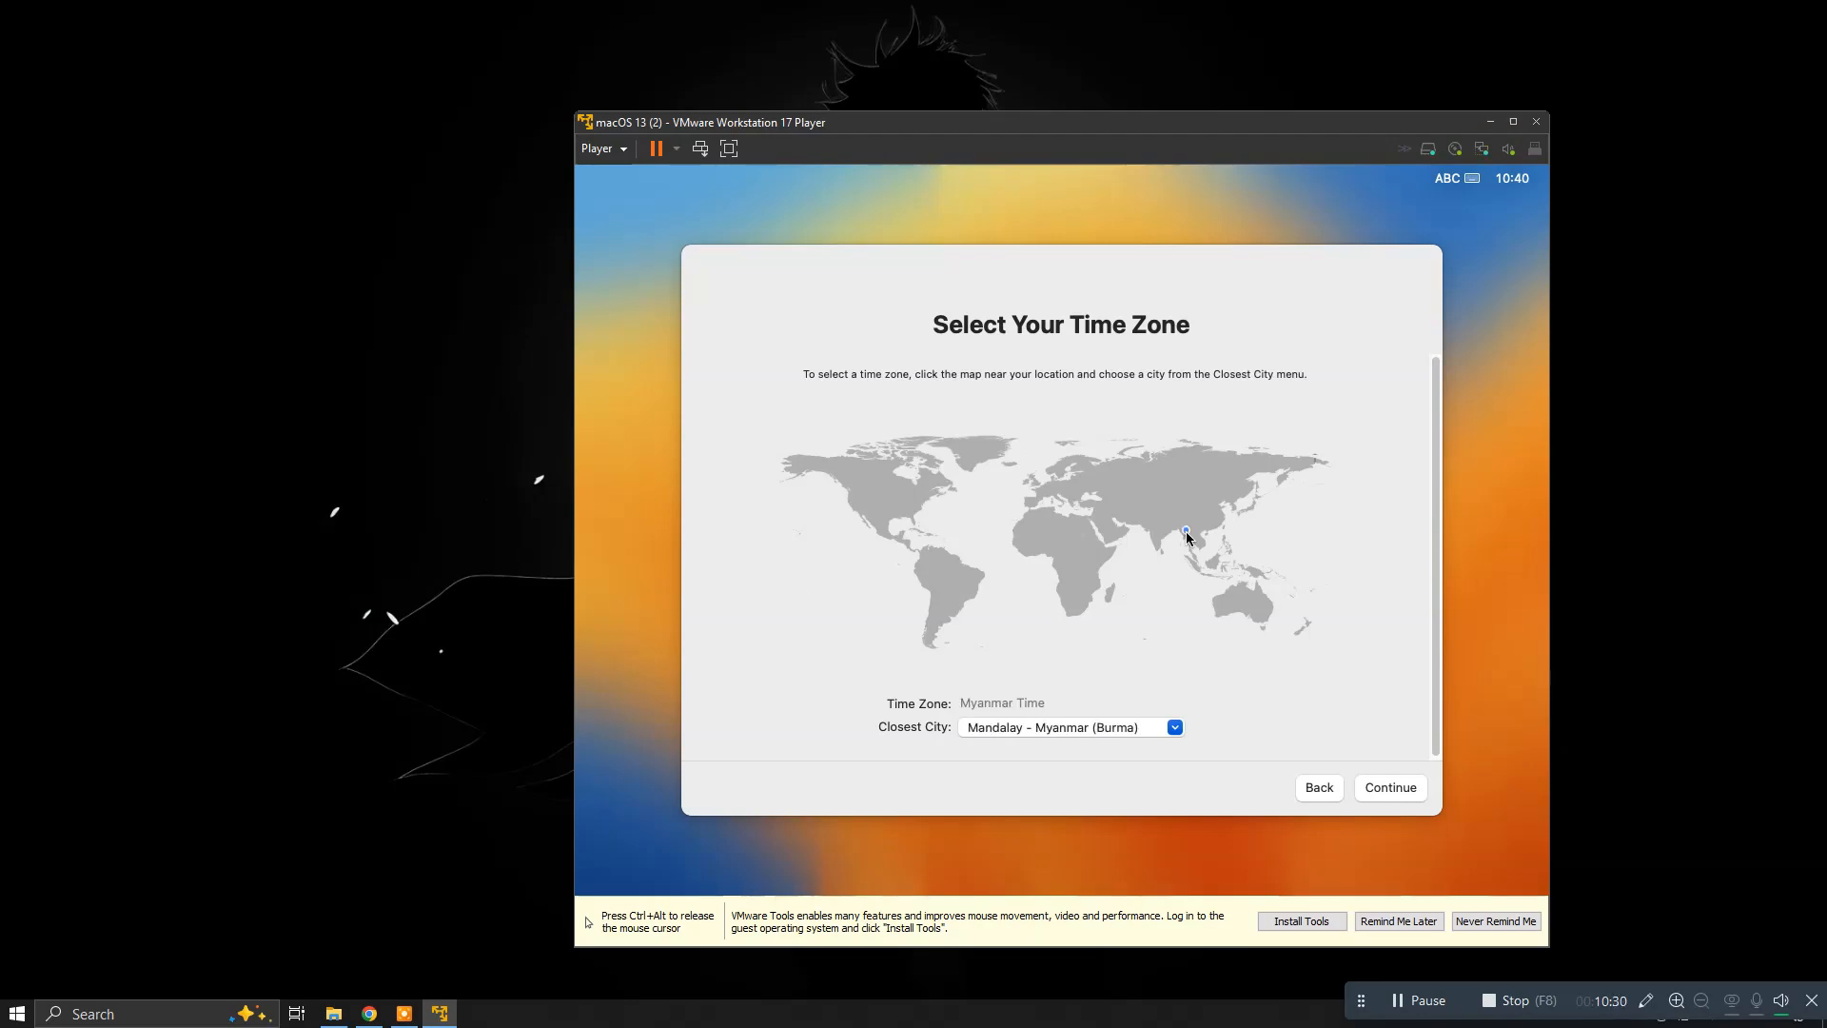
pyautogui.click(1378, 788)
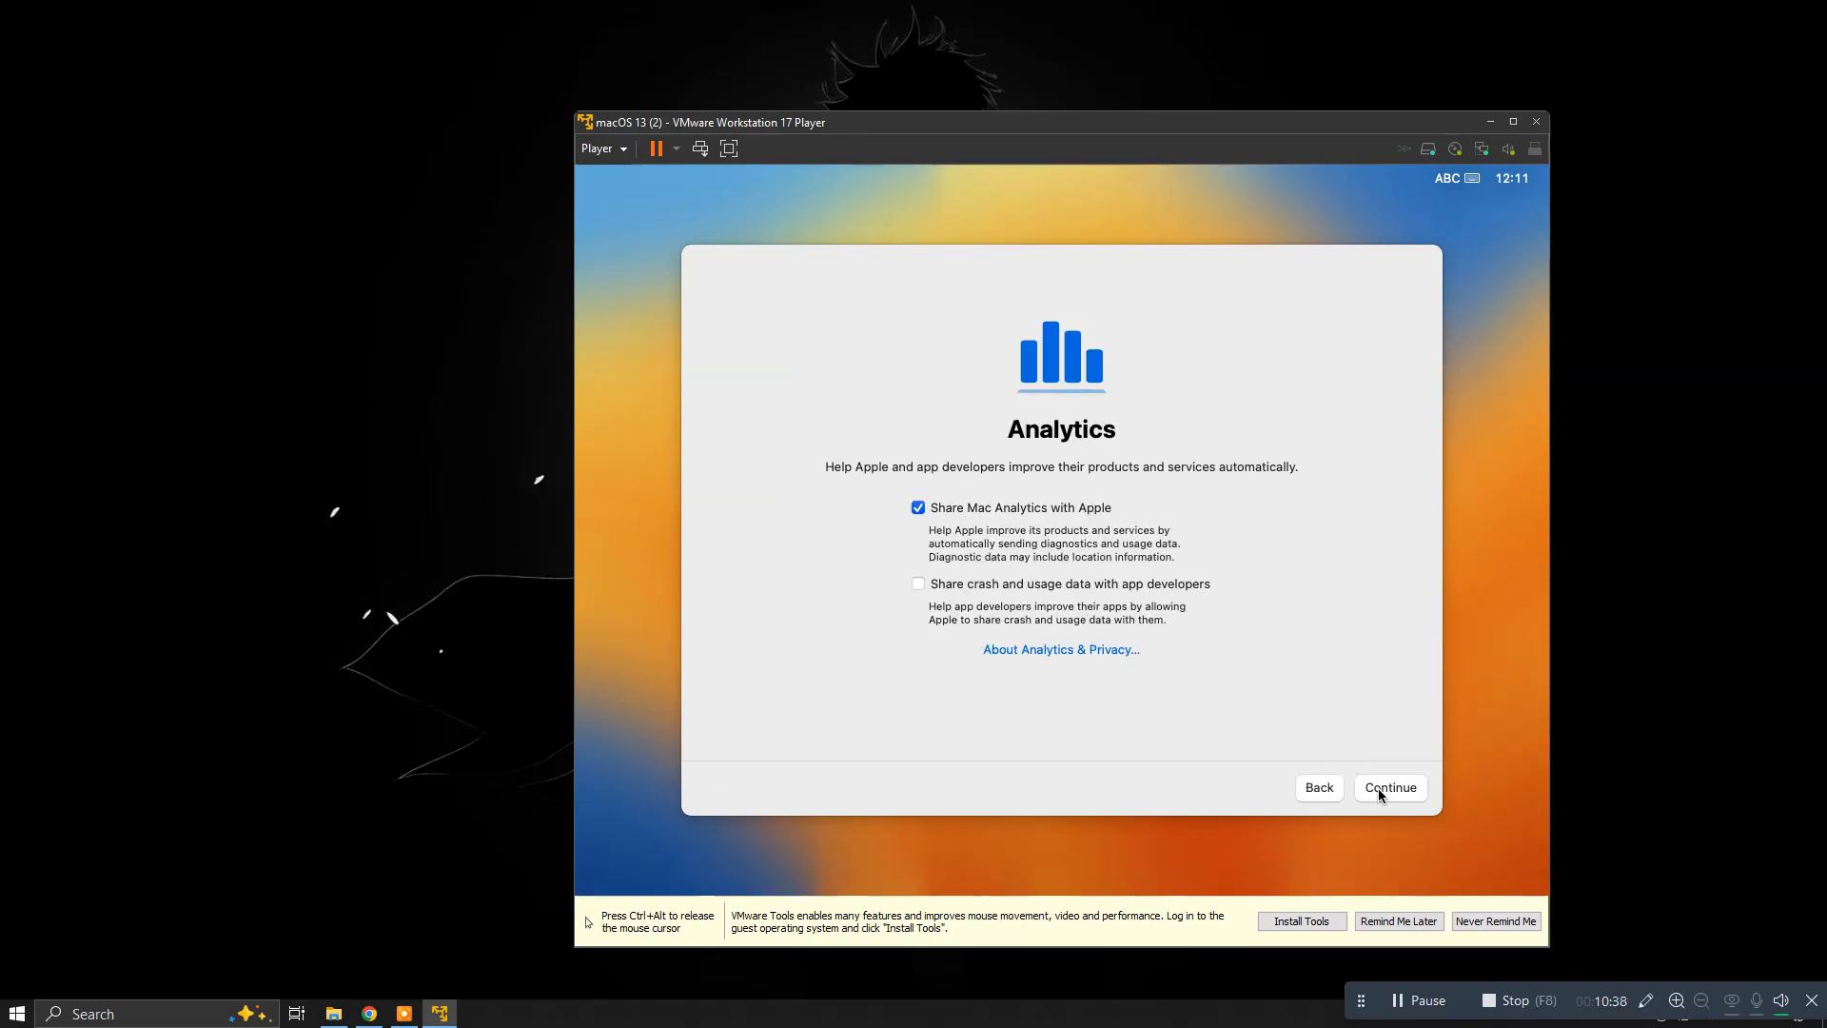
# Turn off sharing Mac Analytics with Apple and continue past the Screen Time page
pyautogui.click(917, 507)
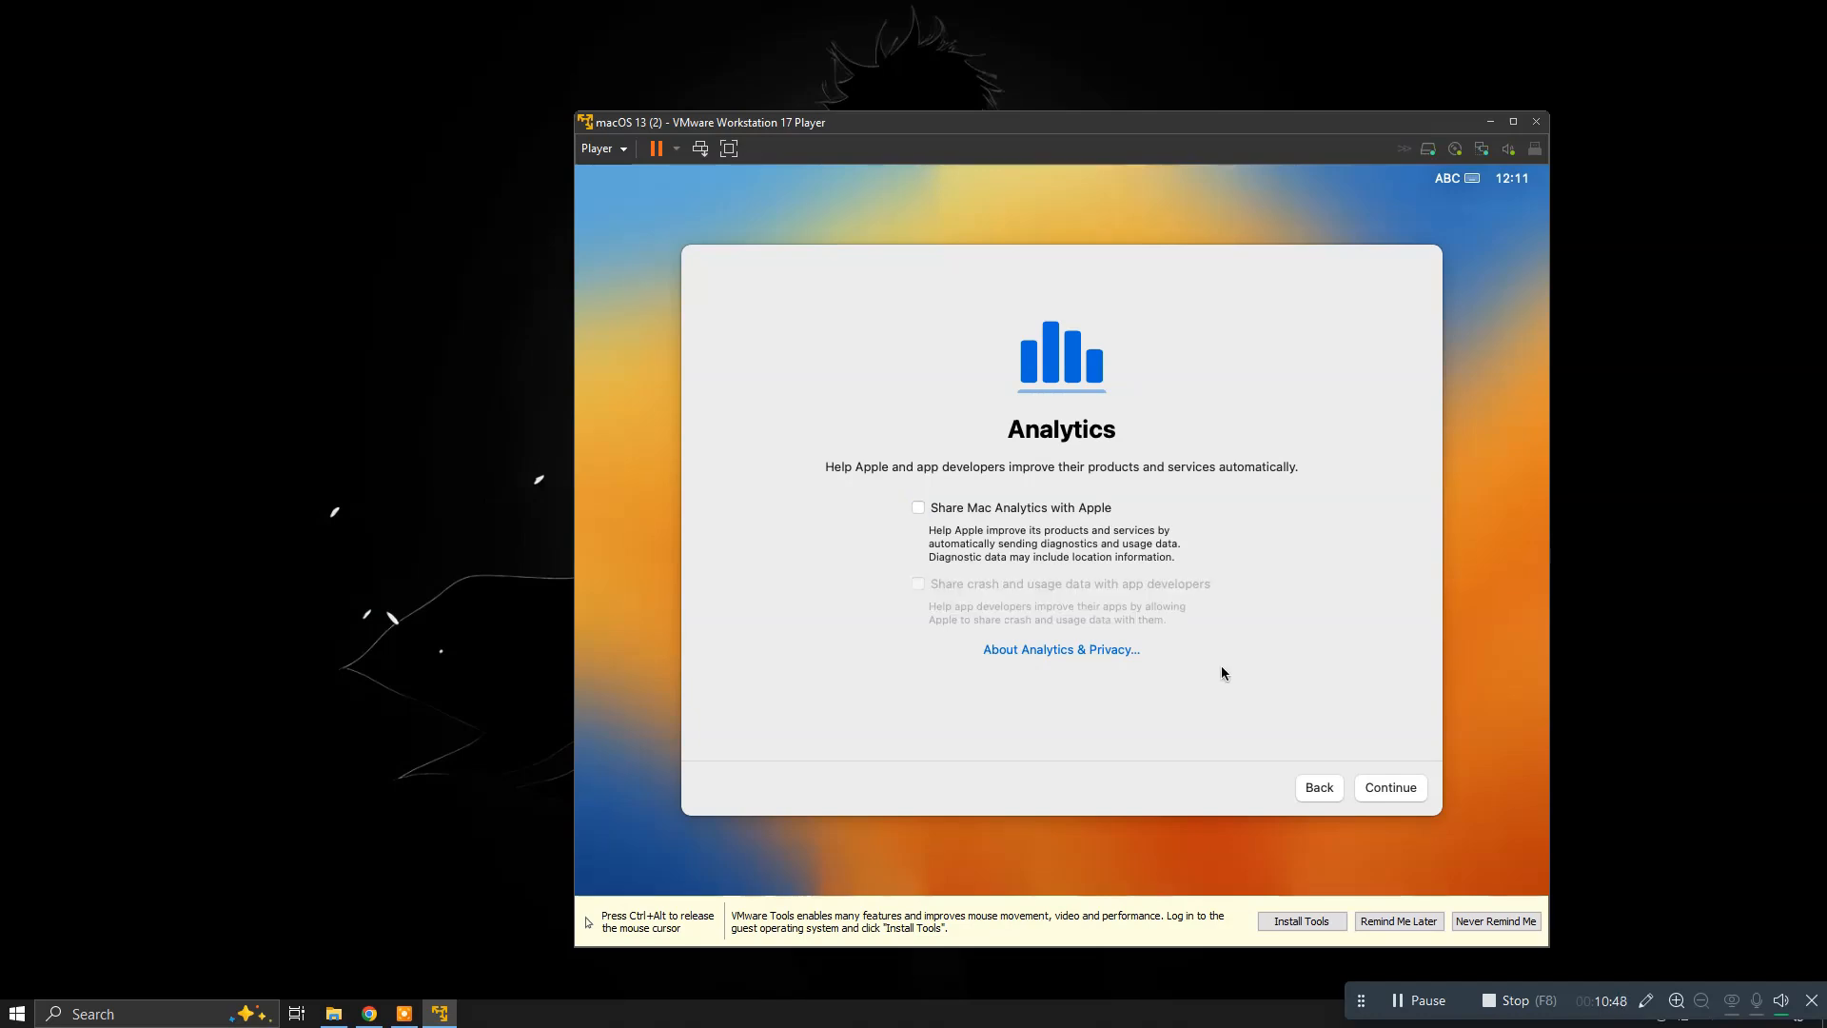
pyautogui.click(1377, 791)
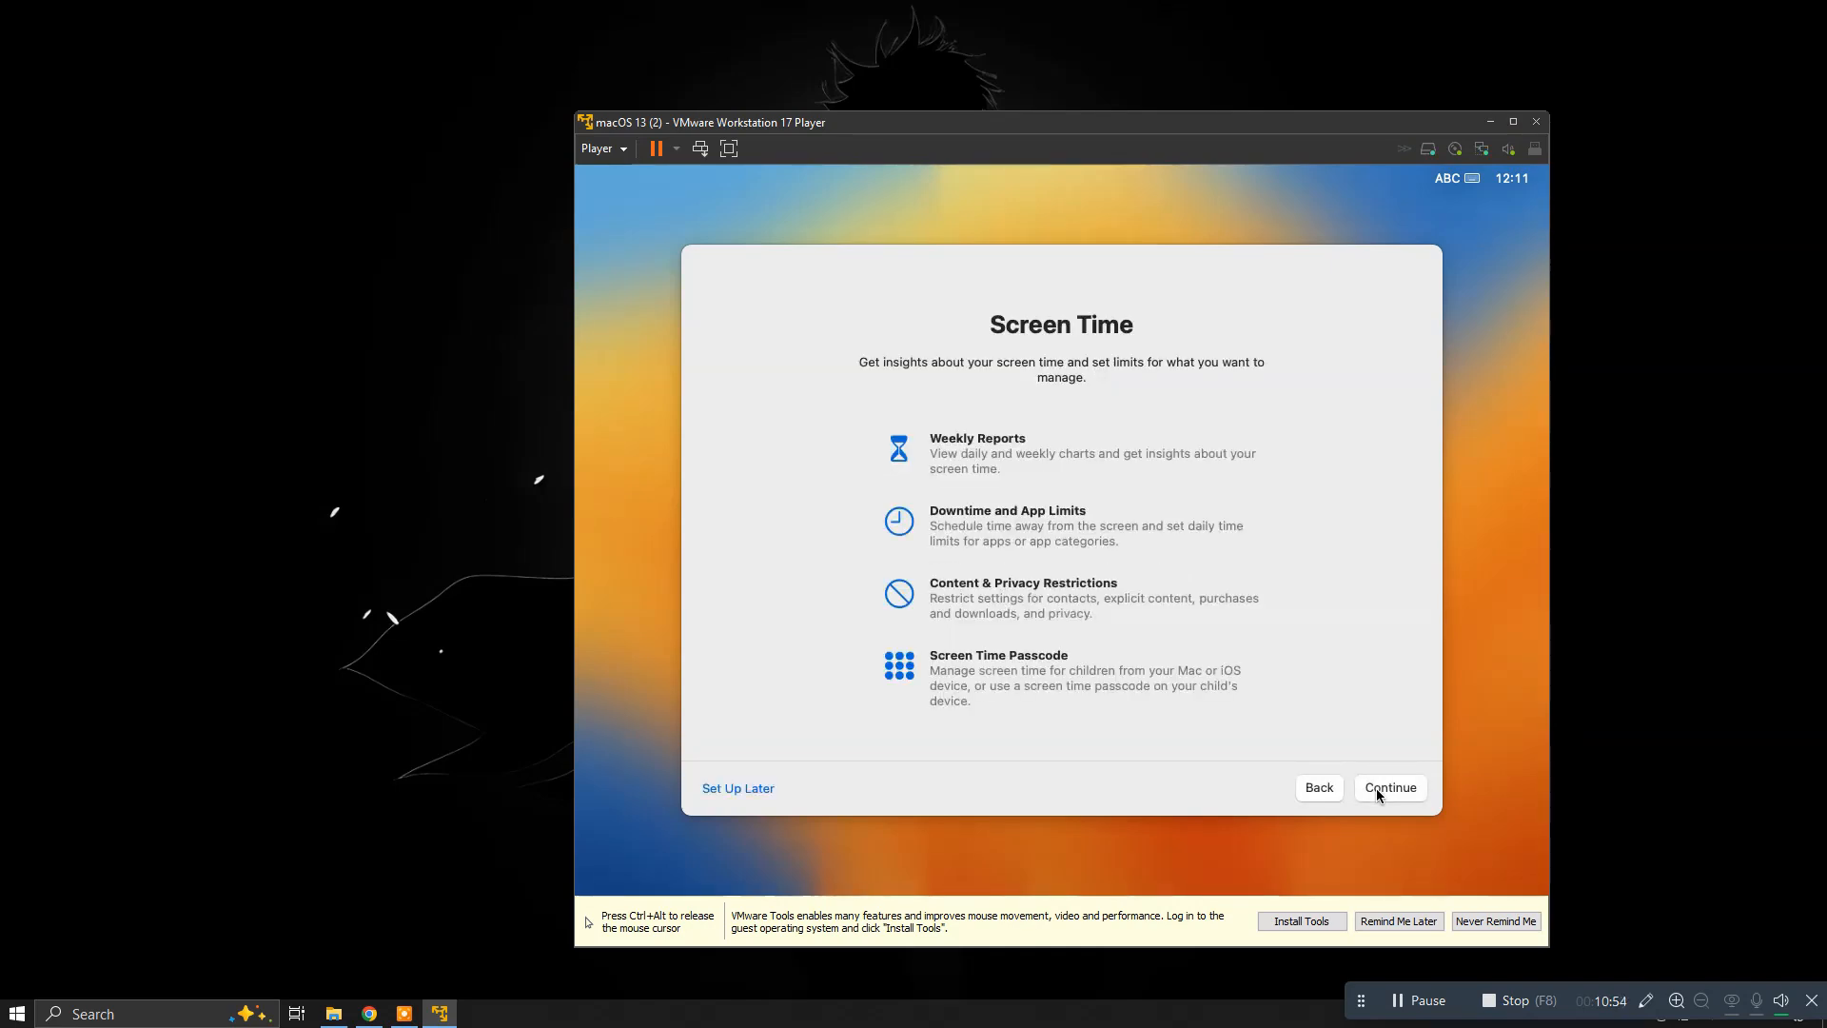
pyautogui.click(1376, 788)
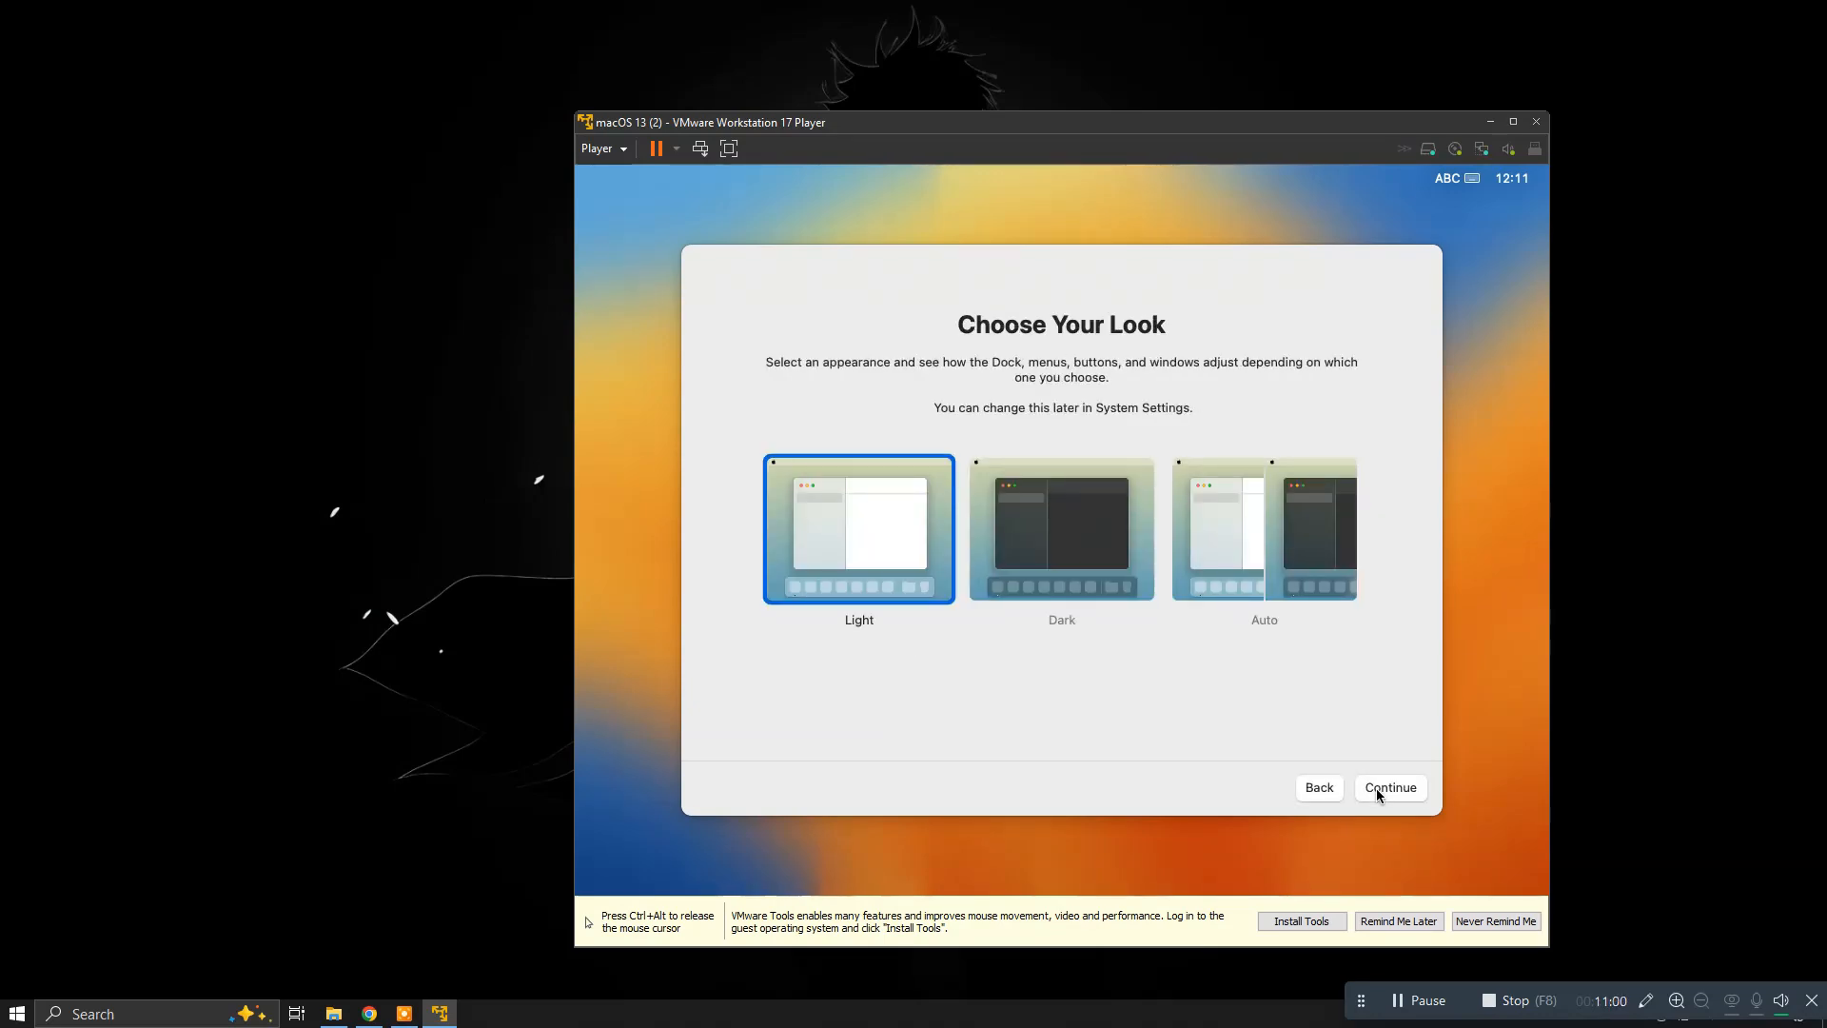
# Choose the Dark look and finish the macOS setup
pyautogui.click(1078, 566)
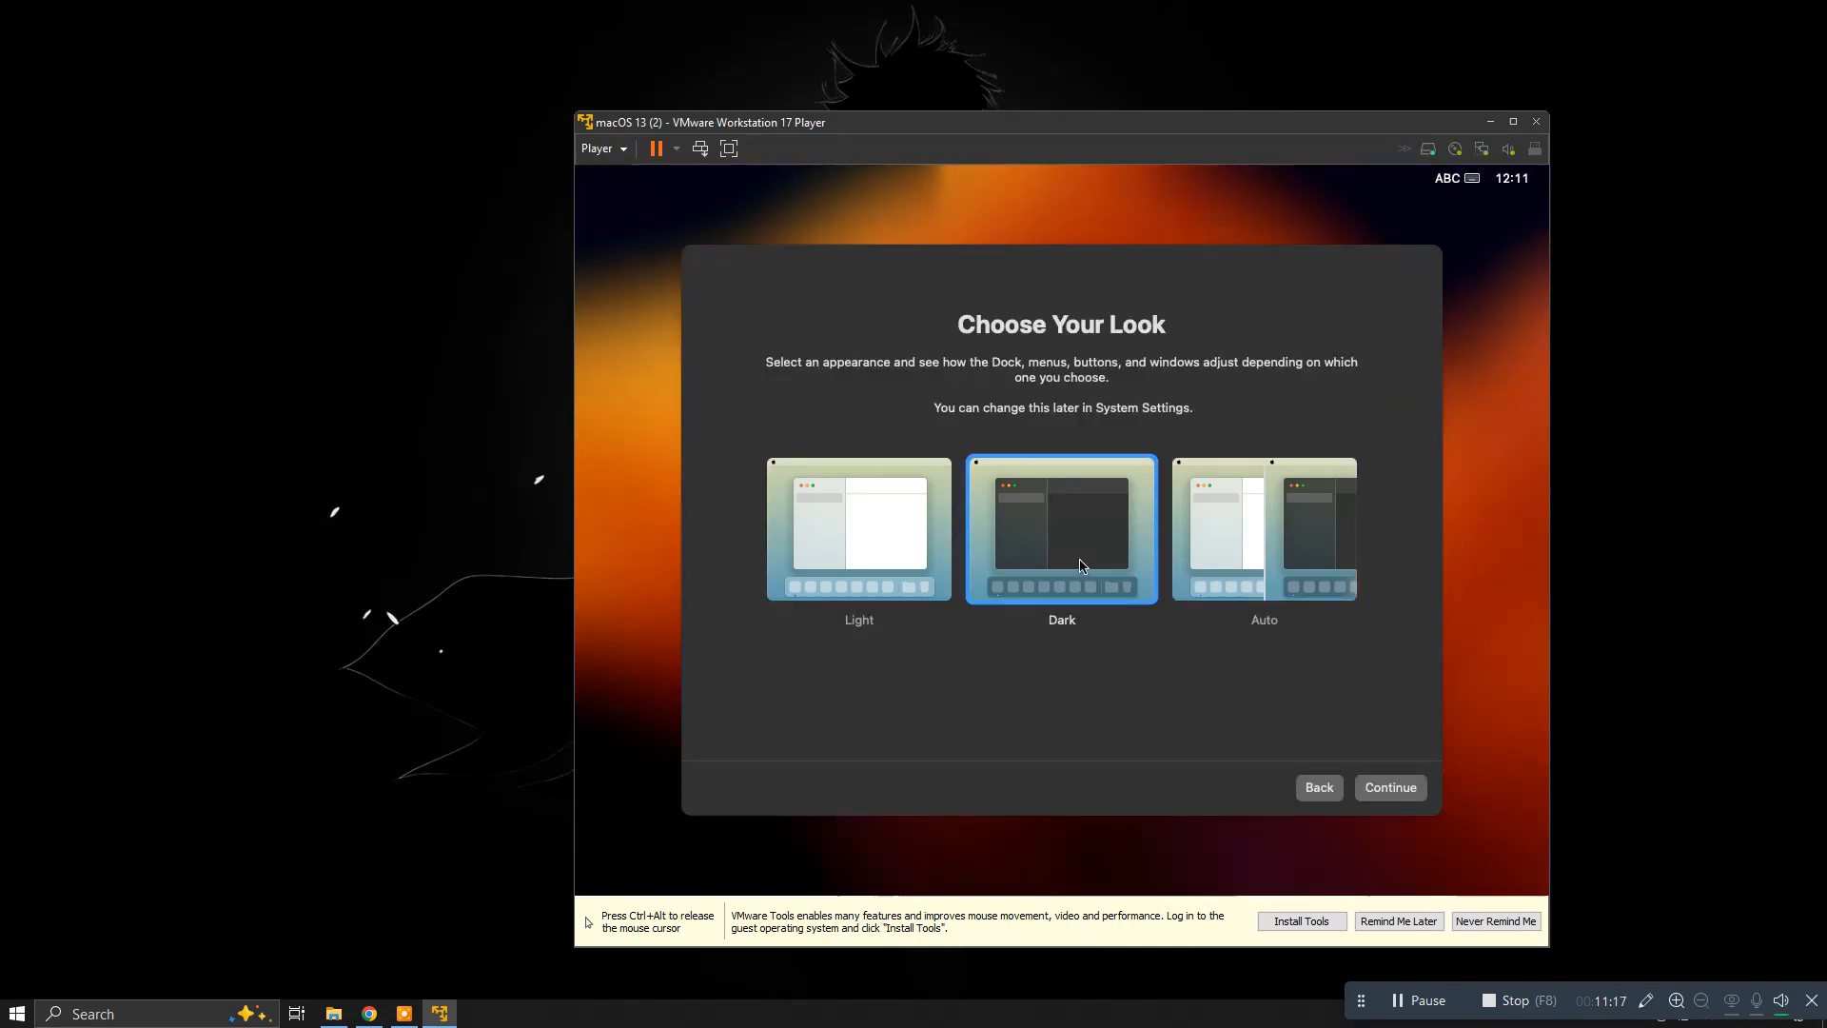
pyautogui.click(1385, 789)
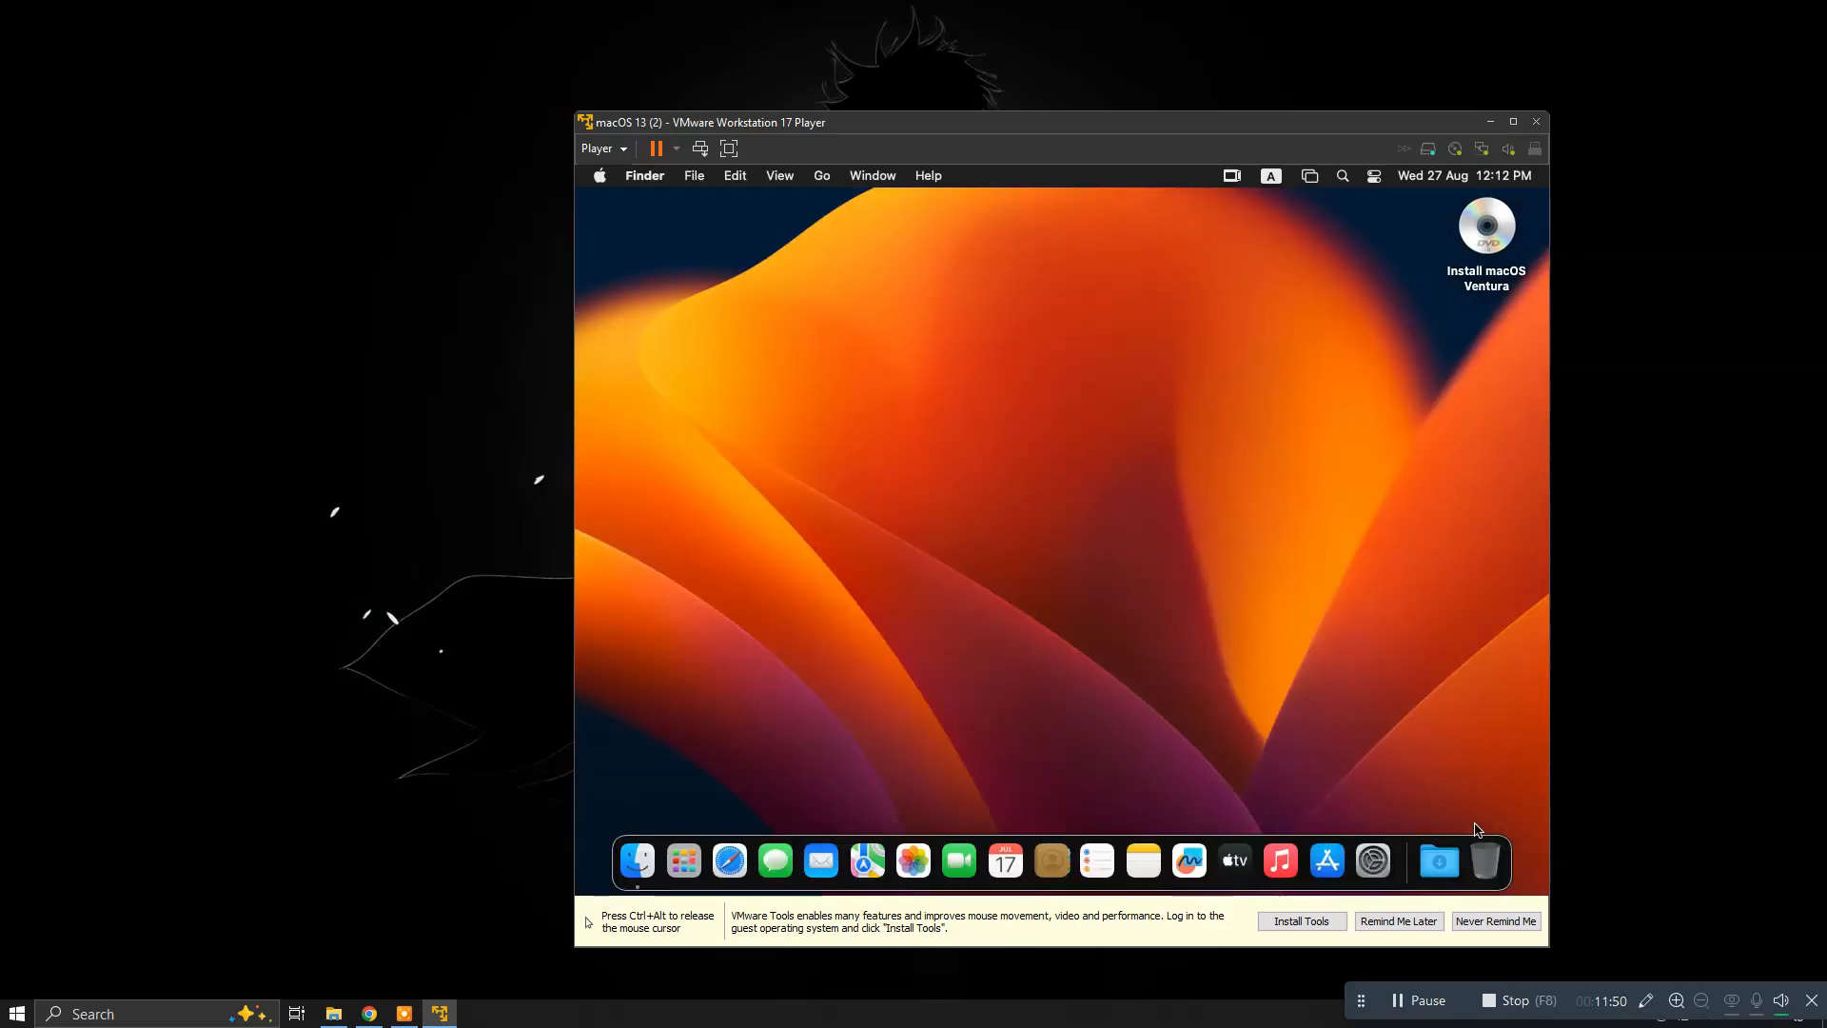
pyautogui.hotkey('ctrl', 'alt')
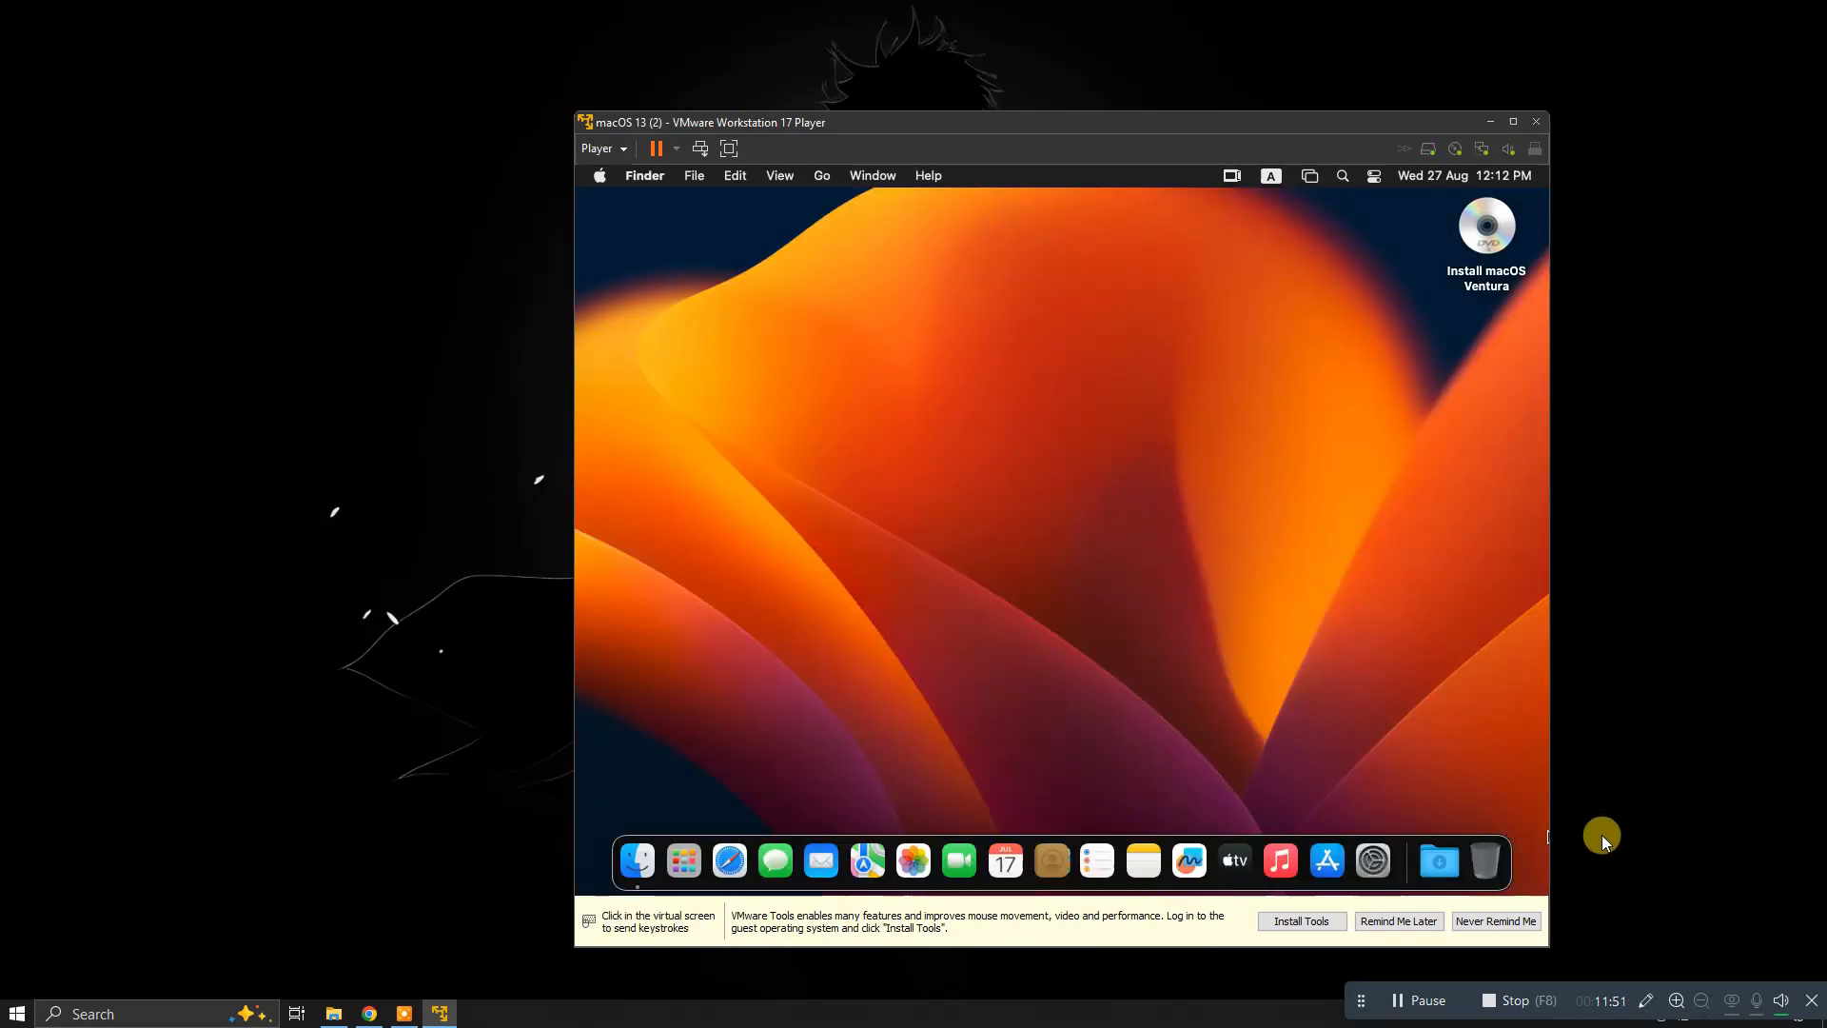
pyautogui.click(1427, 999)
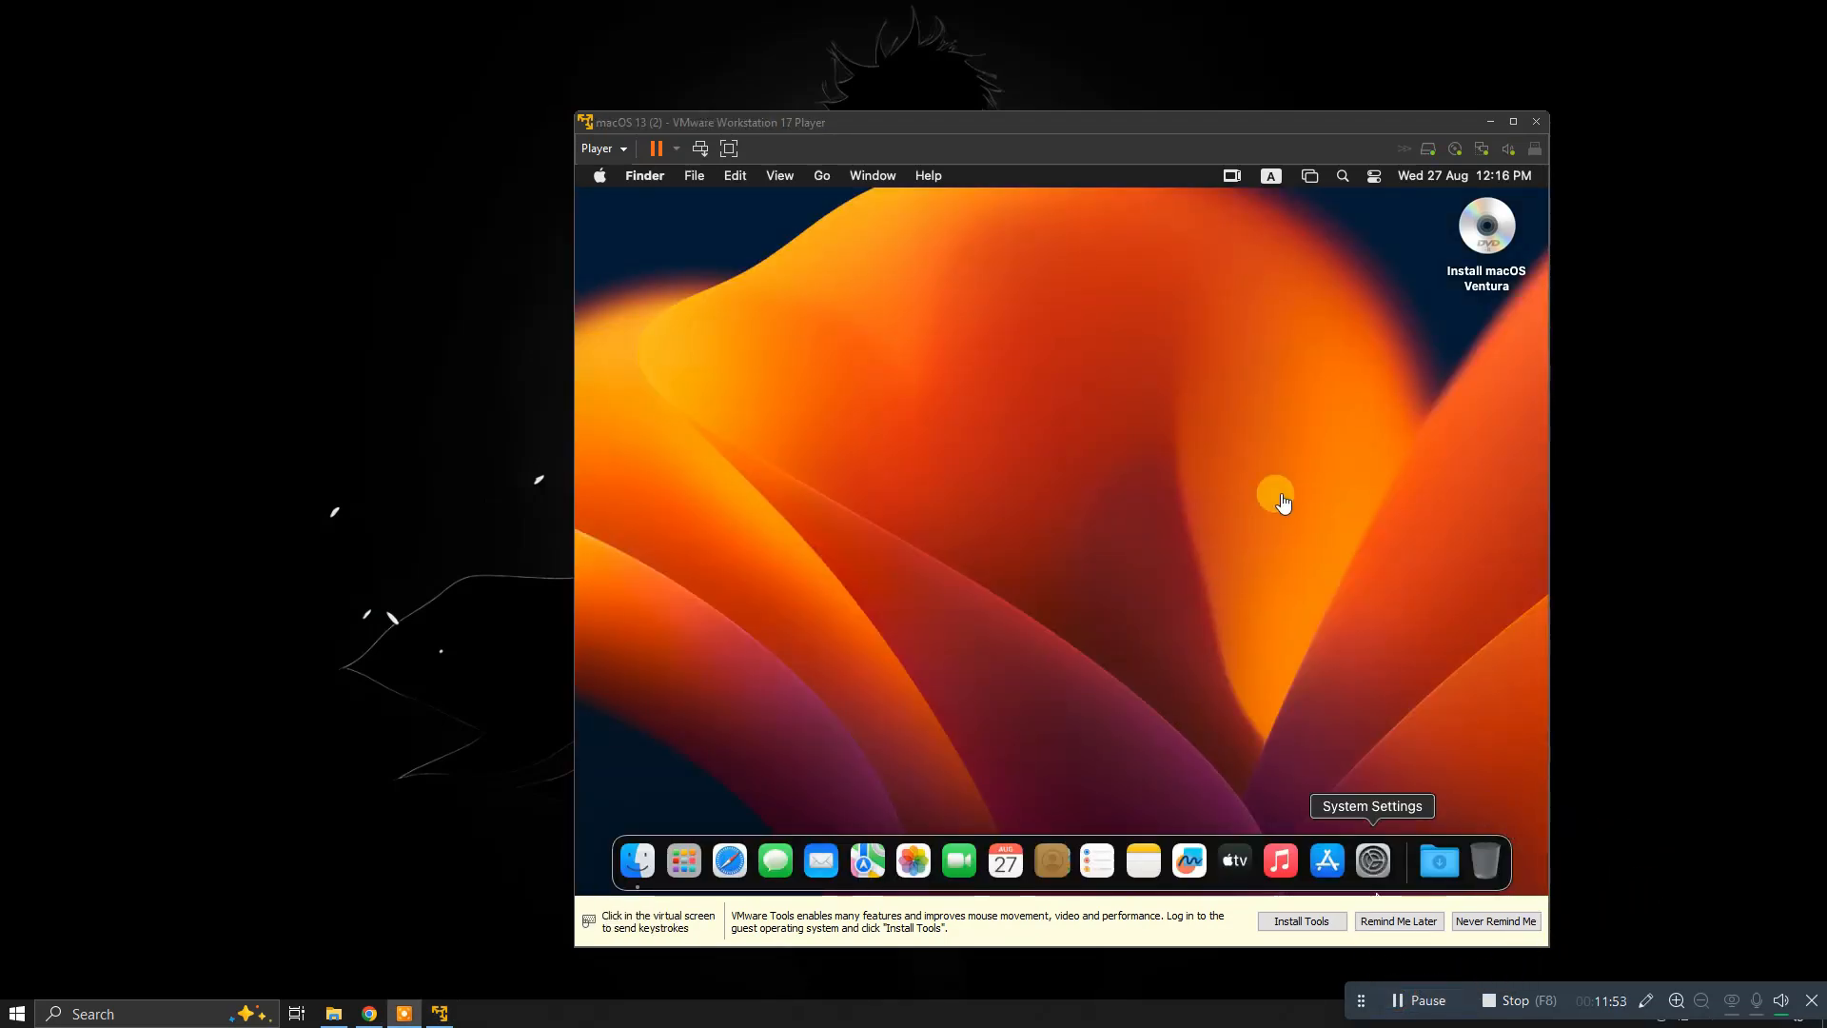
# Eject the Install macOS Ventura disc from the macOS desktop
pyautogui.click(1277, 500)
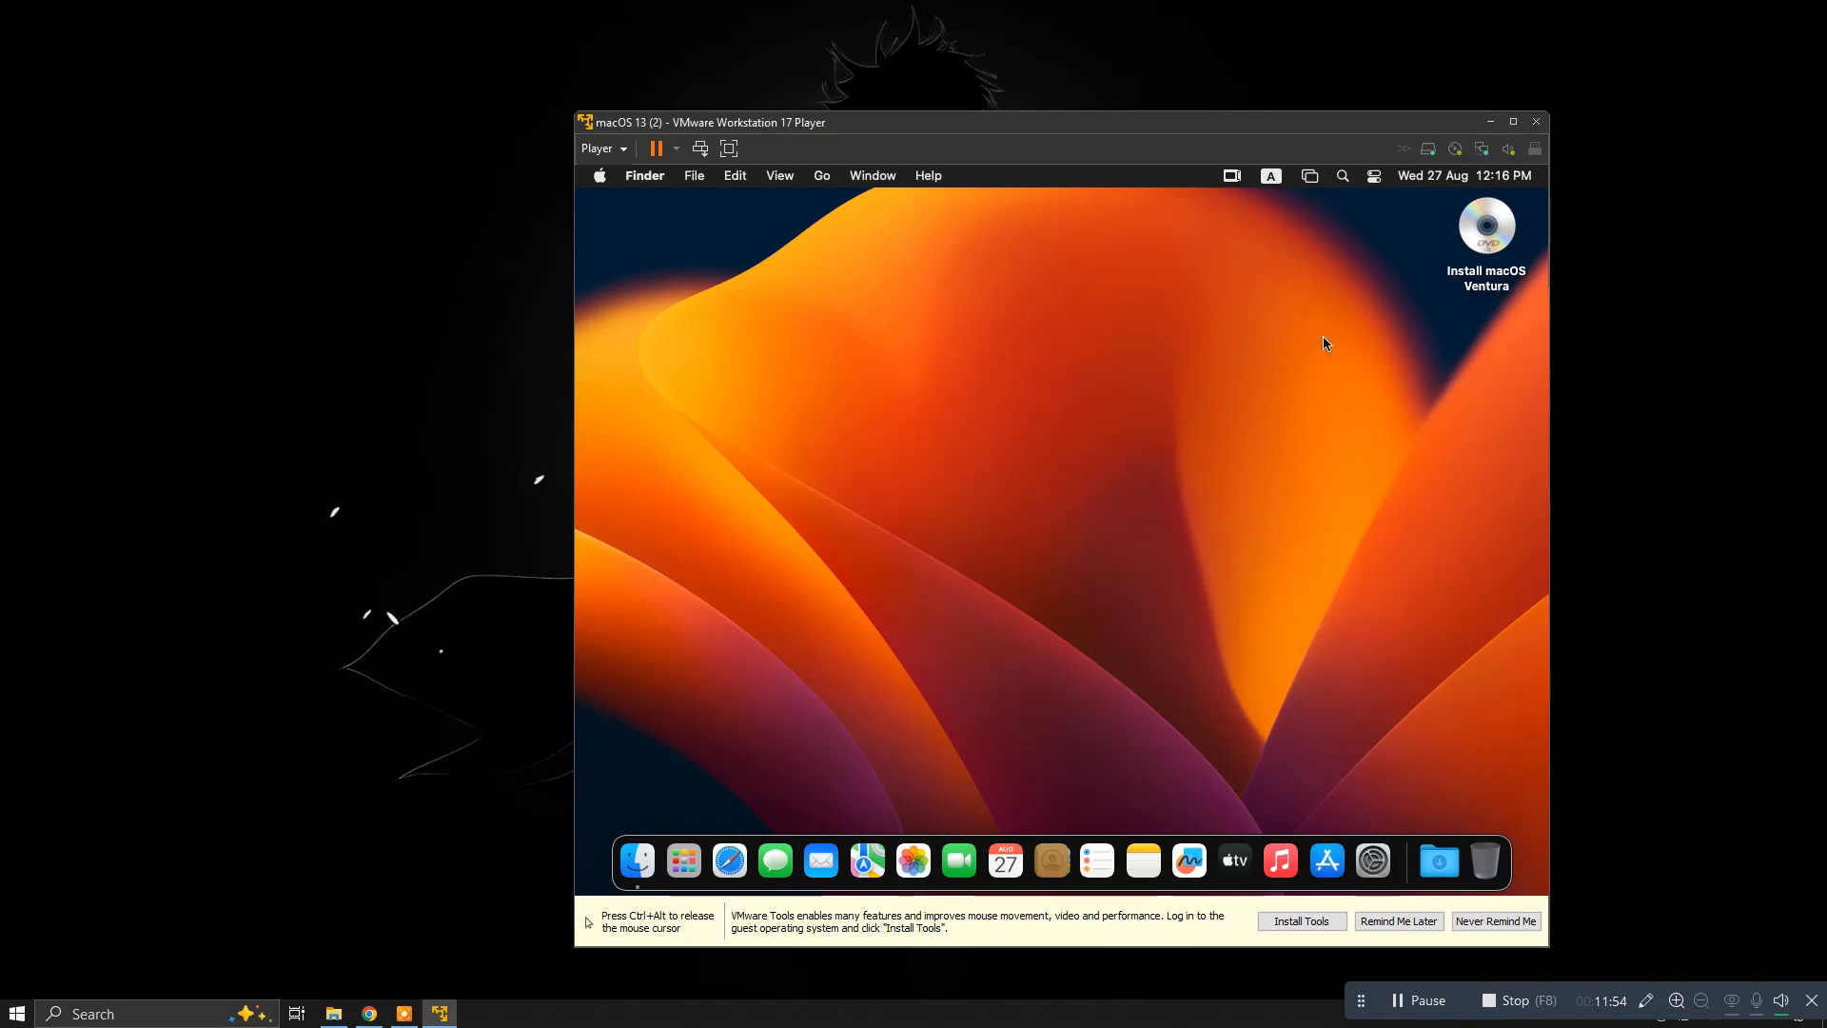
pyautogui.click(1483, 223)
pyautogui.rightClick(1485, 228)
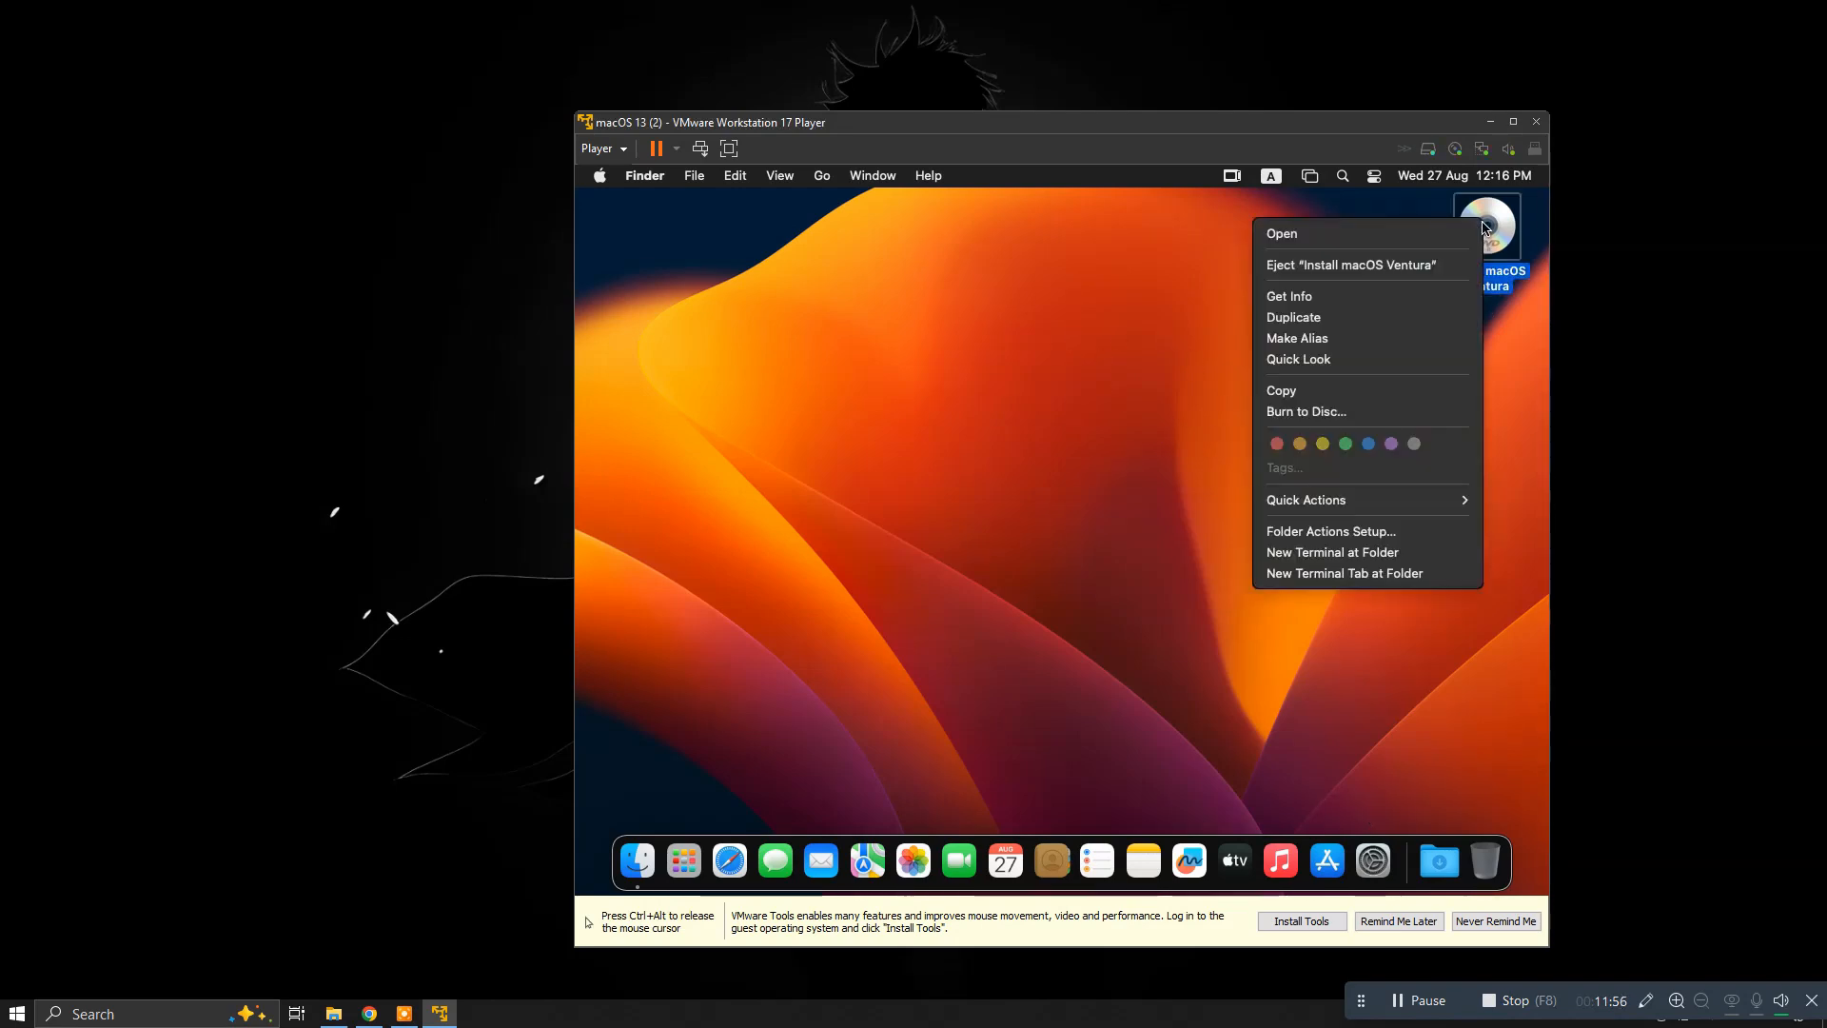
pyautogui.click(1342, 268)
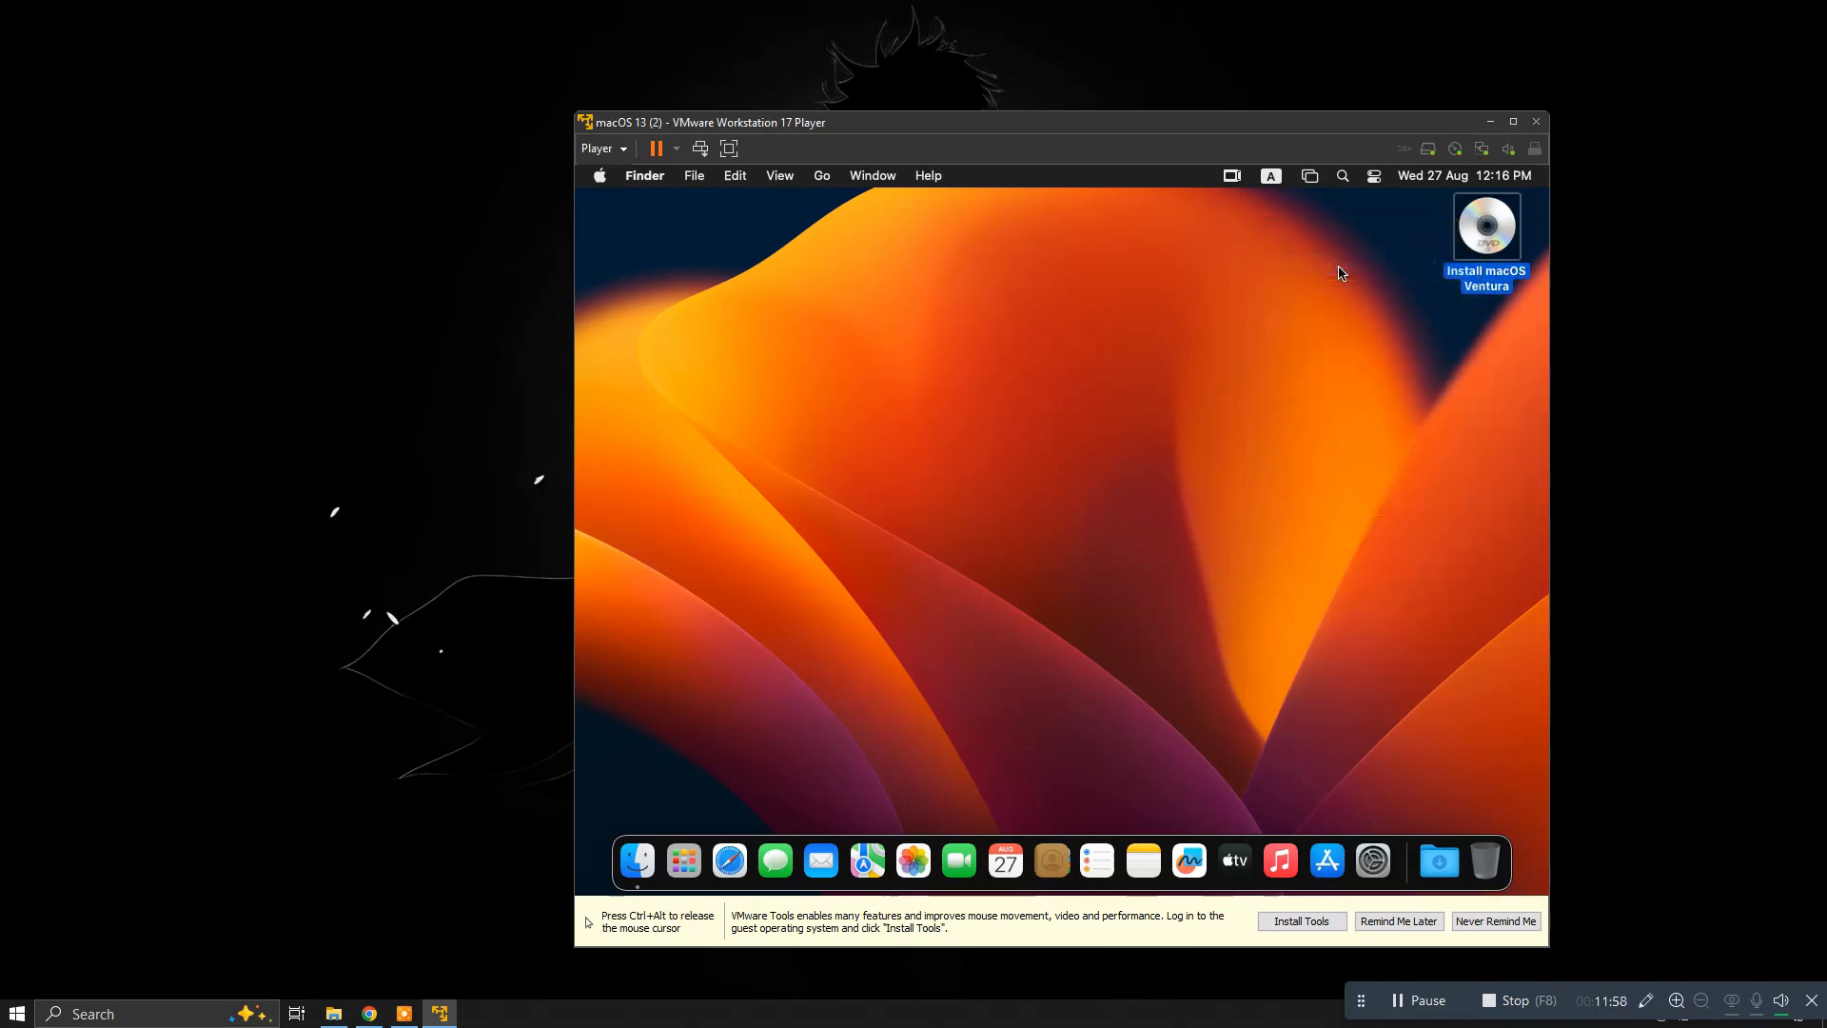
# Have VMware Player mount the VMware Tools installer in the virtual machine
pyautogui.hotkey('ctrl', 'alt')
pyautogui.click(599, 149)
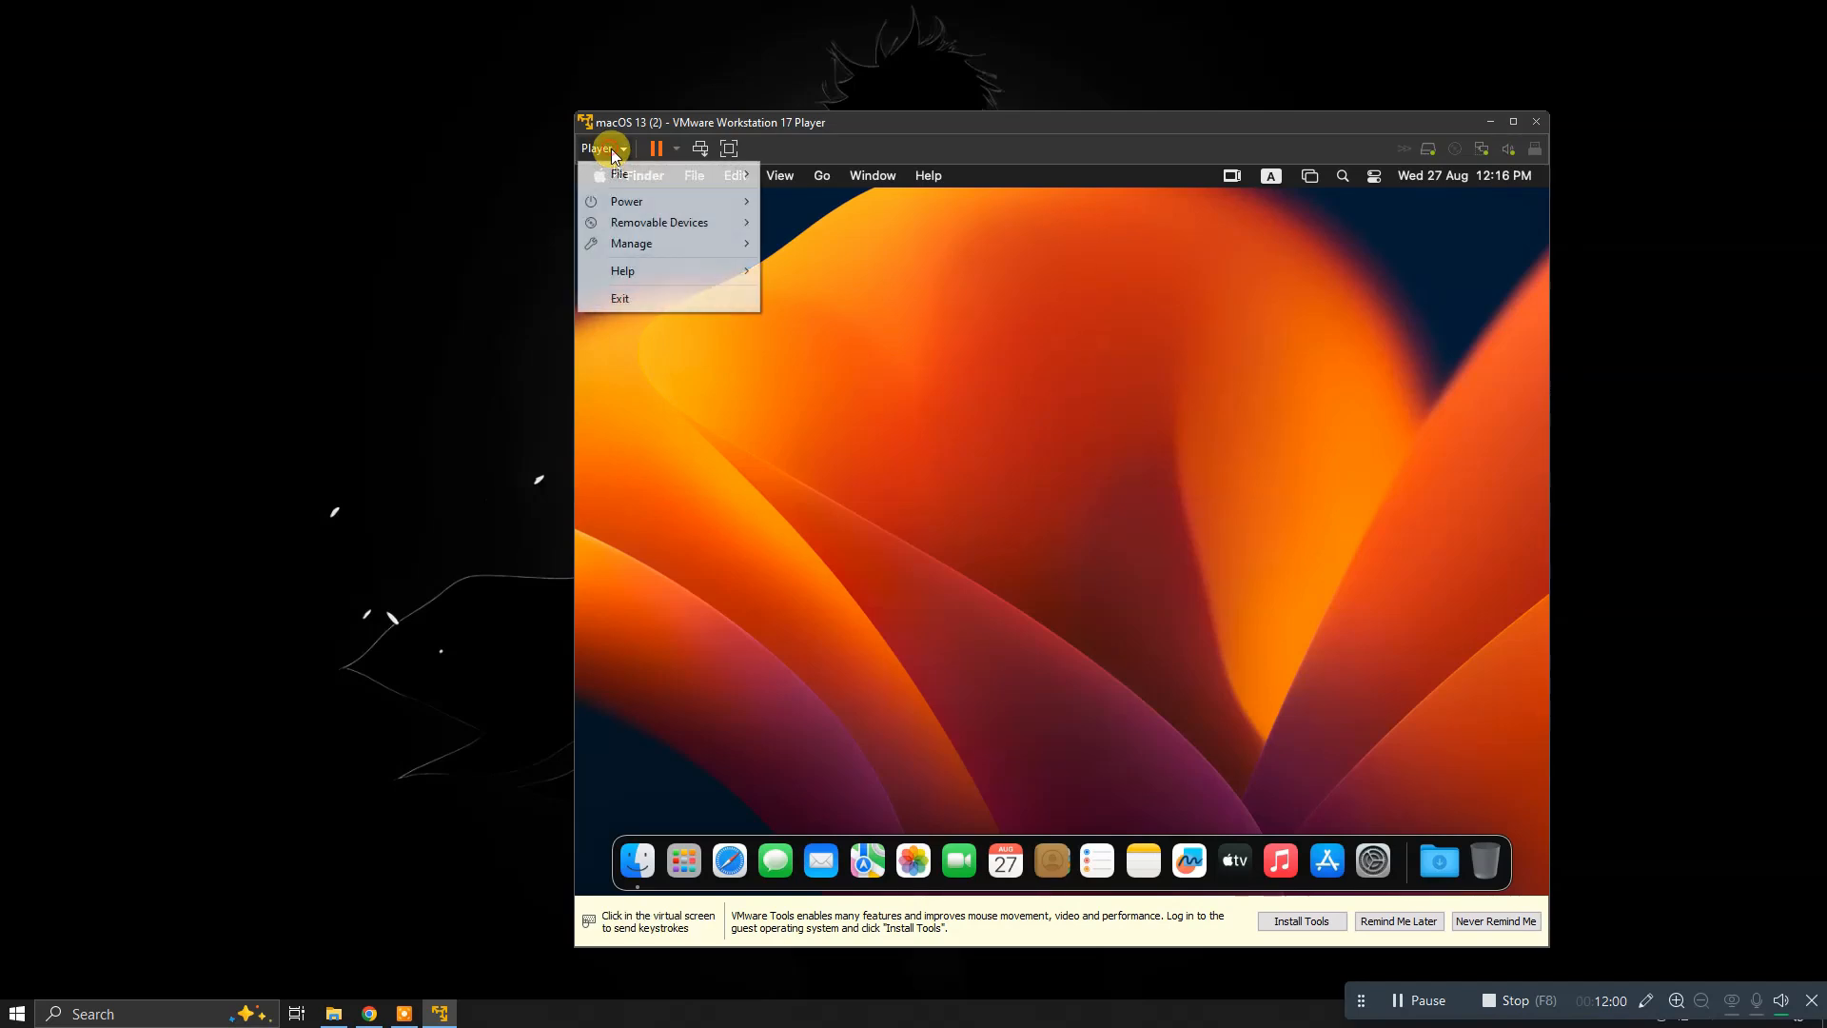
pyautogui.moveTo(642, 243)
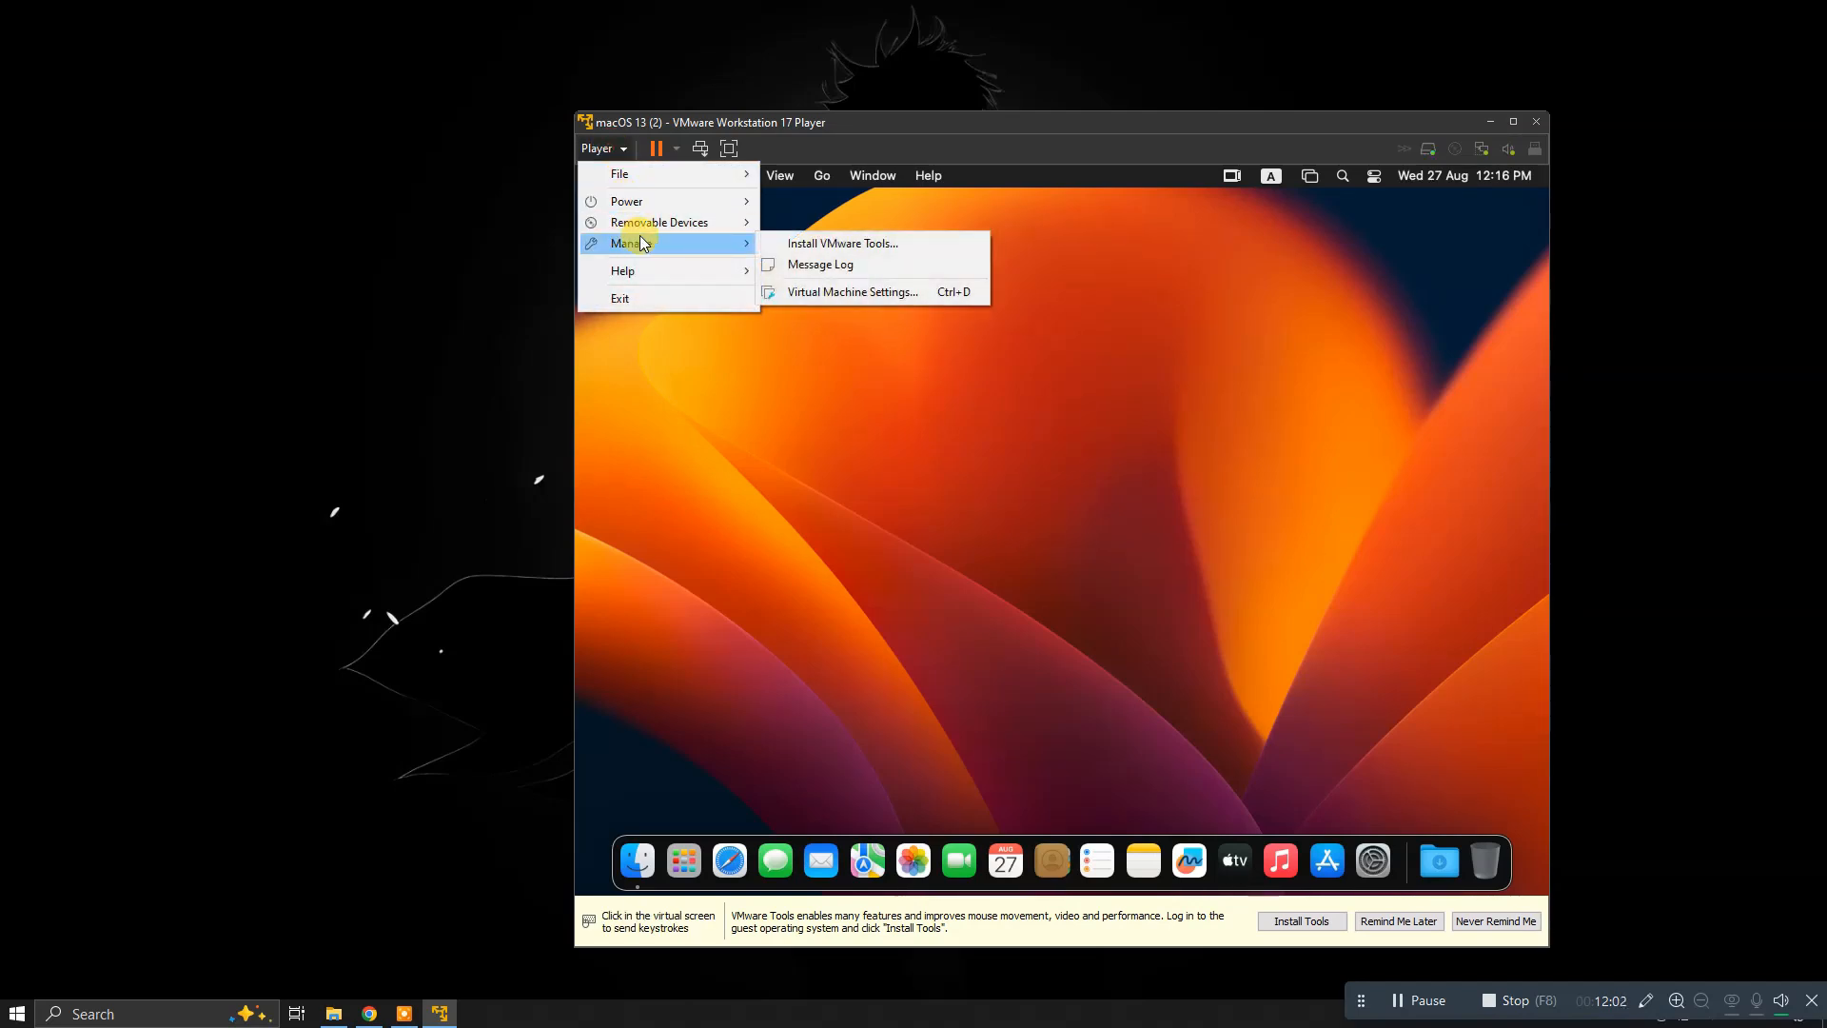
pyautogui.click(793, 244)
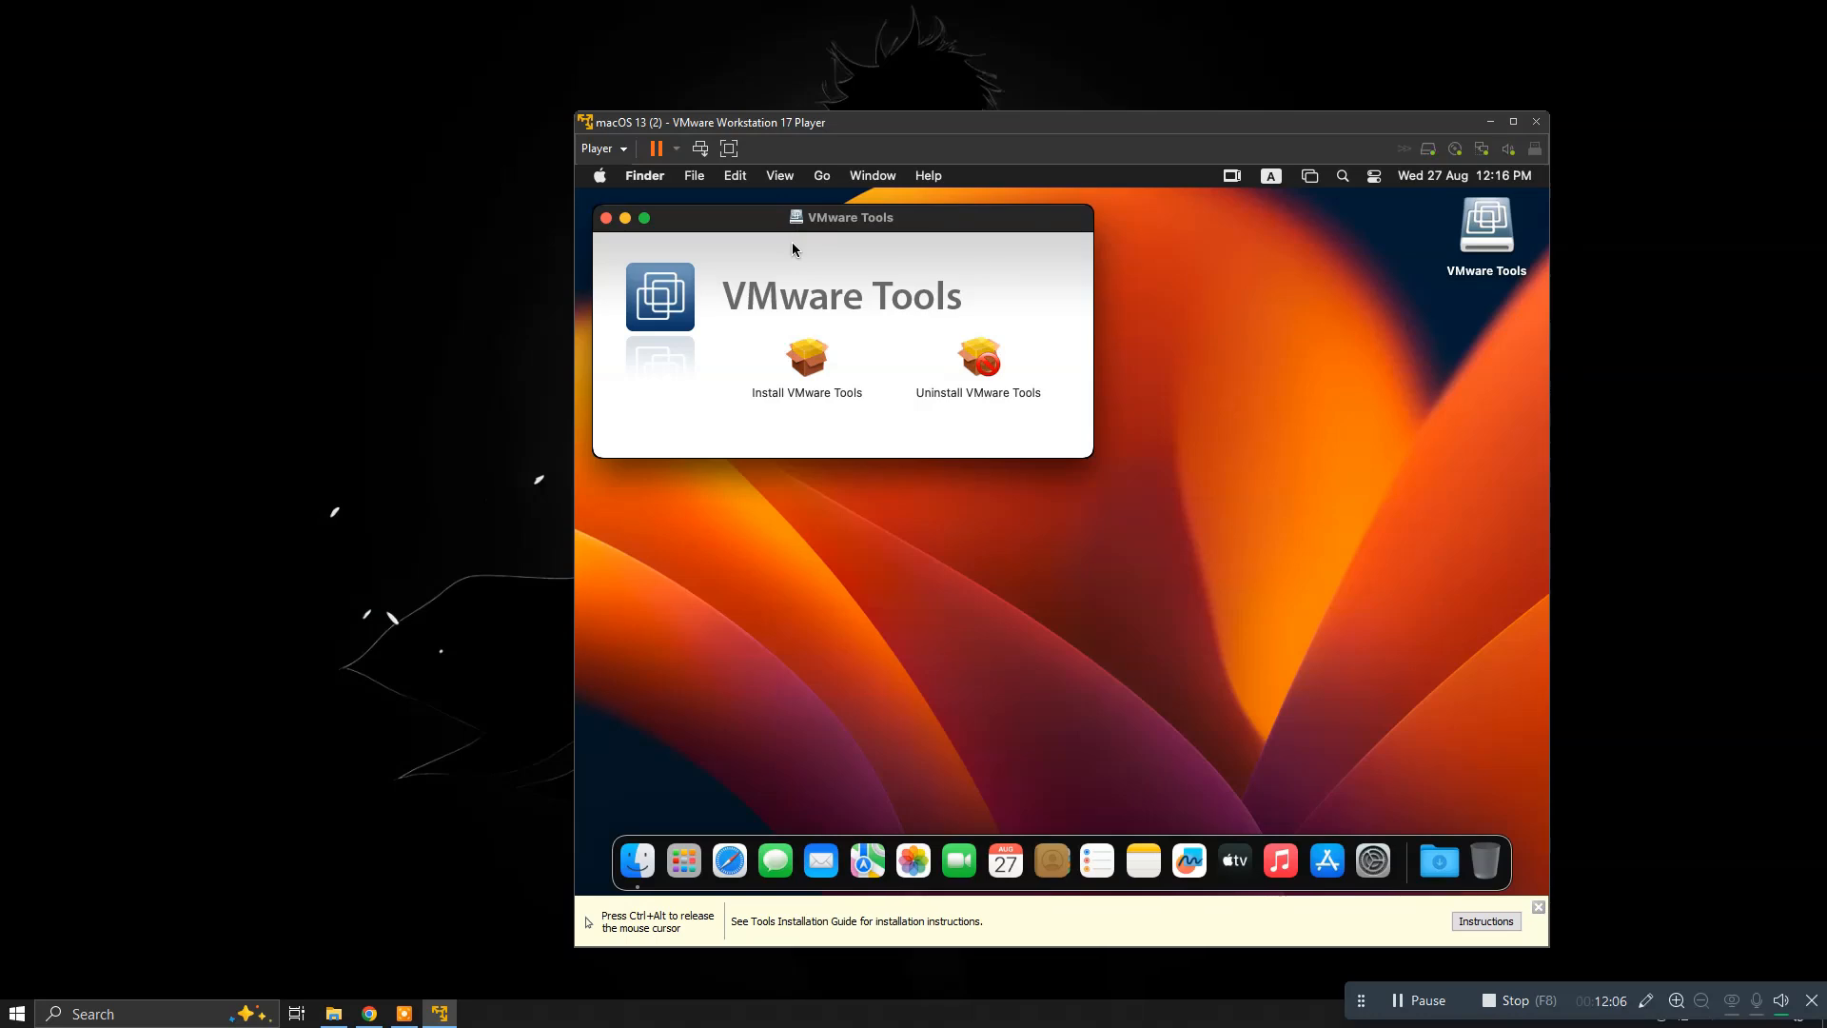
# Launch Install VMware Tools and proceed through the installer to start the installation
pyautogui.click(816, 373)
pyautogui.doubleClick(816, 374)
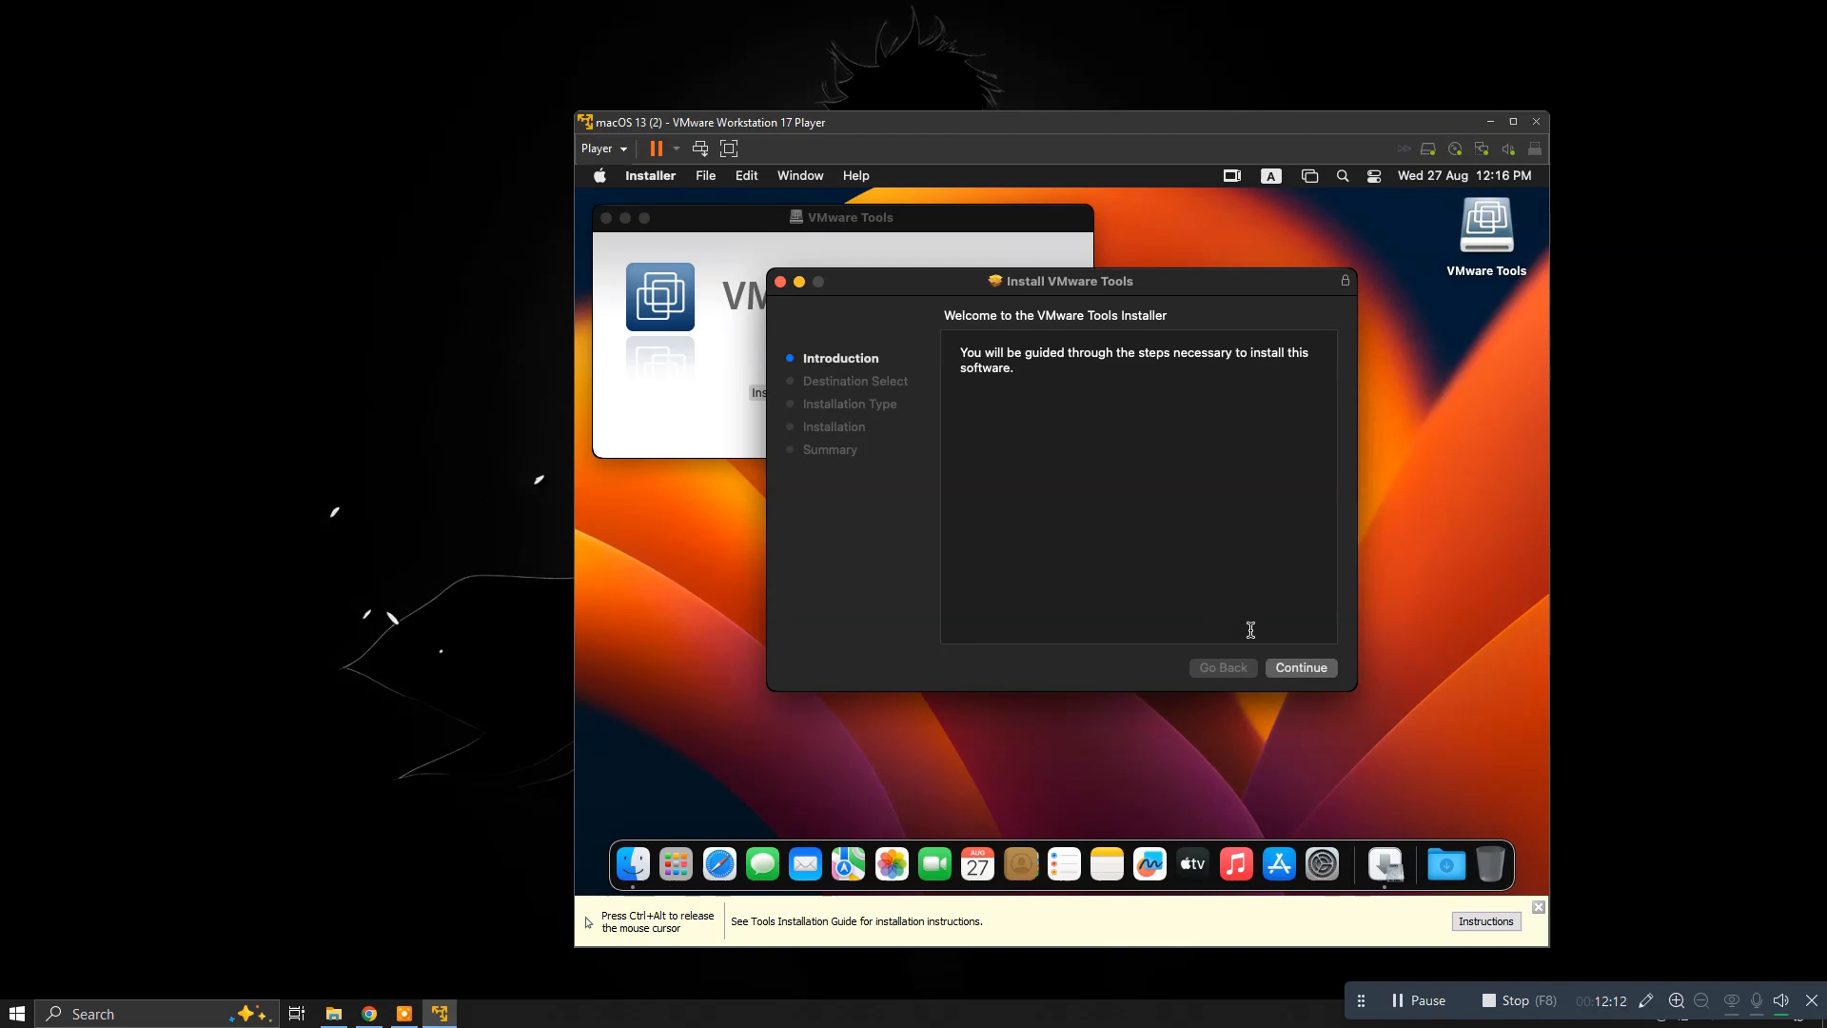
pyautogui.click(1299, 667)
pyautogui.click(1296, 669)
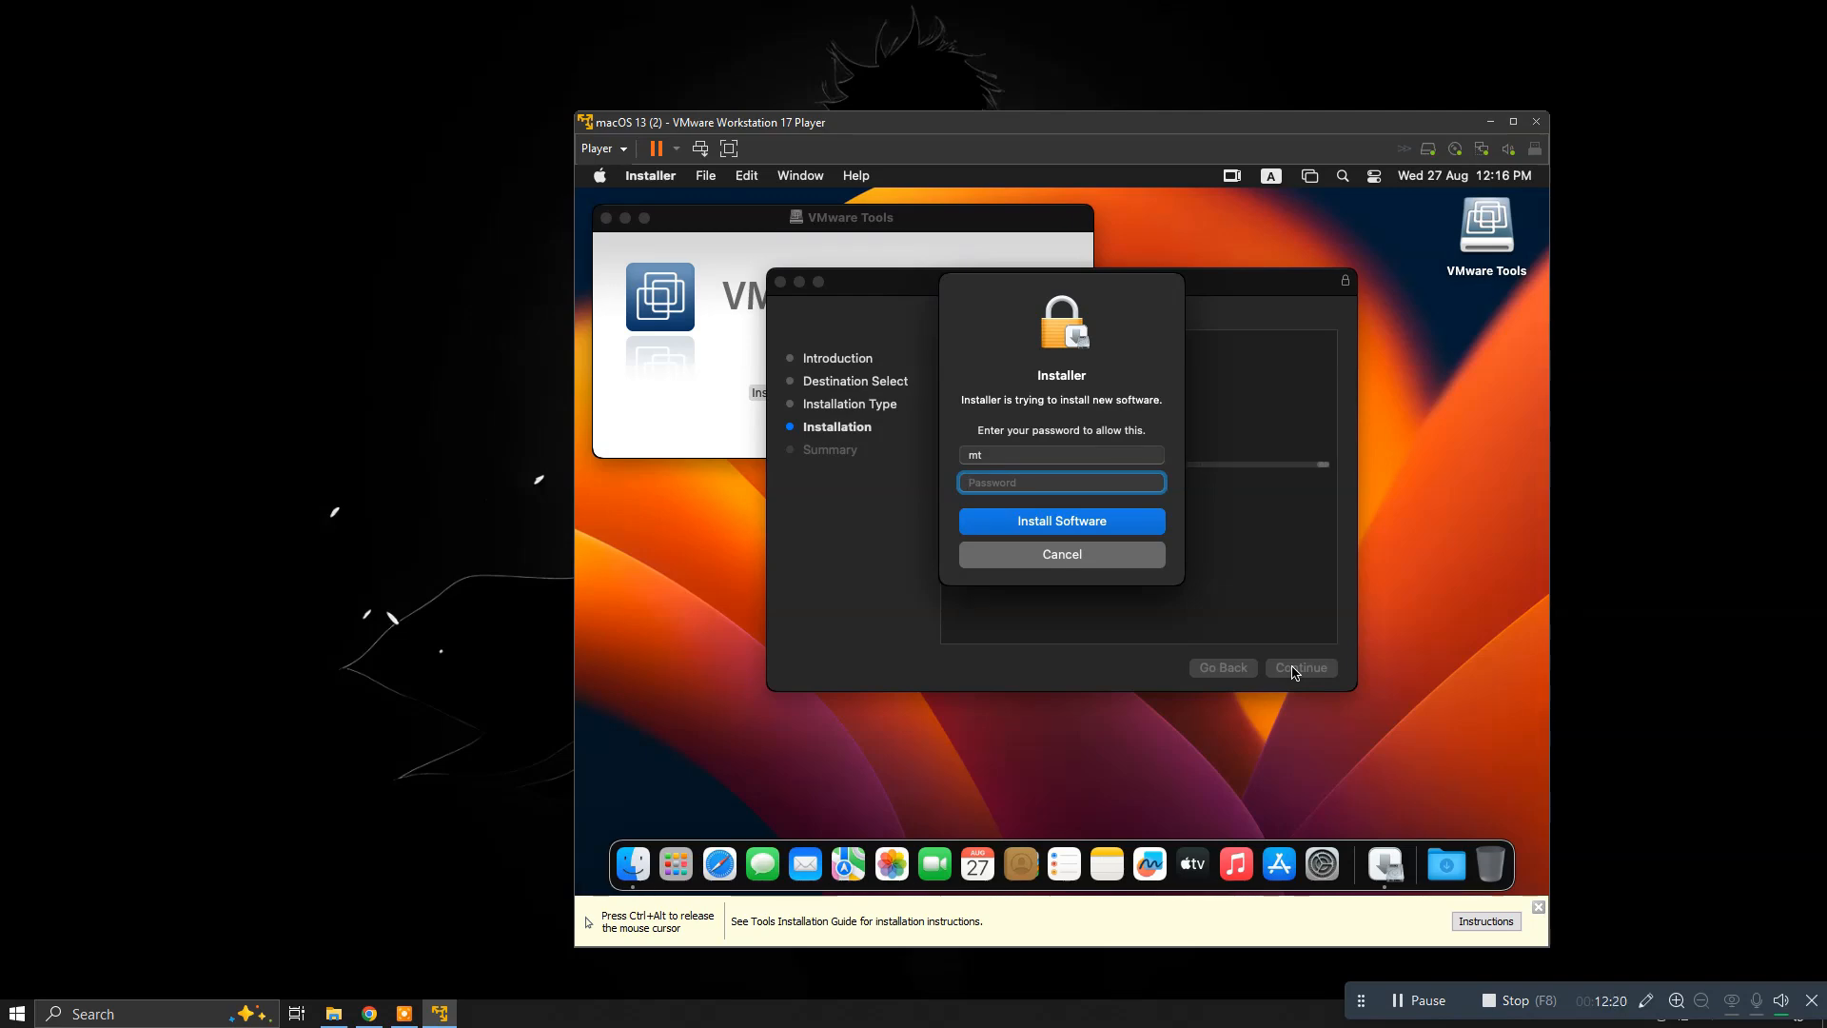
# Authorize the VMware Tools installation with the account password and allow Installer to administer the computer
pyautogui.write('•••••')
pyautogui.click(1113, 524)
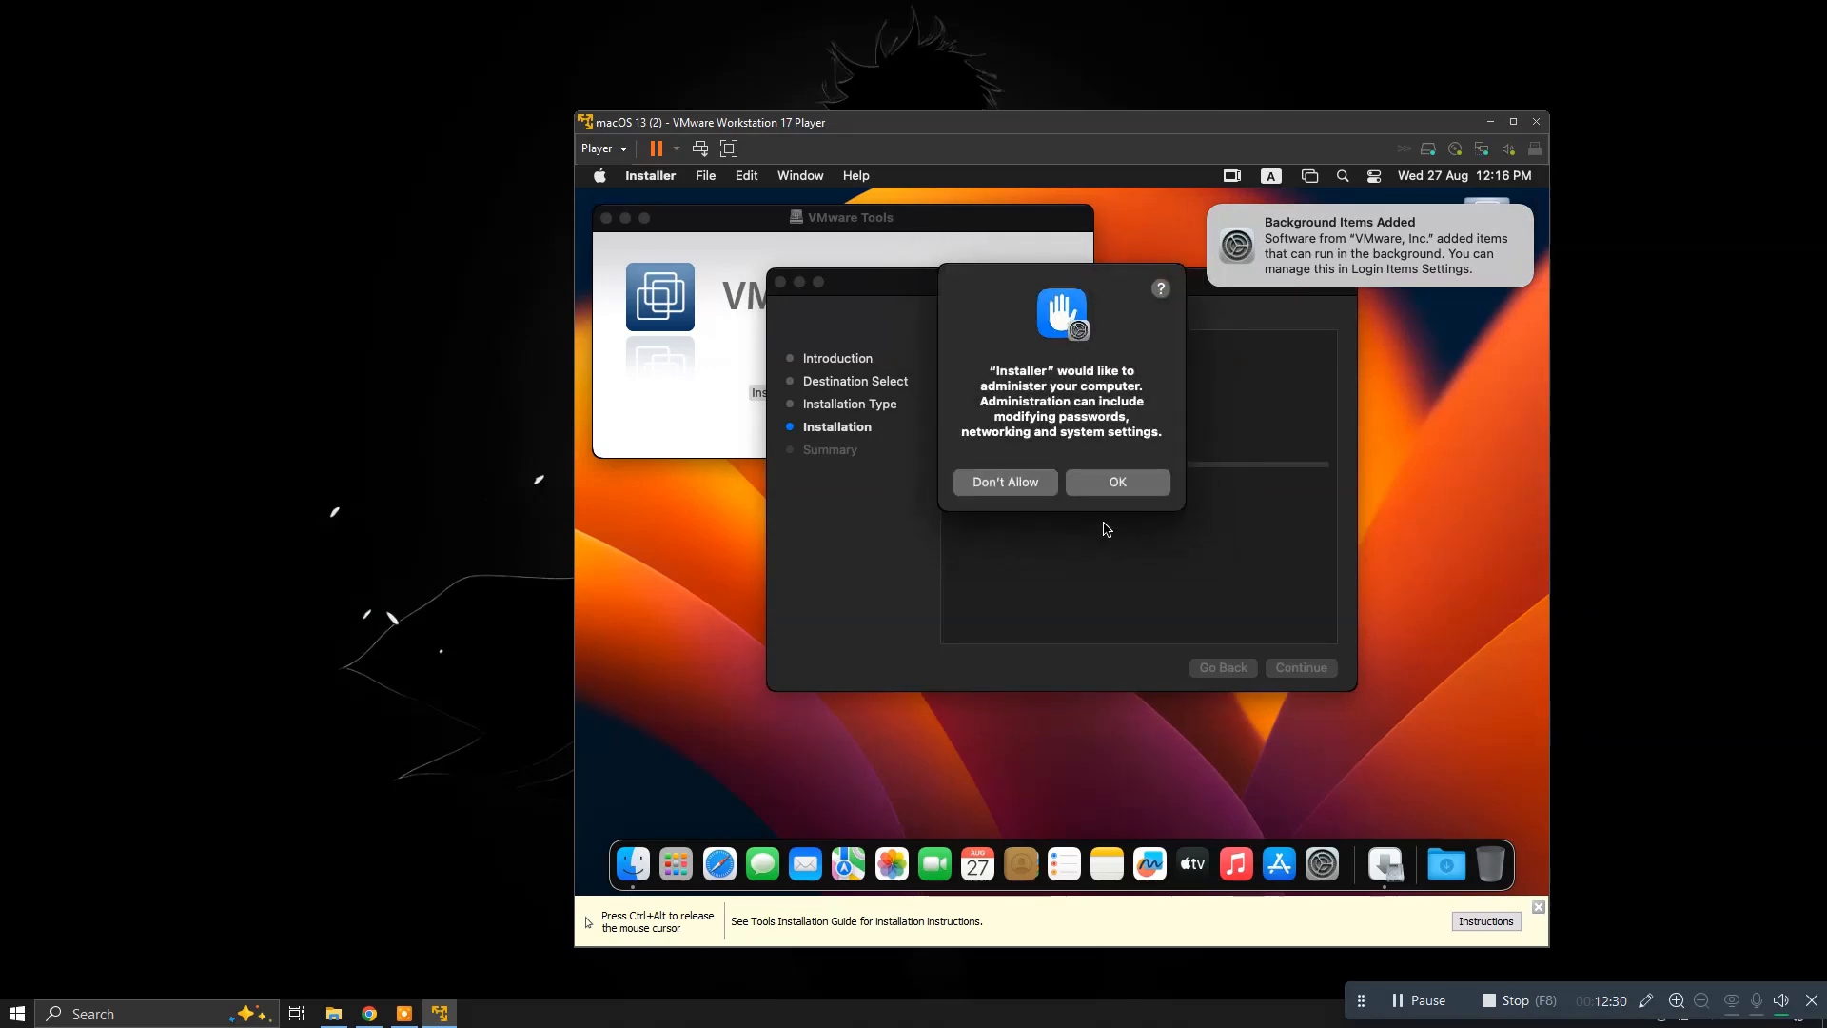
pyautogui.click(1103, 484)
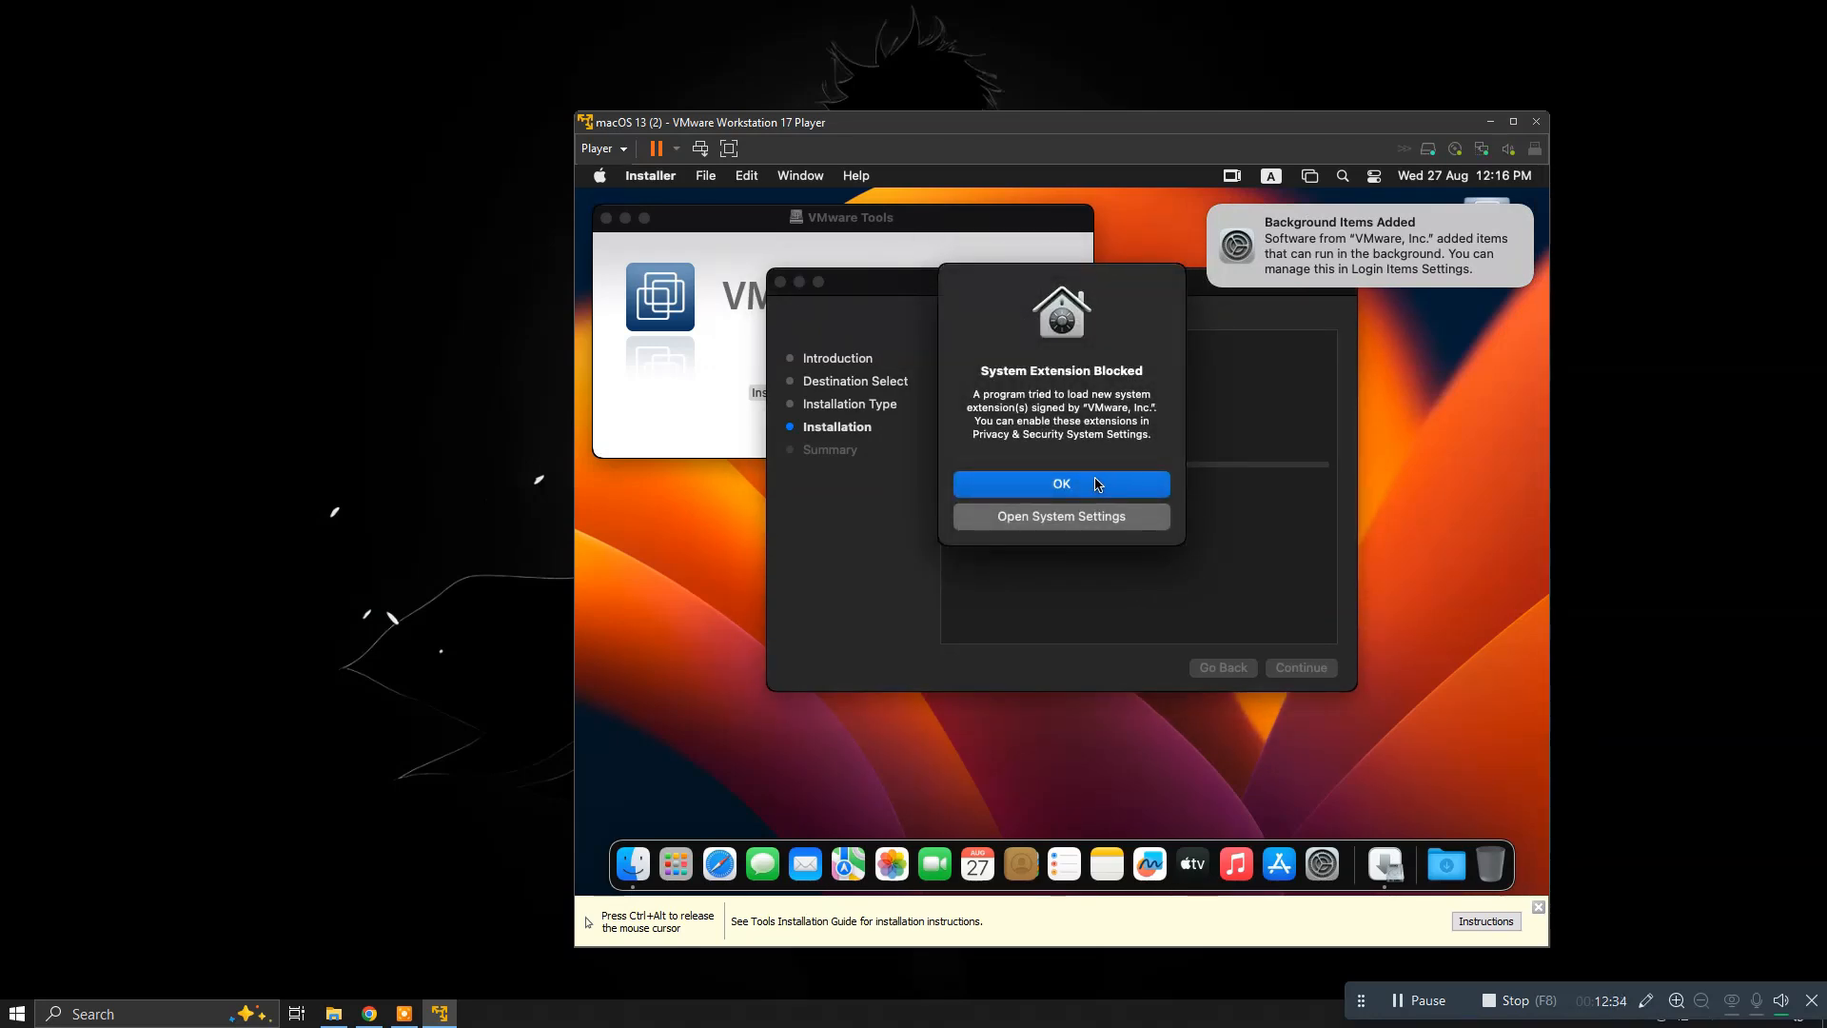
# Open System Settings from the blocked system extension alert and go to the Privacy & Security settings
pyautogui.click(1070, 521)
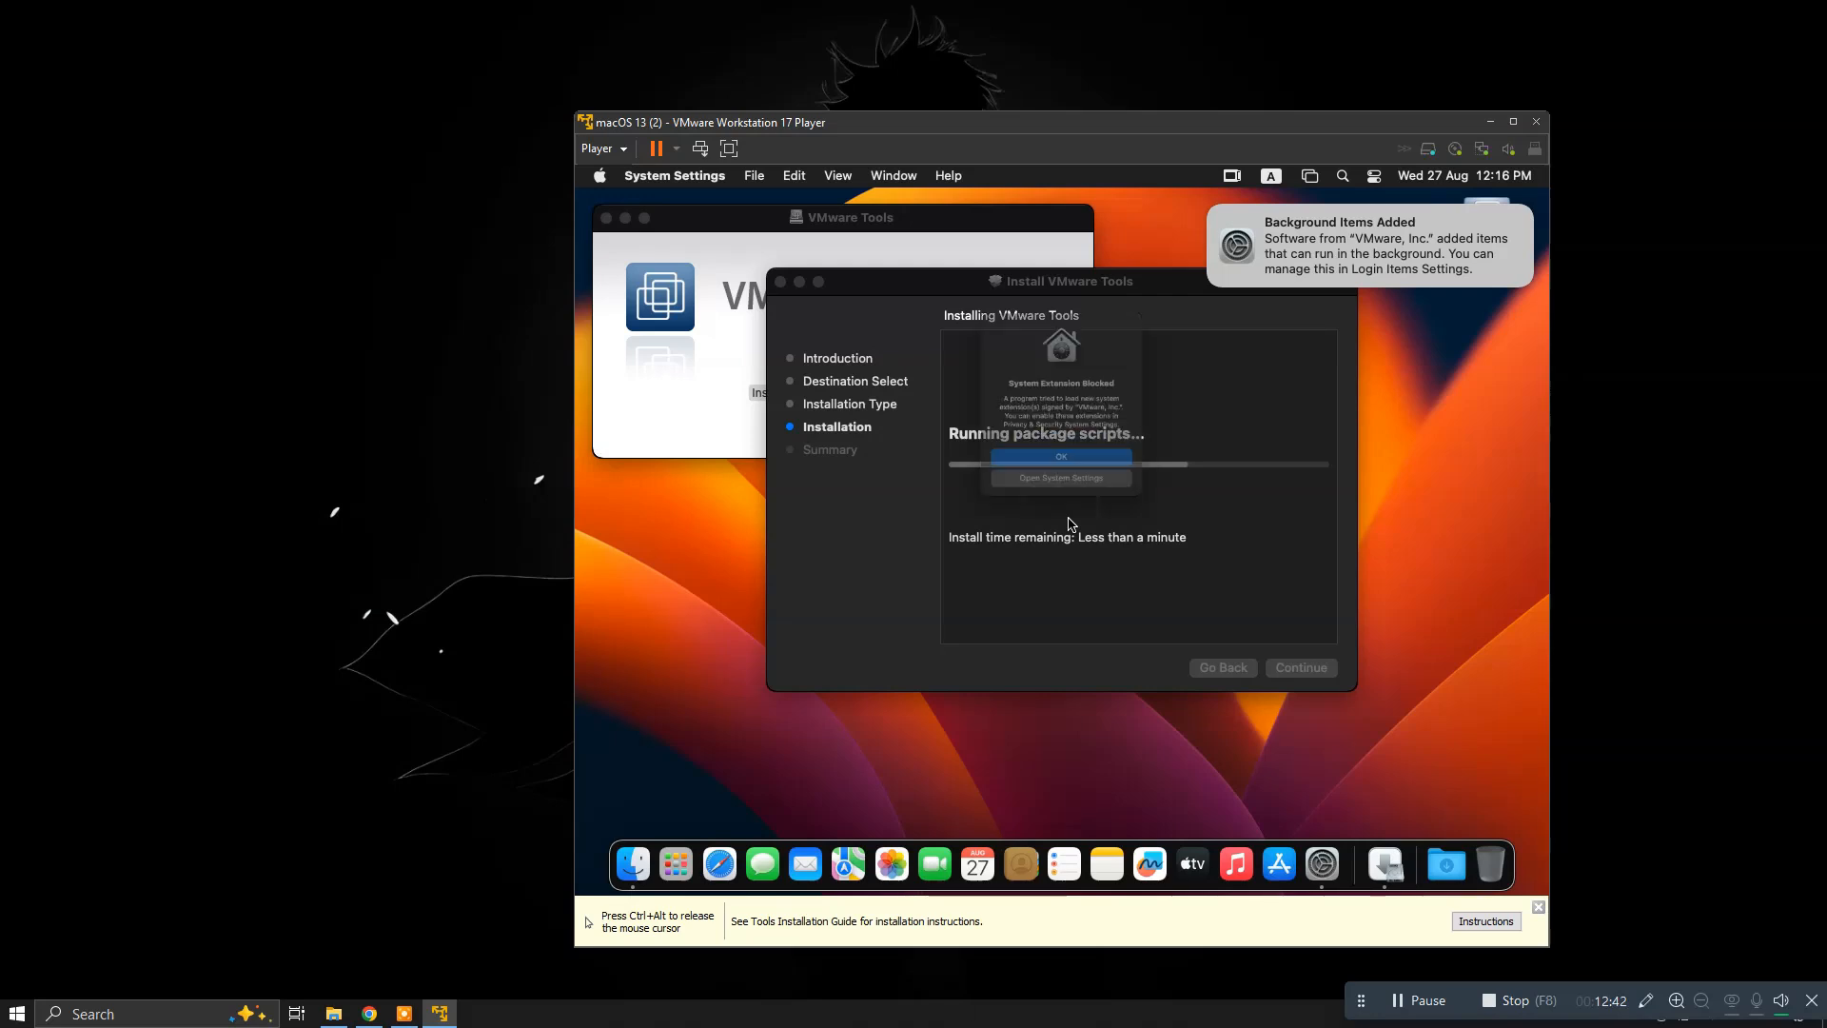
pyautogui.click(1070, 520)
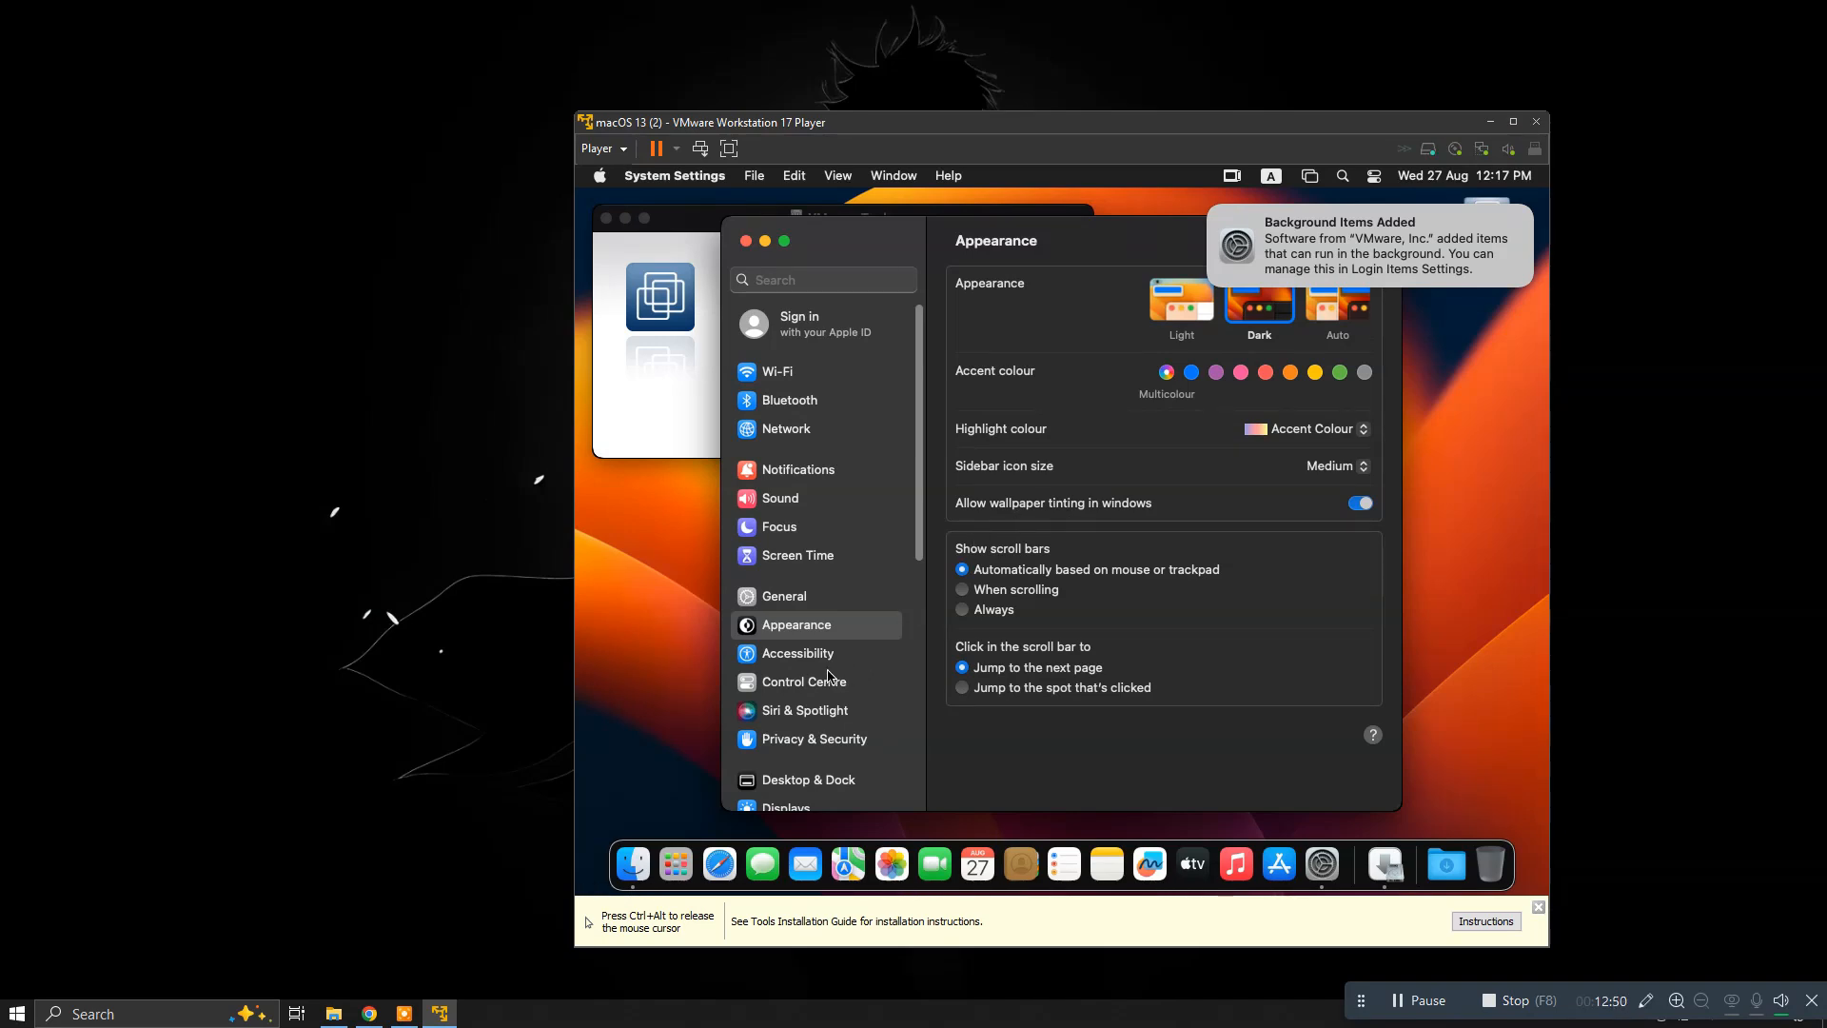
pyautogui.scroll(-4, 826, 722)
pyautogui.scroll(4, 842, 671)
pyautogui.scroll(-8, 842, 644)
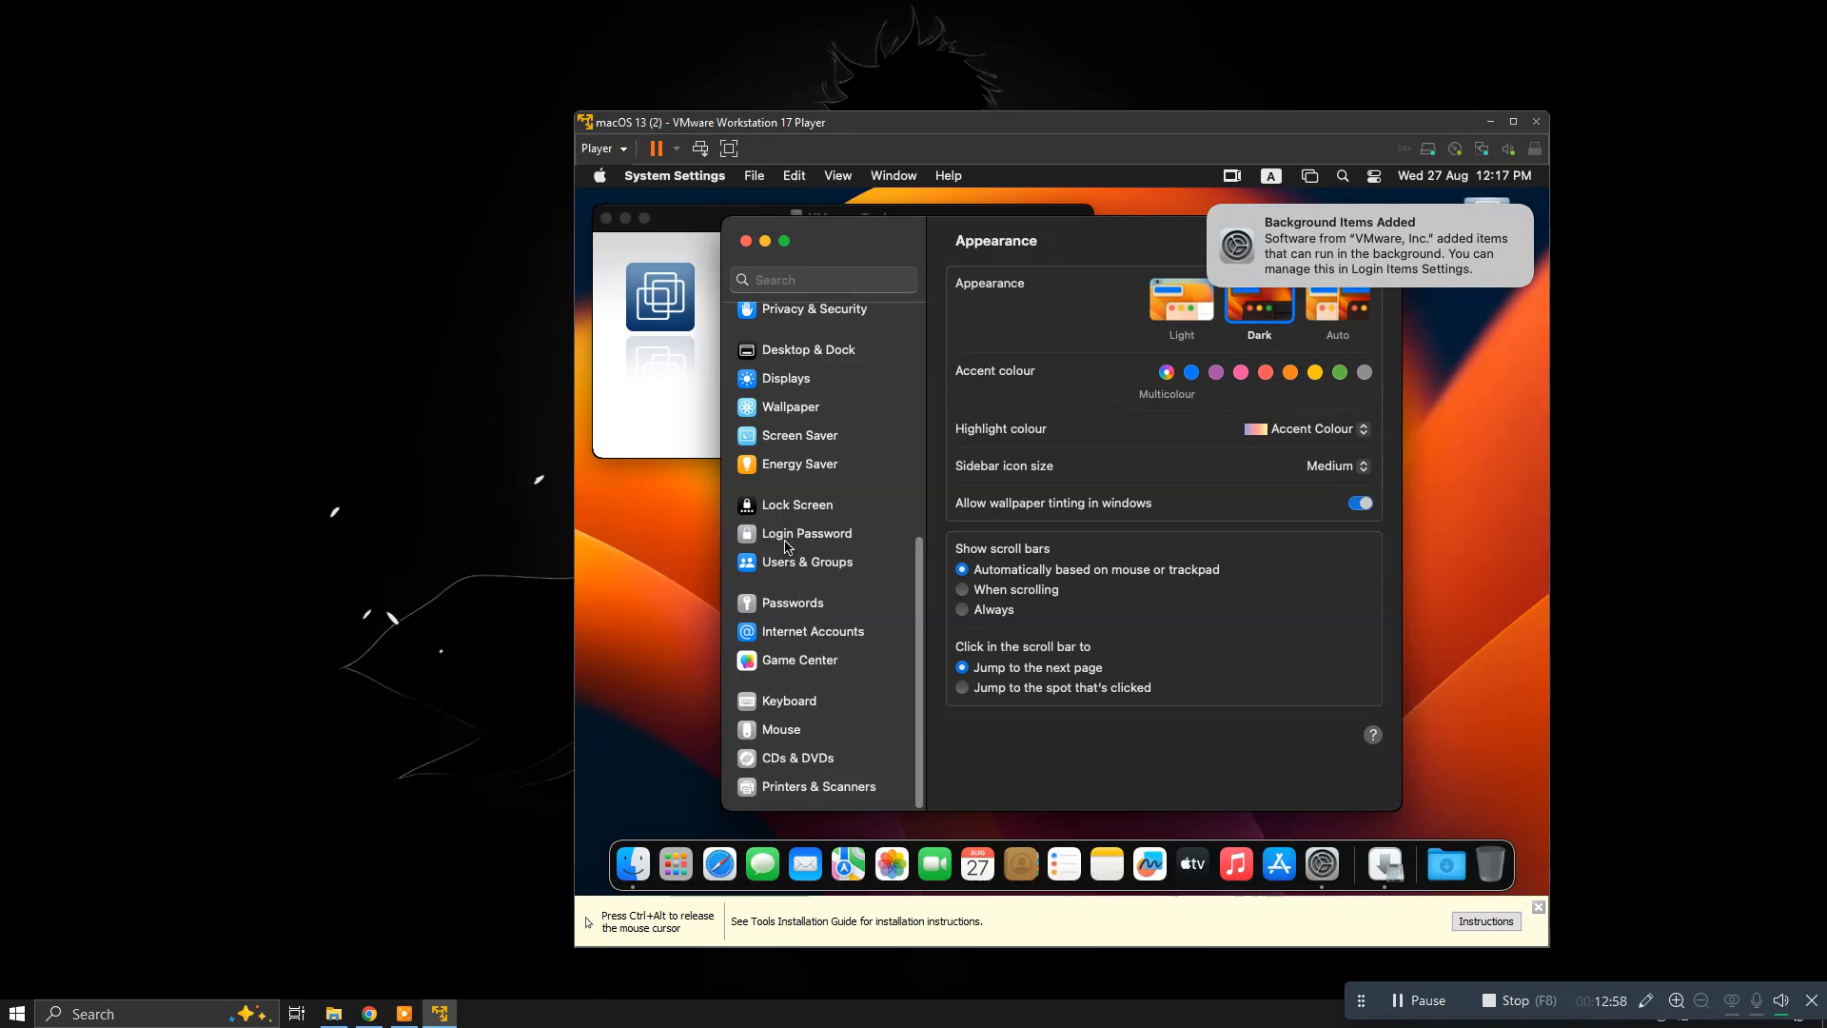
pyautogui.scroll(5, 784, 451)
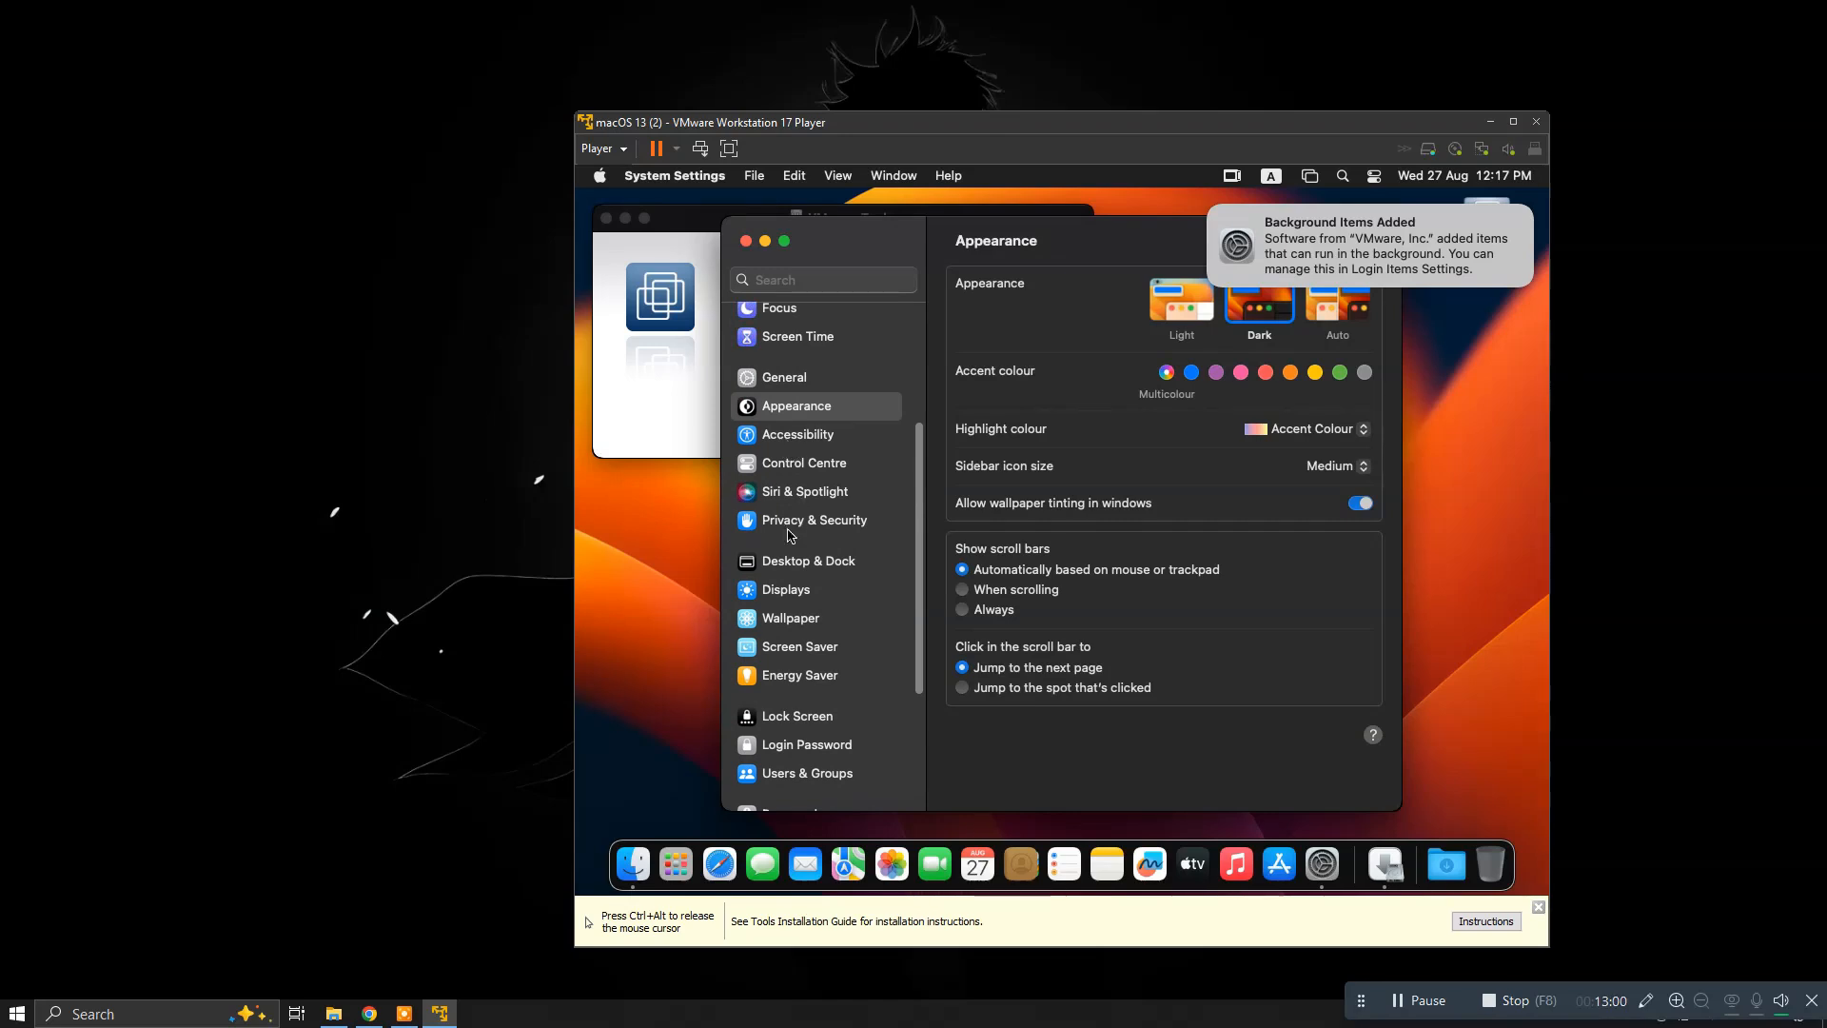
pyautogui.click(828, 522)
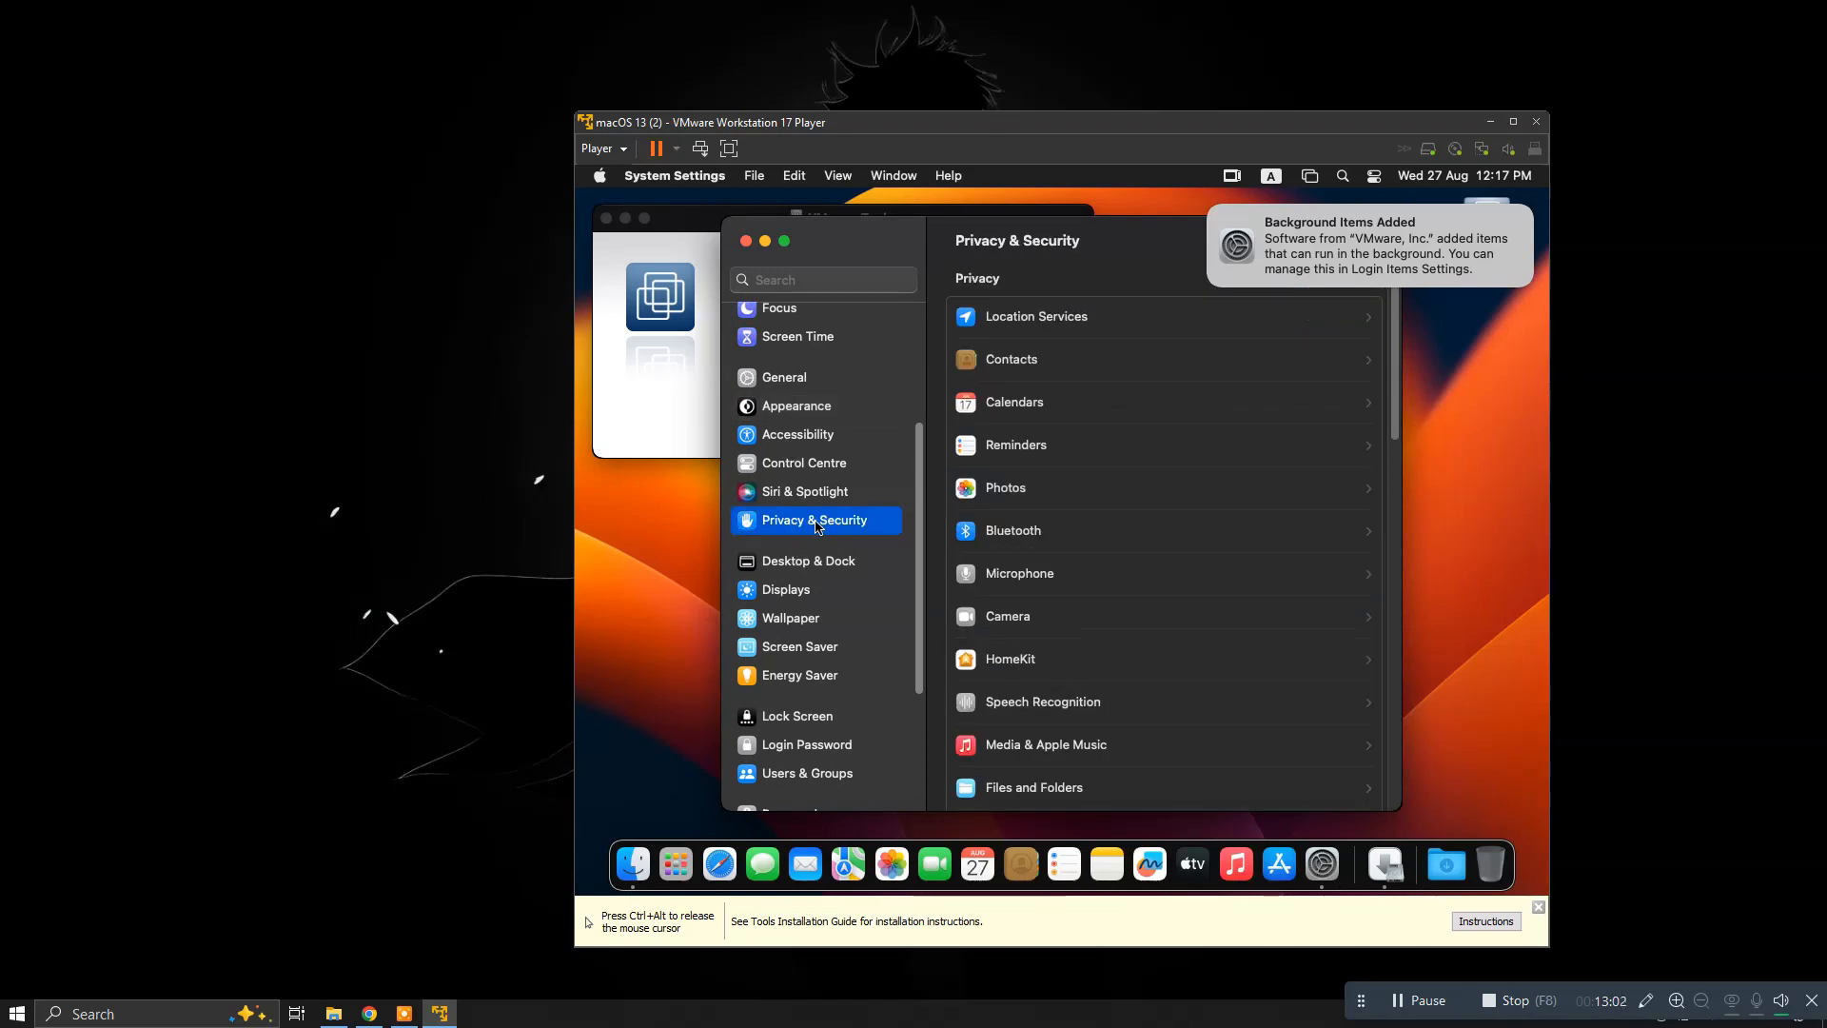
# Allow the blocked VMware, Inc. system software using the account password, postpone the restart and close System Settings
pyautogui.scroll(-10, 1189, 547)
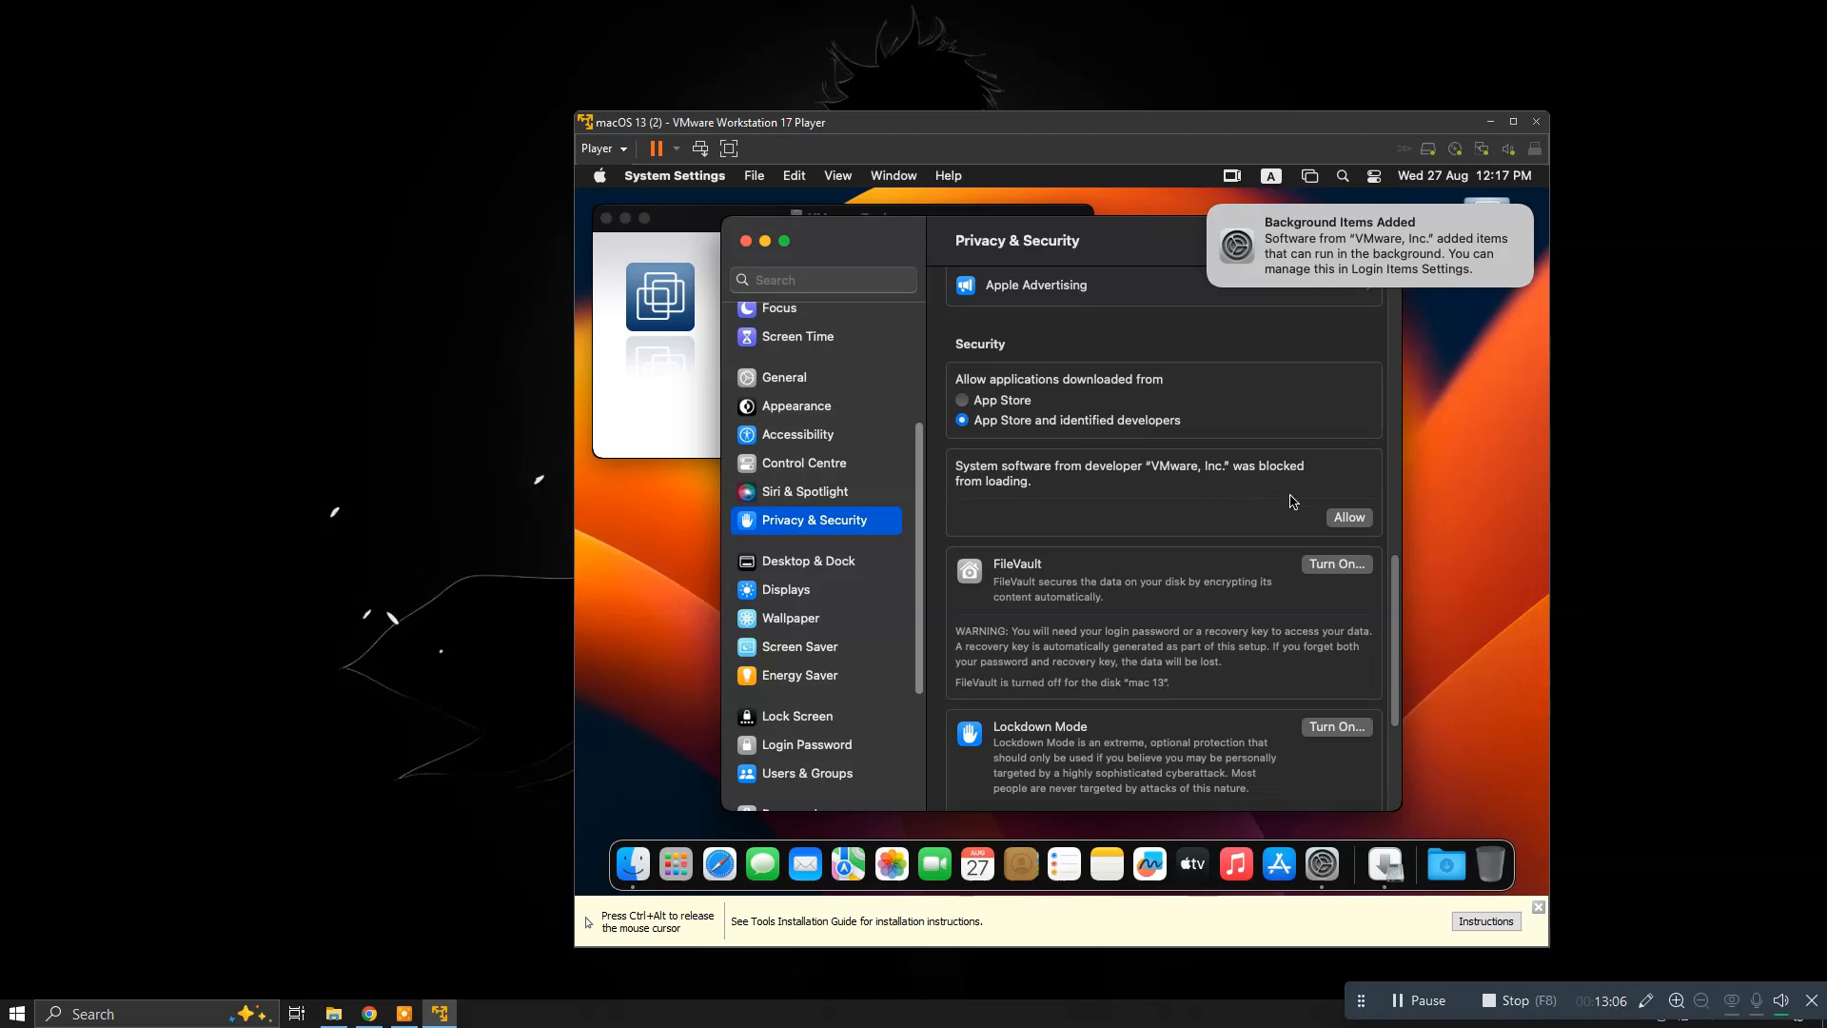
pyautogui.click(1347, 519)
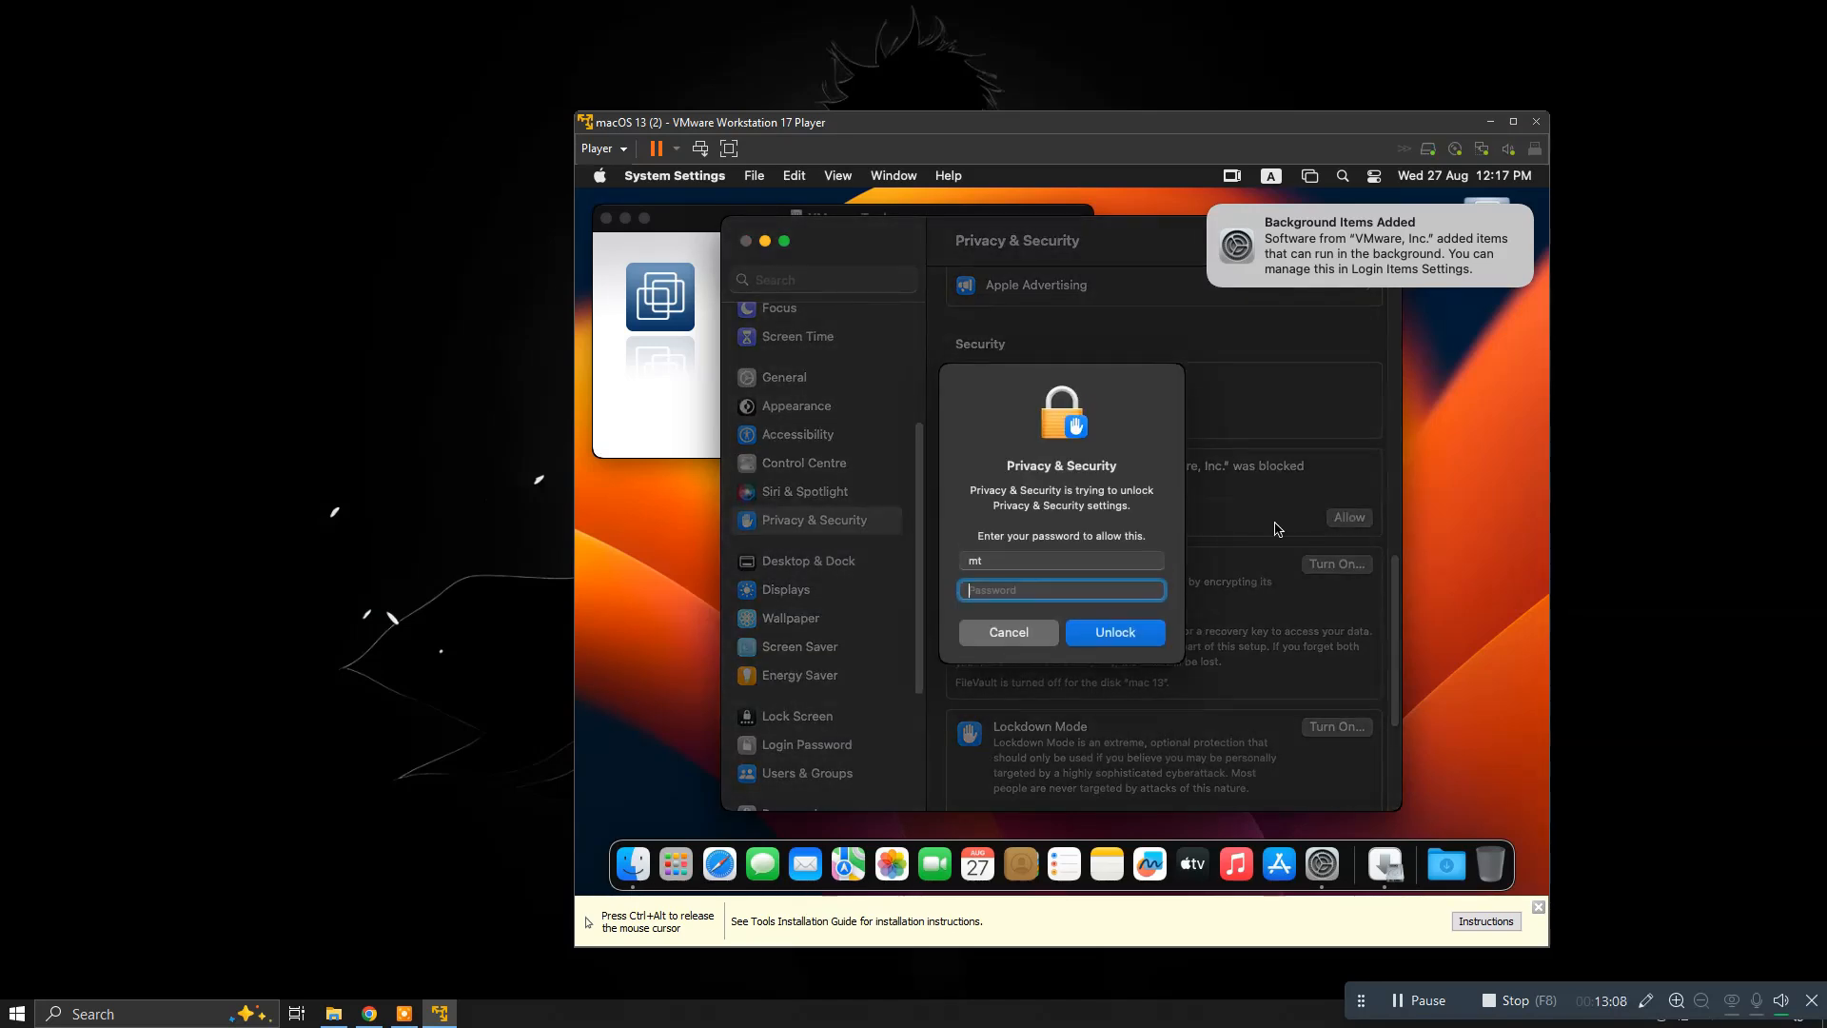
pyautogui.write('••••')
pyautogui.press('Return')
pyautogui.write('••••')
pyautogui.press('Return')
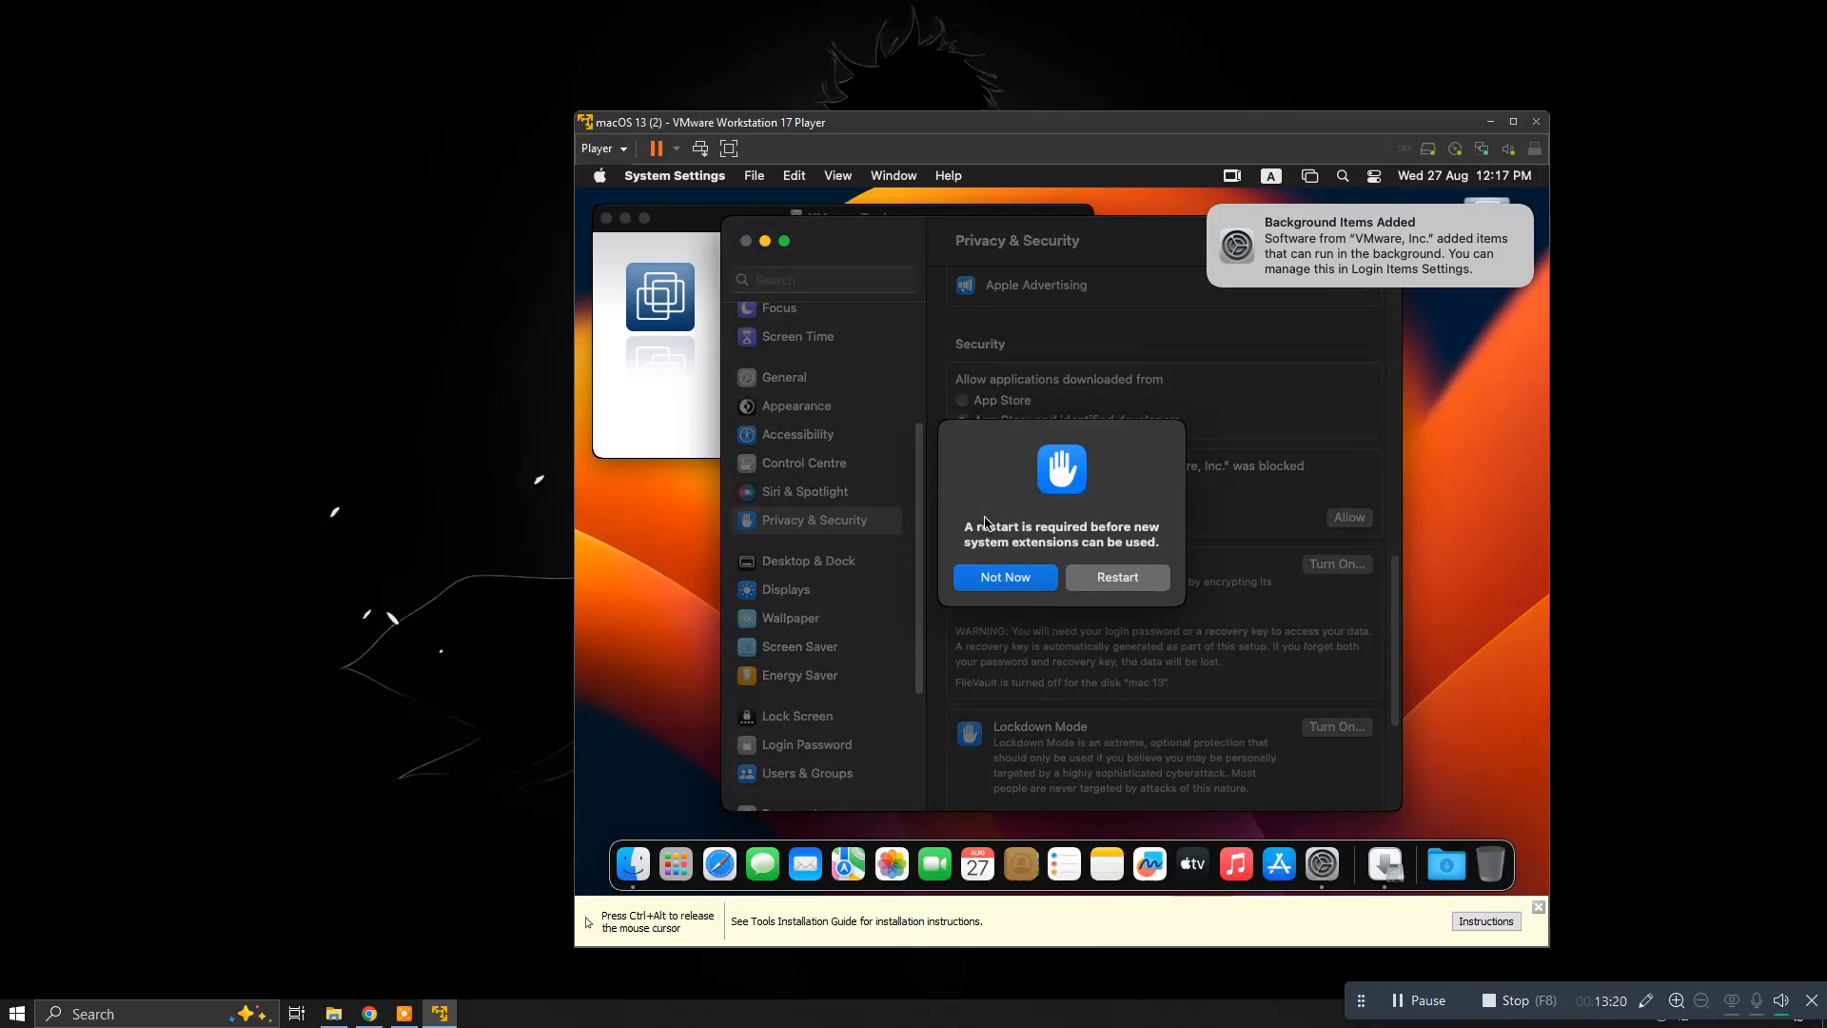
pyautogui.click(1032, 582)
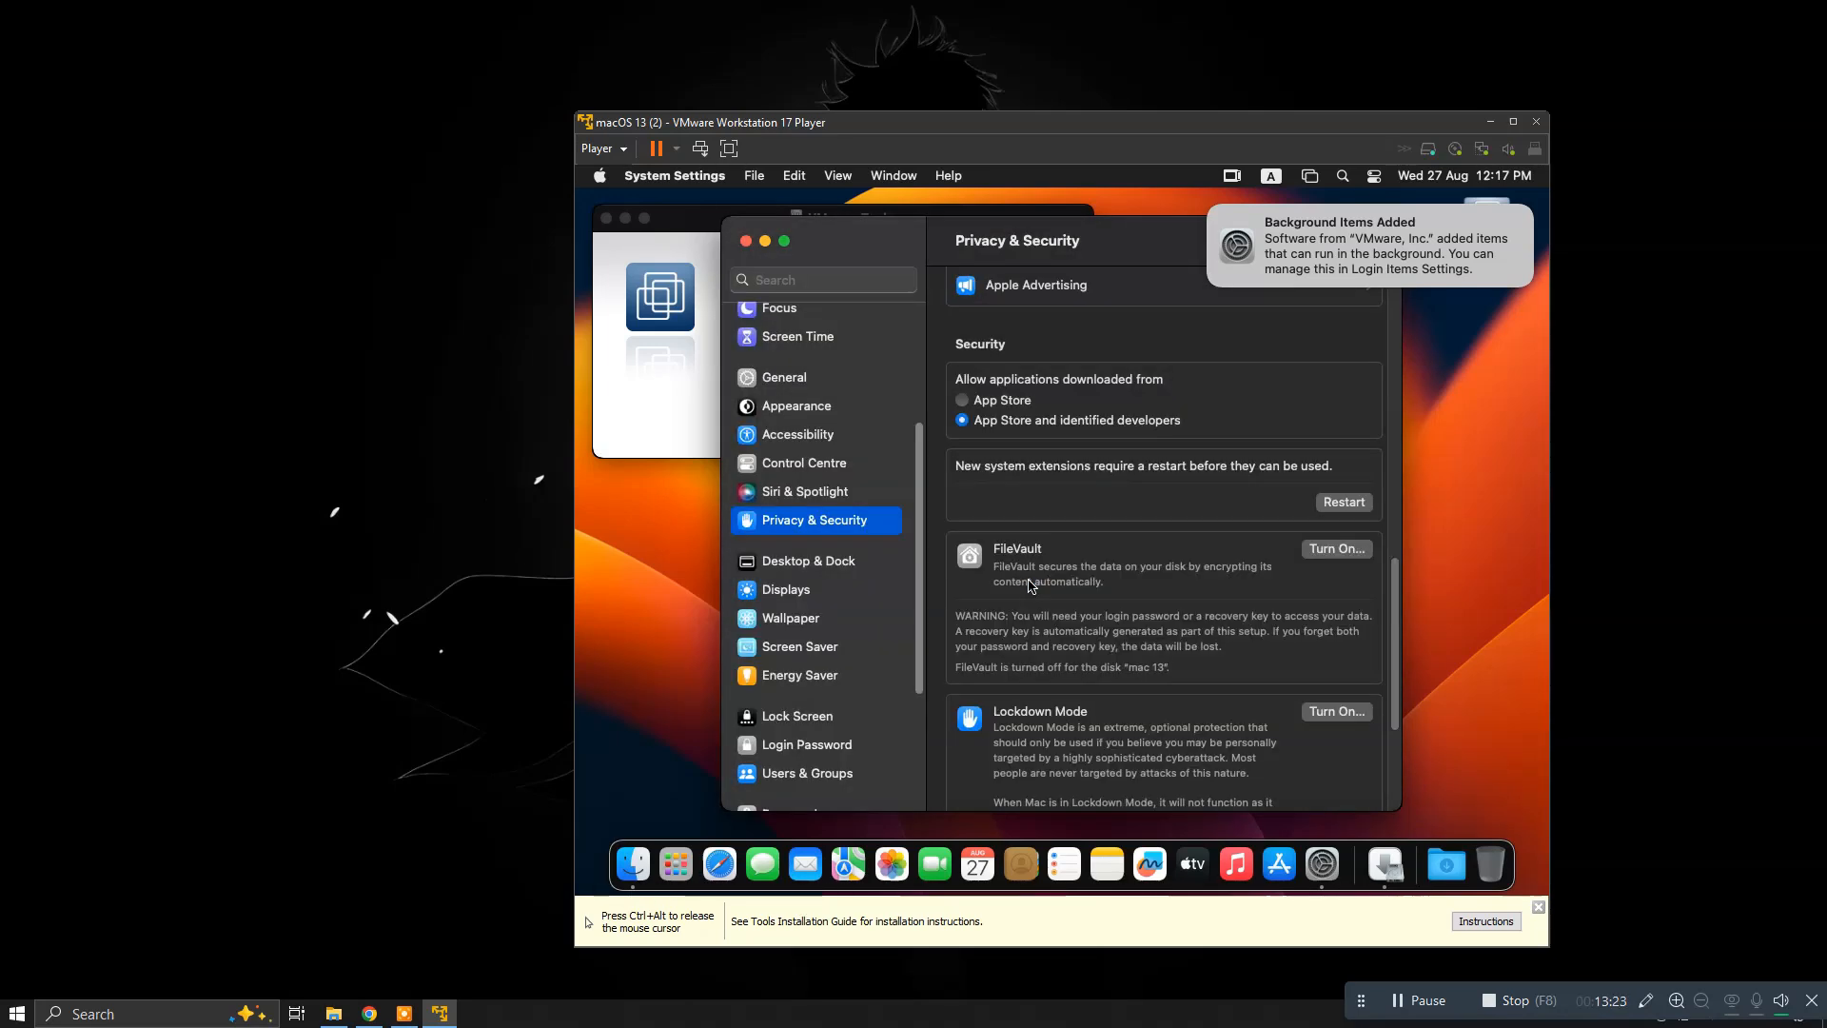
pyautogui.click(746, 241)
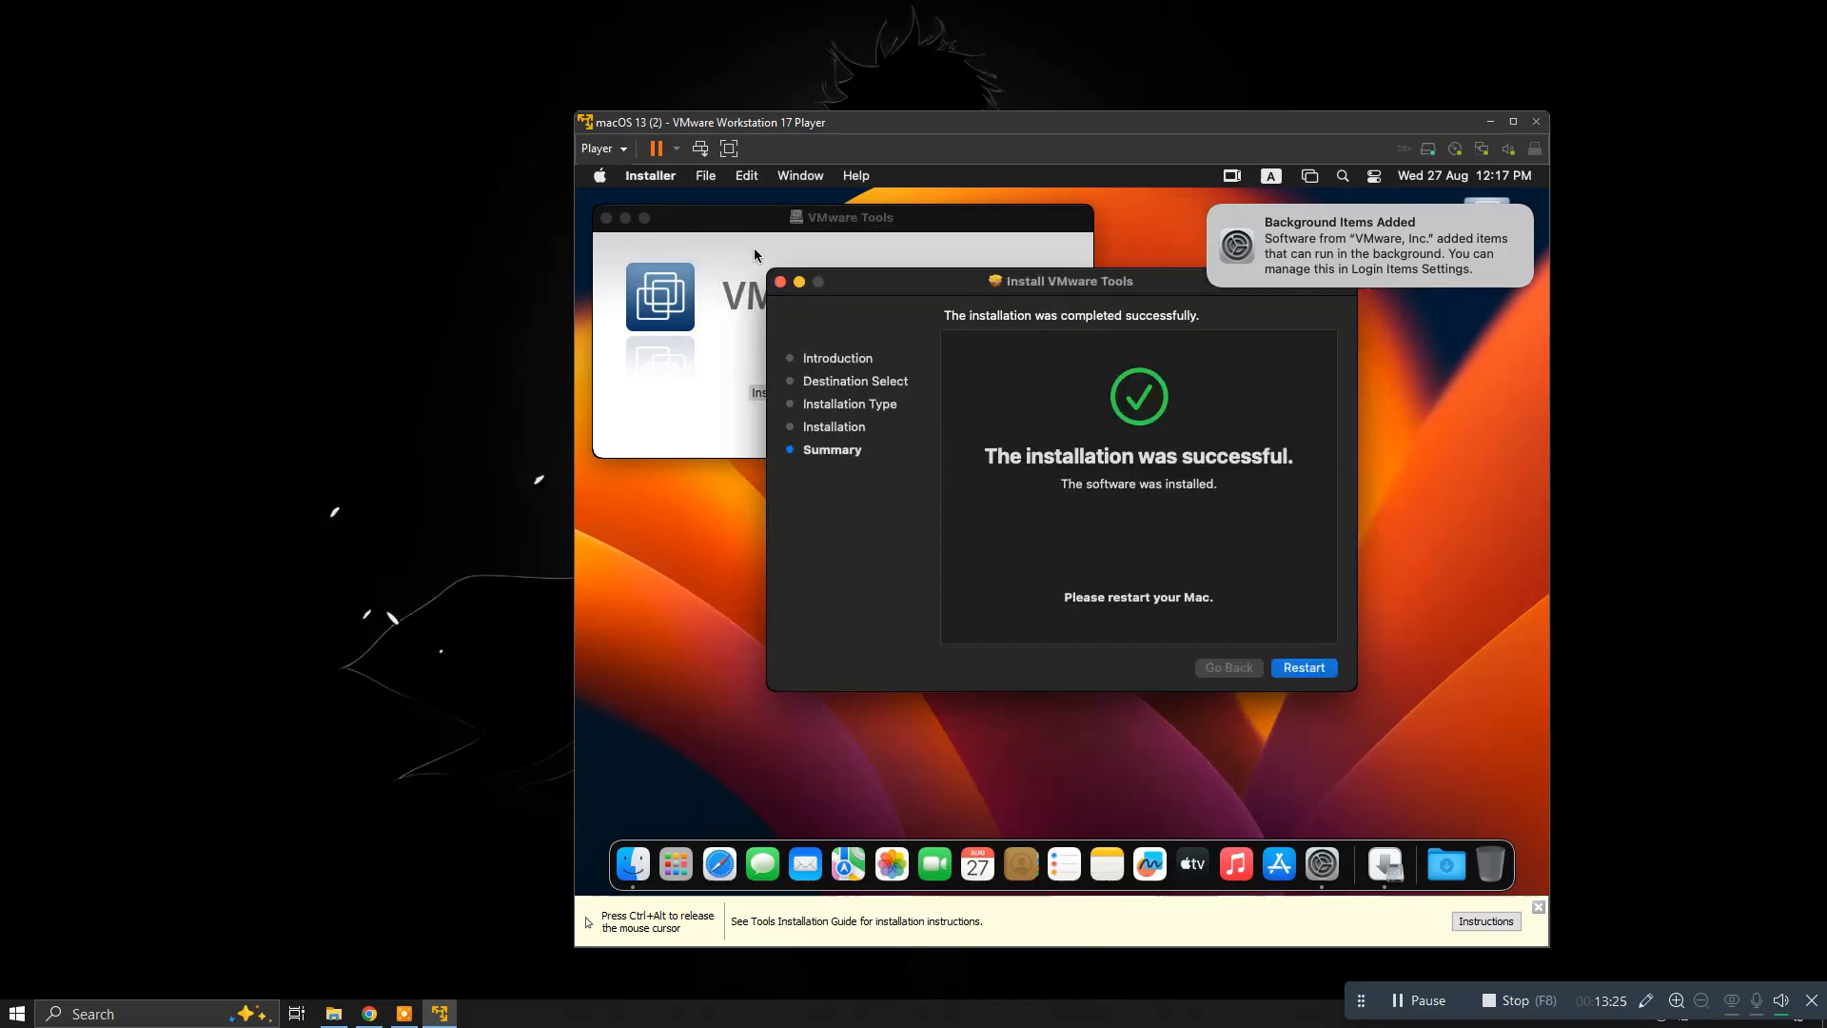
# Restart the Mac from the VMware Tools installer and log back in with the account password
pyautogui.click(1304, 667)
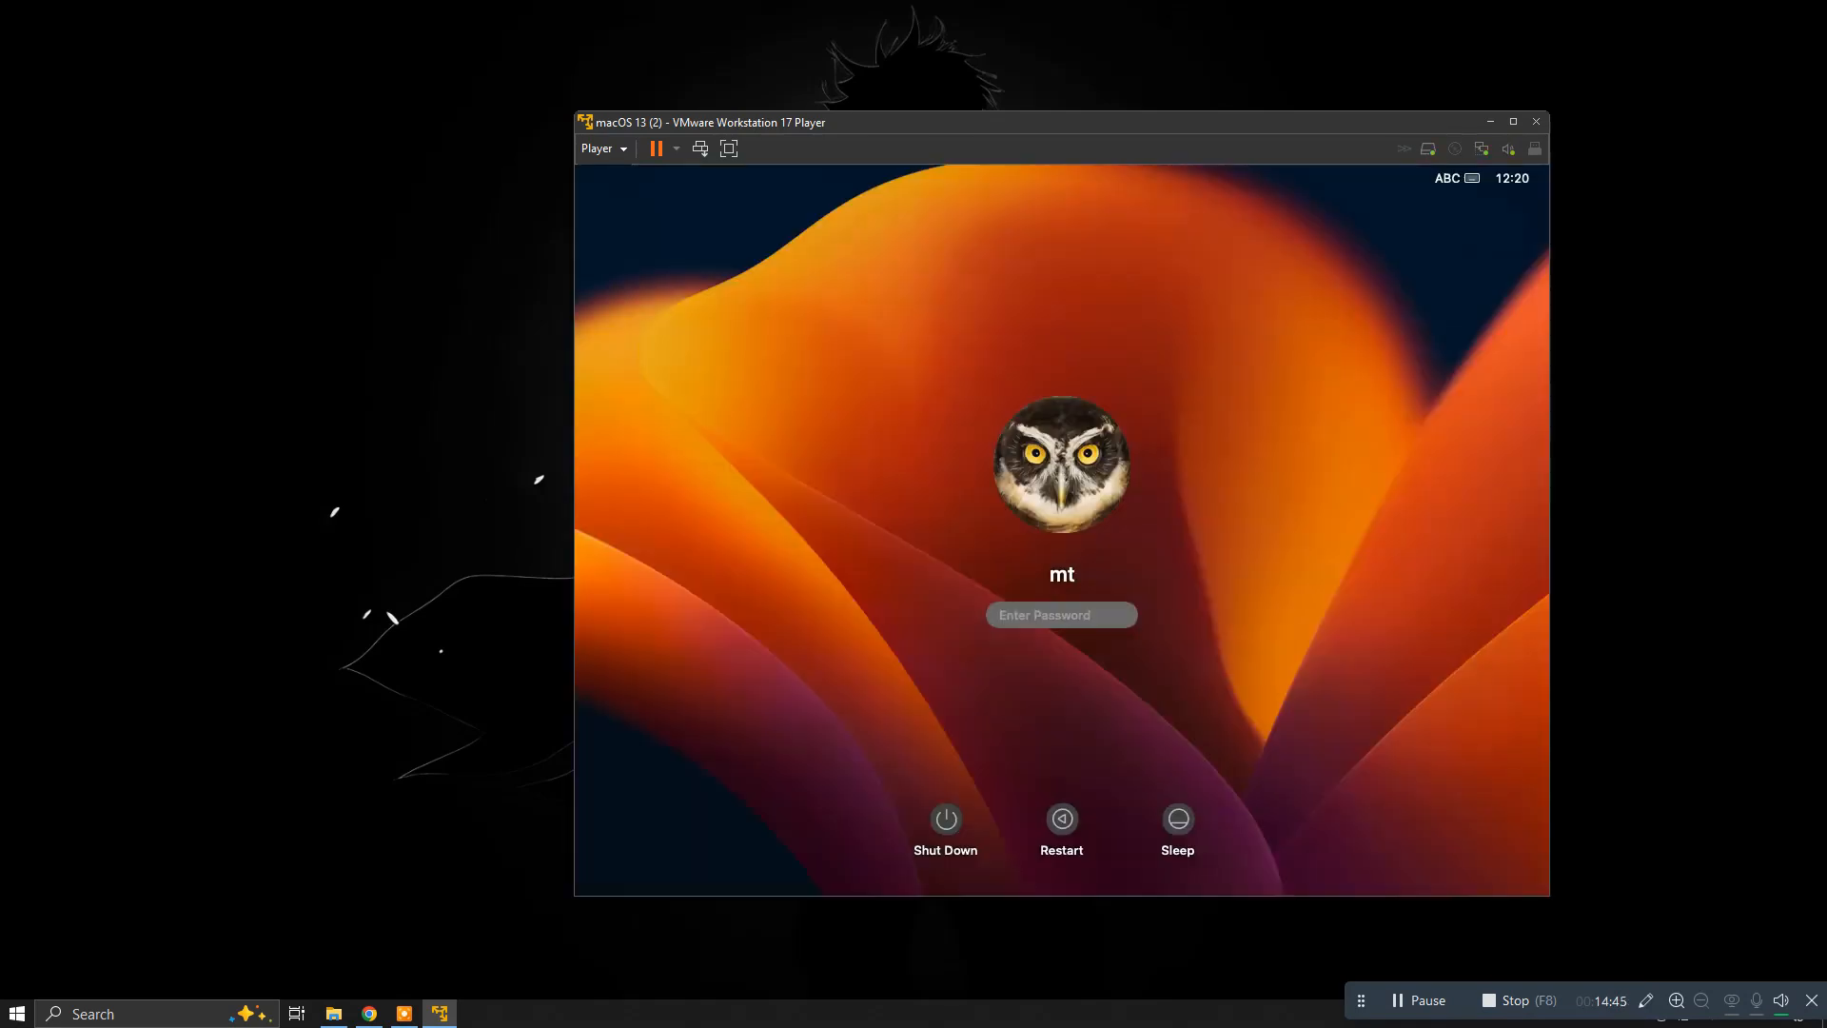
pyautogui.write('•••••')
pyautogui.press('Return')
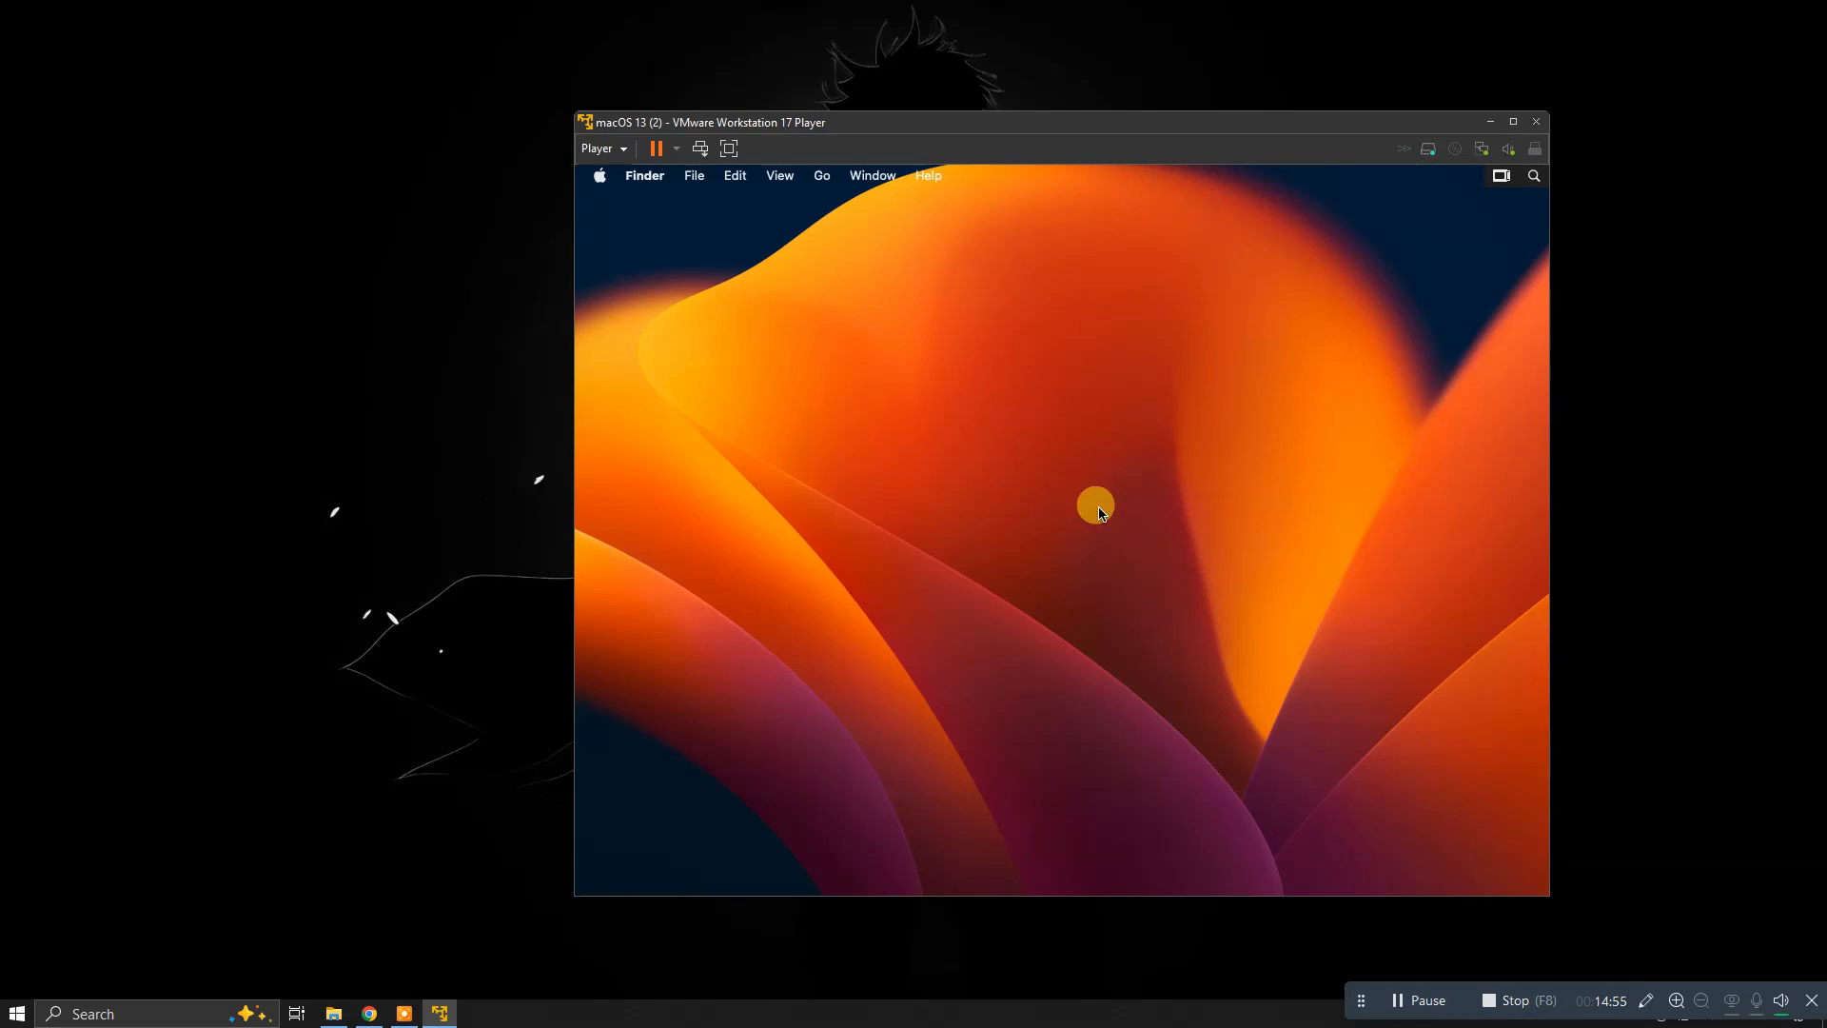
# Maximize the macOS 13 virtual machine window and check the desktop display at the larger size
pyautogui.click(1514, 123)
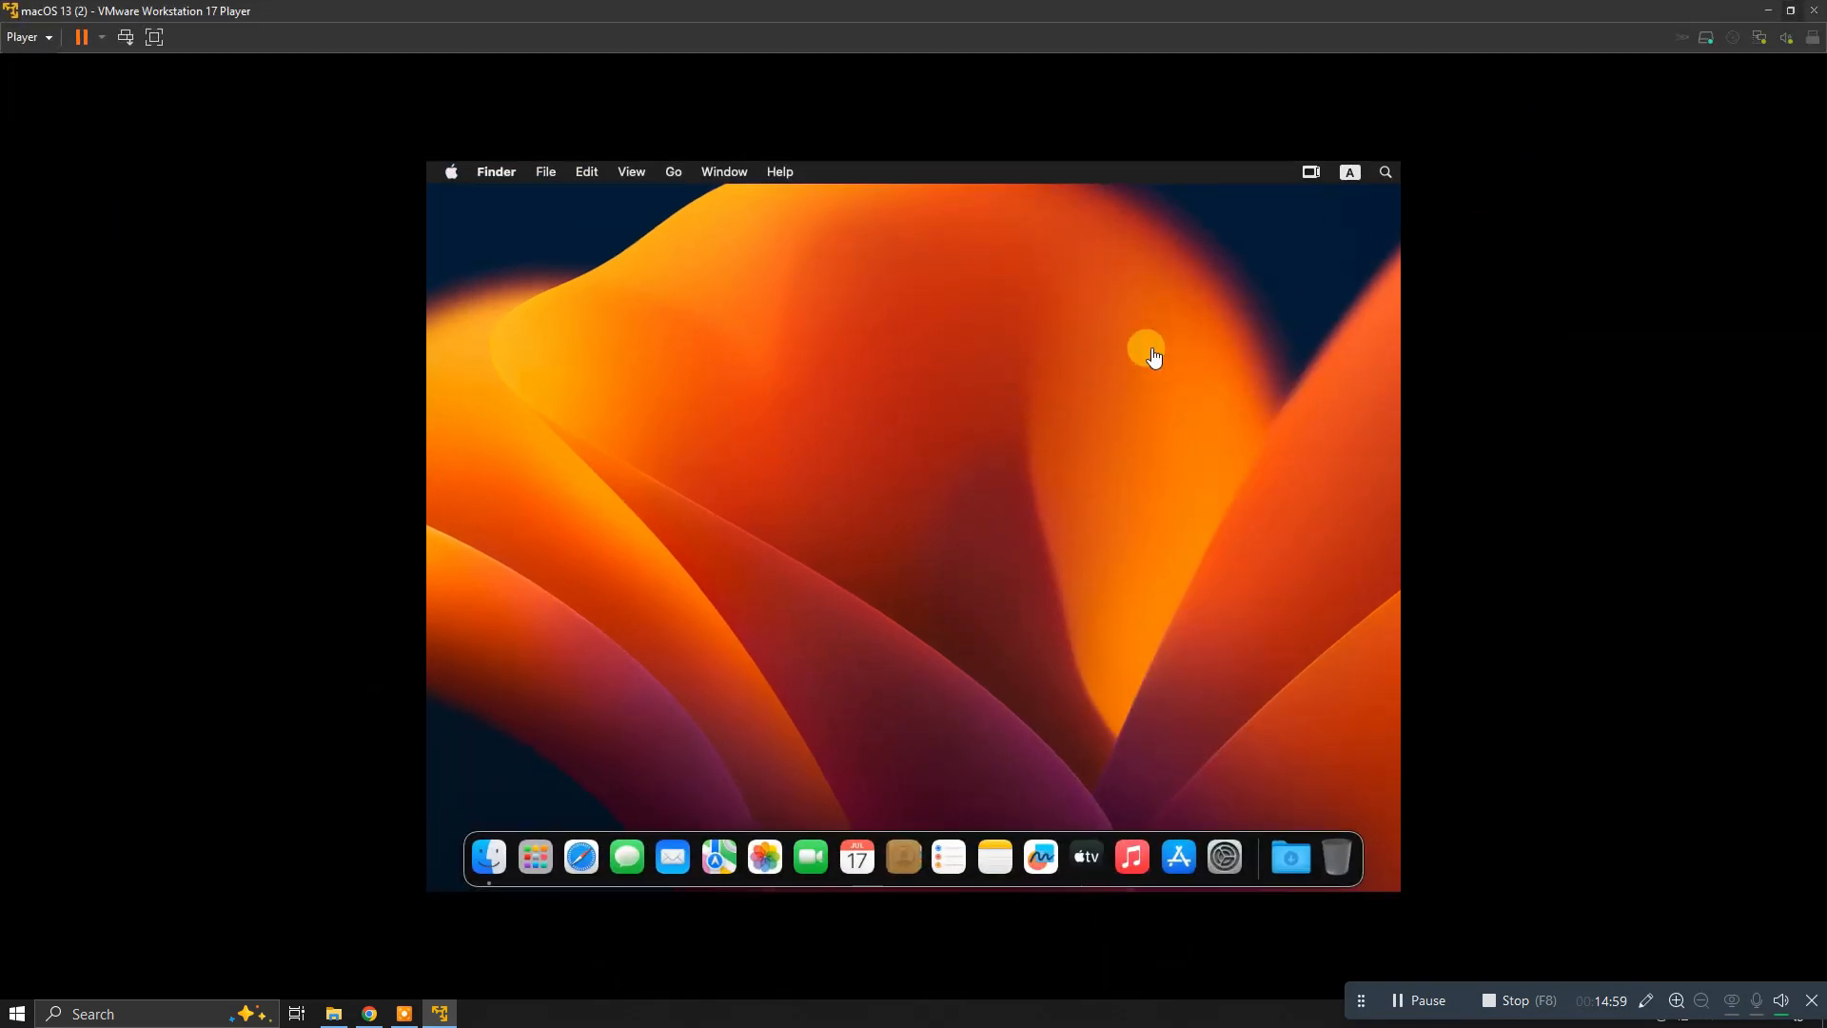
pyautogui.moveTo(653, 350); pyautogui.dragTo(847, 508)
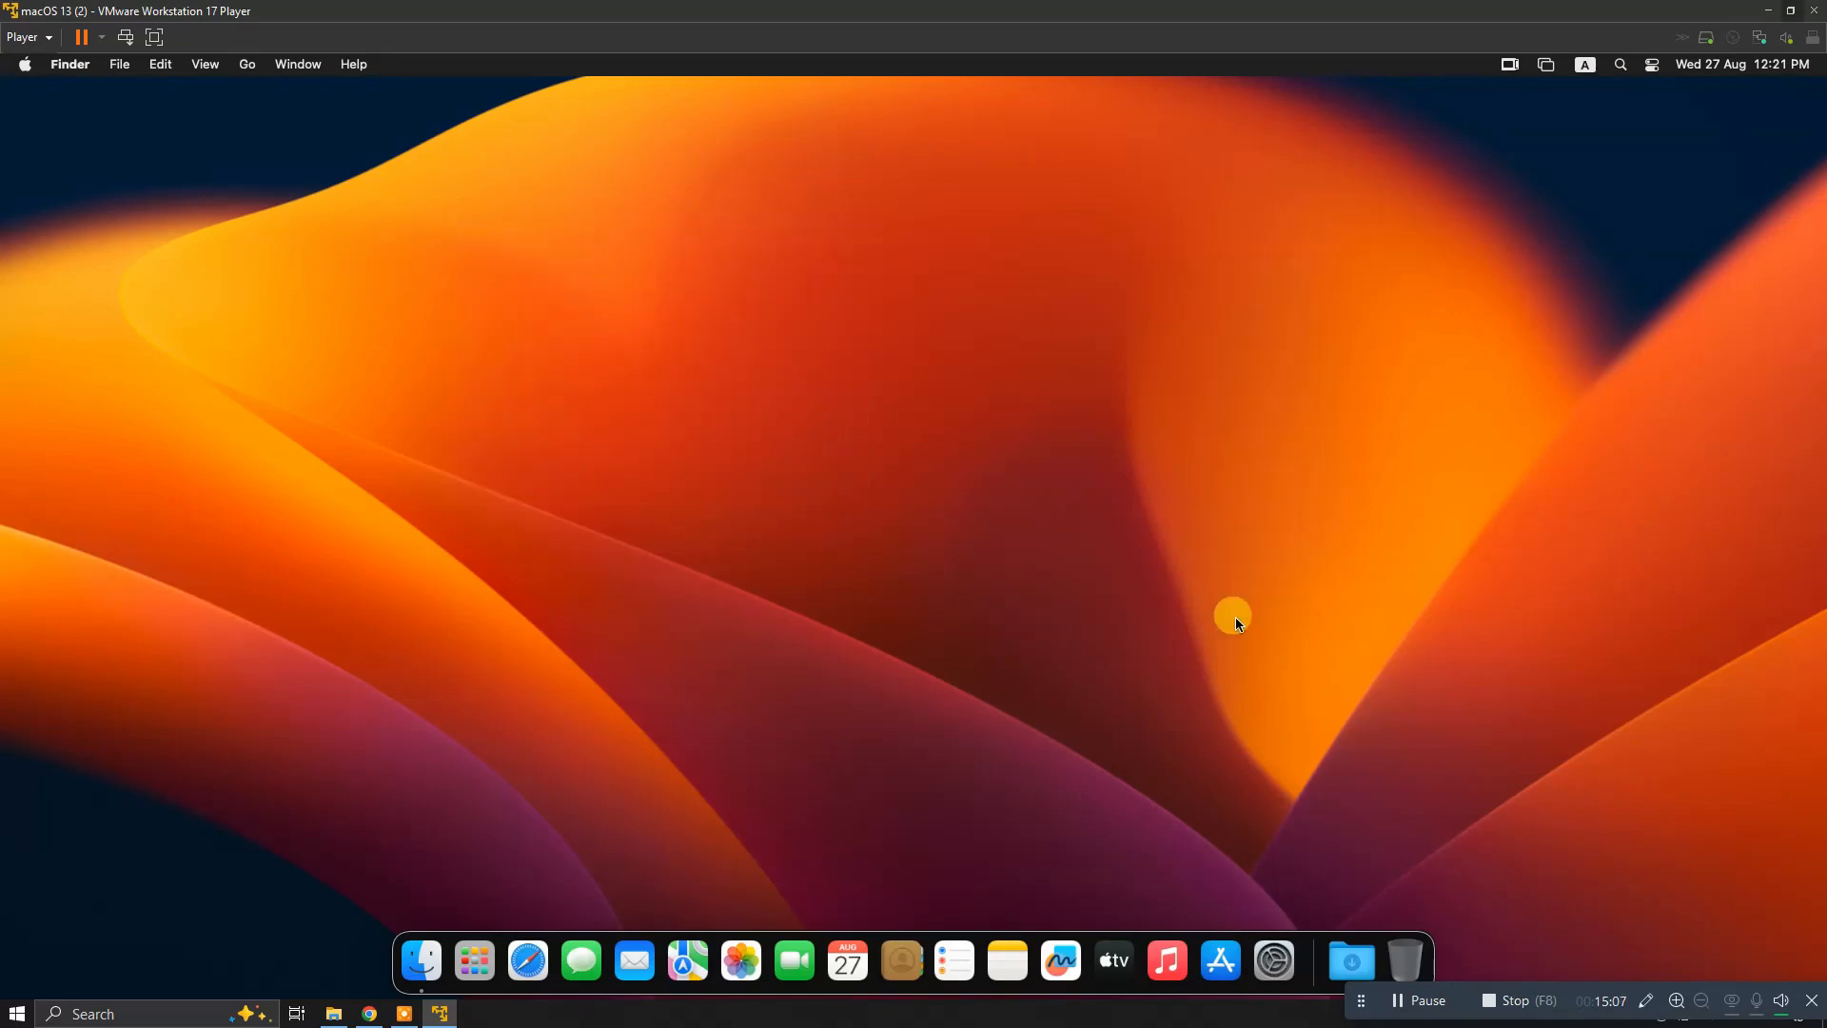
pyautogui.moveTo(1235, 617); pyautogui.dragTo(571, 325)
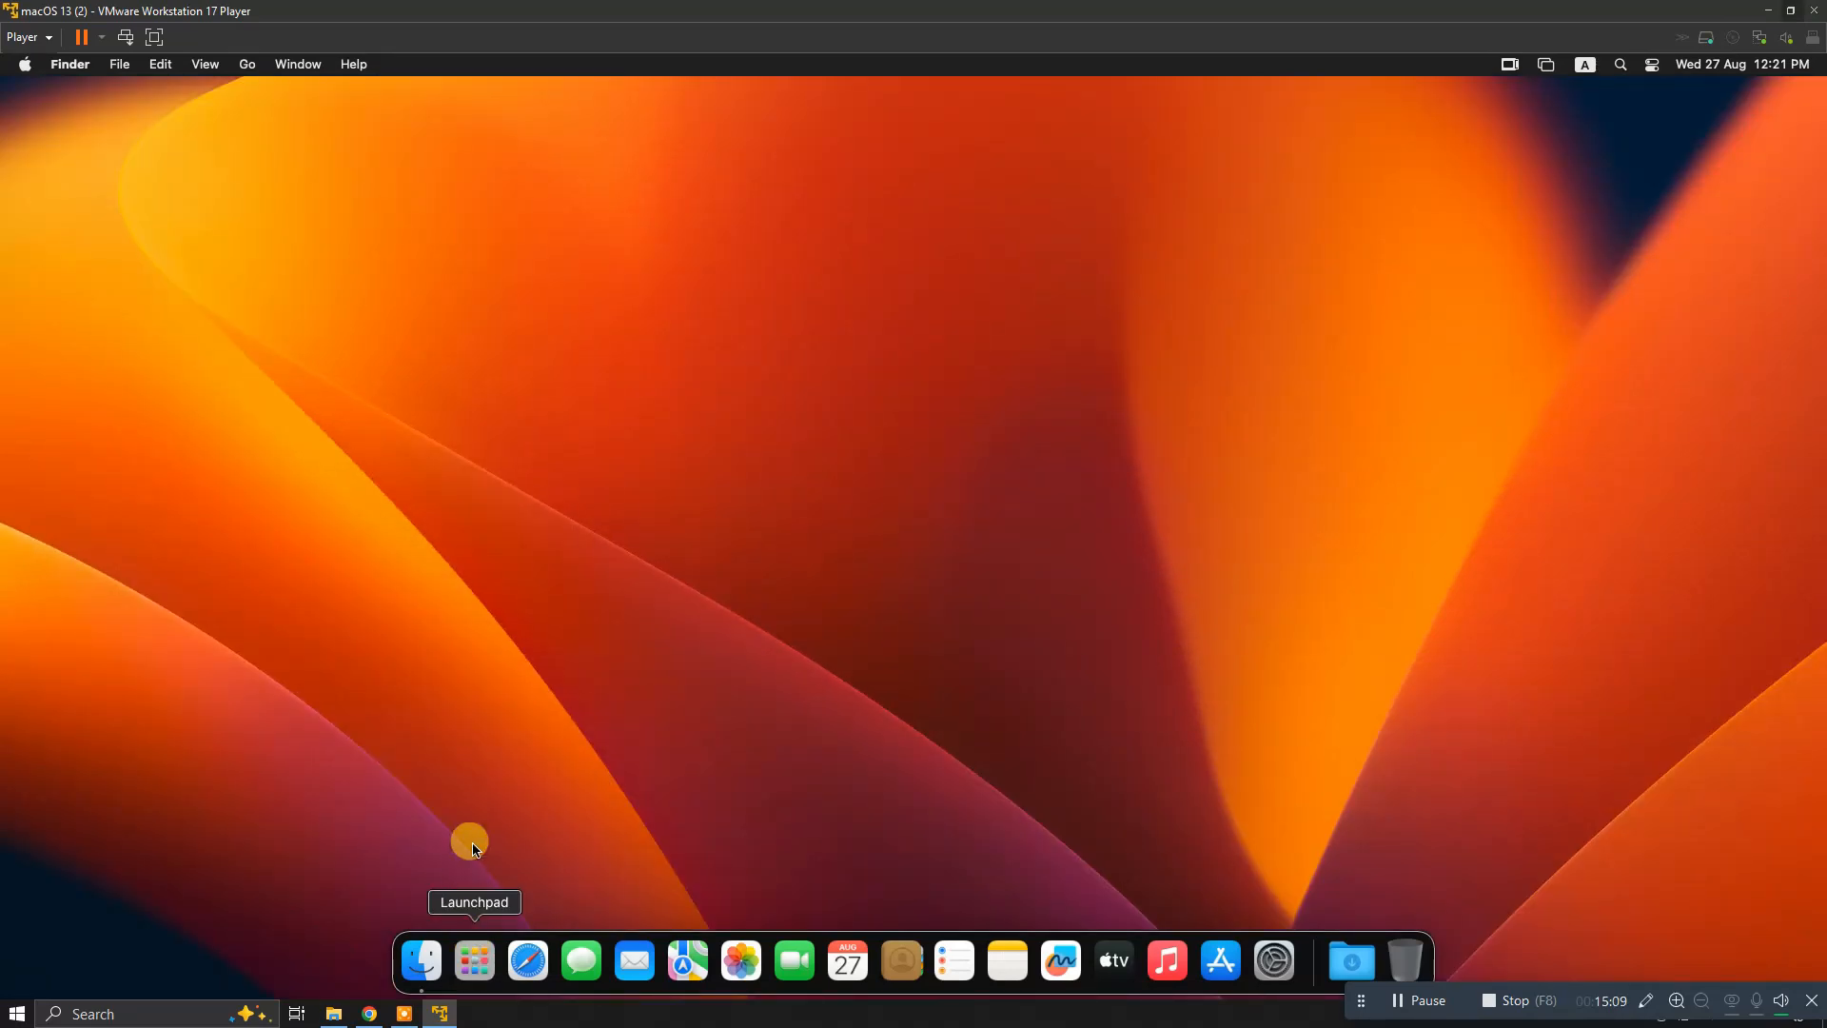
# Check that Launchpad, a Finder window and Spotlight open in macOS, closing each one again
pyautogui.click(474, 959)
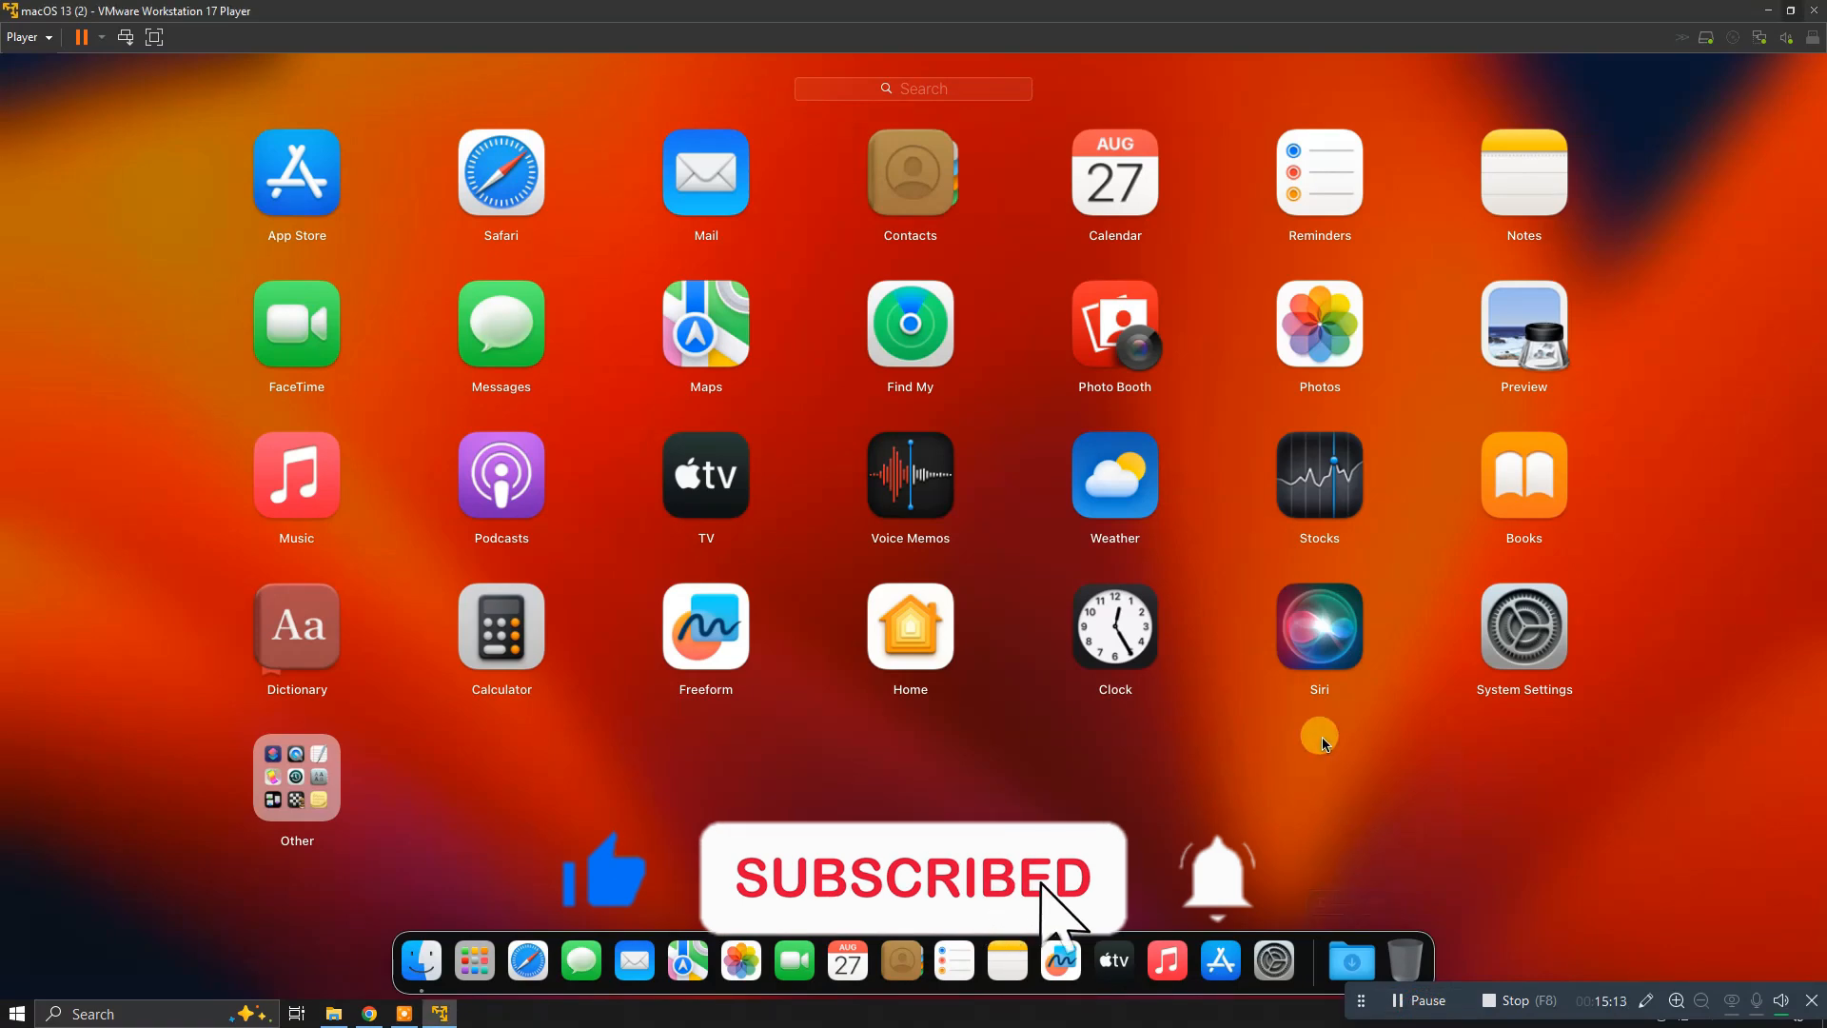
pyautogui.moveTo(1218, 730); pyautogui.dragTo(729, 720)
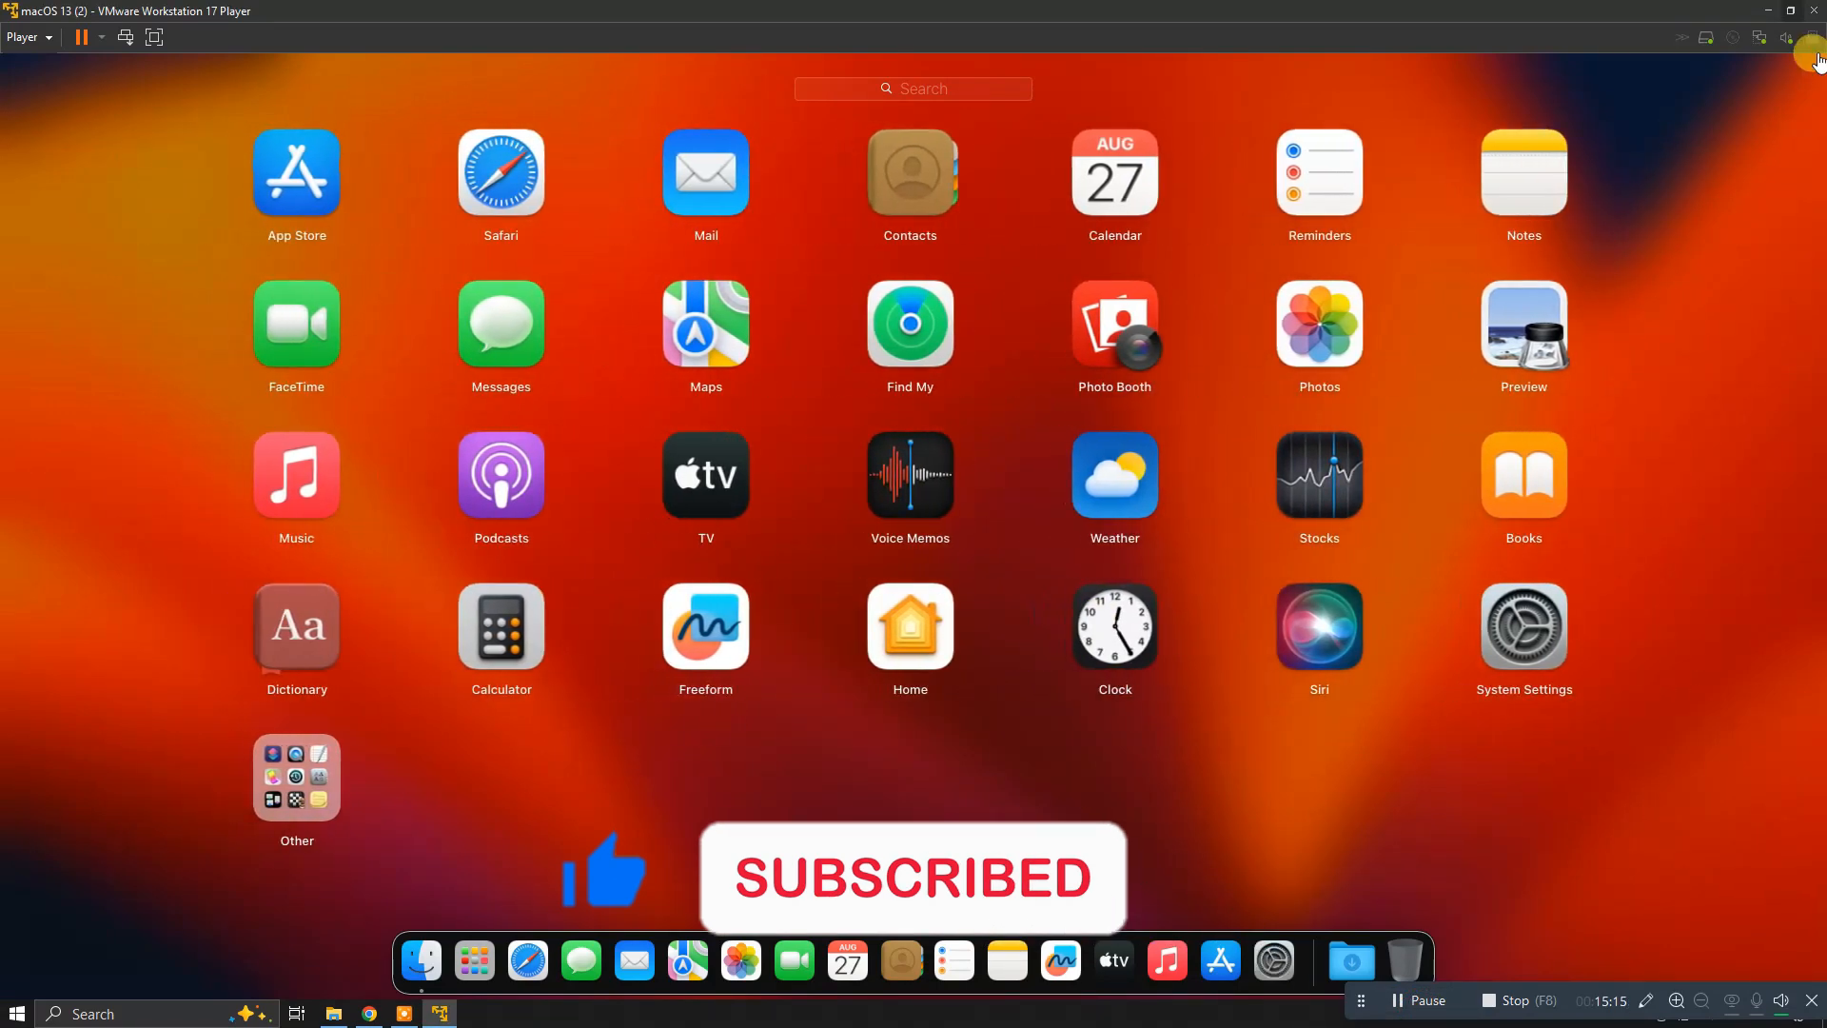
pyautogui.click(1622, 199)
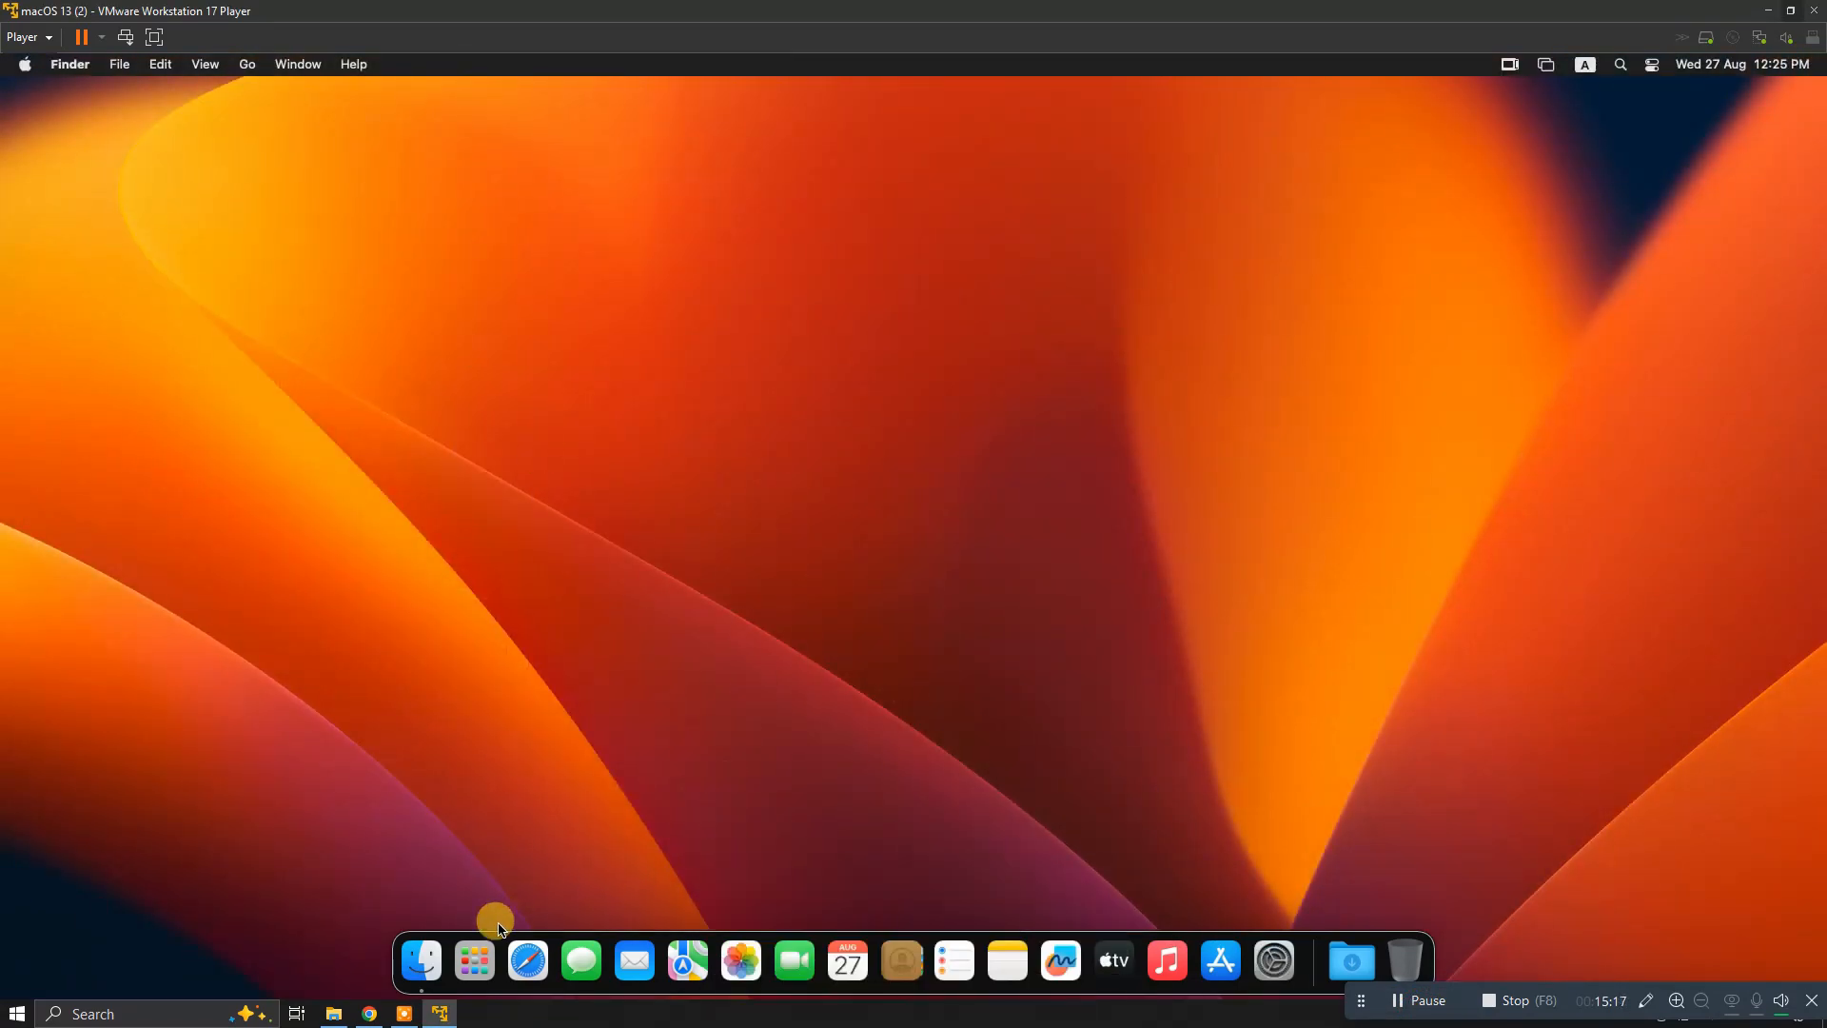
pyautogui.click(422, 955)
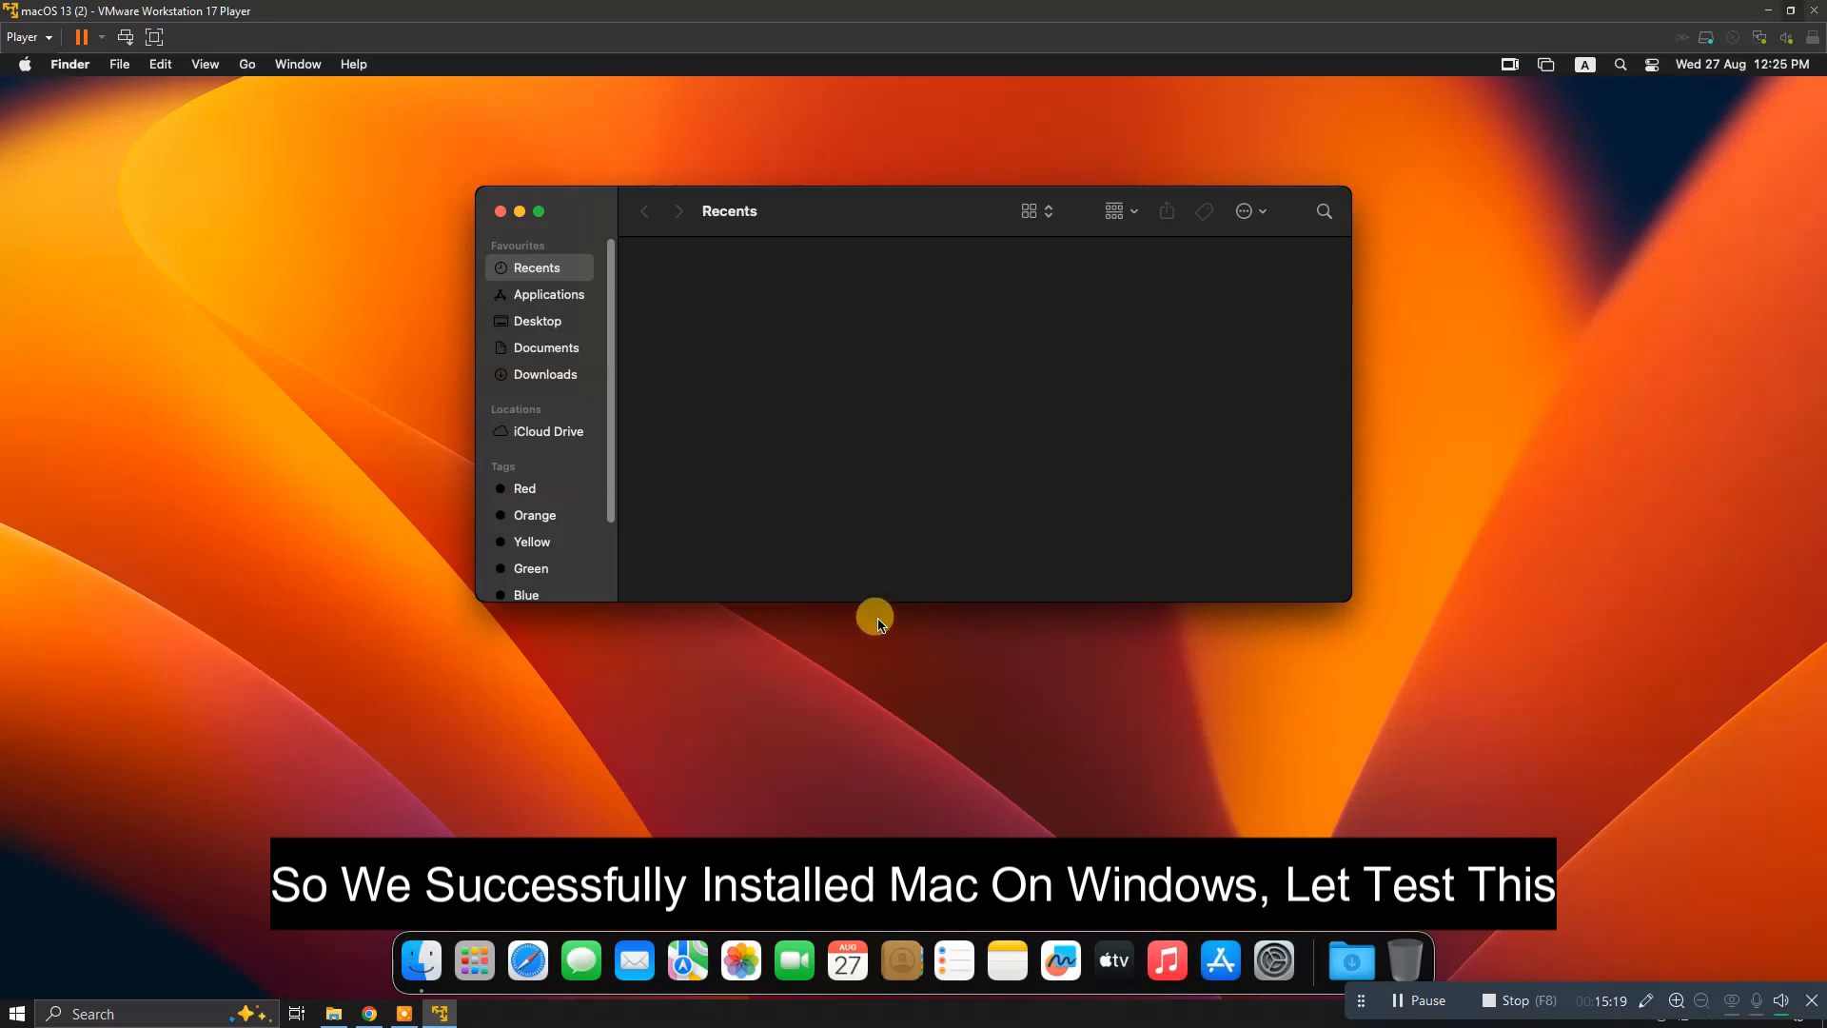
pyautogui.click(500, 211)
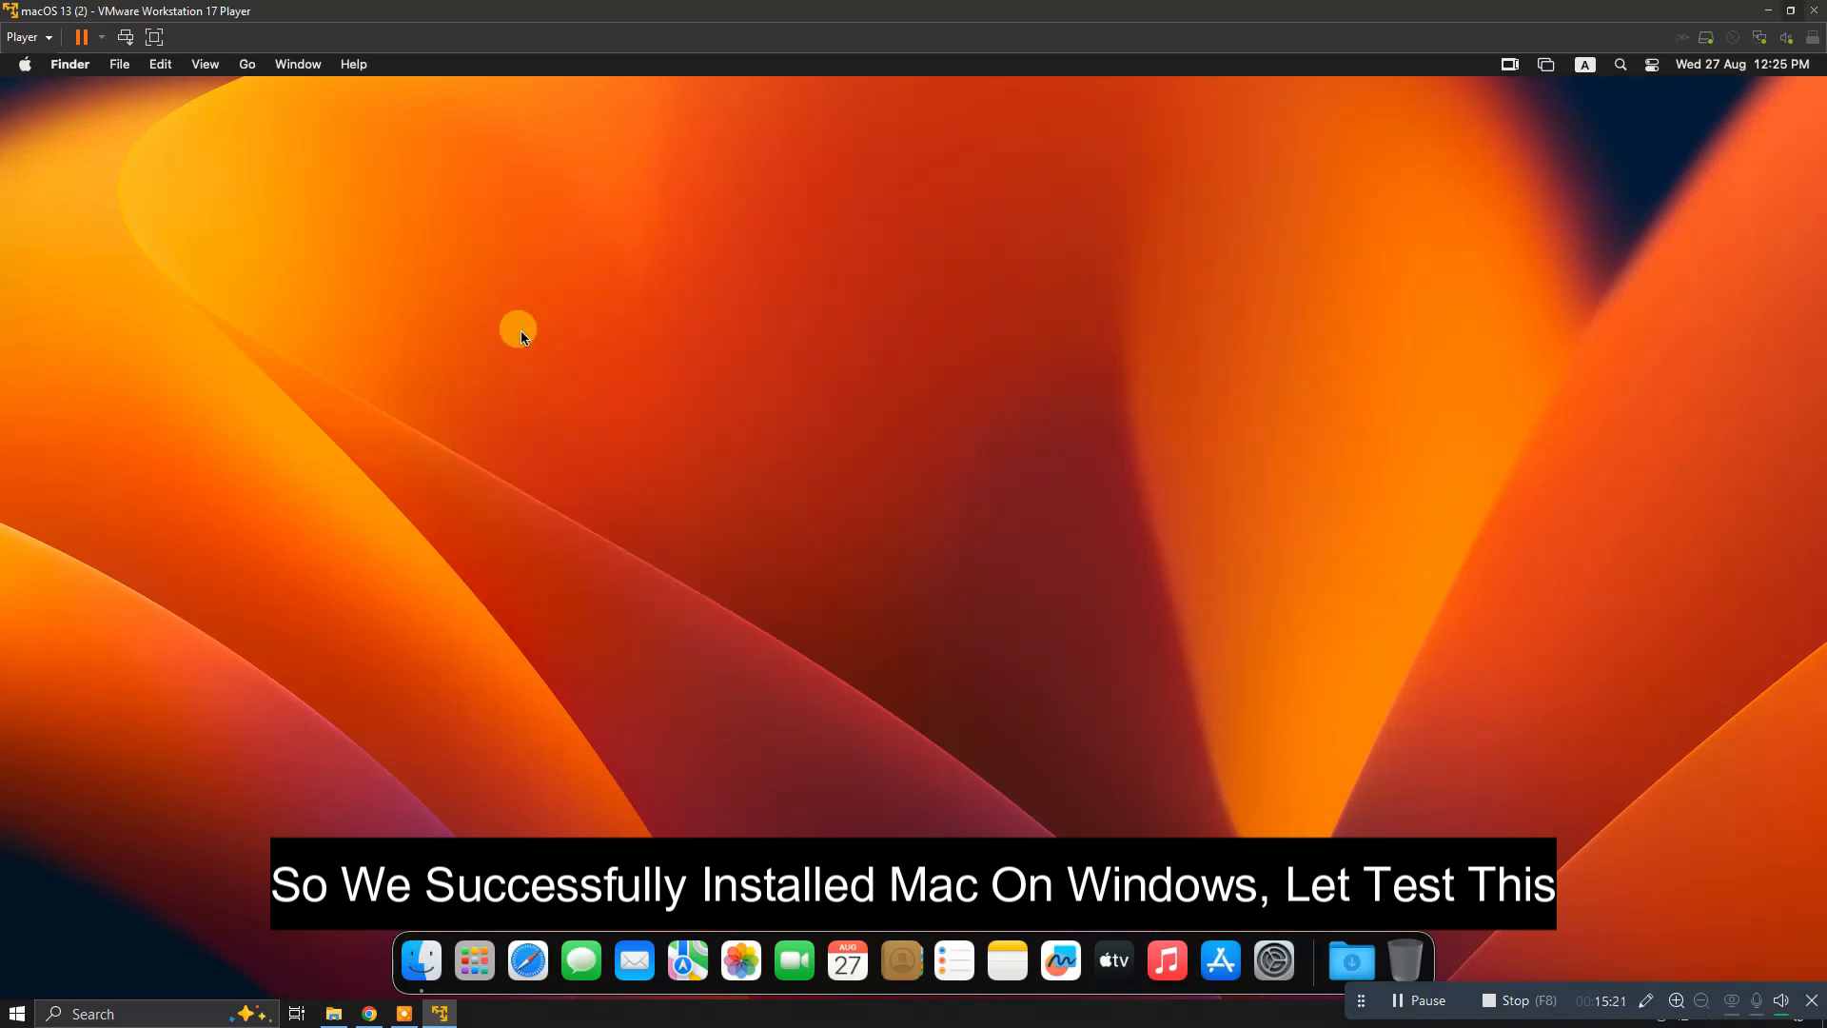
pyautogui.press('super+space')
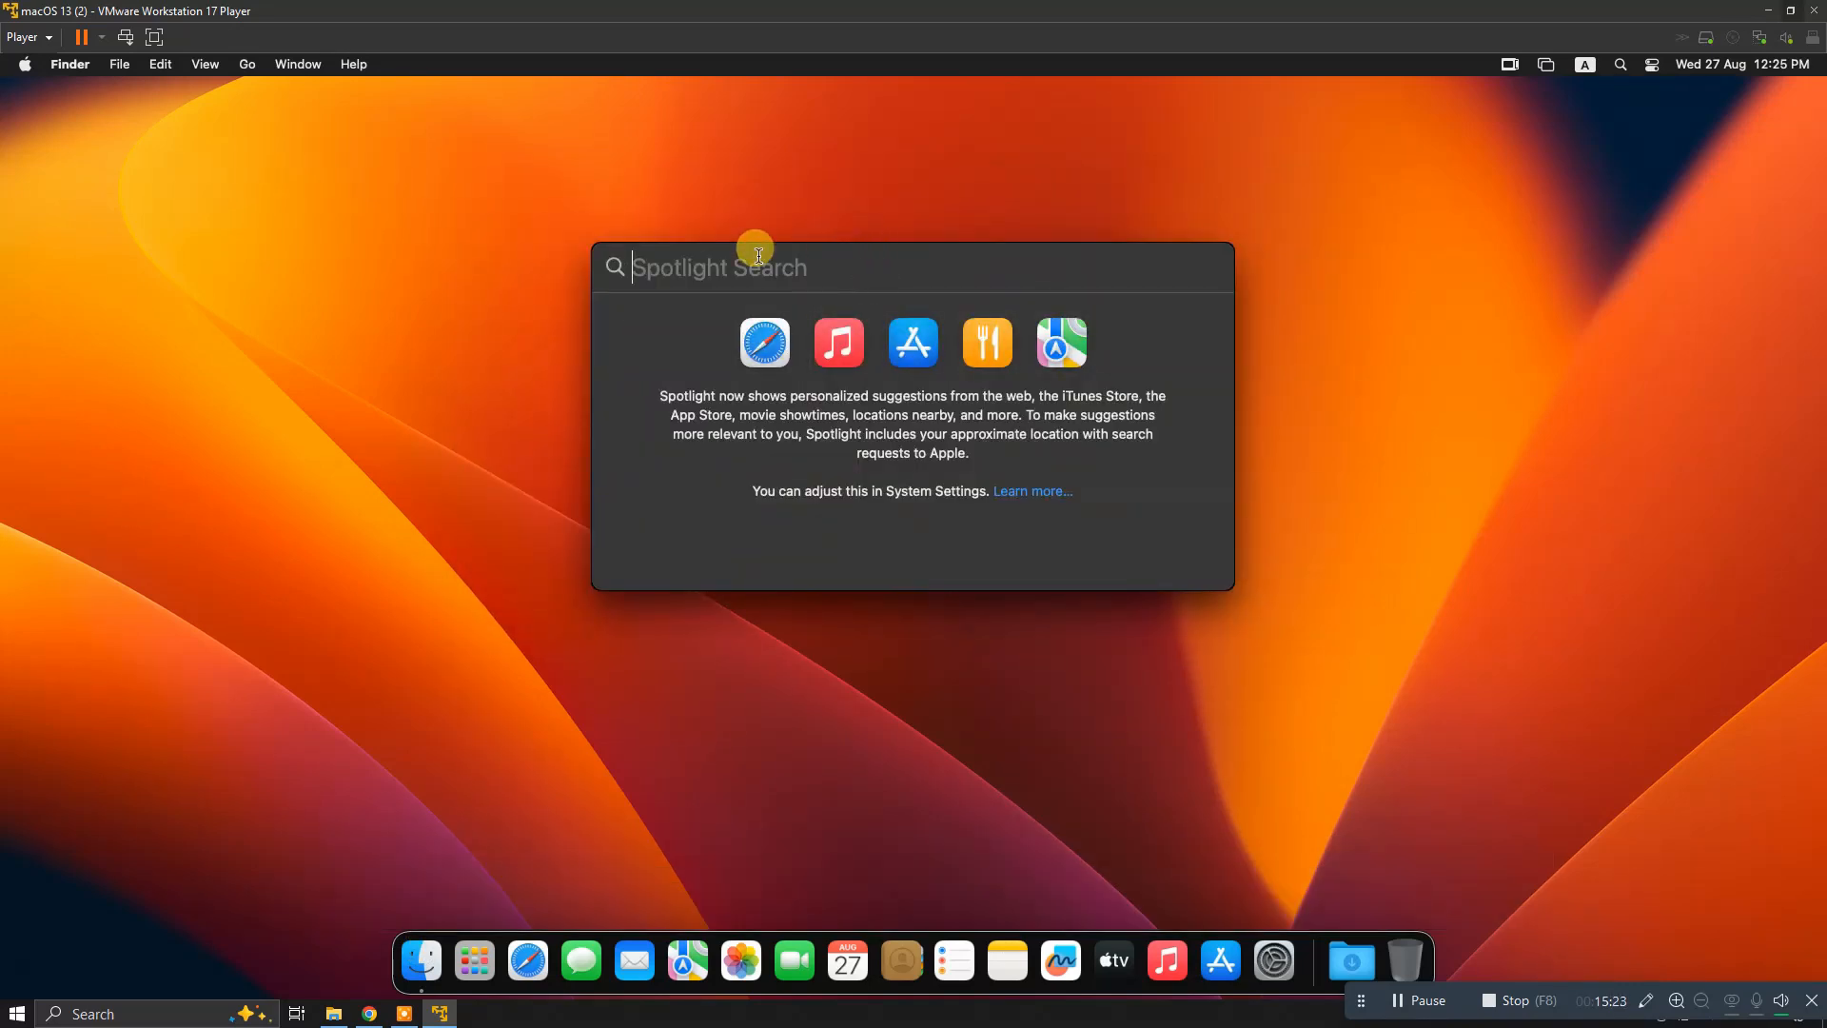
pyautogui.click(406, 245)
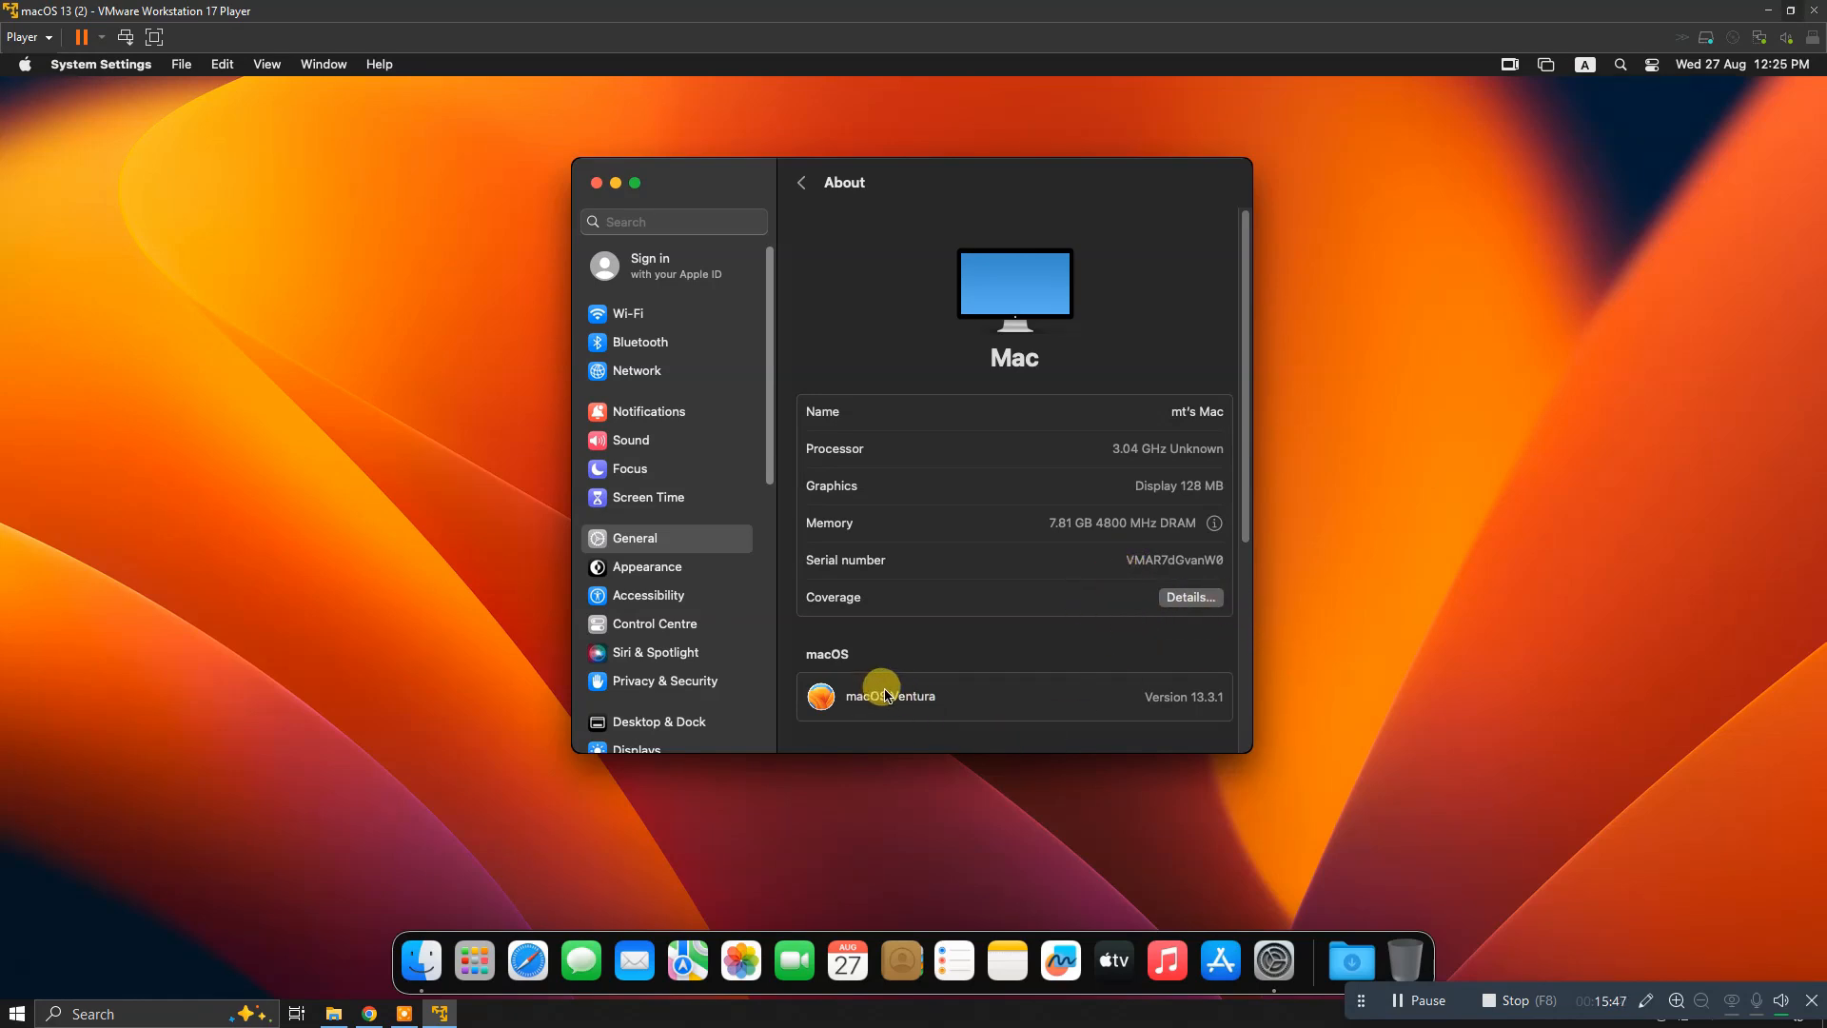
# Examine the macOS, display and storage details in the About settings, then close System Settings and the About This Mac window
pyautogui.scroll(-5, 990, 637)
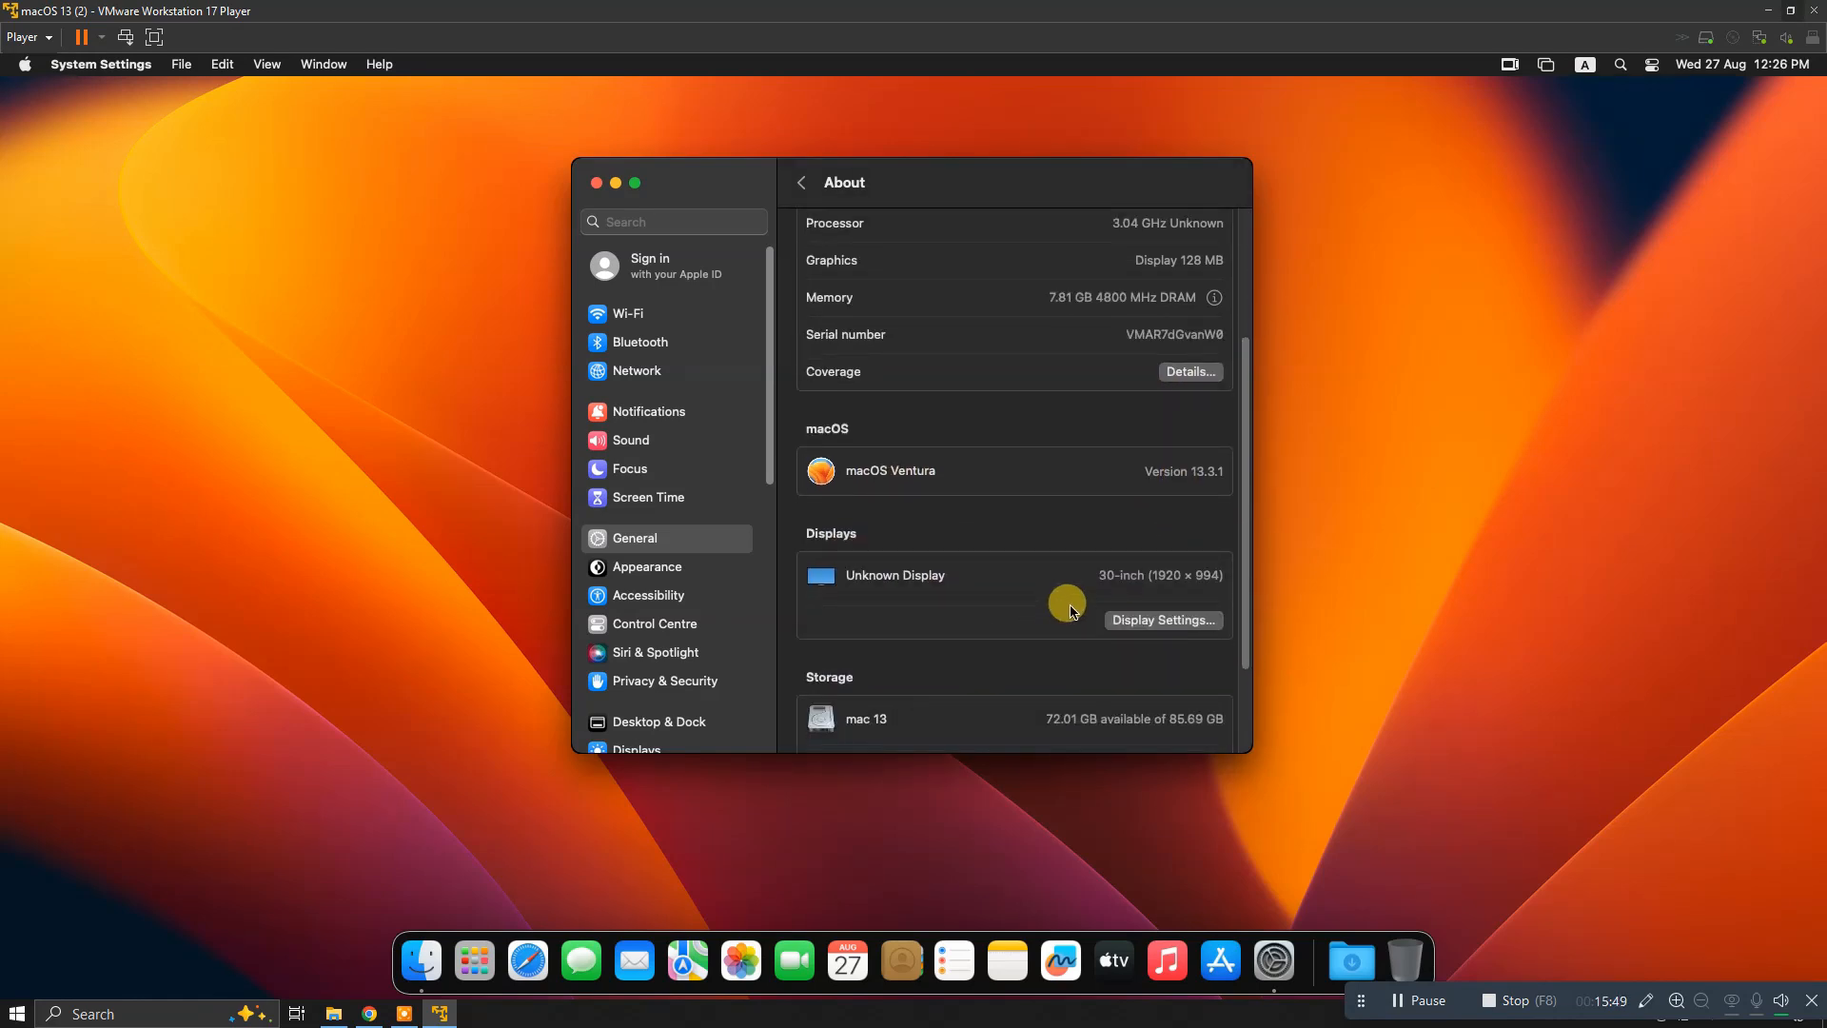
pyautogui.scroll(-3, 1070, 611)
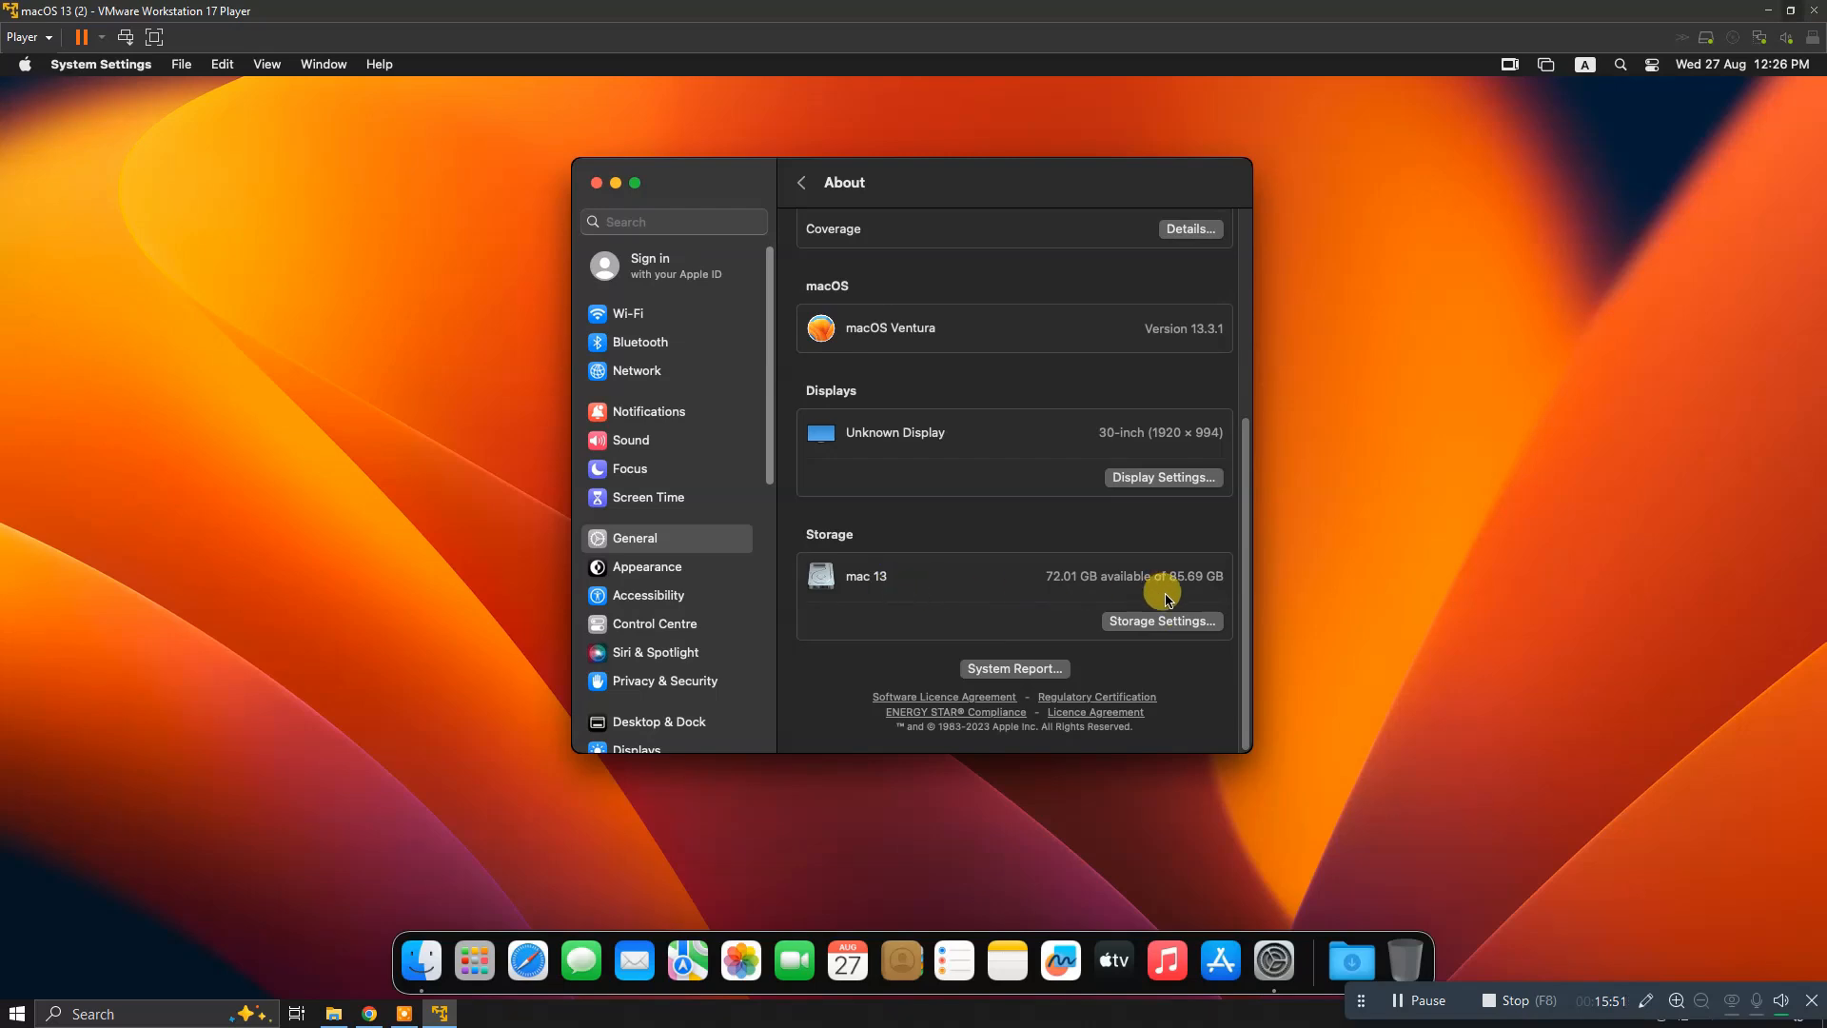
pyautogui.click(596, 183)
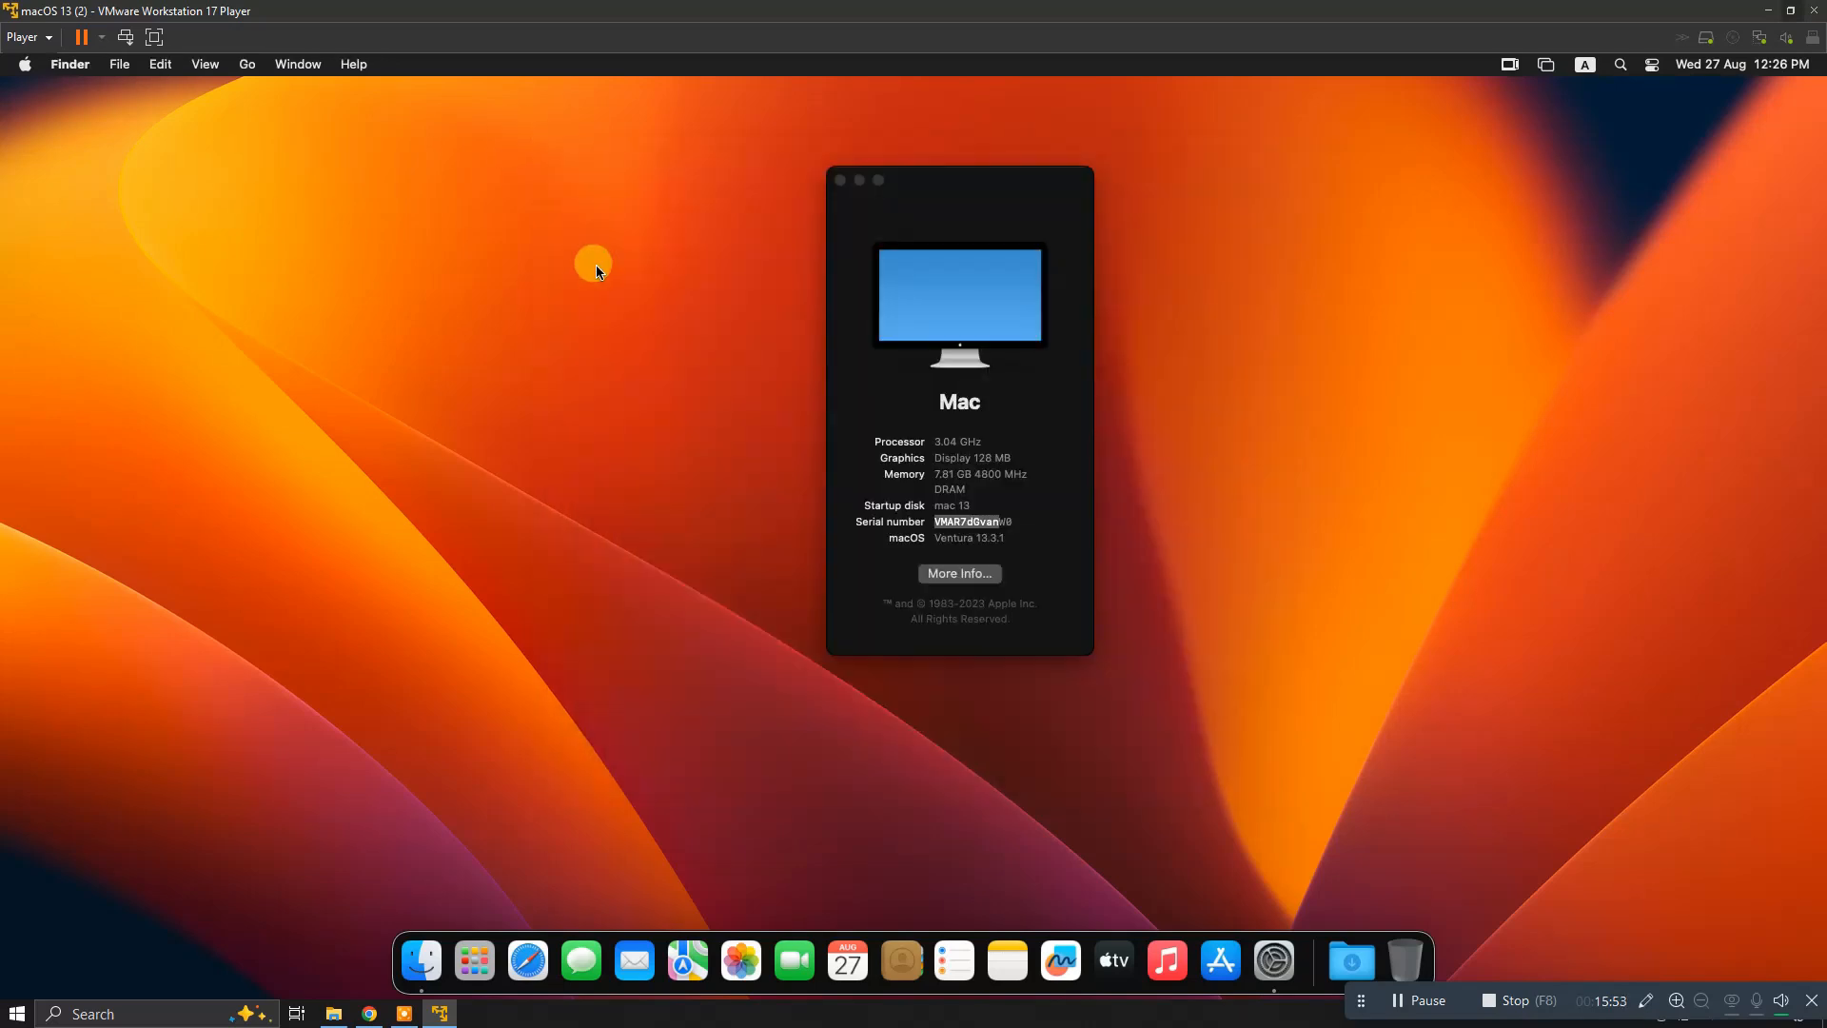
pyautogui.click(881, 223)
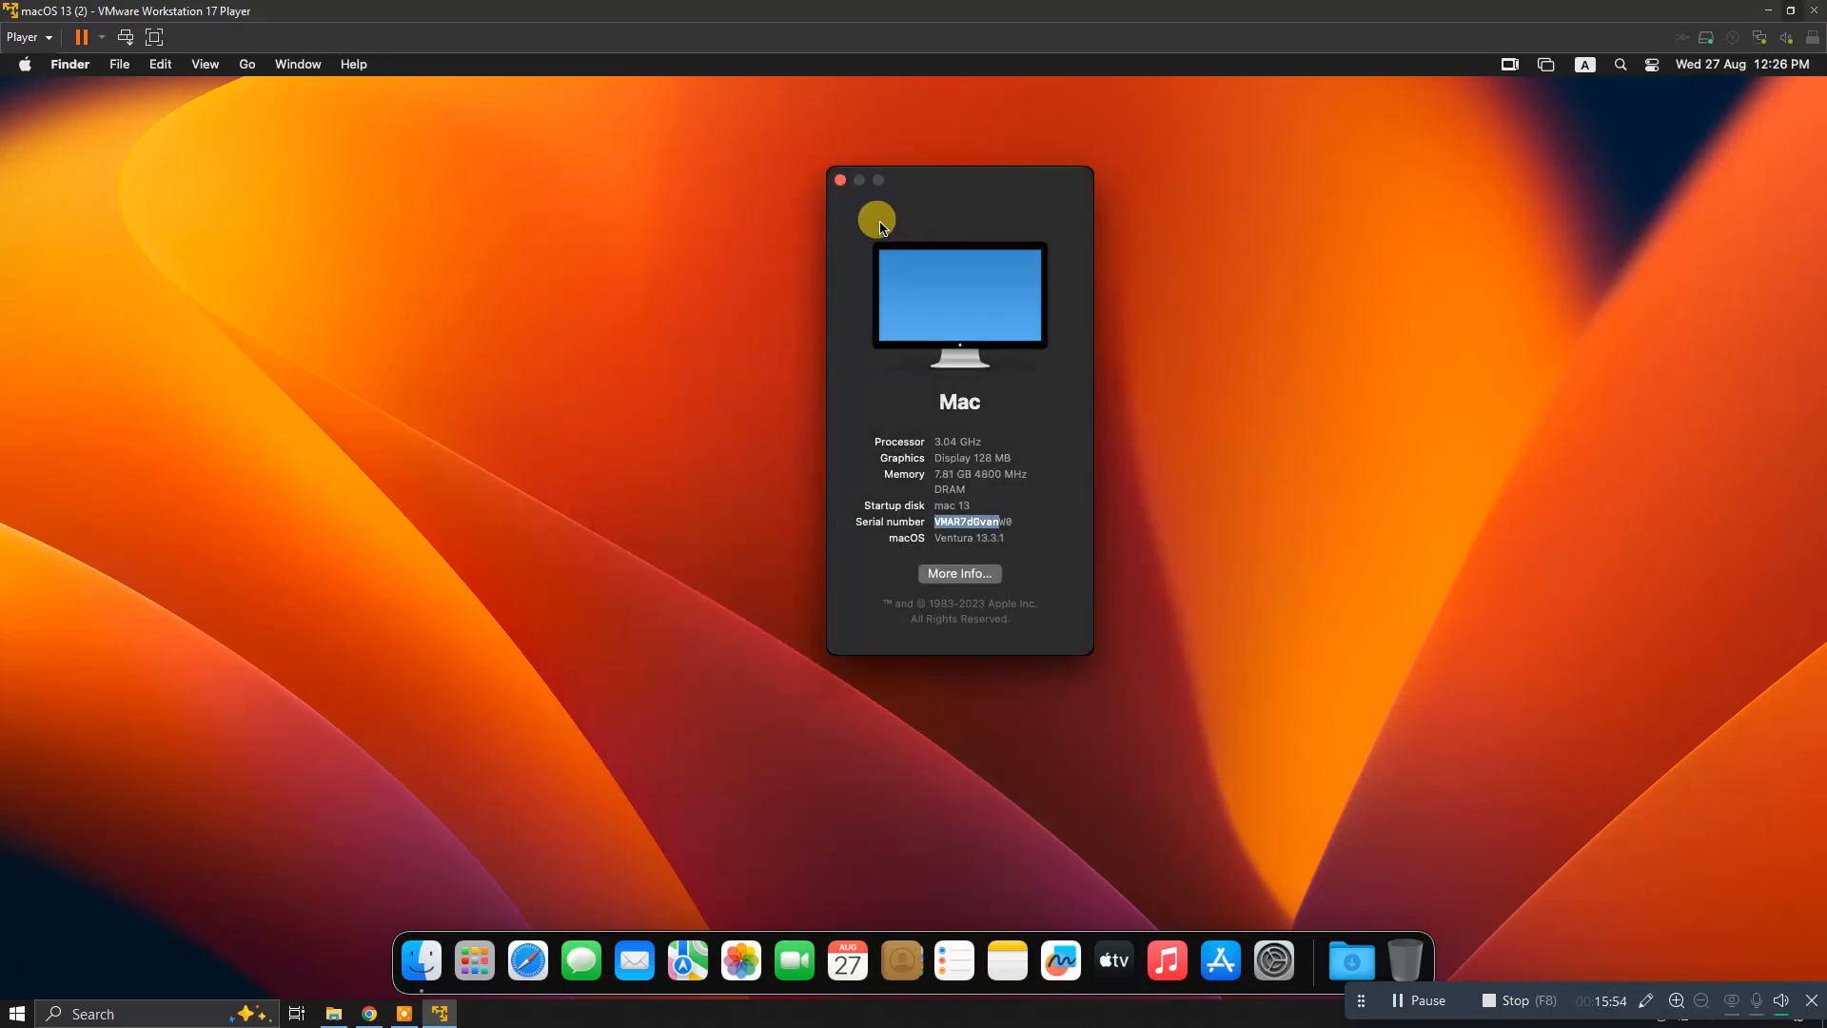
pyautogui.click(841, 182)
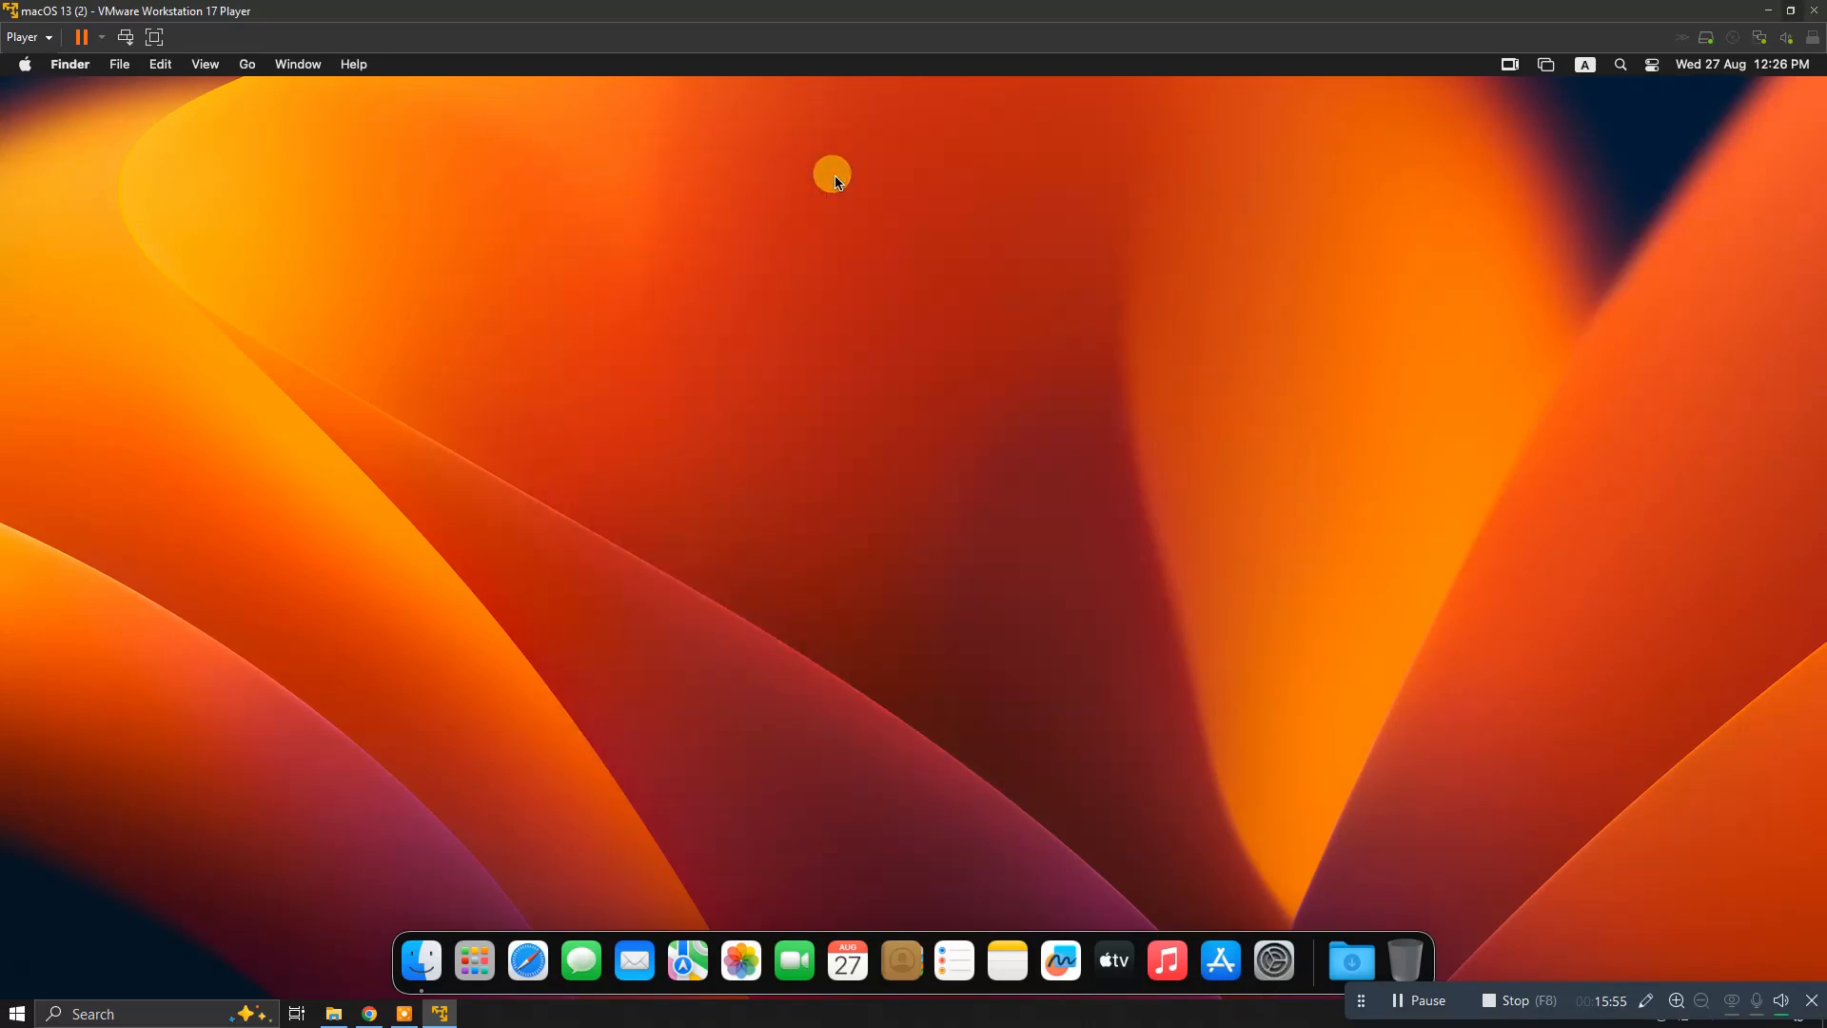
# Open Google from the Favourites in Safari and choose to stay signed out
pyautogui.click(526, 962)
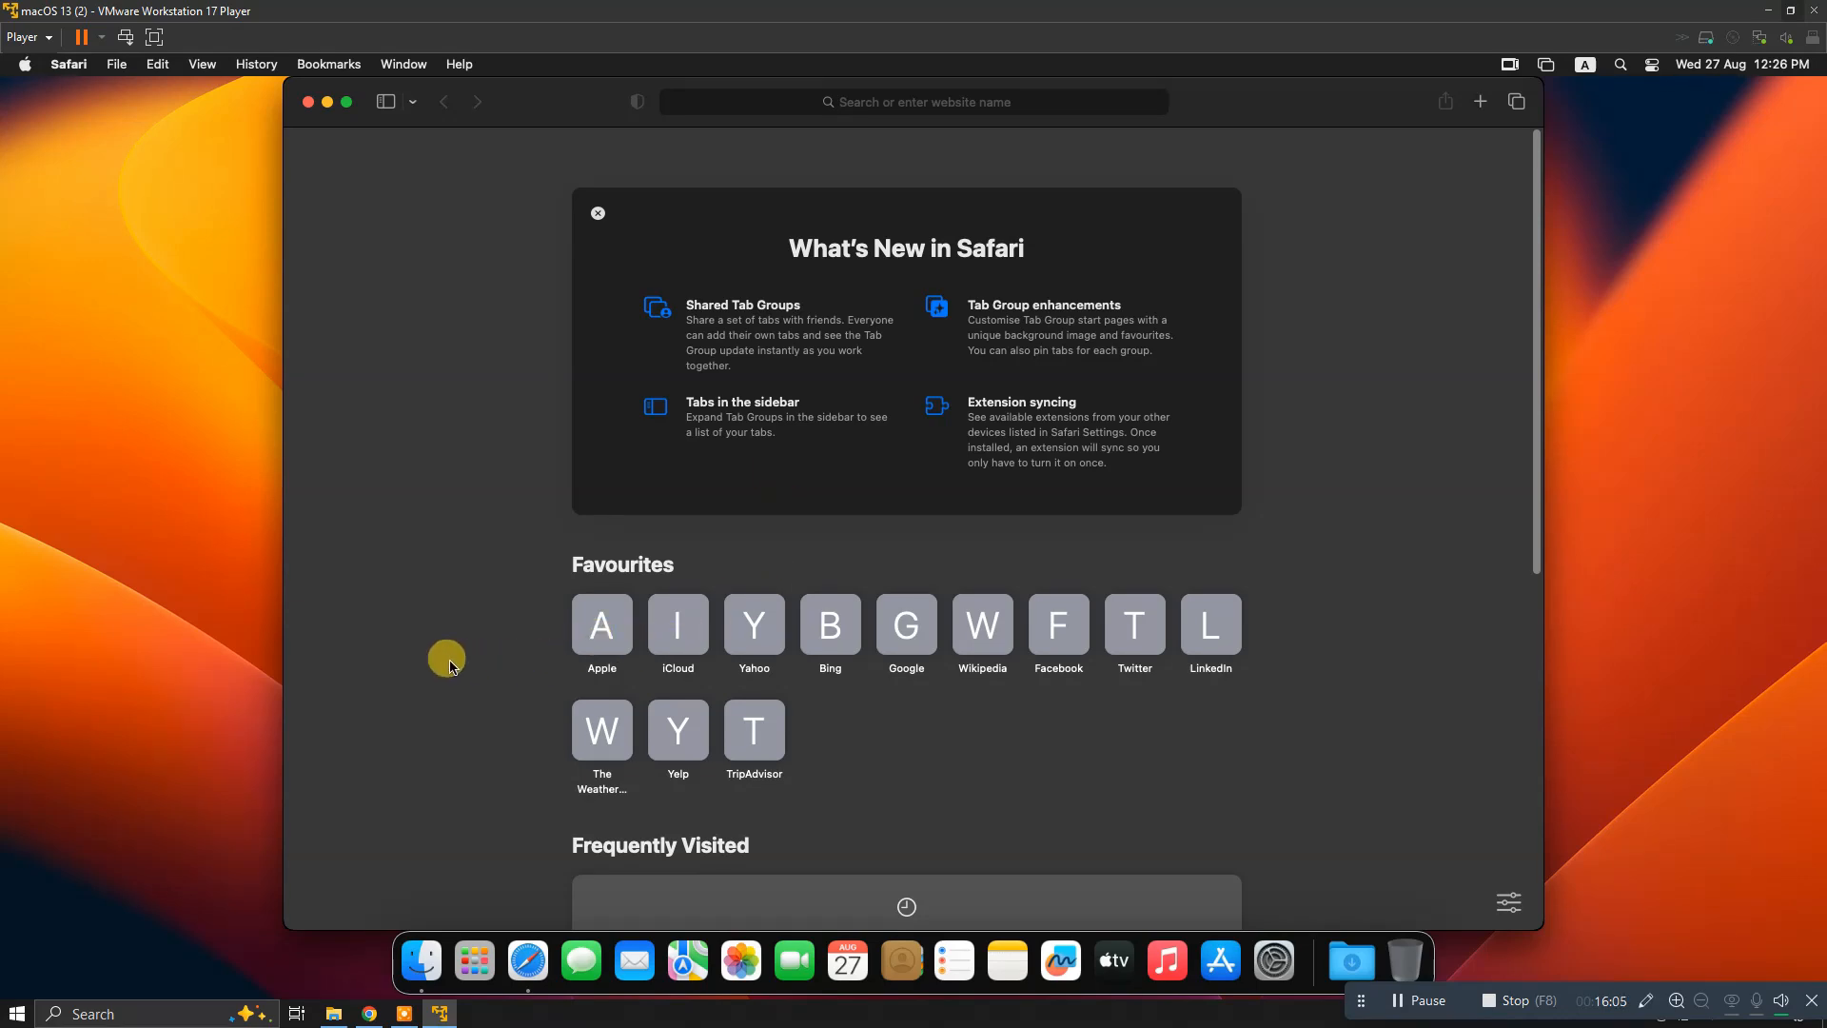
pyautogui.click(909, 628)
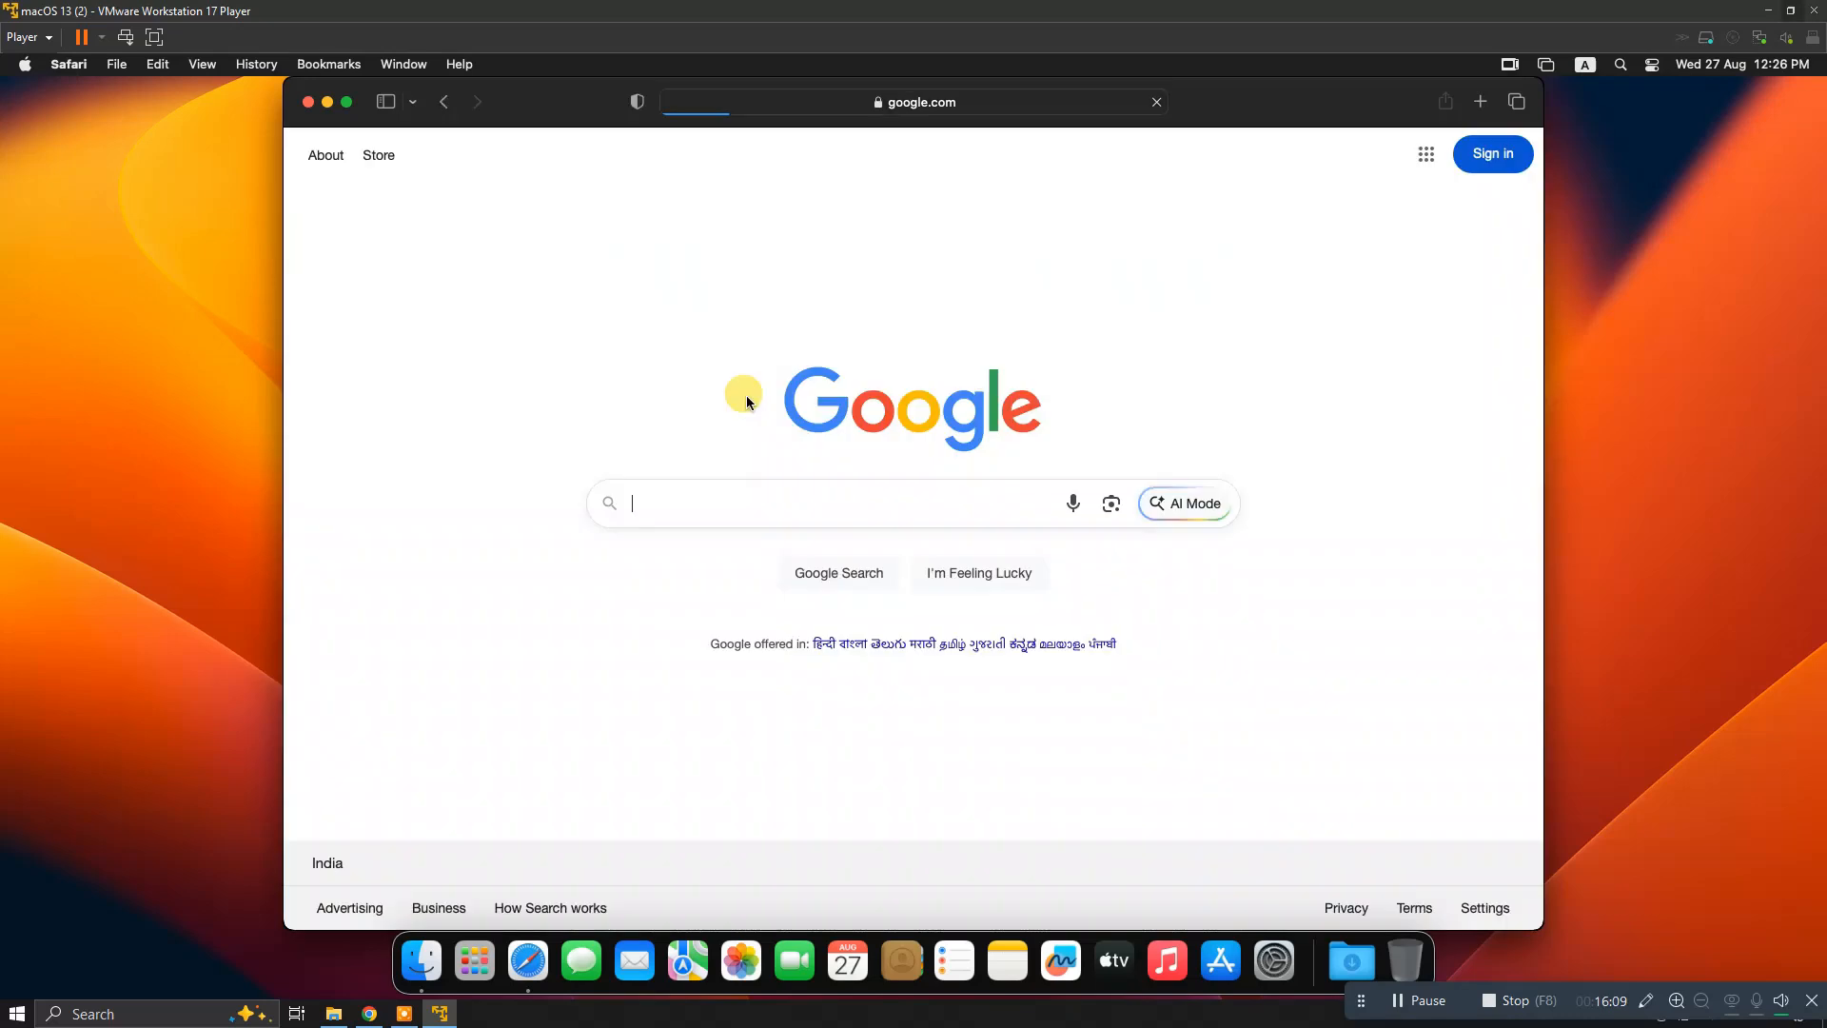
pyautogui.click(970, 504)
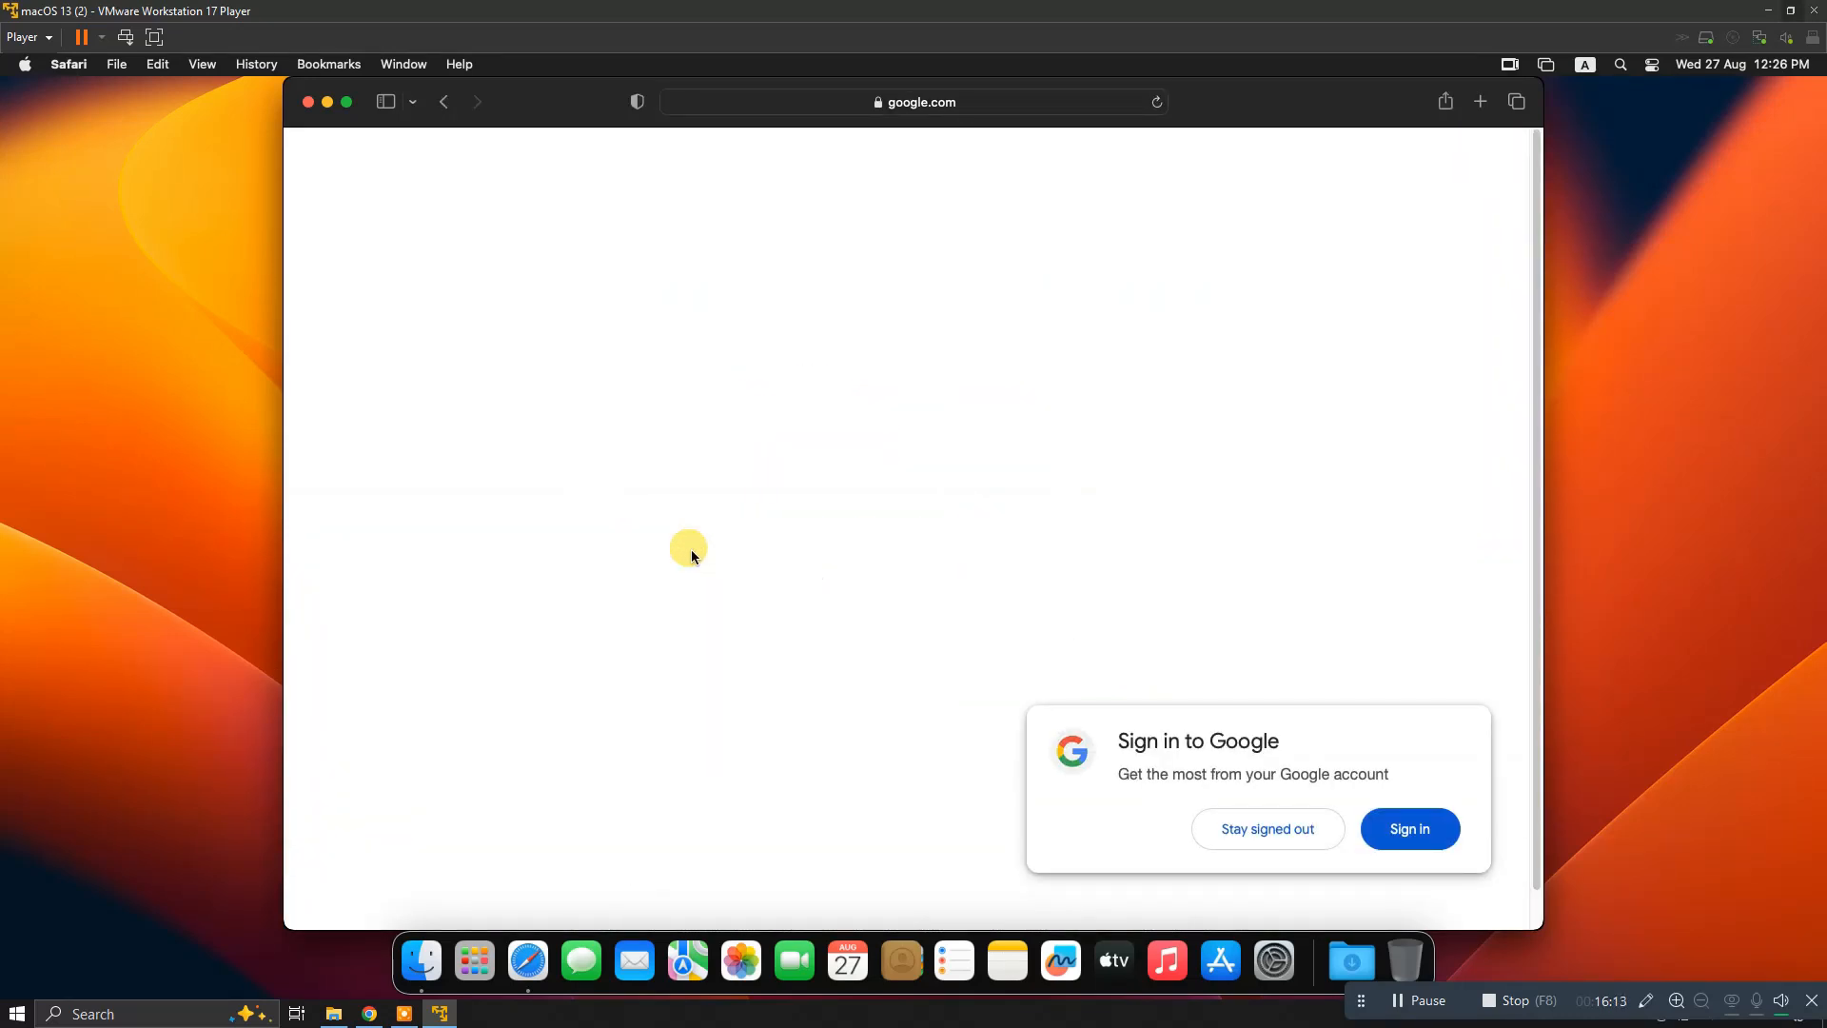
pyautogui.click(1254, 830)
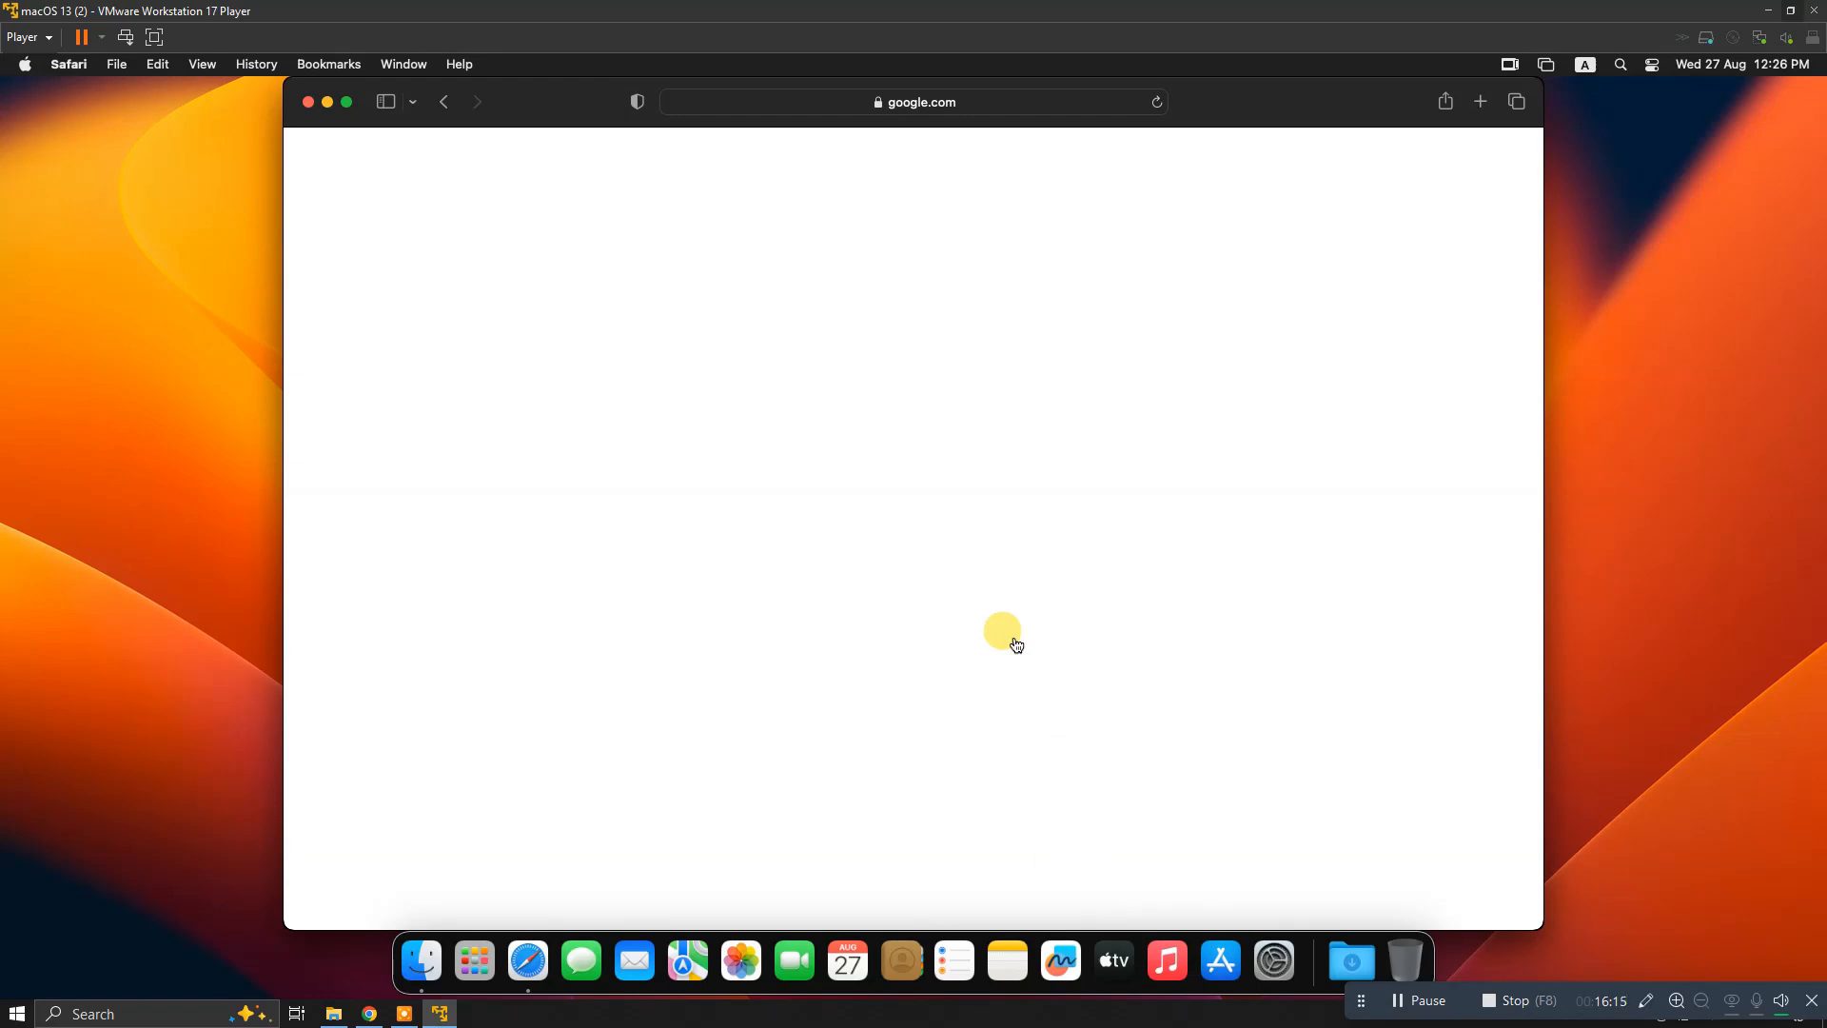
# Search Google for "youtube" and open the YouTube website from the results
pyautogui.click(777, 504)
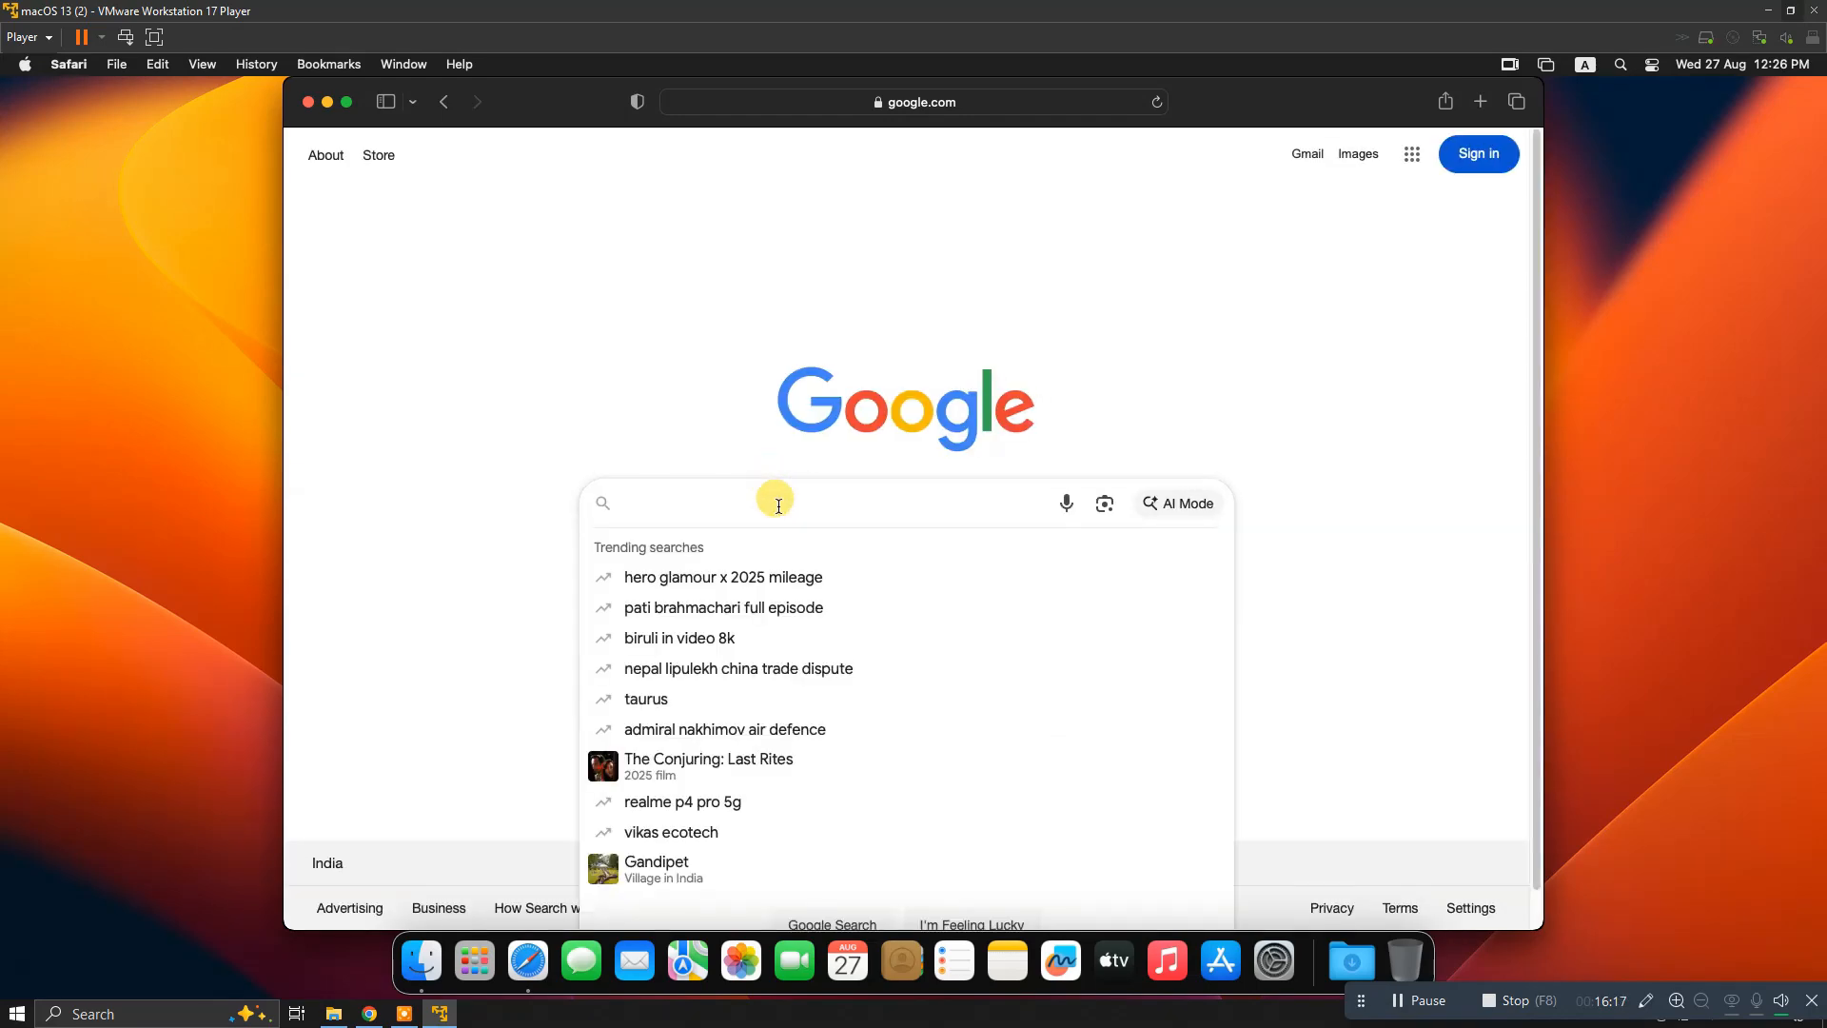
pyautogui.write('youtube')
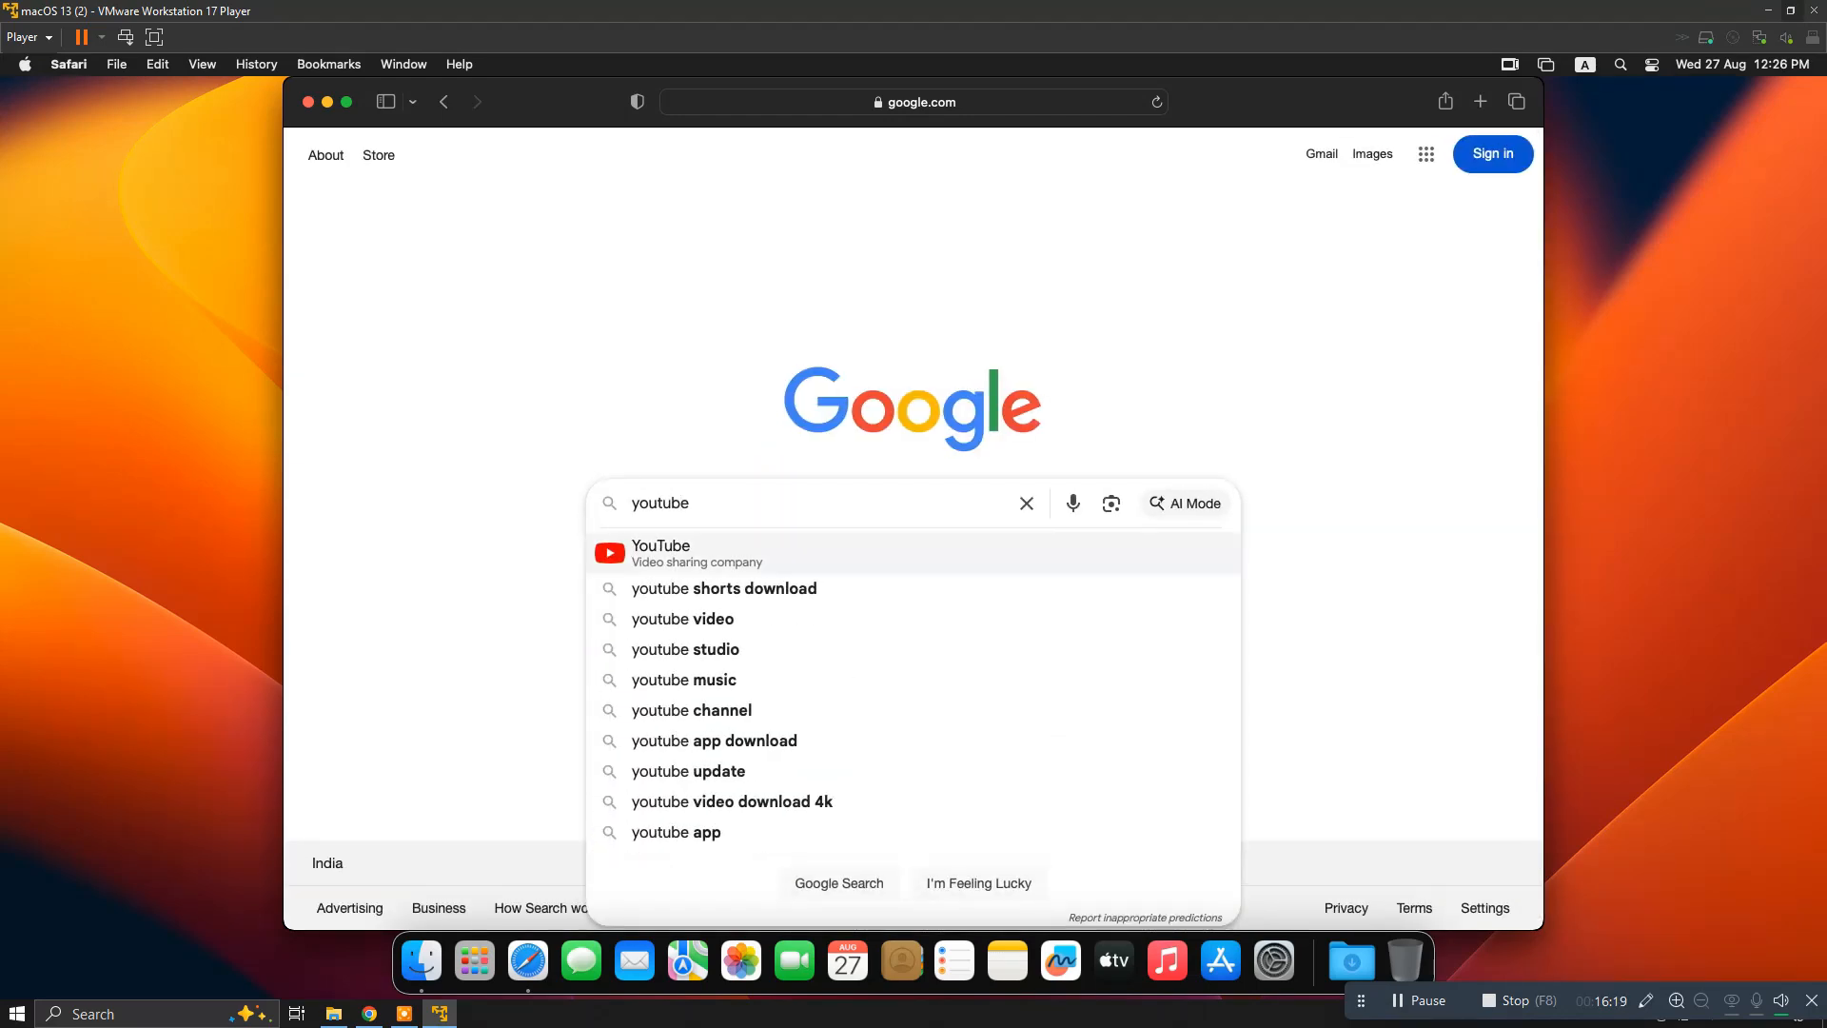
pyautogui.press('Return')
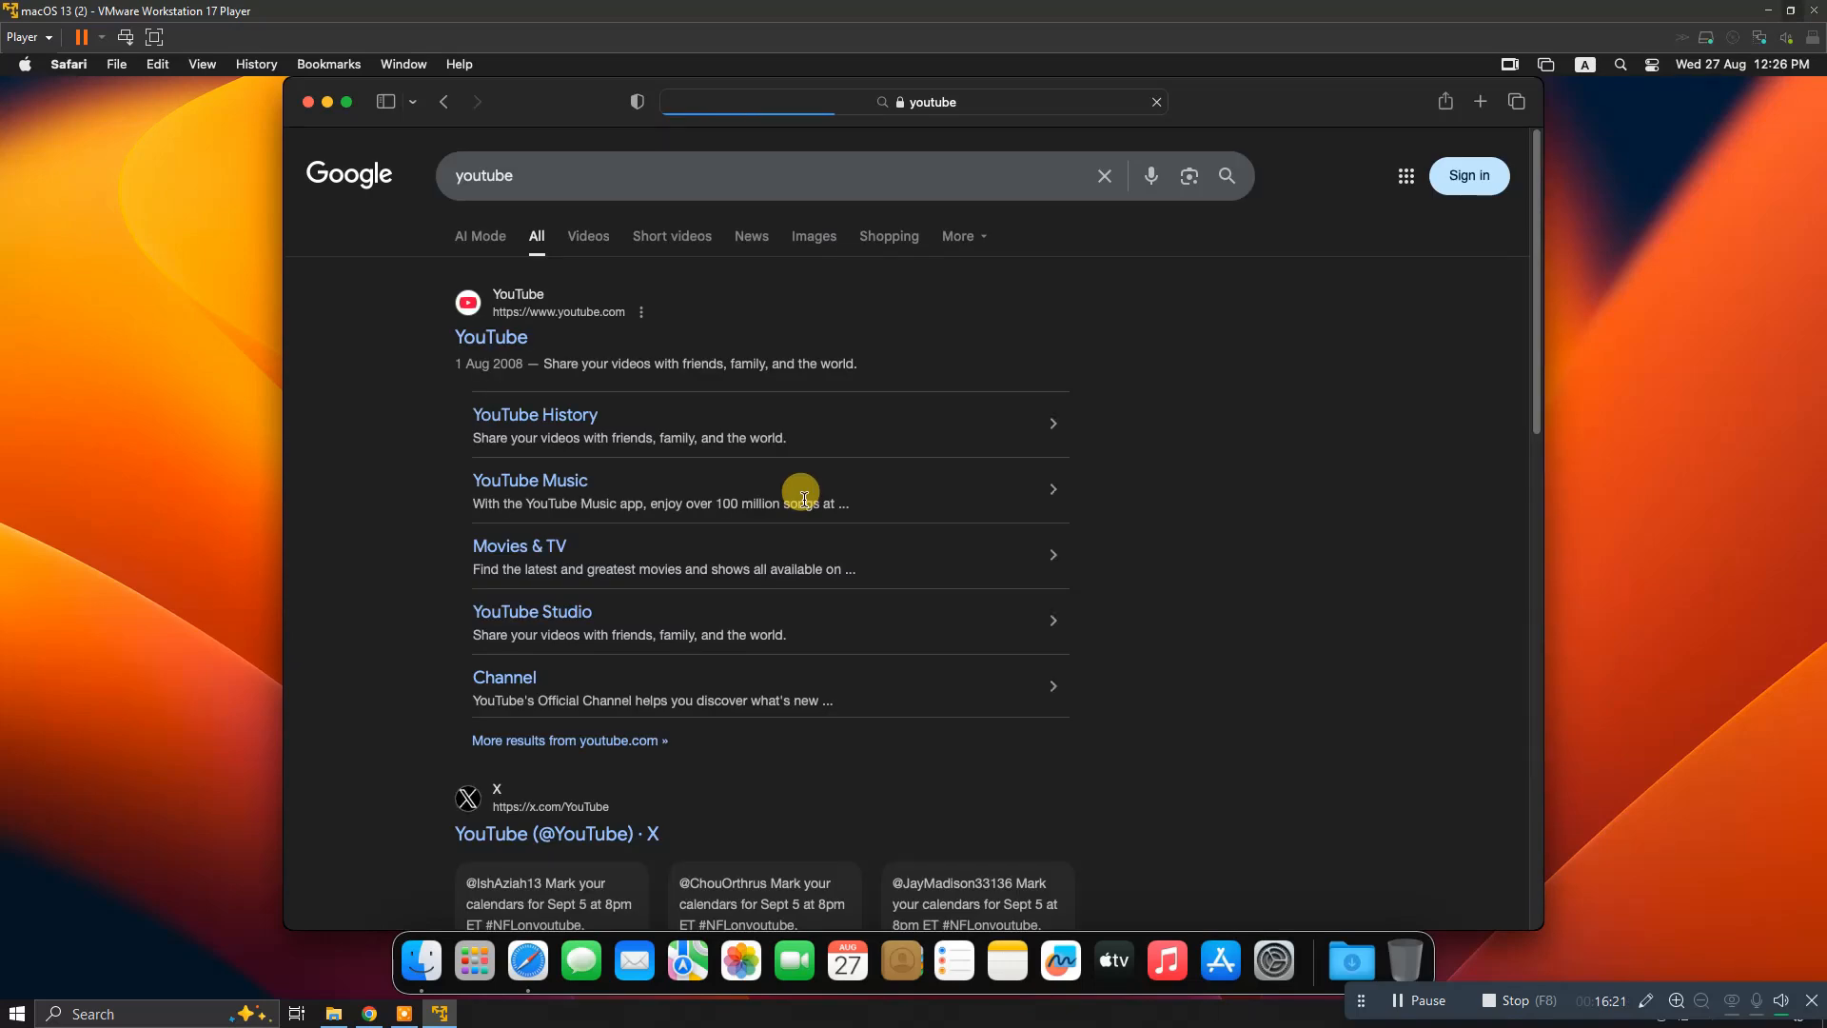
pyautogui.click(485, 336)
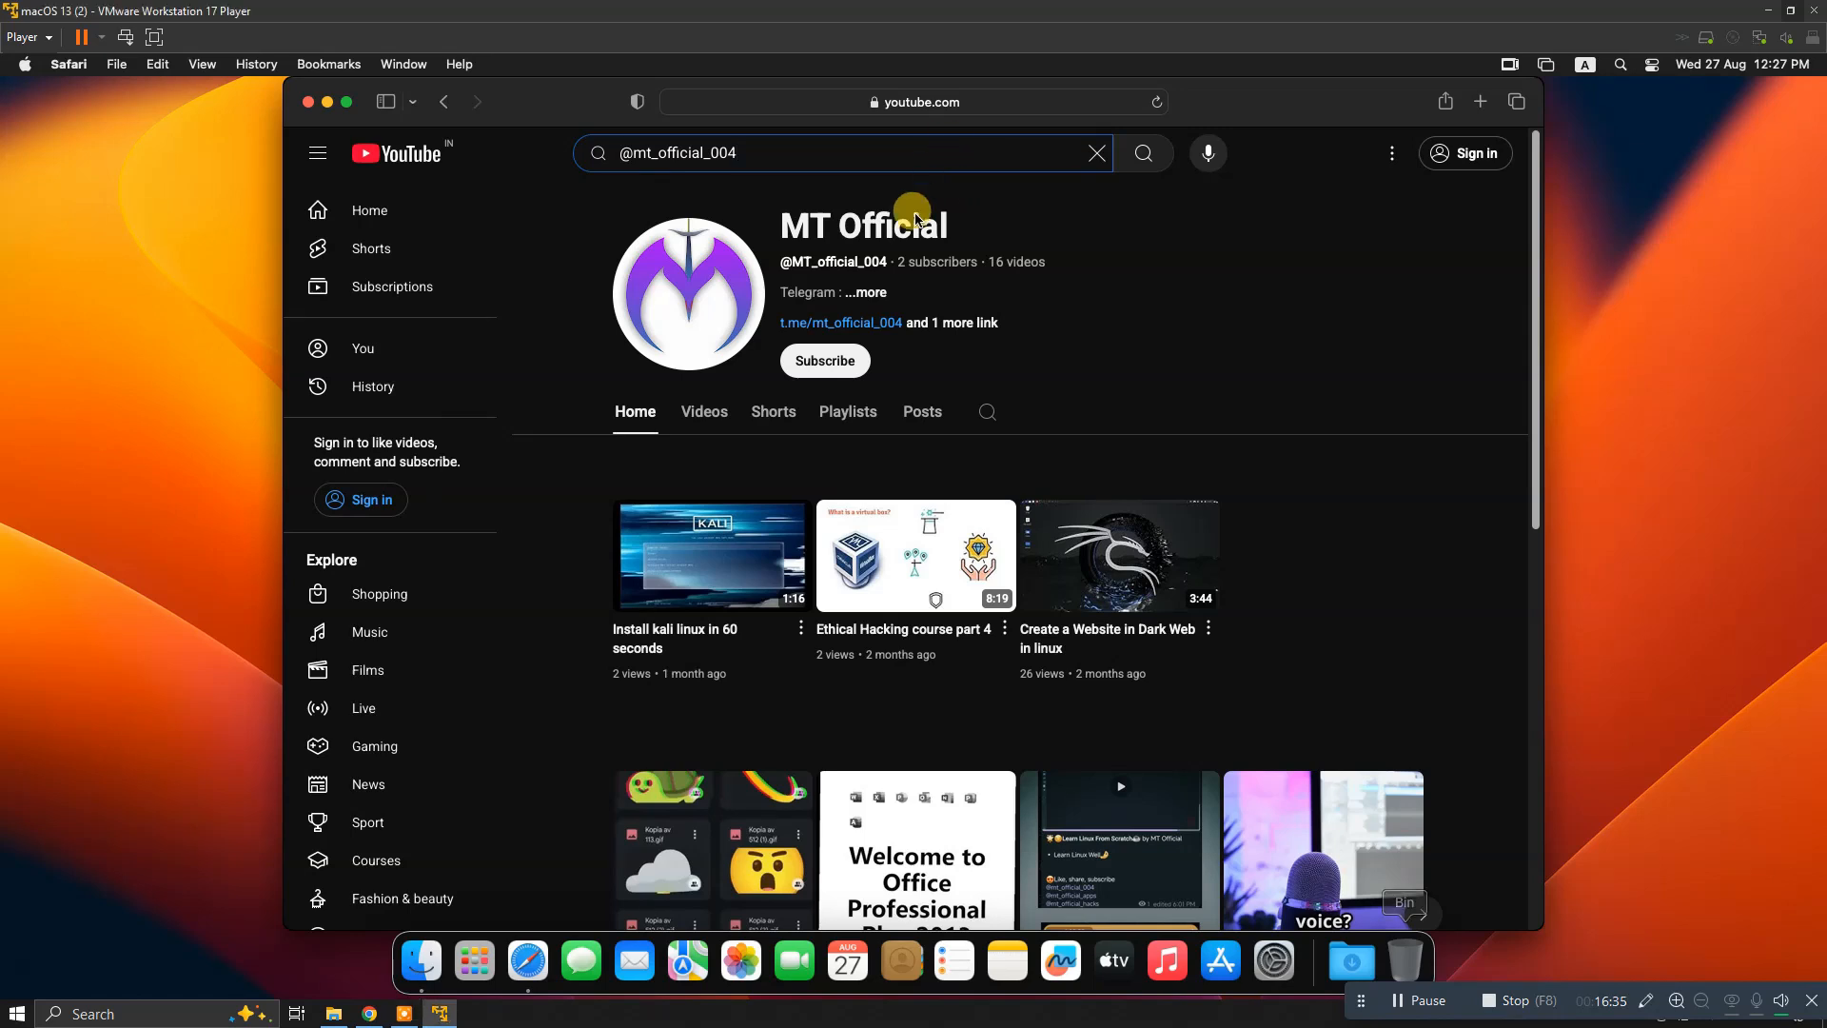
# Try to subscribe to the MT Official channel and dismiss the sign-in request
pyautogui.moveTo(781, 225); pyautogui.dragTo(947, 221)
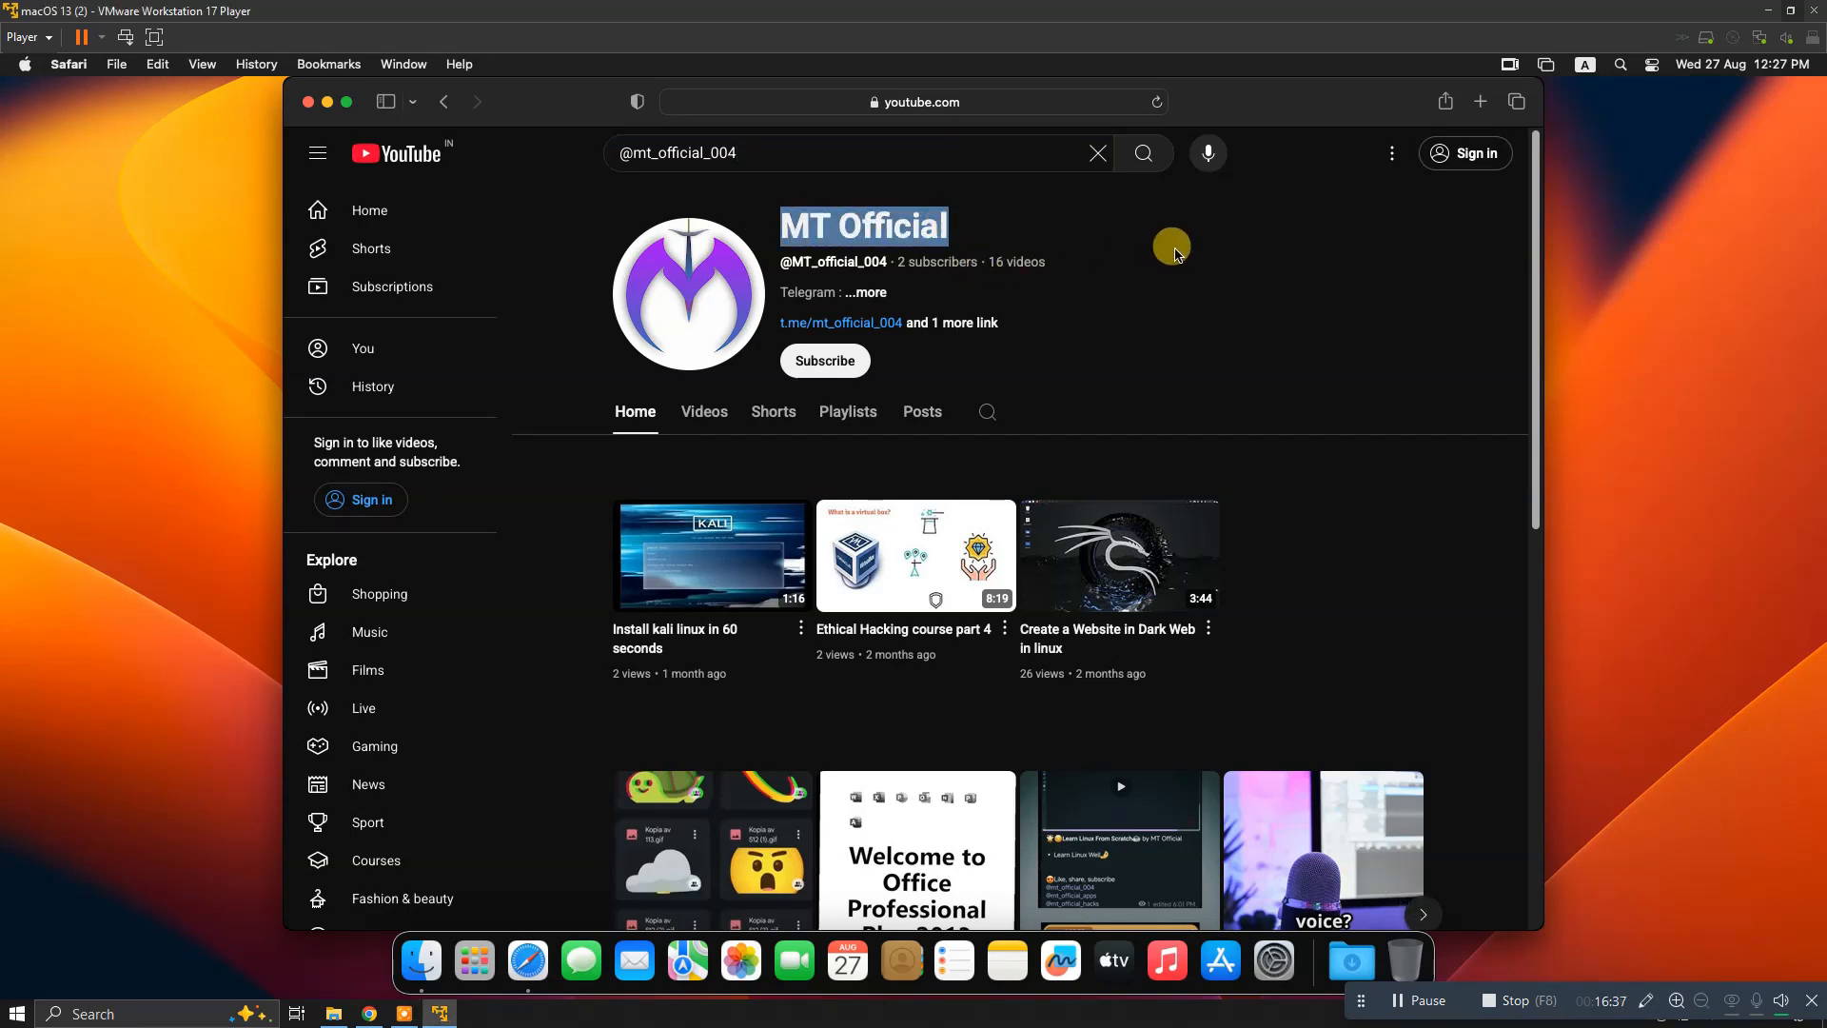
pyautogui.click(825, 361)
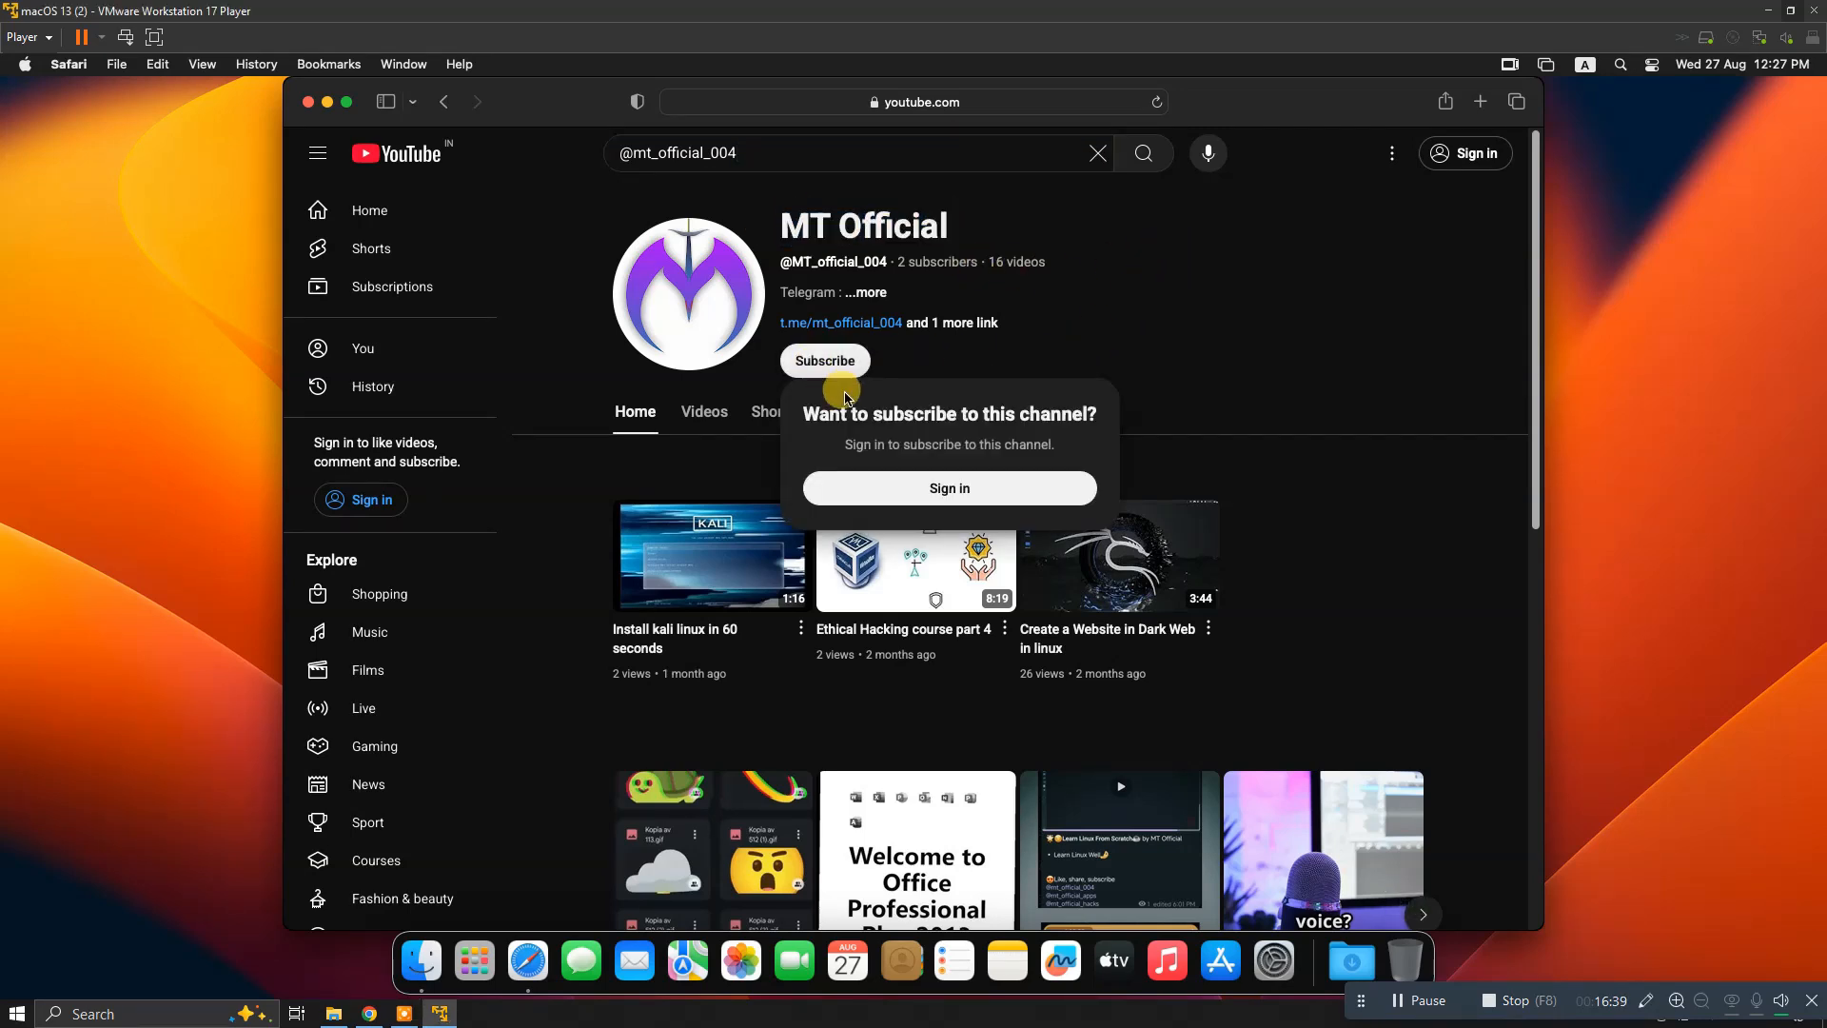
pyautogui.click(1138, 339)
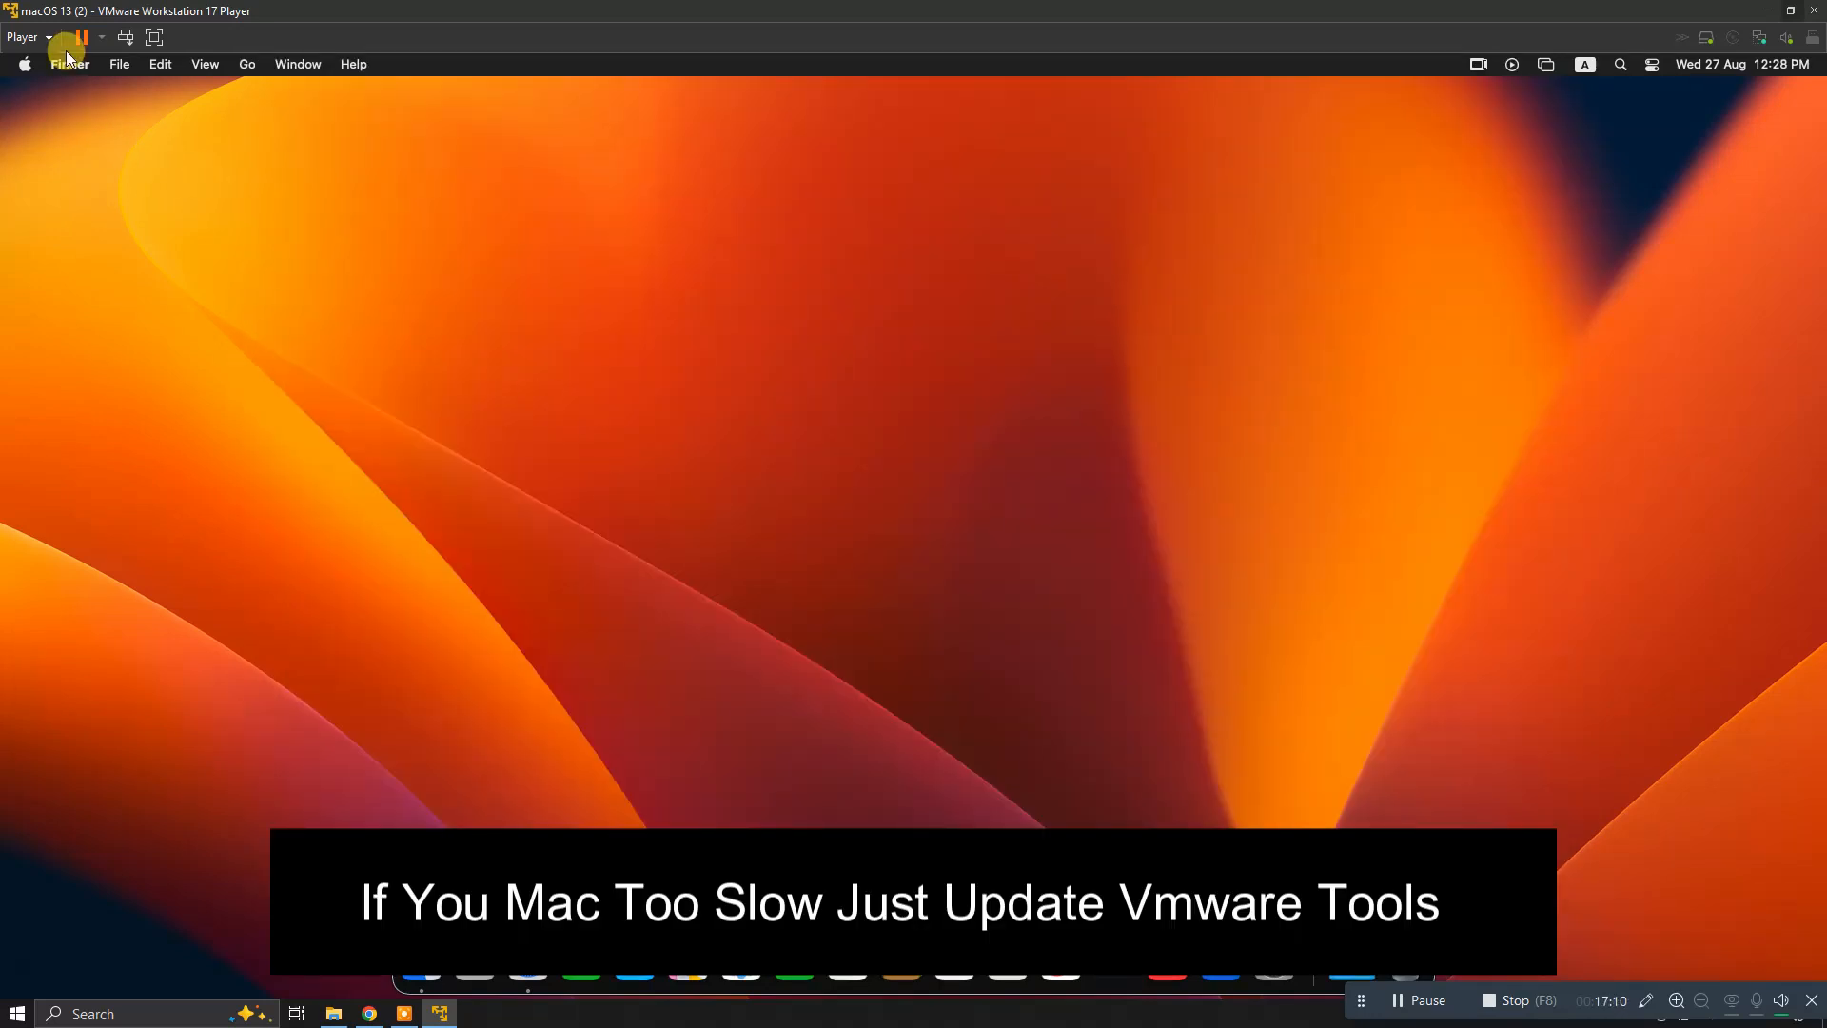
# Start the VMware Tools update for the virtual machine, launch Install VMware Tools and continue past the installer's introduction
pyautogui.click(48, 36)
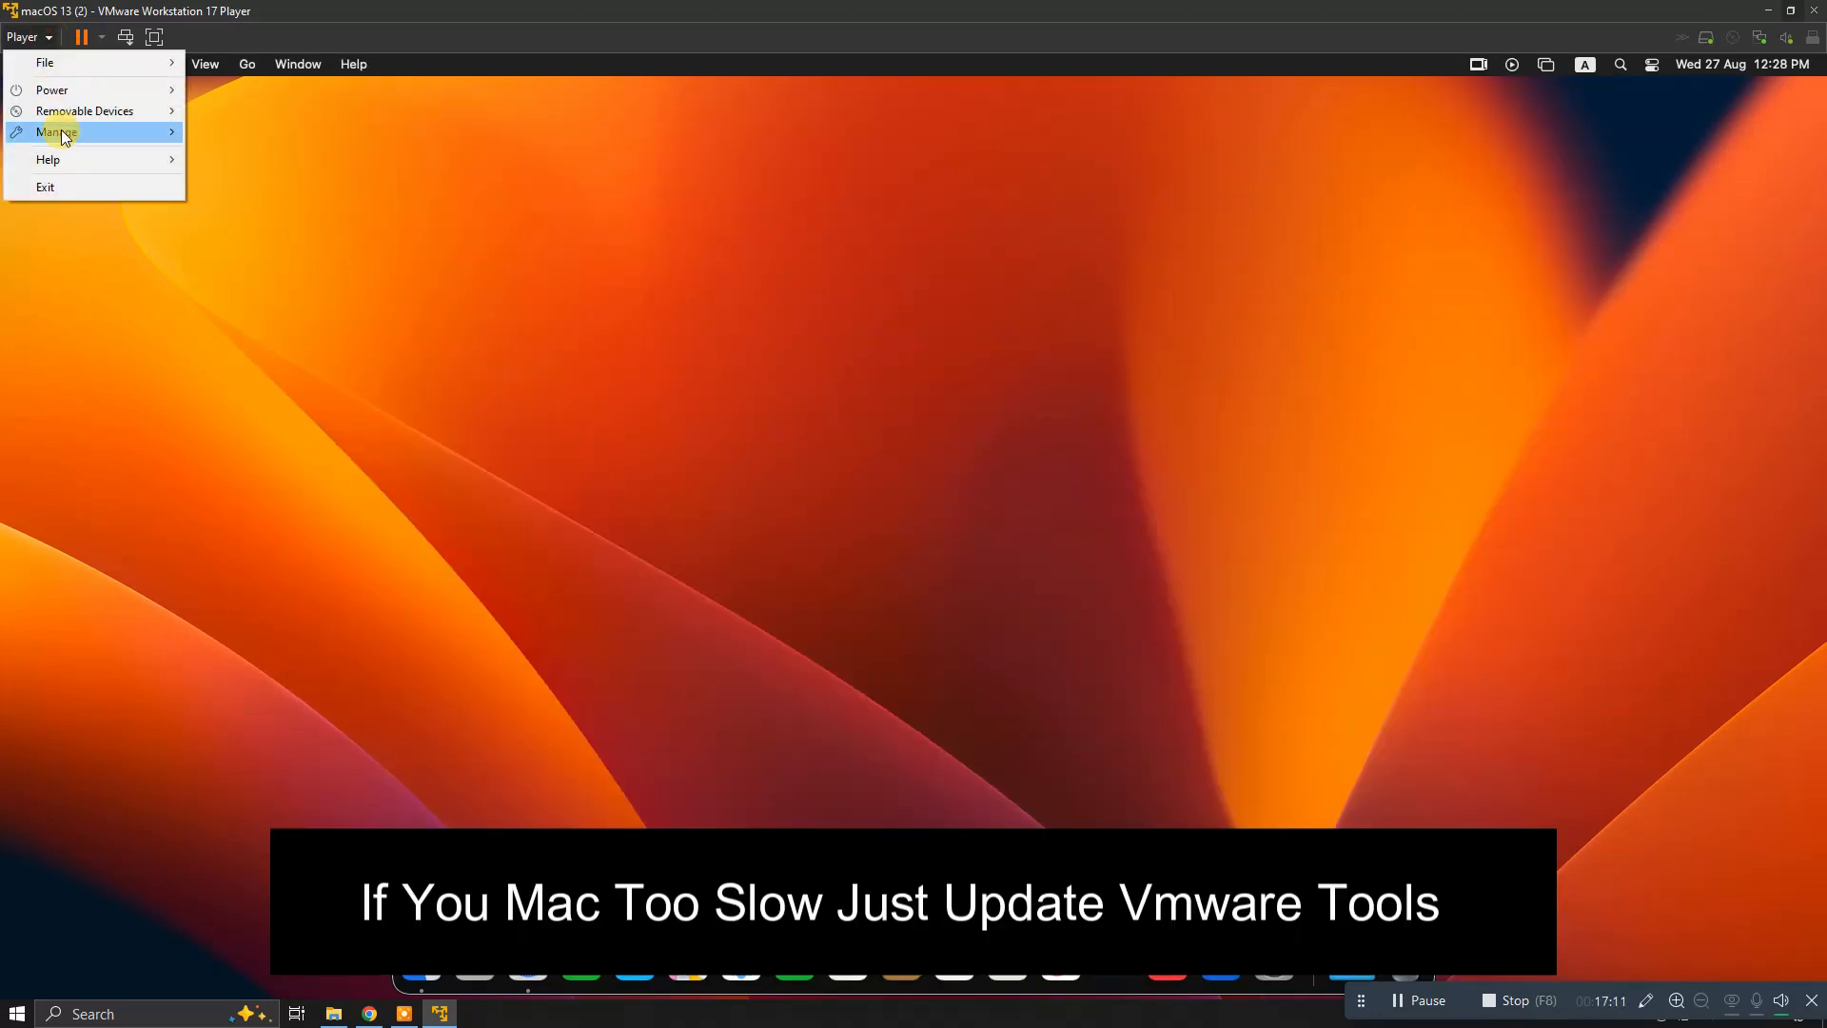
pyautogui.moveTo(65, 134)
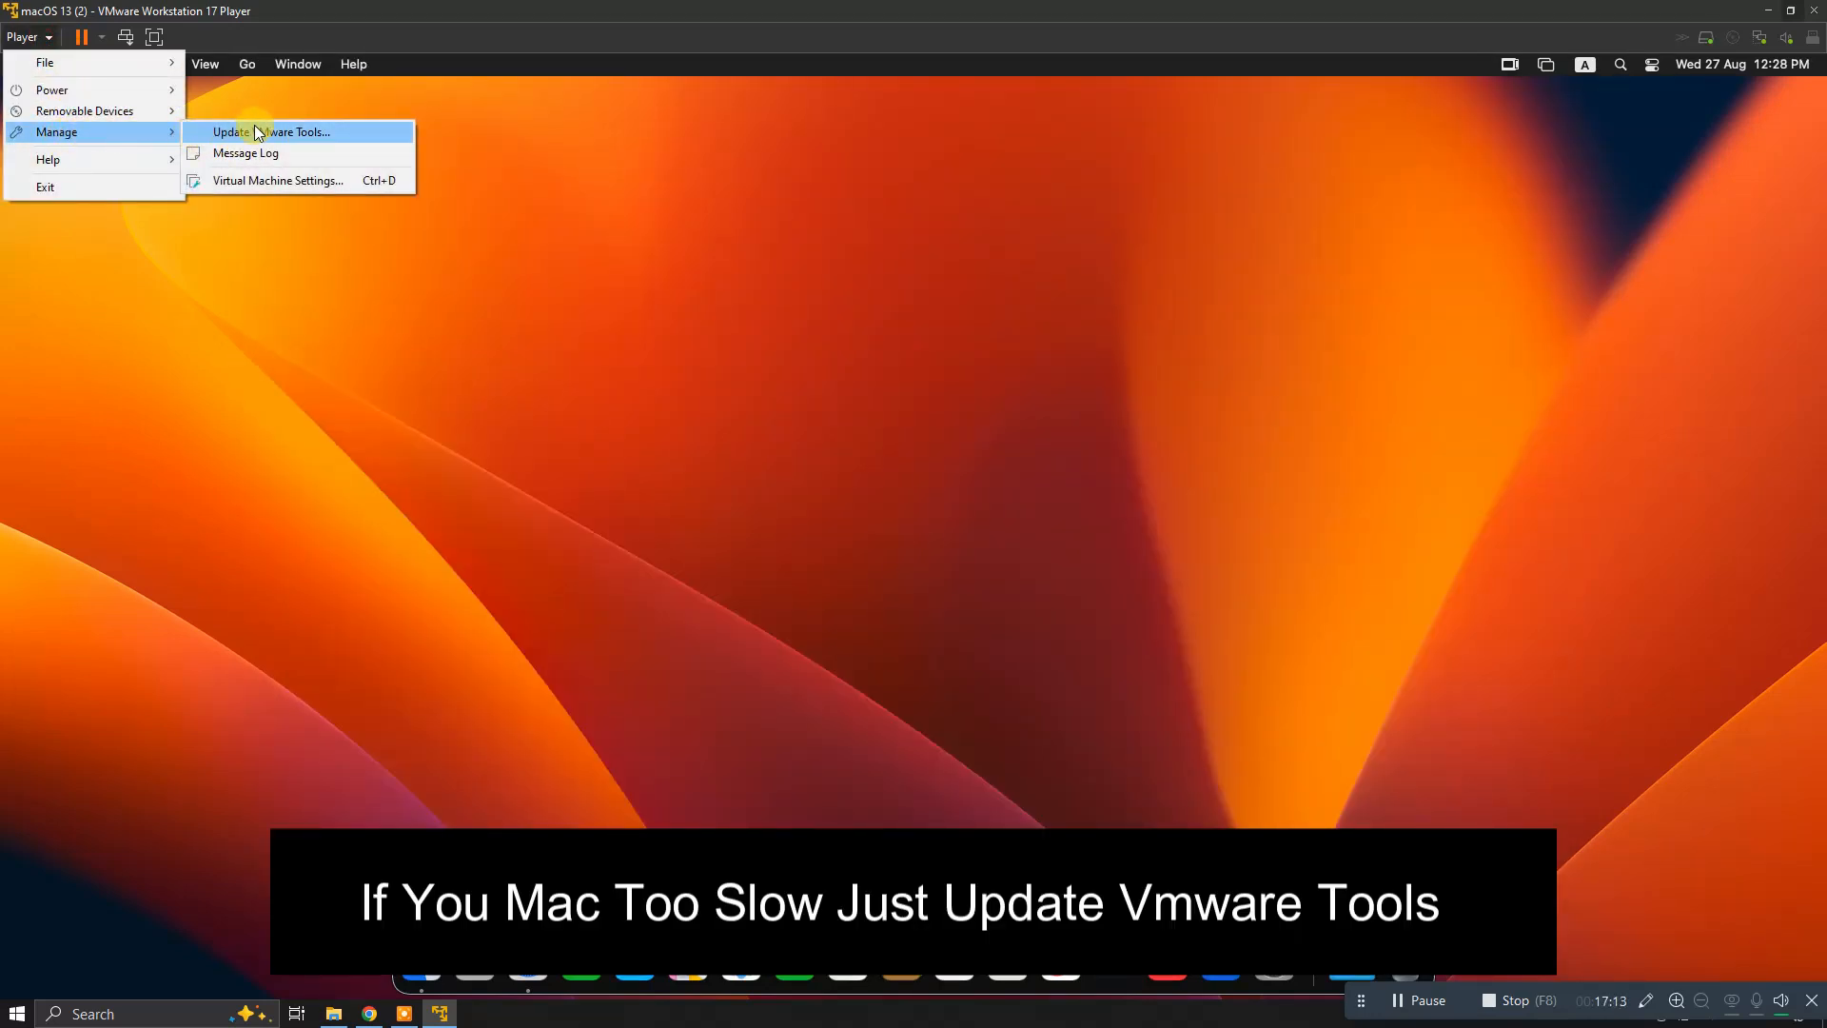
pyautogui.click(294, 130)
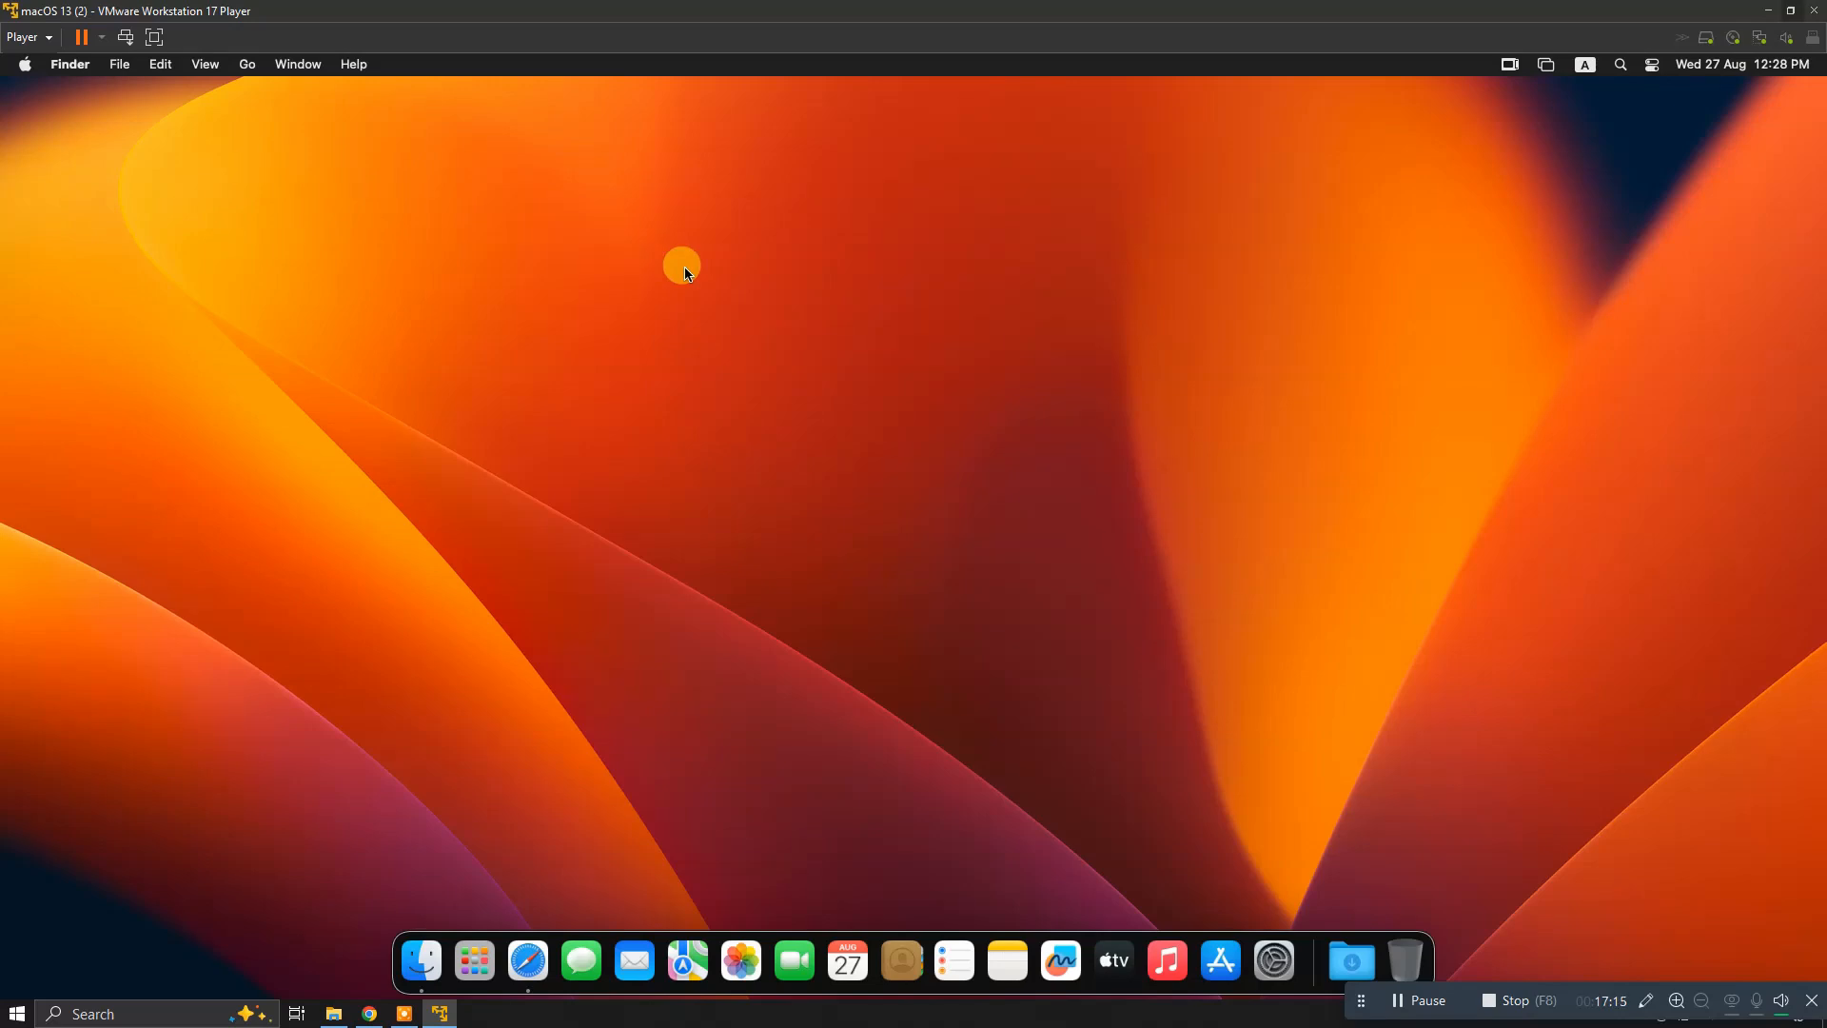
pyautogui.doubleClick(256, 247)
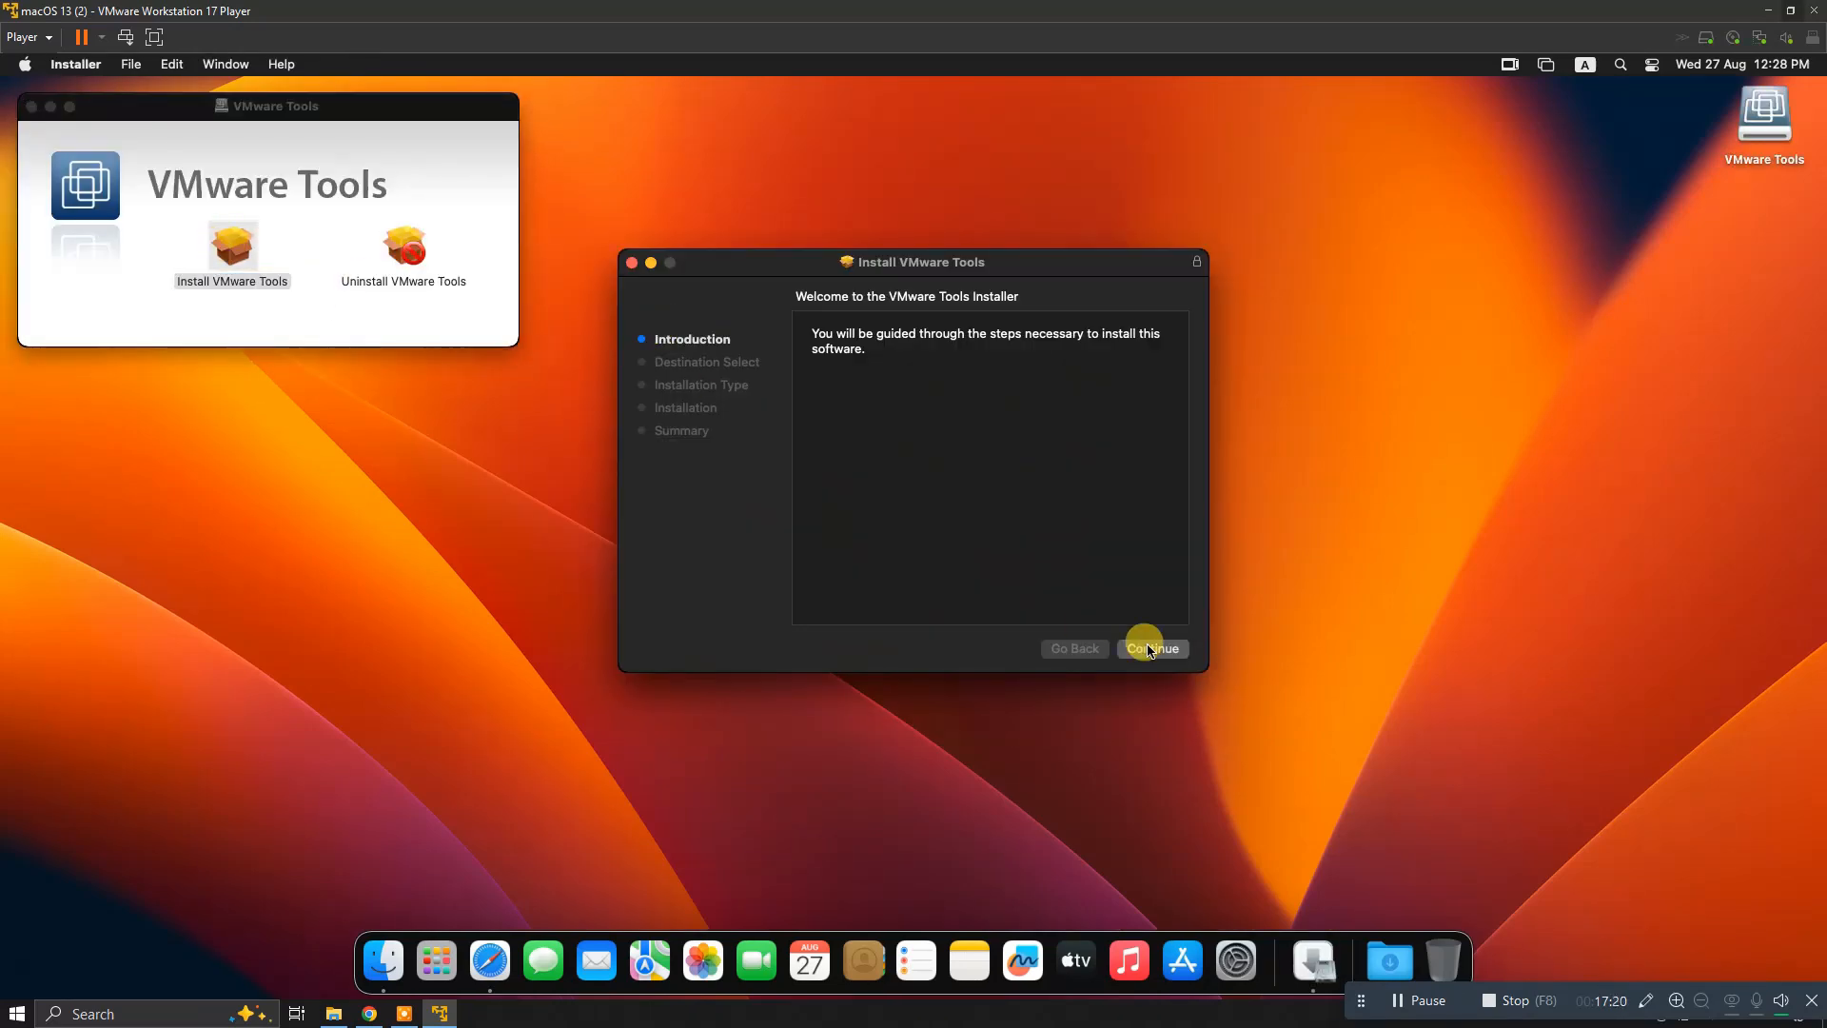
pyautogui.click(1152, 647)
pyautogui.click(1151, 647)
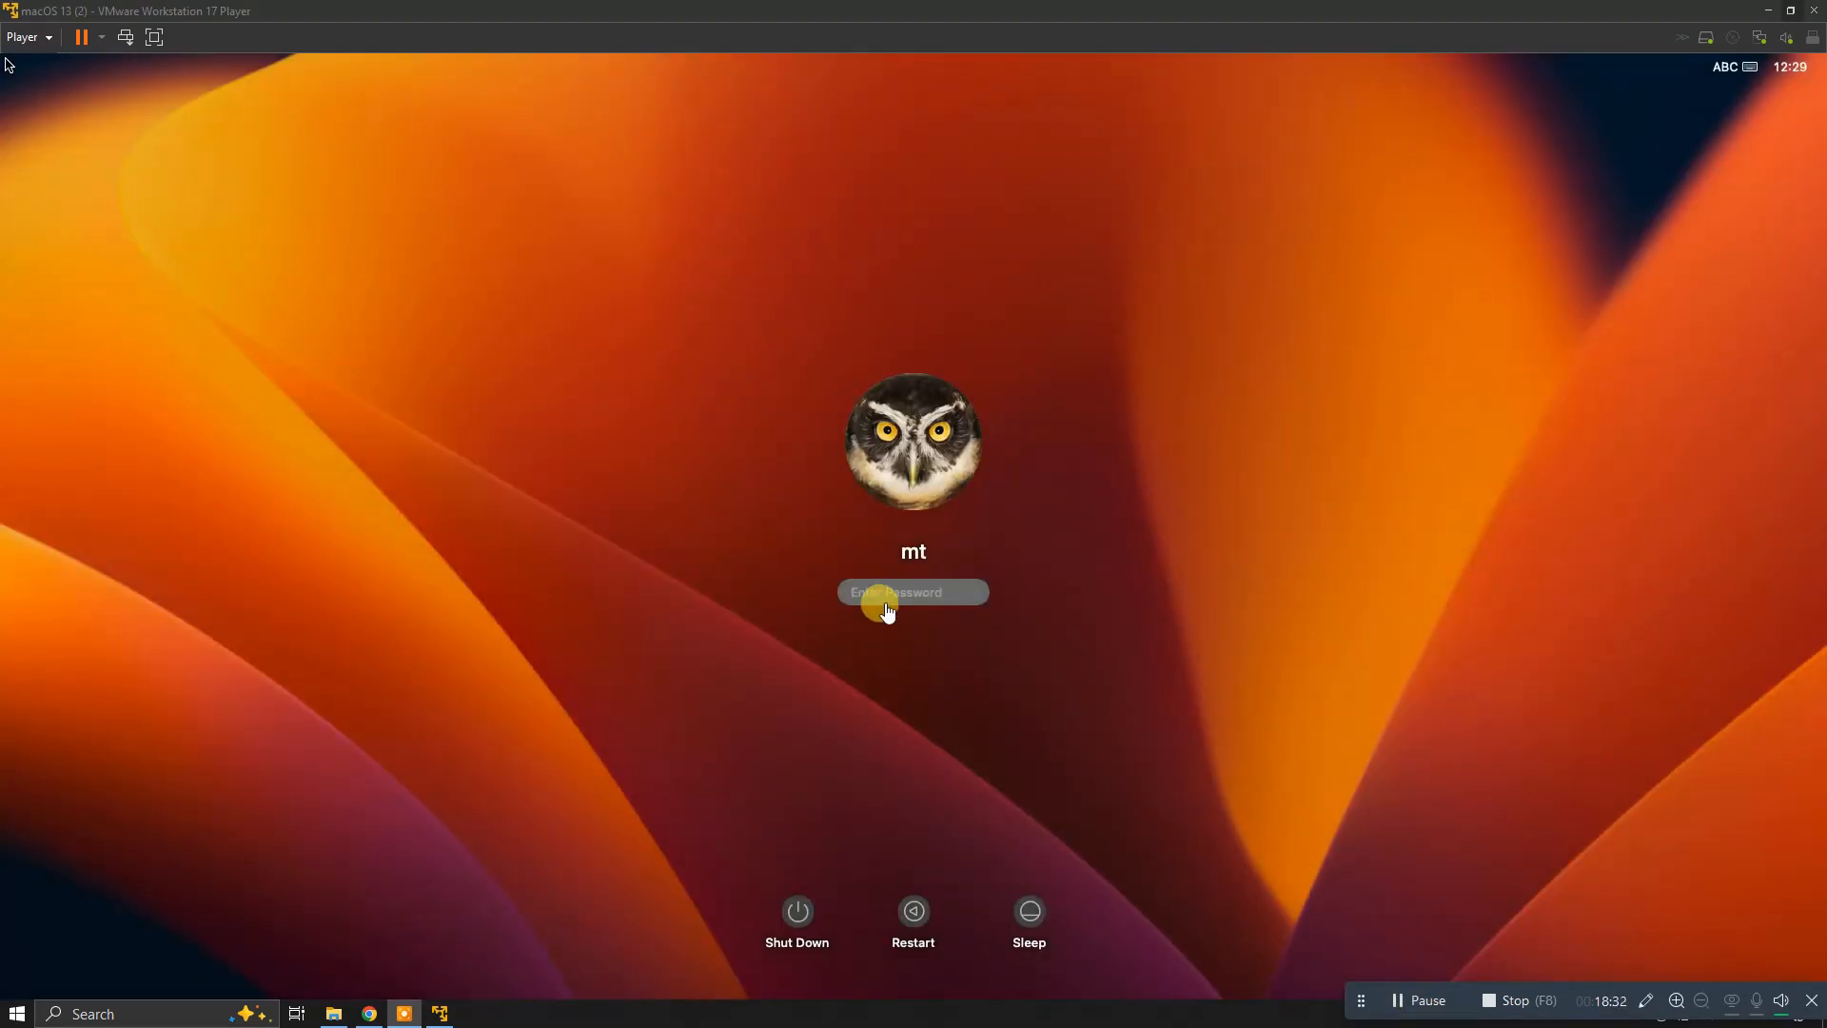
# Log back in to macOS with the account password
pyautogui.click(885, 609)
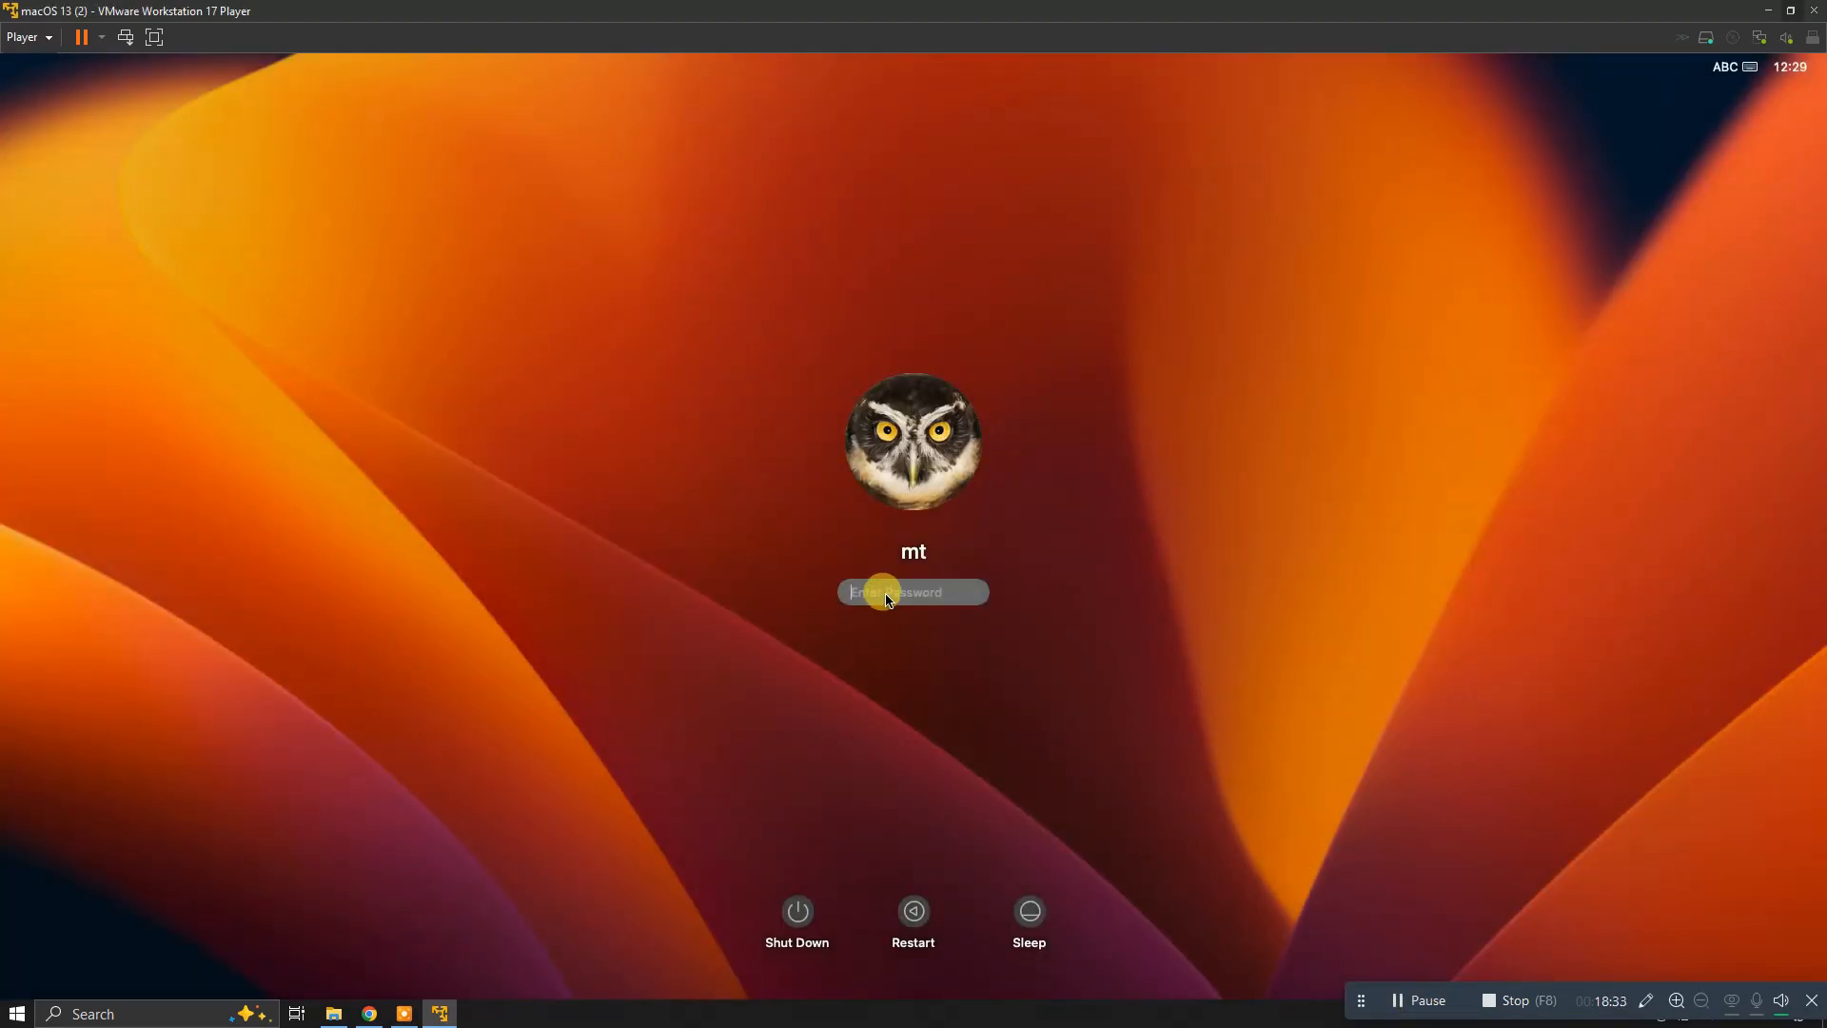
pyautogui.write('11111')
pyautogui.press('Return')
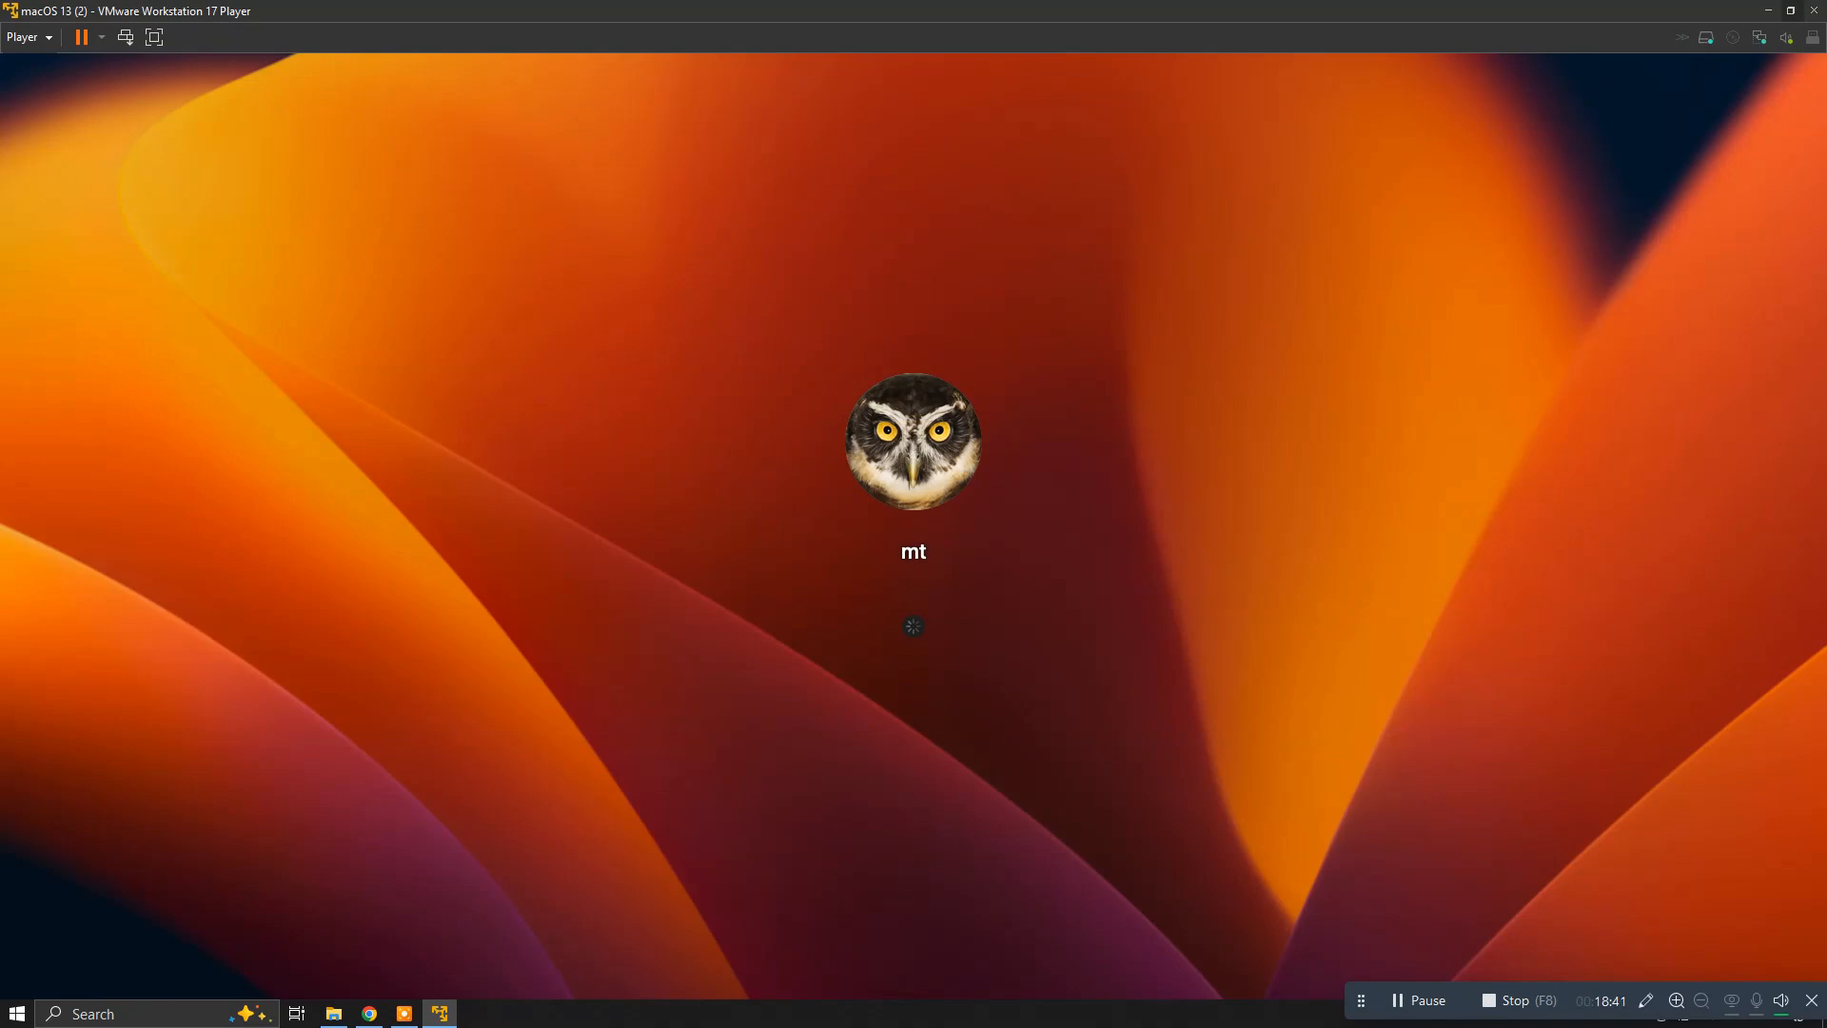
pyautogui.click(884, 597)
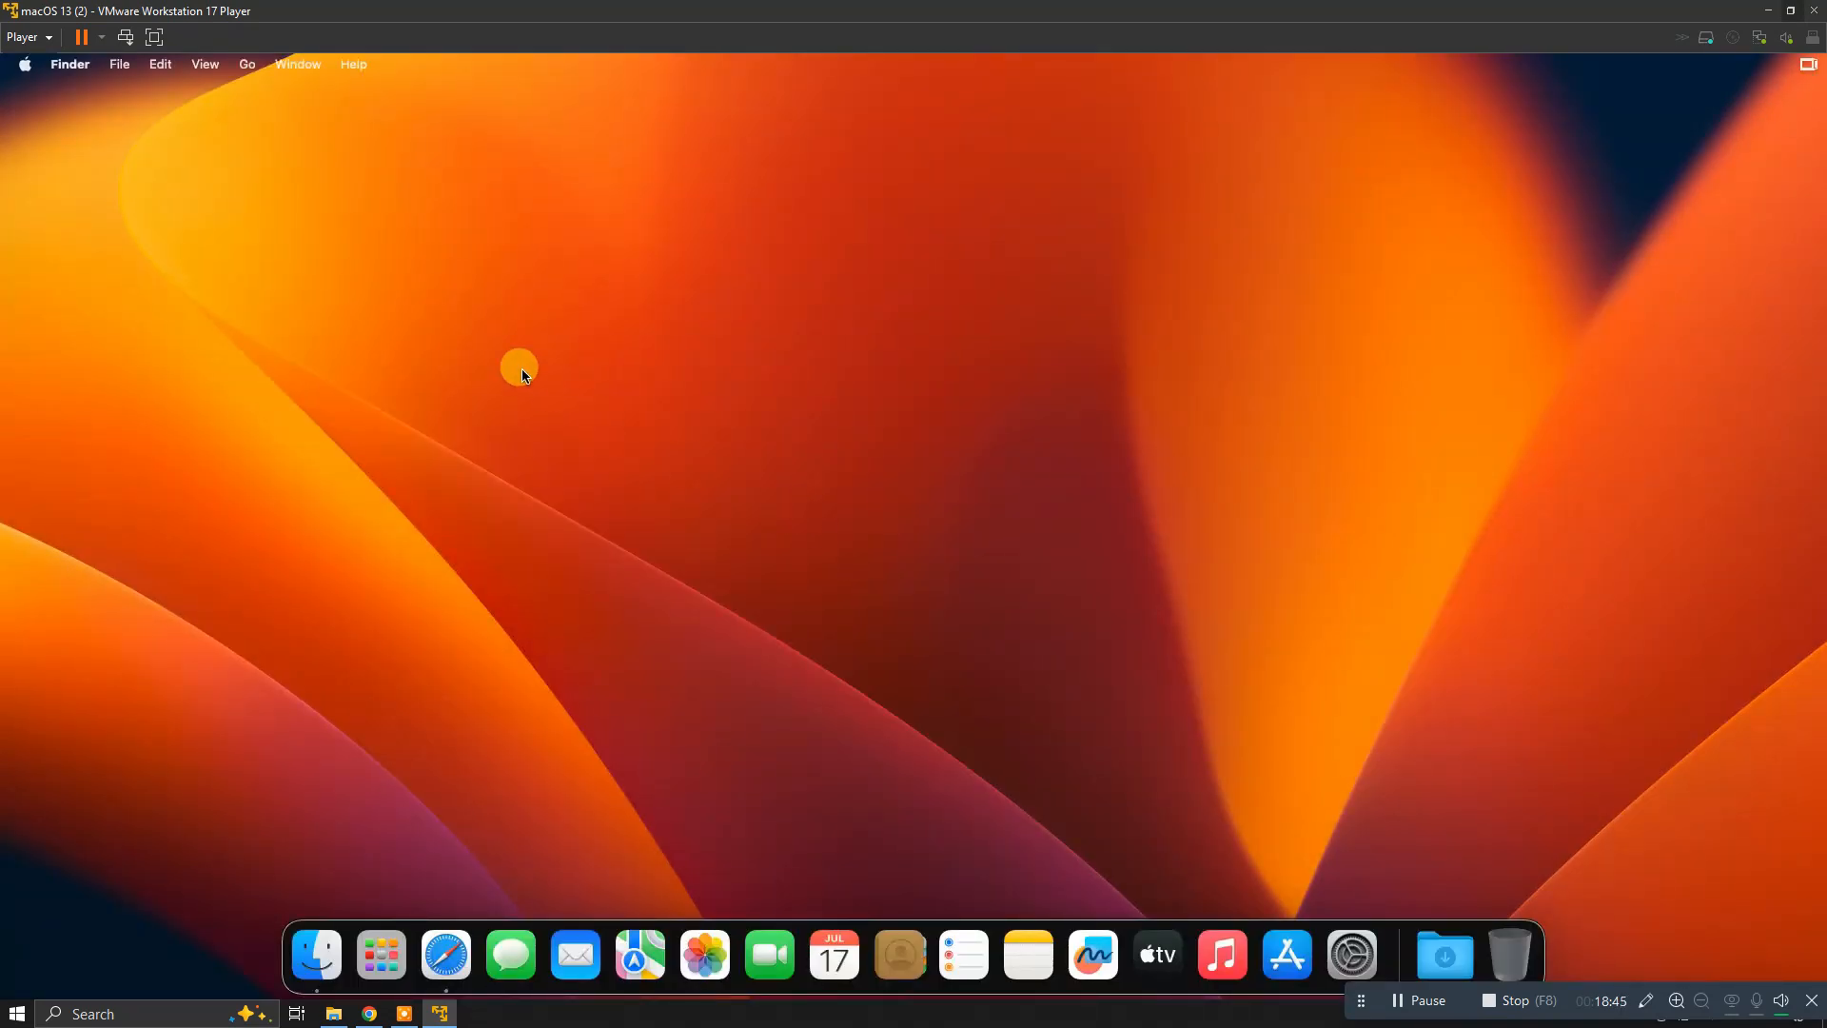
pyautogui.moveTo(497, 291); pyautogui.dragTo(1167, 674)
pyautogui.moveTo(1207, 670); pyautogui.dragTo(102, 188)
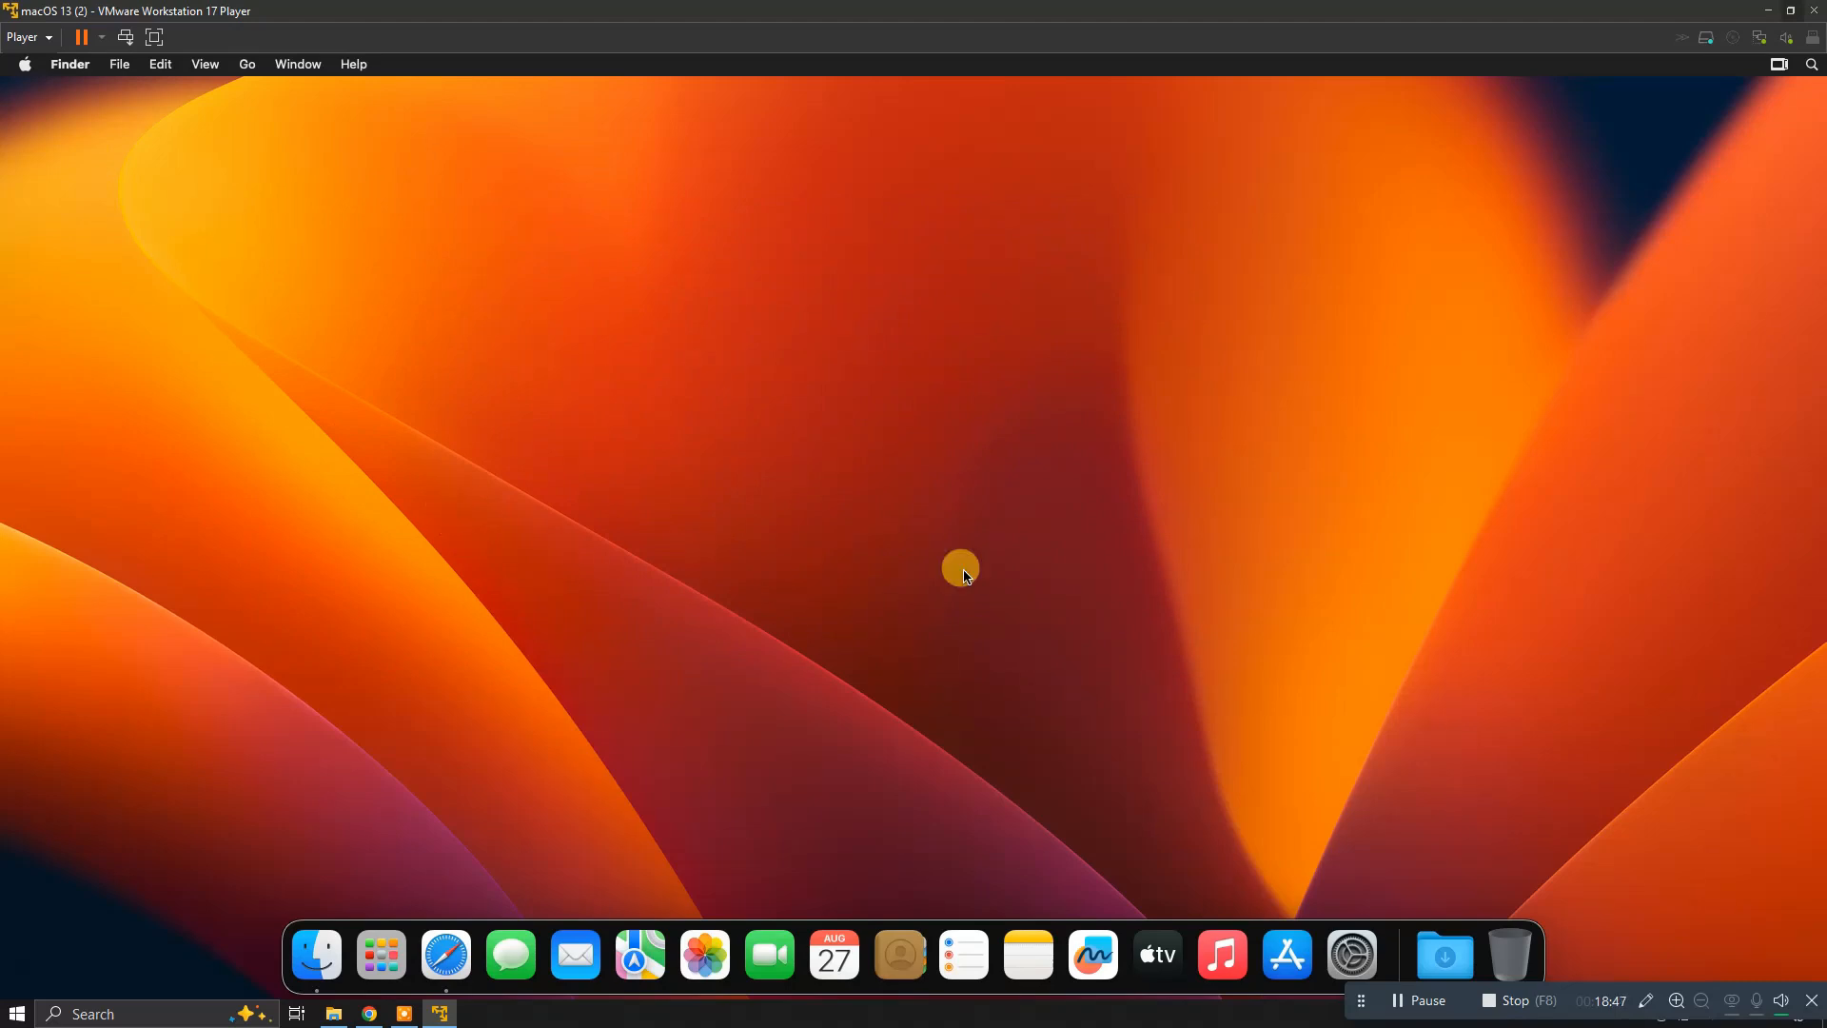
# Change the desktop wallpaper to Grid Magenta from the Light & Dark Wallpapers and close System Settings
pyautogui.moveTo(1008, 688); pyautogui.dragTo(463, 511)
pyautogui.rightClick(694, 437)
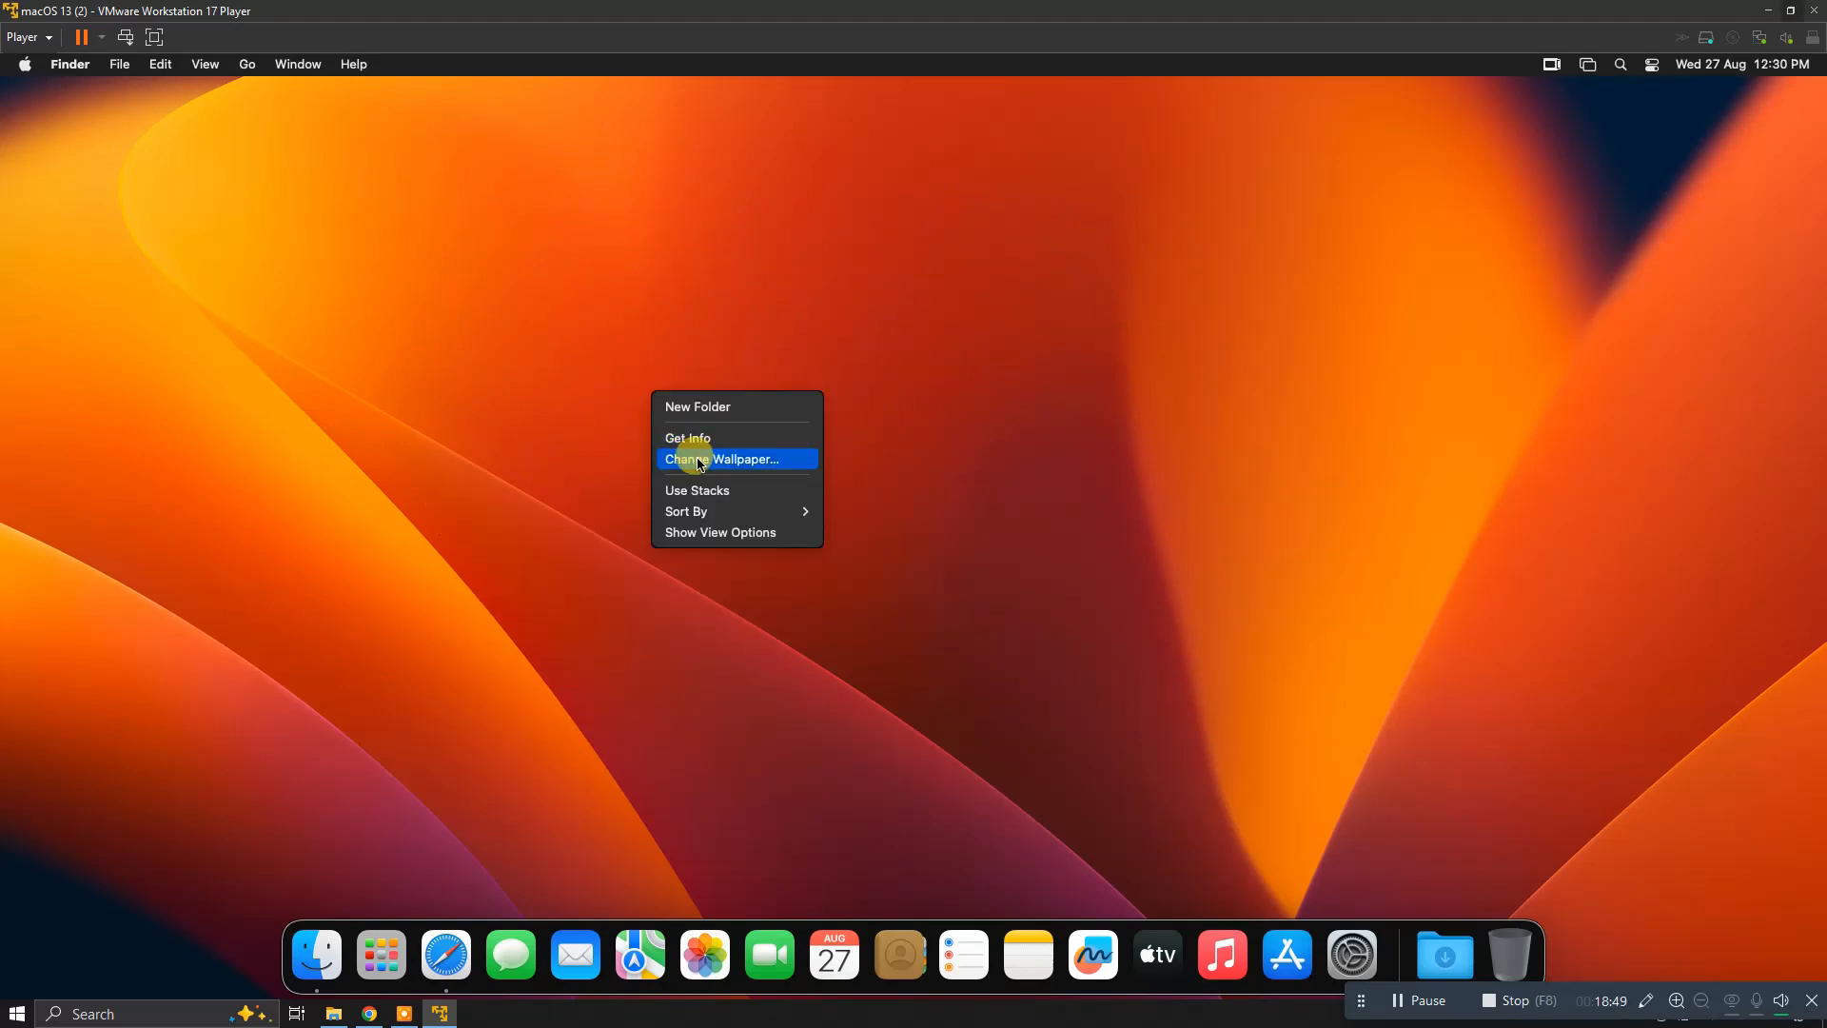
pyautogui.click(699, 460)
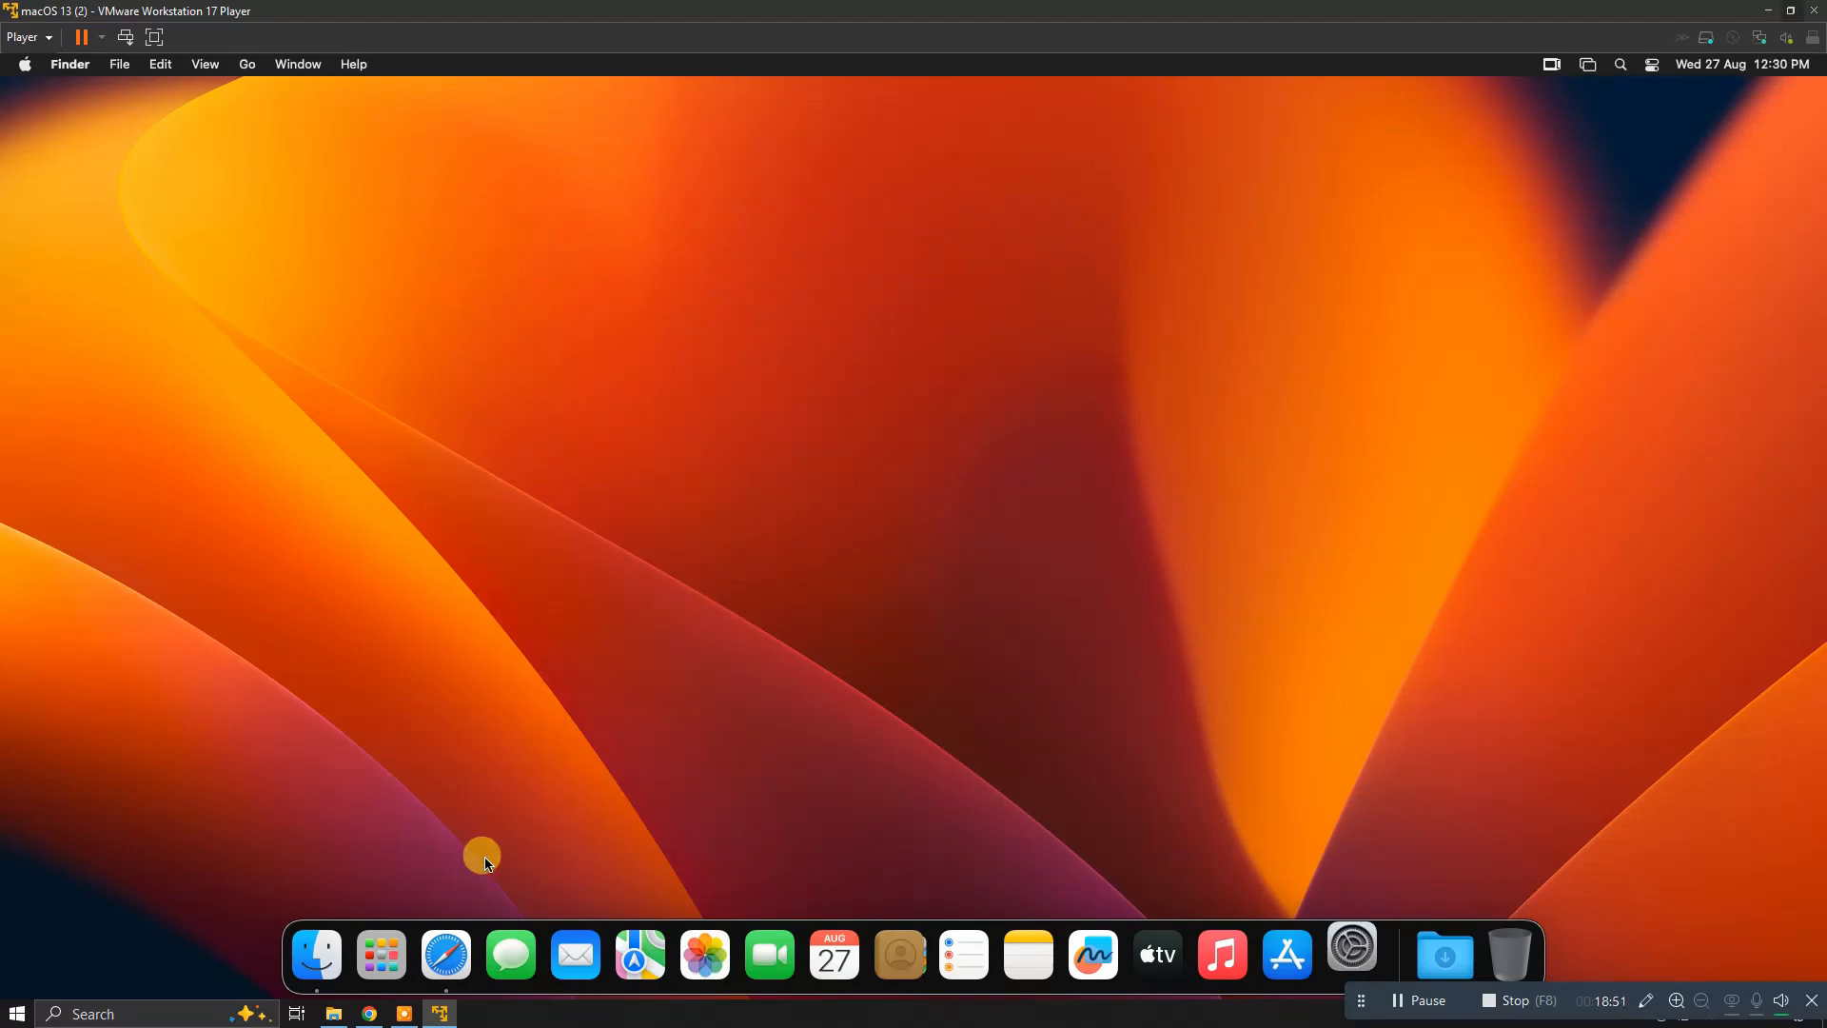
pyautogui.click(385, 947)
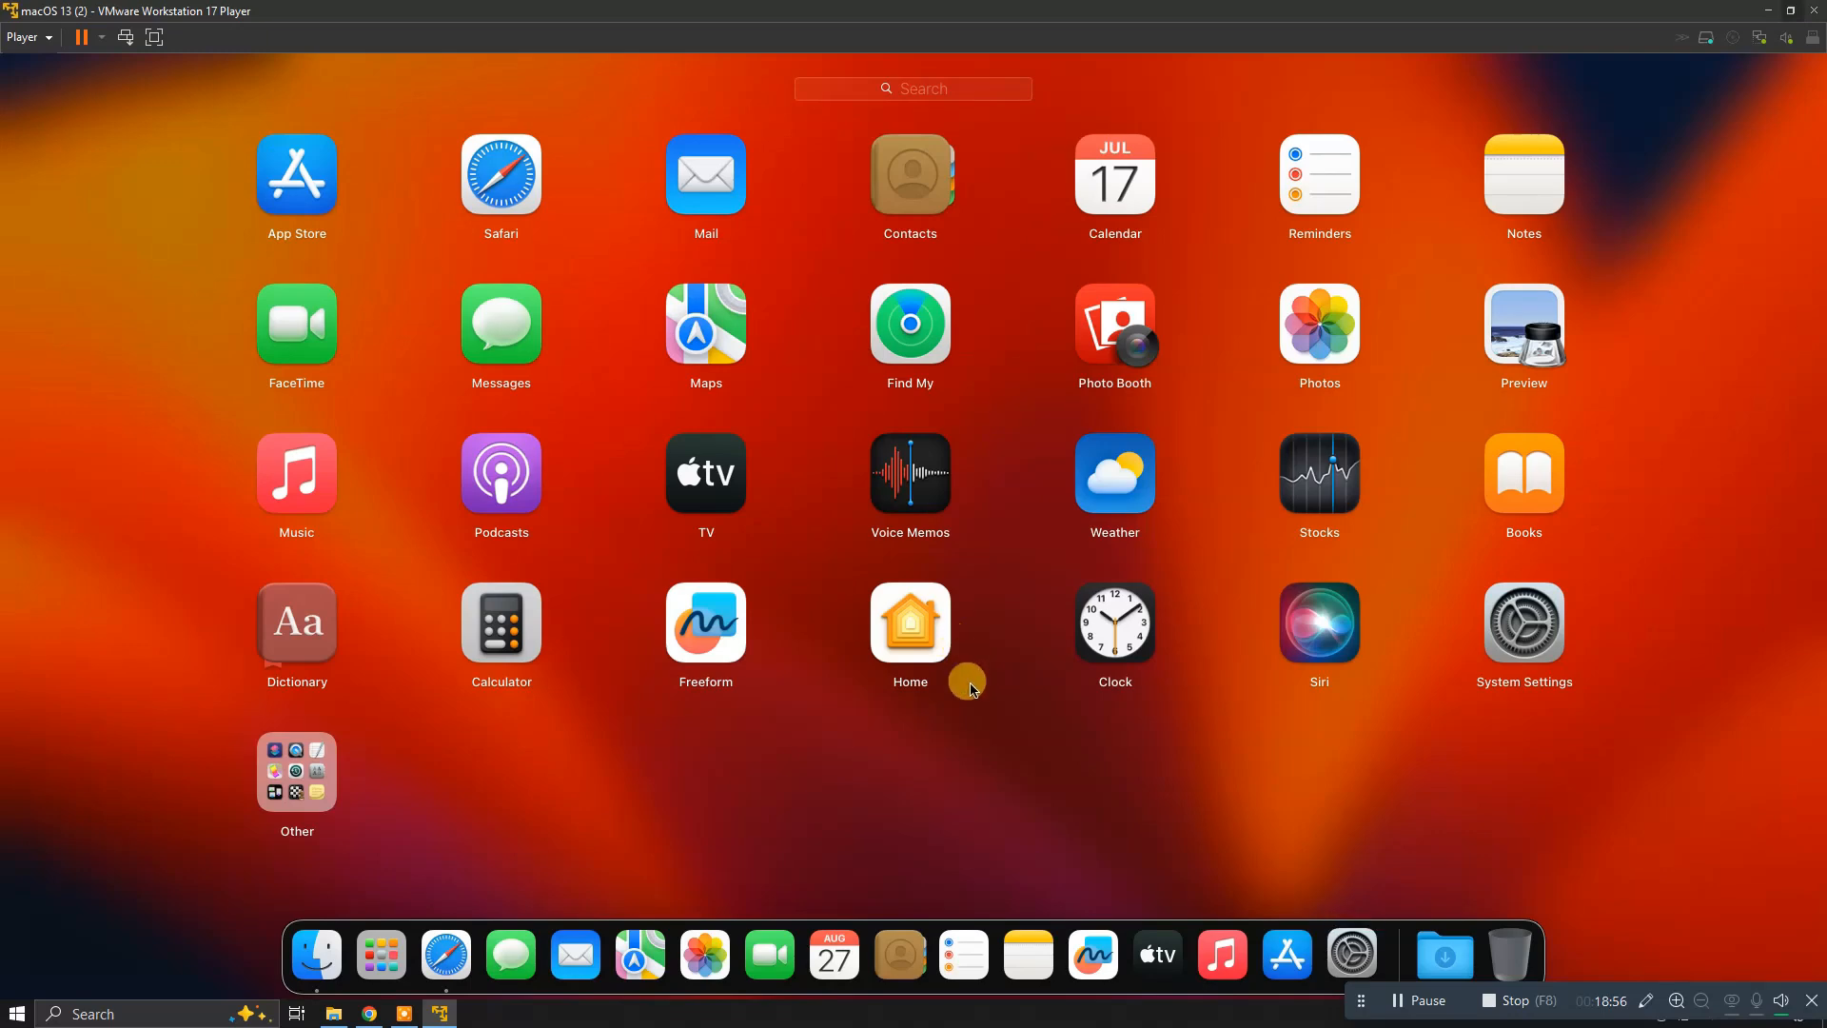
pyautogui.click(336, 415)
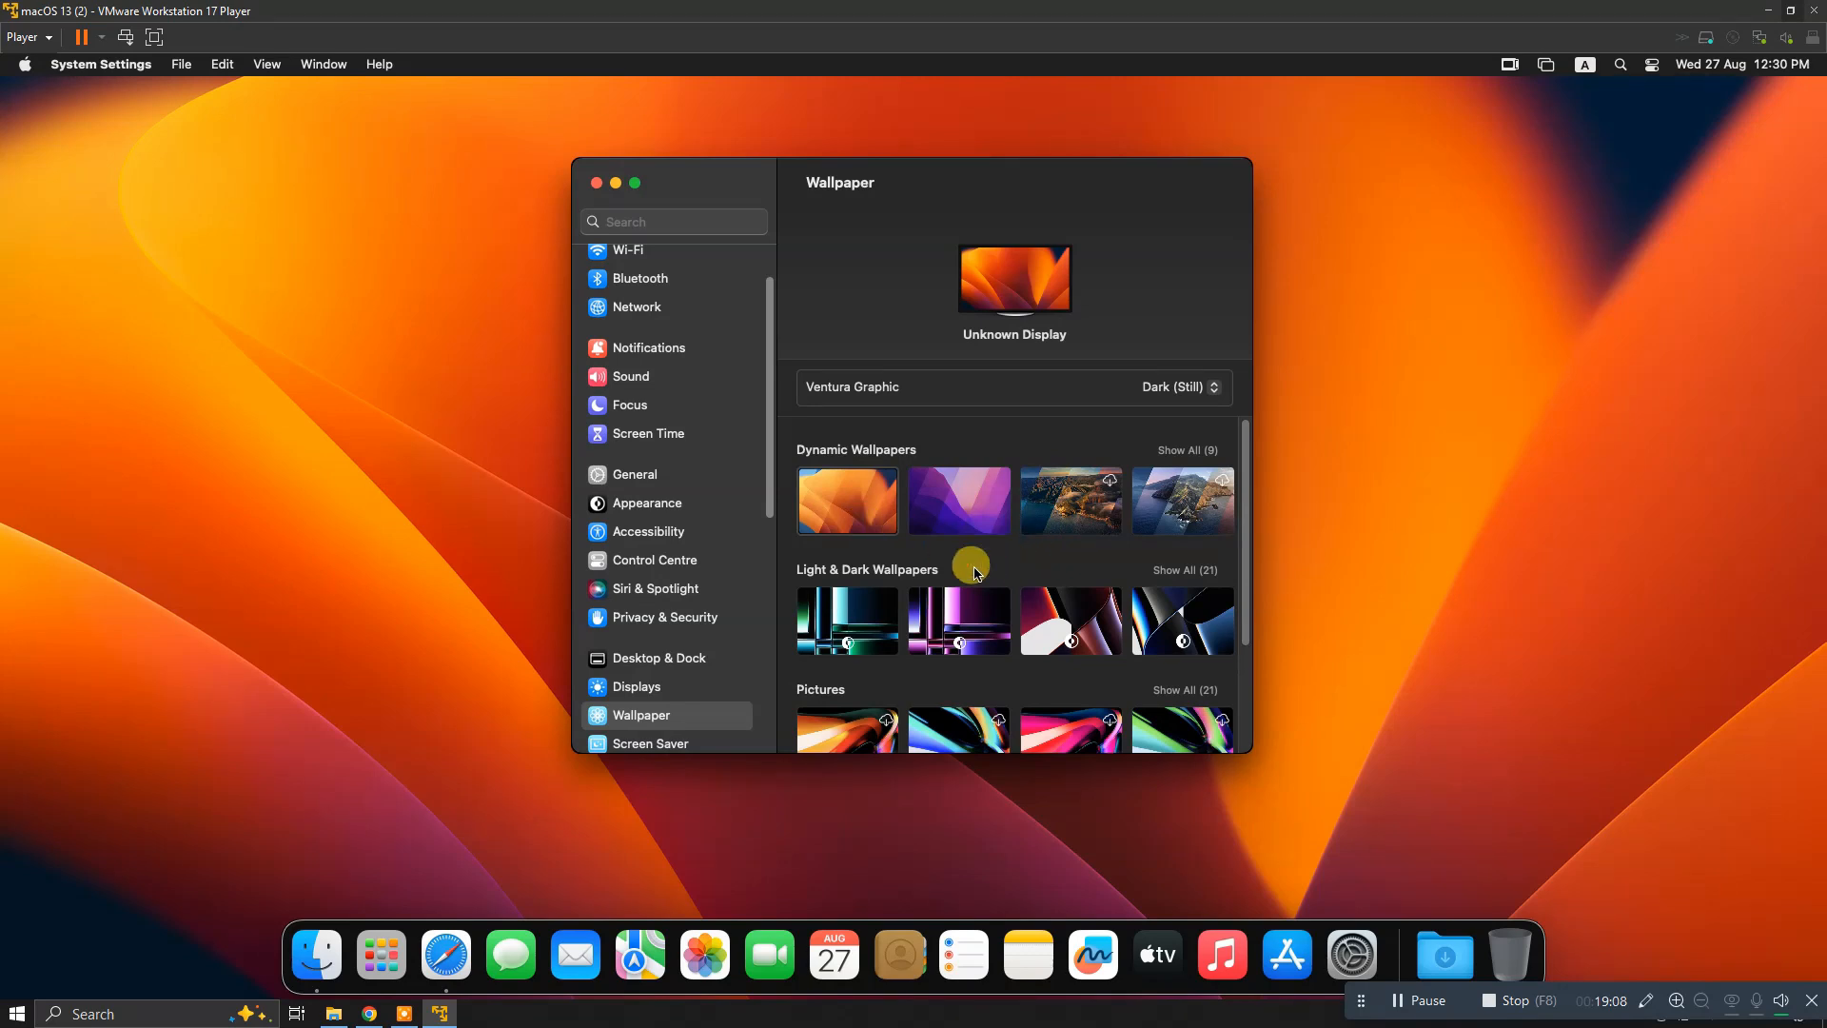
pyautogui.click(980, 642)
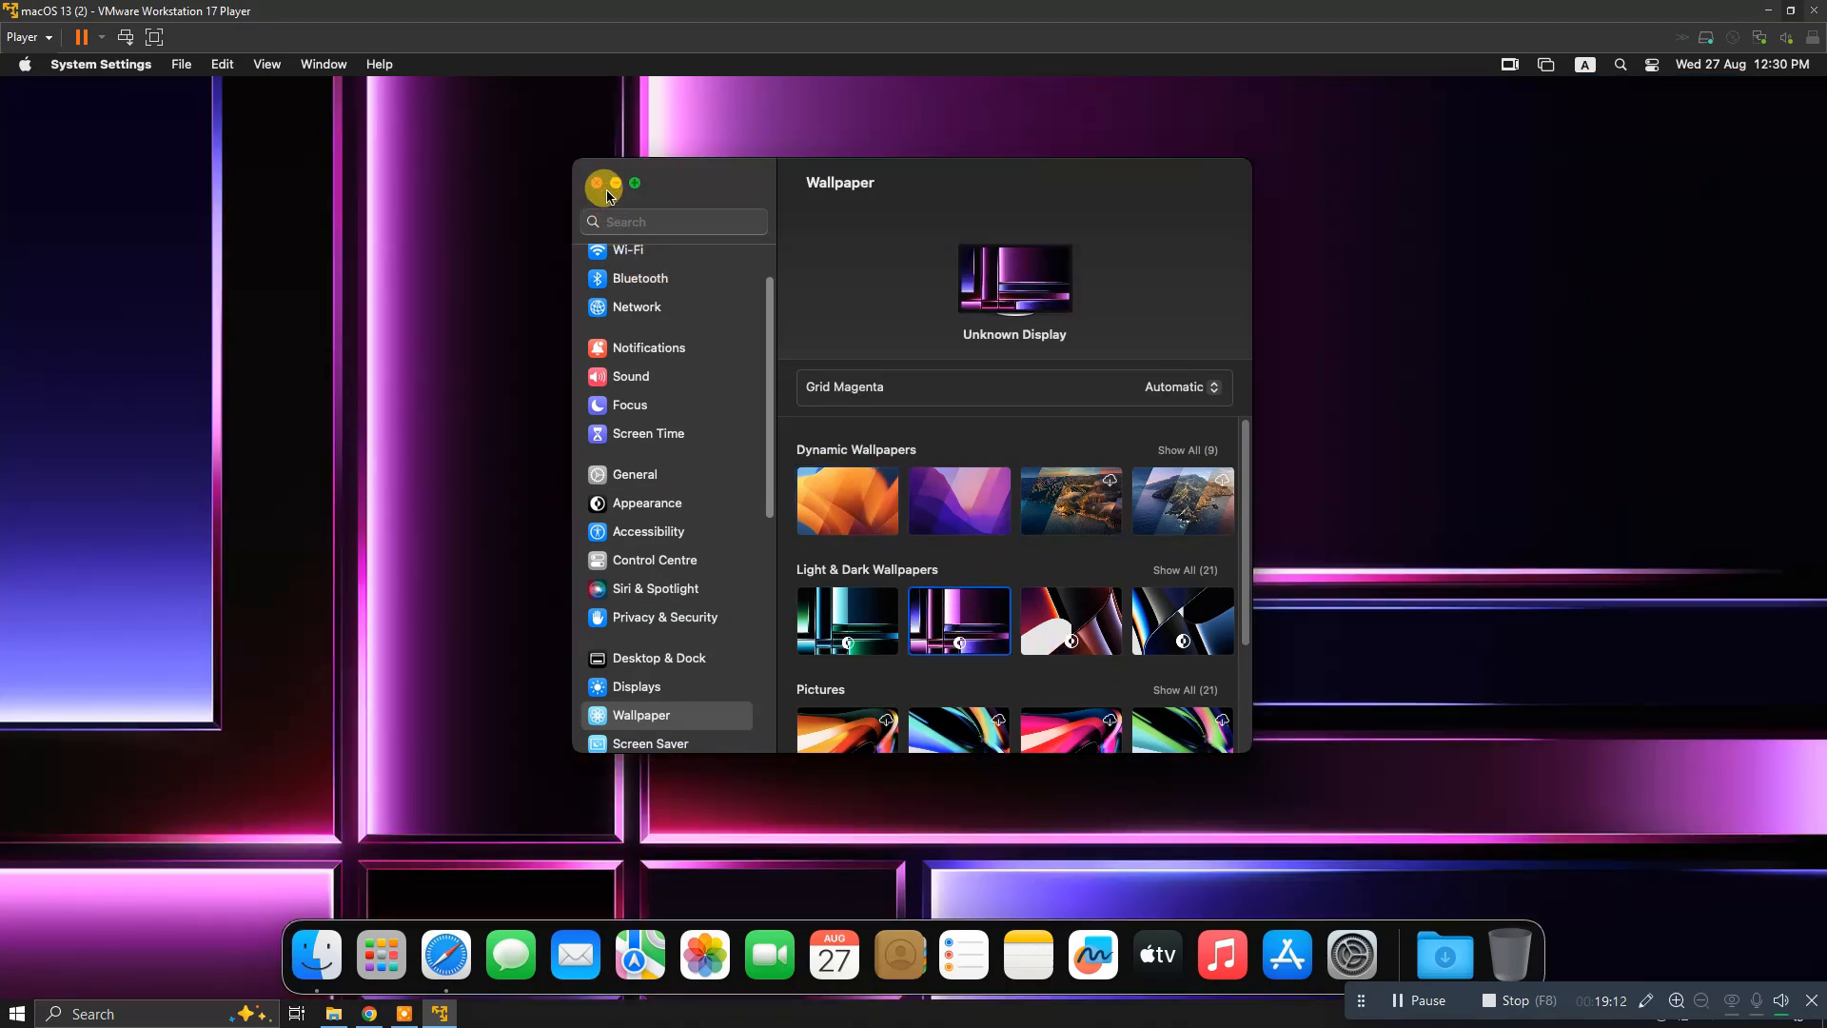
pyautogui.click(596, 184)
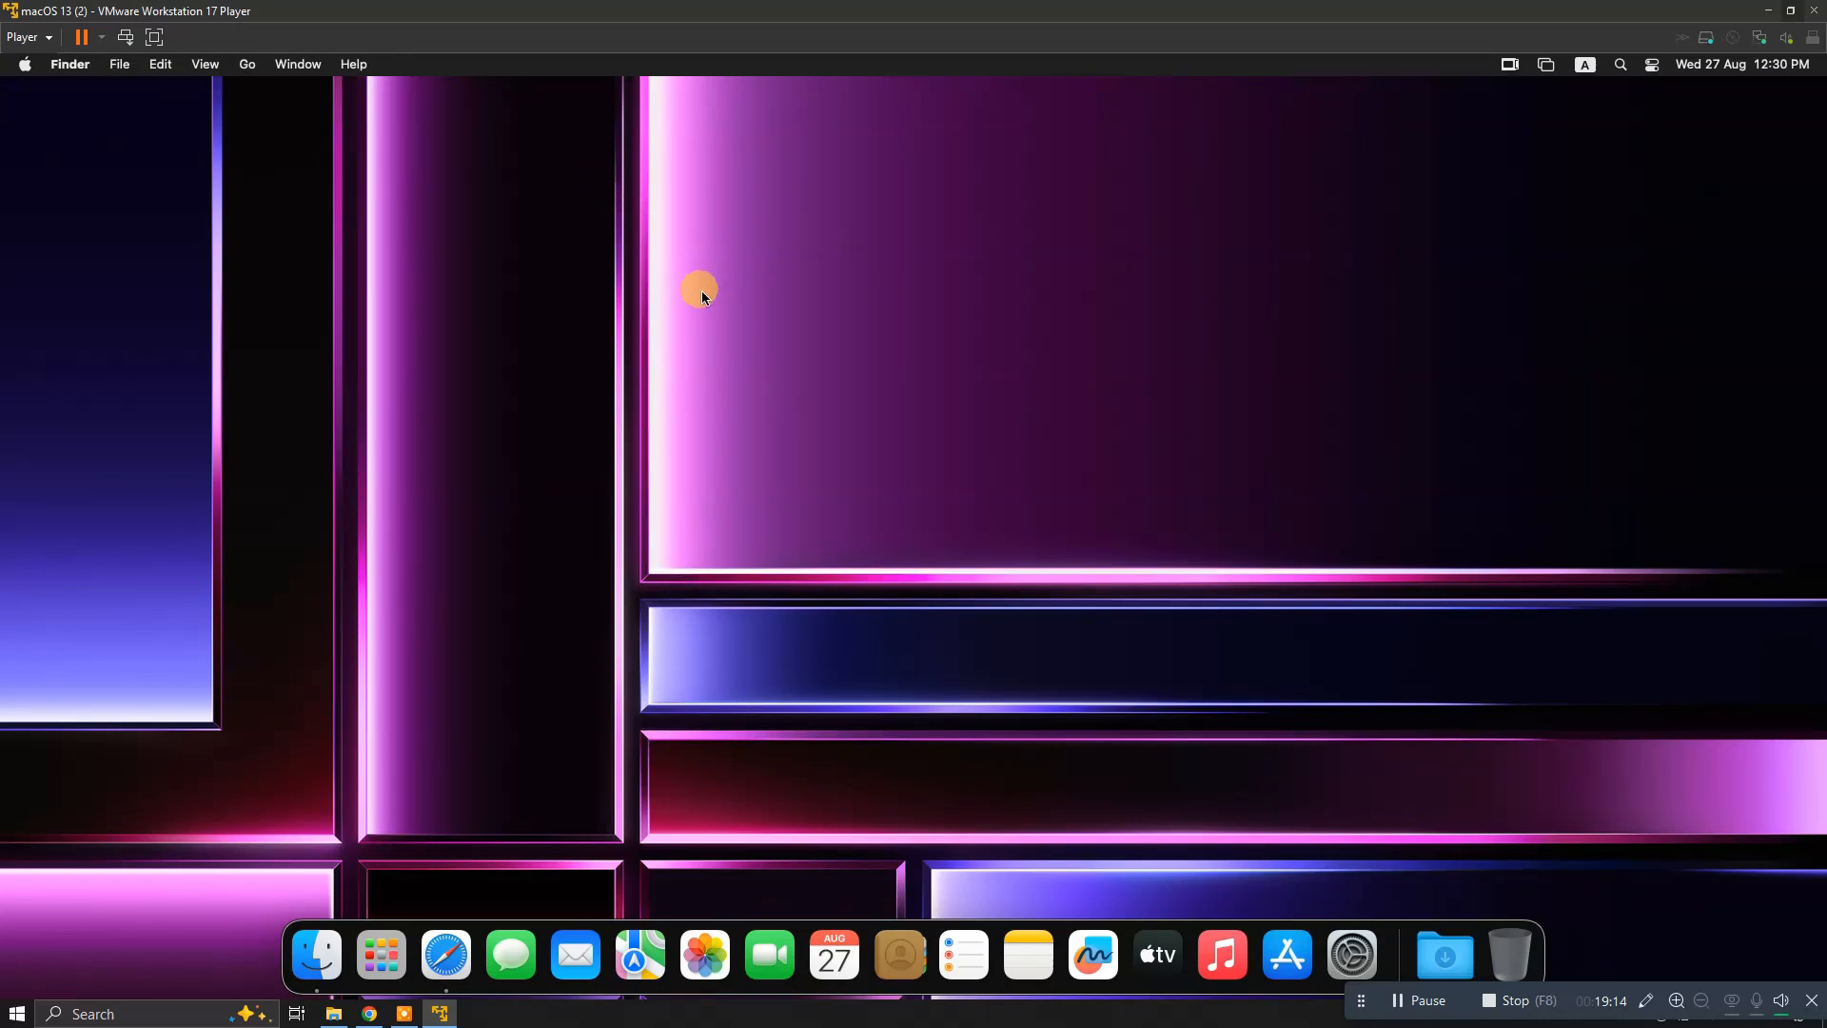
pyautogui.moveTo(708, 291); pyautogui.dragTo(1485, 632)
pyautogui.moveTo(1585, 733); pyautogui.dragTo(840, 389)
# Create a new folder on the macOS desktop and name it Test
pyautogui.rightClick(1328, 323)
pyautogui.click(1364, 336)
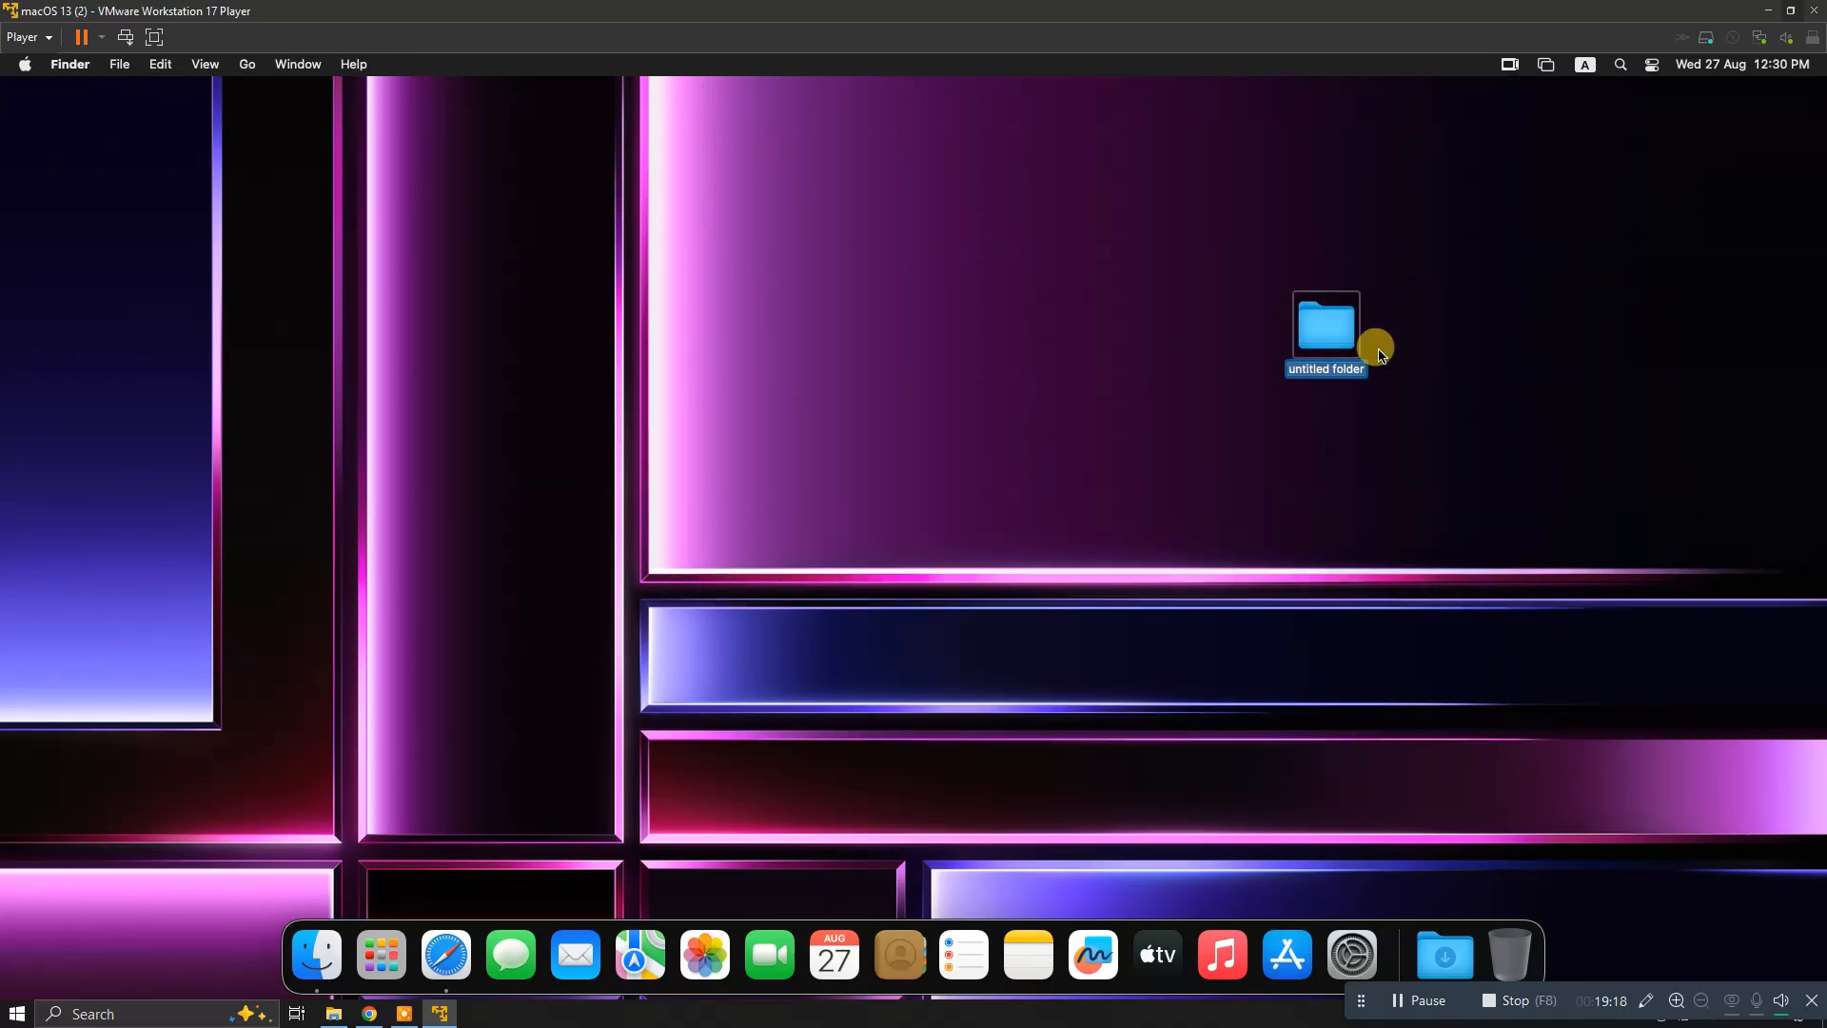
pyautogui.write('Tets')
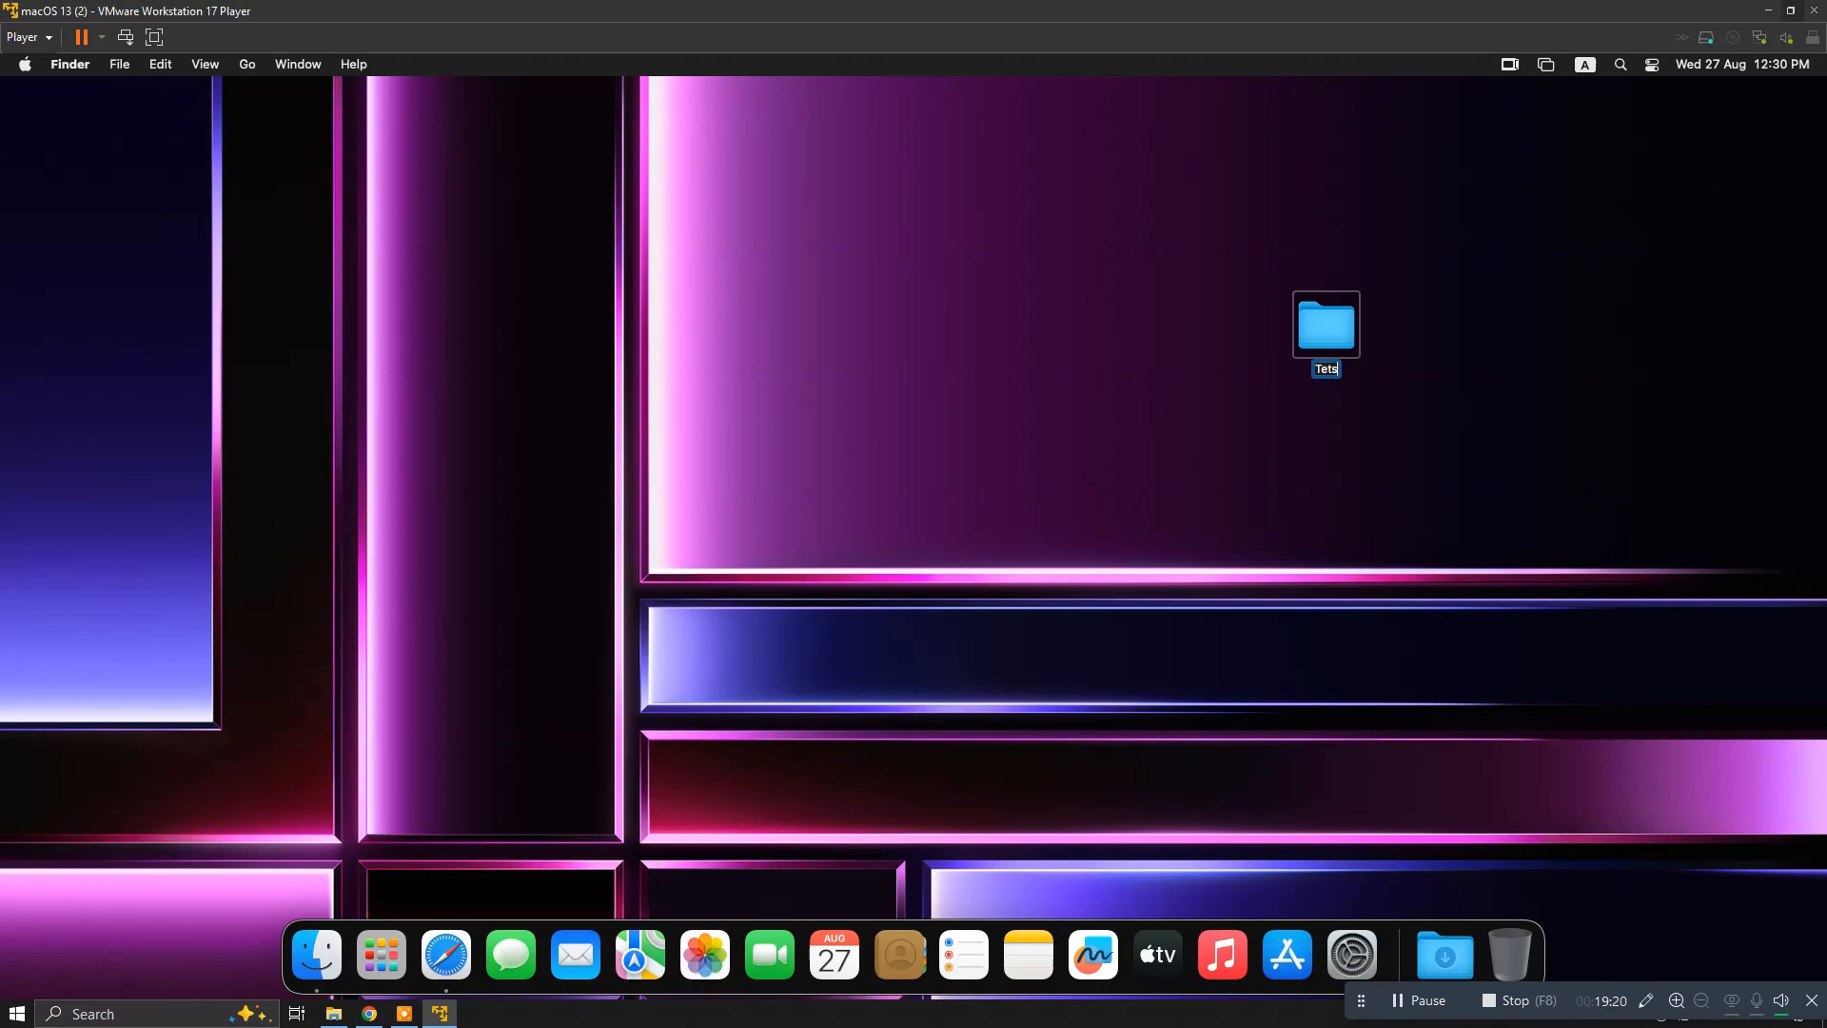
pyautogui.write('r')
pyautogui.press('BackSpace')
pyautogui.write('t')
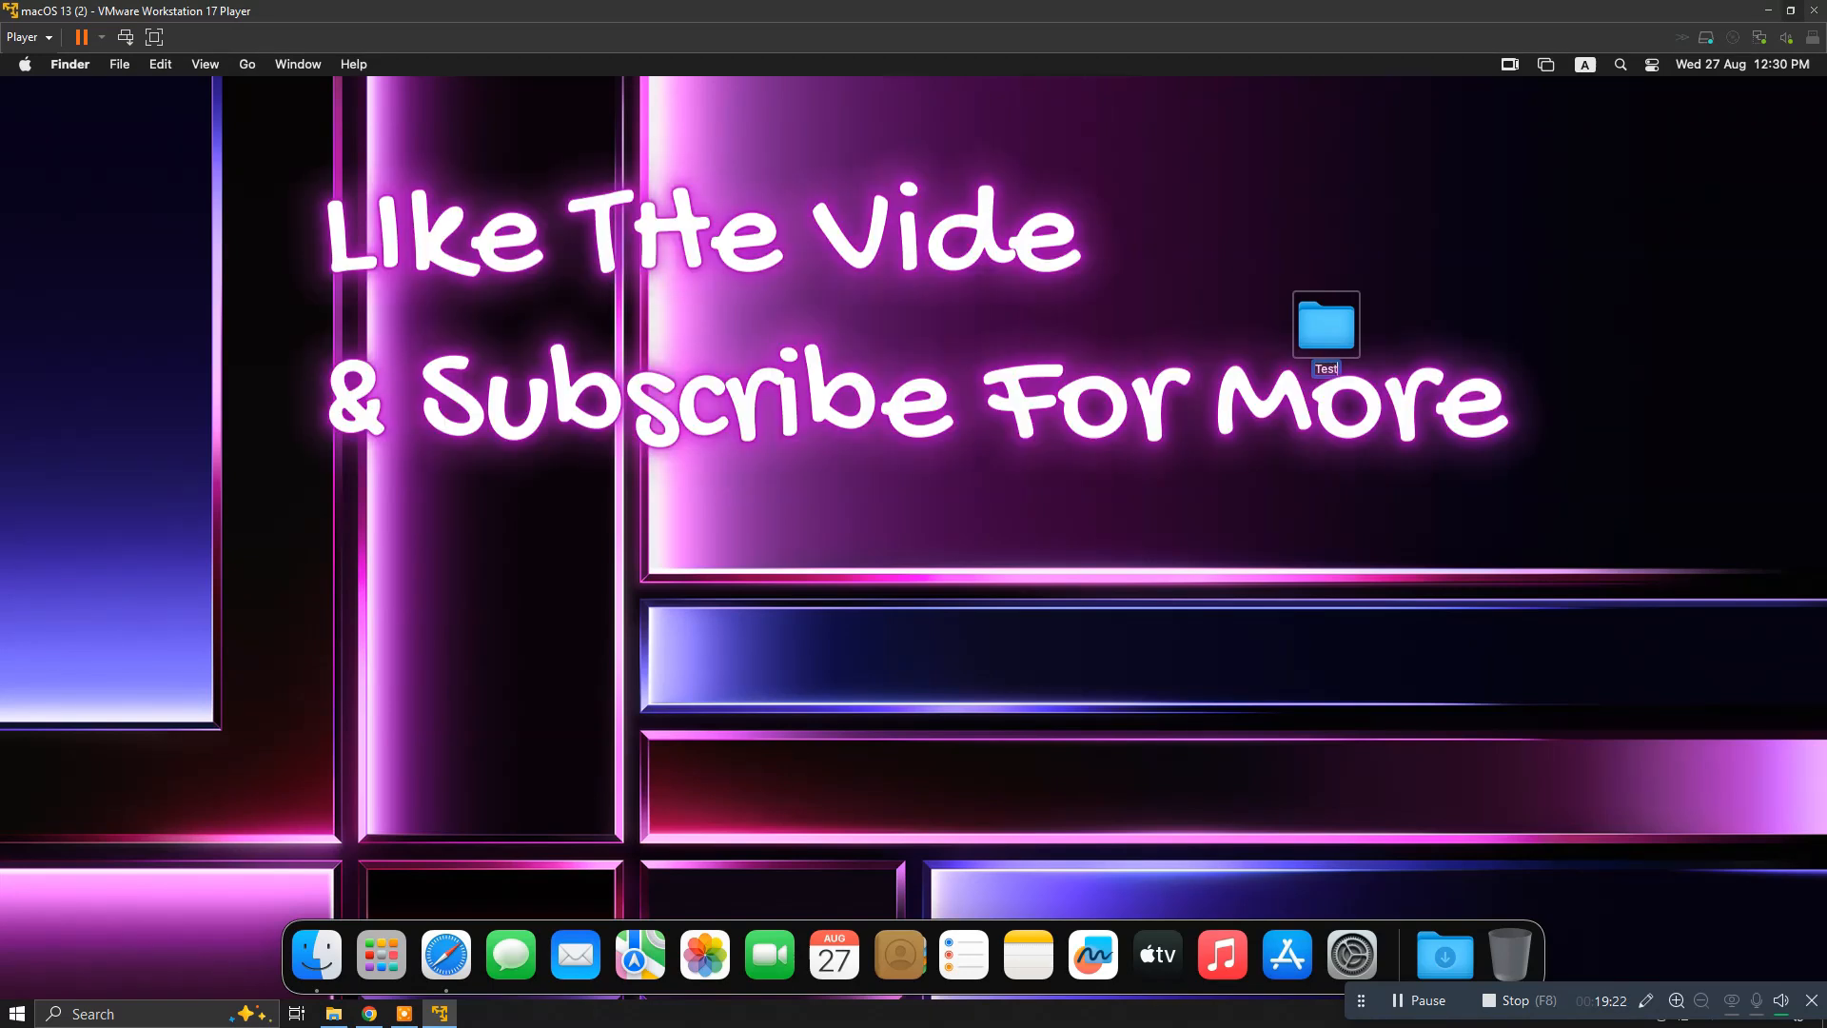